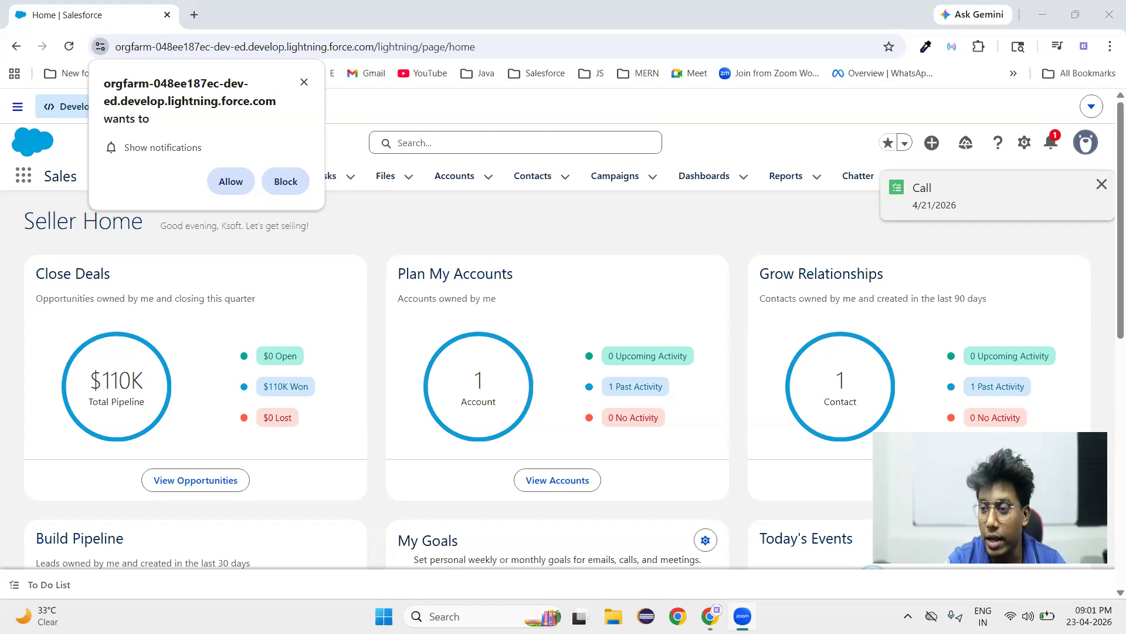
pyautogui.press('XF86AudioMute')
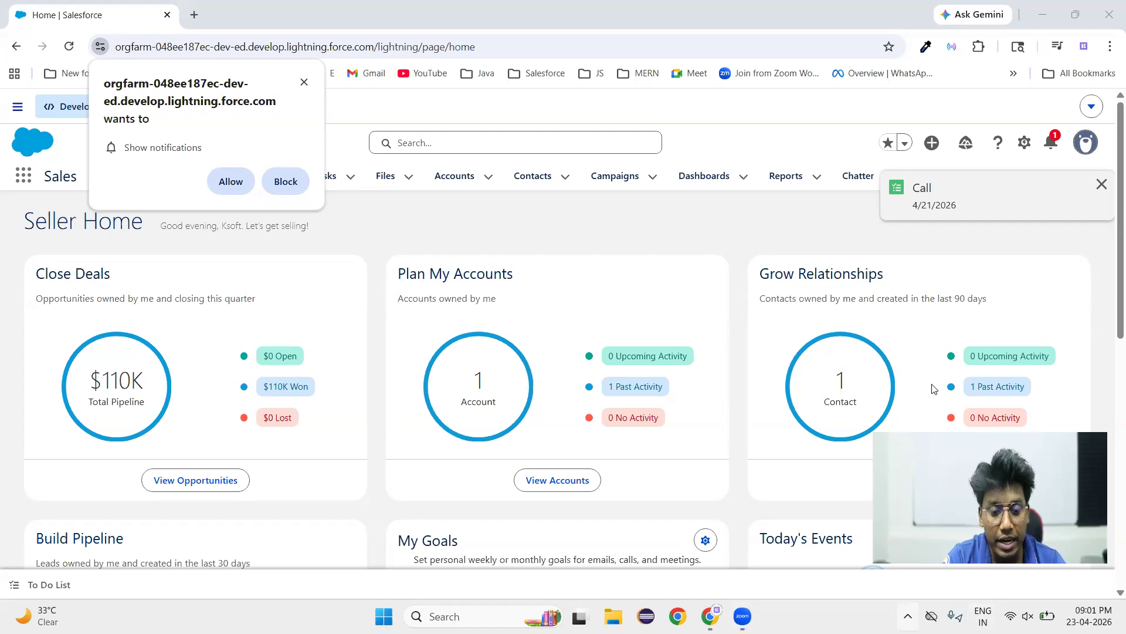
pyautogui.click(1020, 616)
pyautogui.press('XF86AudioMute')
pyautogui.press('Escape')
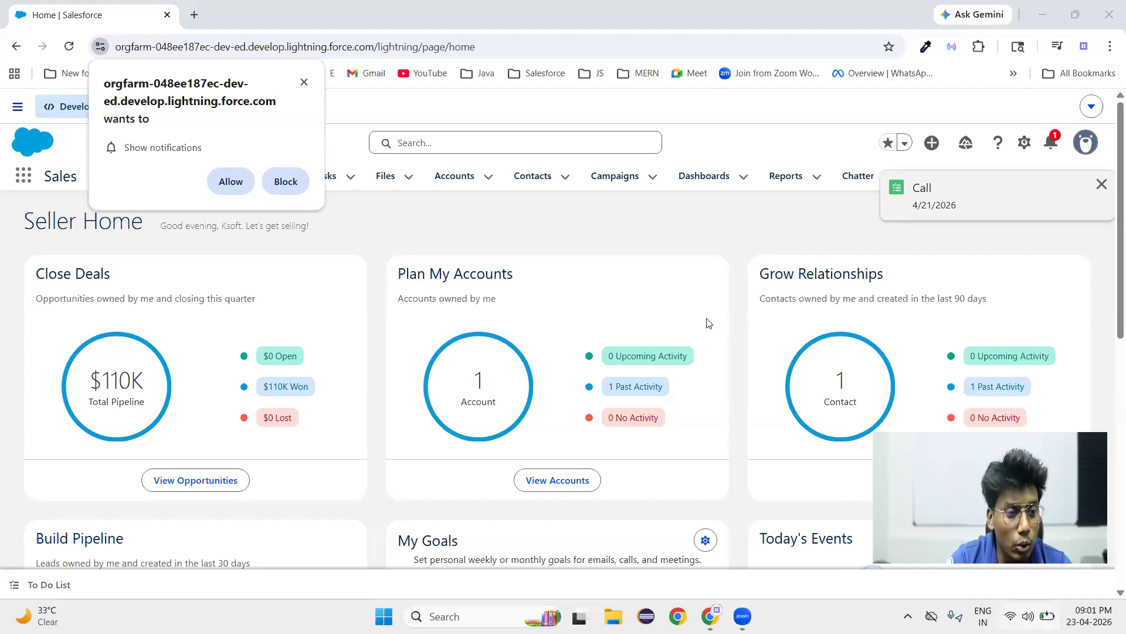
# Dismiss the site's notification permission request and open Notepad in a maximized window.
pyautogui.click(304, 81)
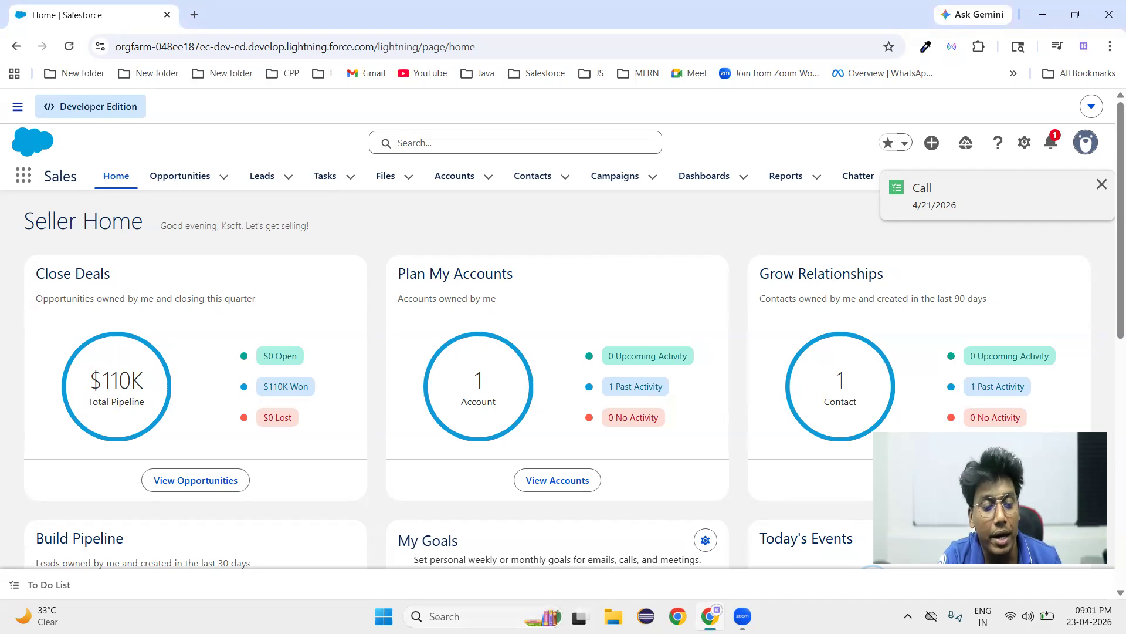
pyautogui.click(434, 616)
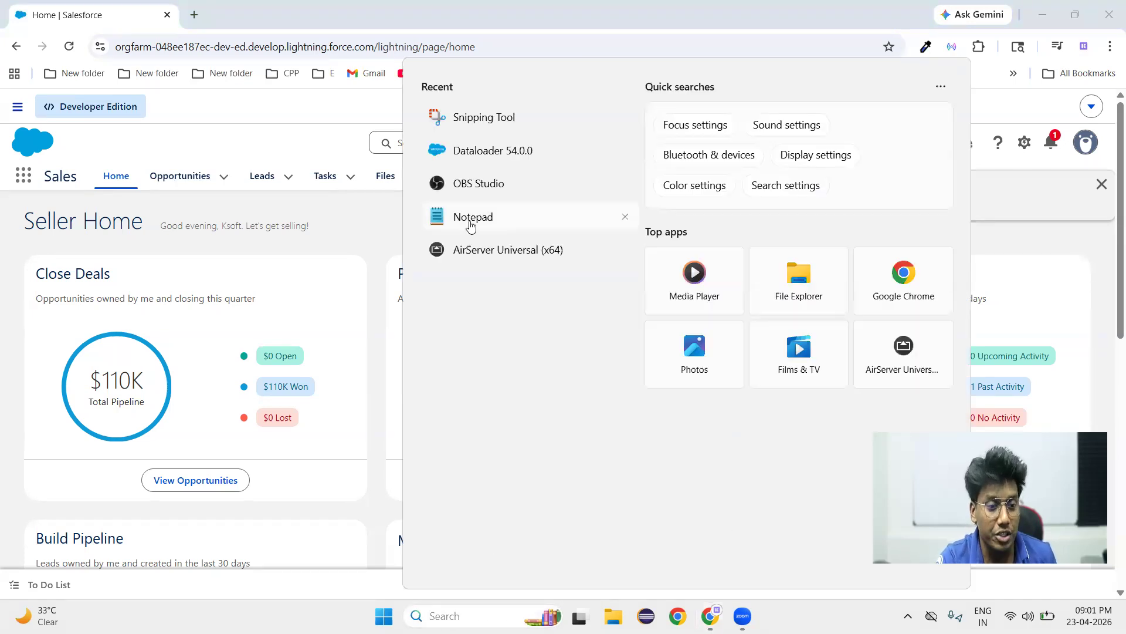
pyautogui.click(472, 217)
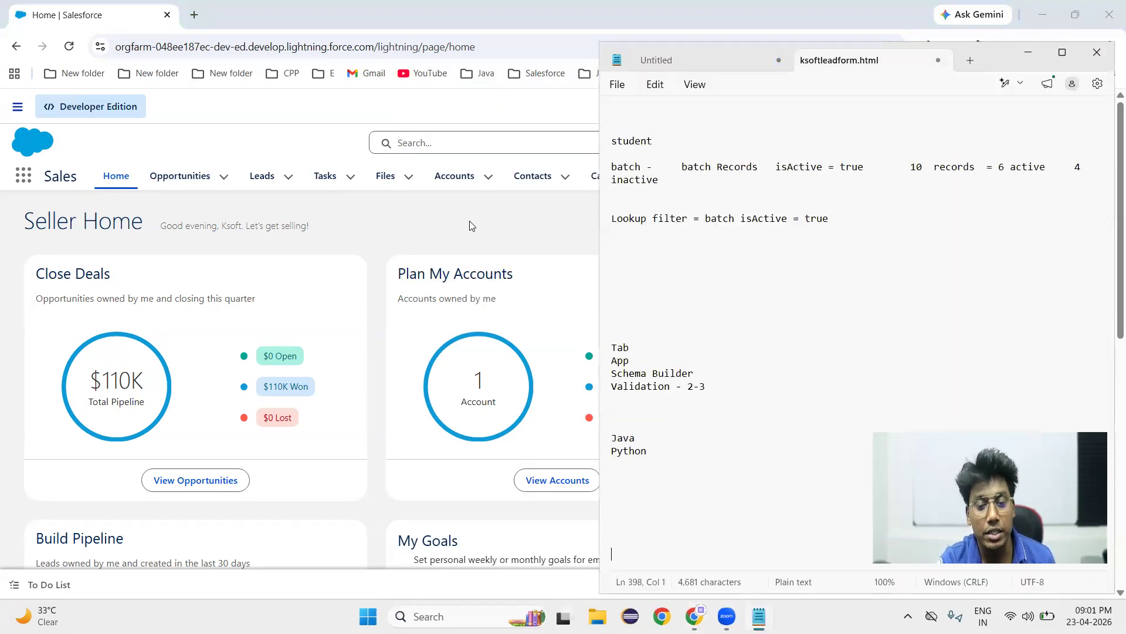
pyautogui.click(1062, 53)
# Add a long run of blank lines at the end of ksoftleadform.html to make room for new notes.
pyautogui.scroll(-12, 211, 415)
pyautogui.click(134, 252)
pyautogui.press('Return')
pyautogui.press('Return')
pyautogui.press('Return')
pyautogui.press('Return')
pyautogui.press('Return')
pyautogui.press('Return')
pyautogui.press('Return')
pyautogui.press('Return')
pyautogui.press('Return')
pyautogui.press('Return')
pyautogui.press('Return')
pyautogui.press('Return')
pyautogui.press('Return')
pyautogui.press('Return')
pyautogui.press('Return')
pyautogui.press('Return')
pyautogui.press('Return')
pyautogui.press('Return')
pyautogui.press('Return')
pyautogui.press('Return')
pyautogui.press('Return')
pyautogui.press('Return')
pyautogui.press('Return')
pyautogui.press('Return')
pyautogui.press('Return')
pyautogui.press('Return')
pyautogui.press('Return')
pyautogui.press('Return')
pyautogui.press('Return')
pyautogui.press('Return')
pyautogui.press('Return')
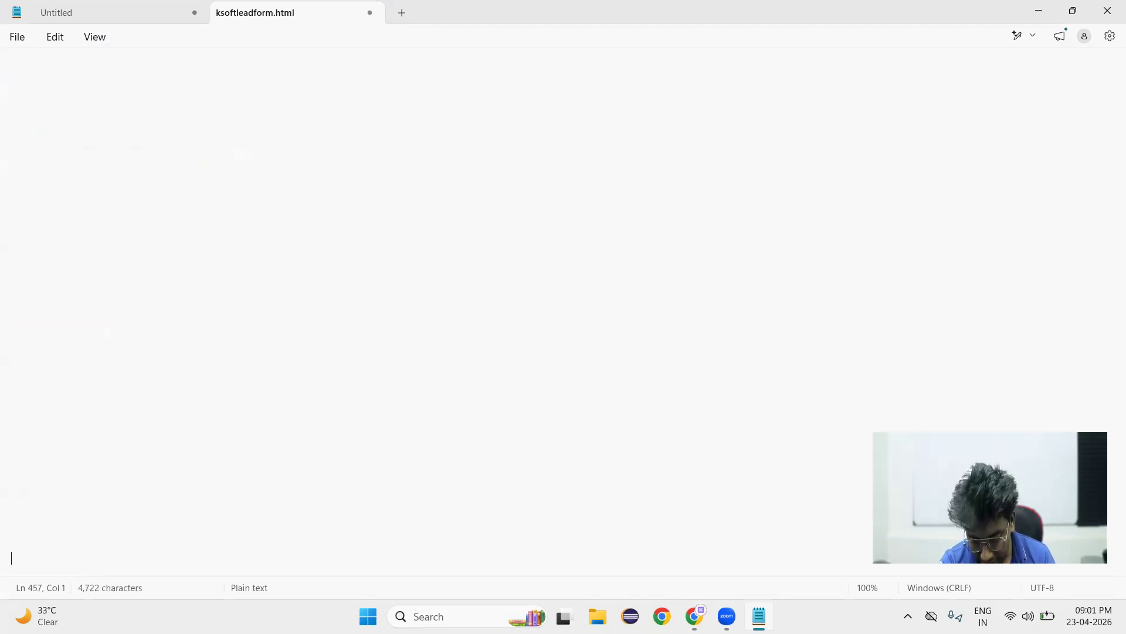
# Write the heading "Data Import Wizard" in the blank area at the end of the notes.
pyautogui.scroll(2, 132, 254)
pyautogui.scroll(2, 133, 254)
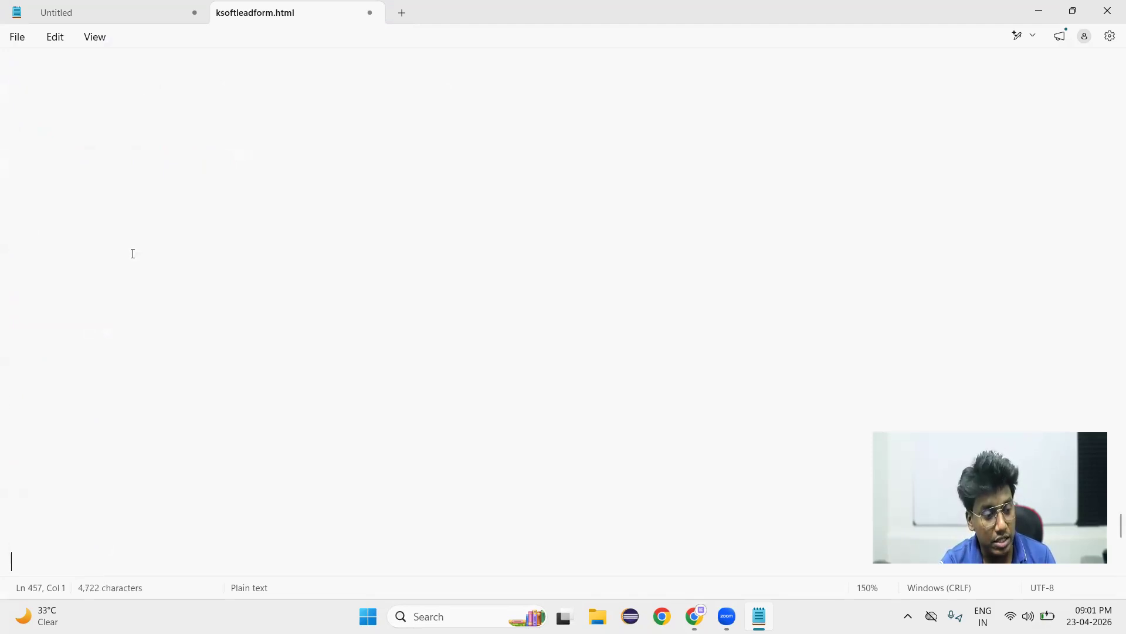
pyautogui.scroll(3, 131, 252)
pyautogui.click(33, 85)
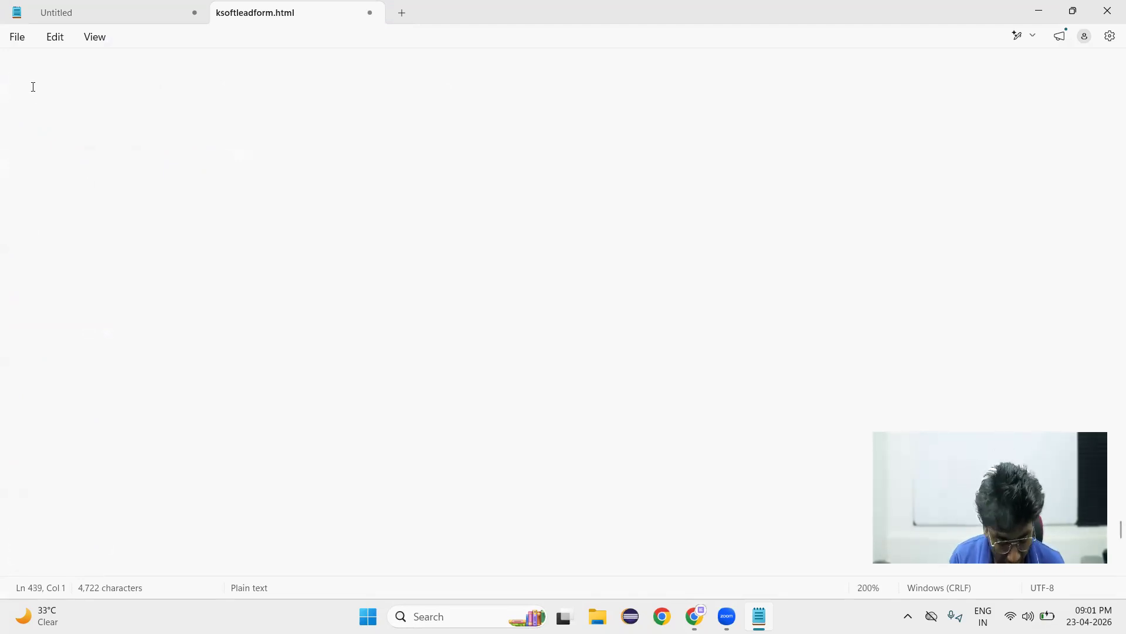
pyautogui.write('Data ')
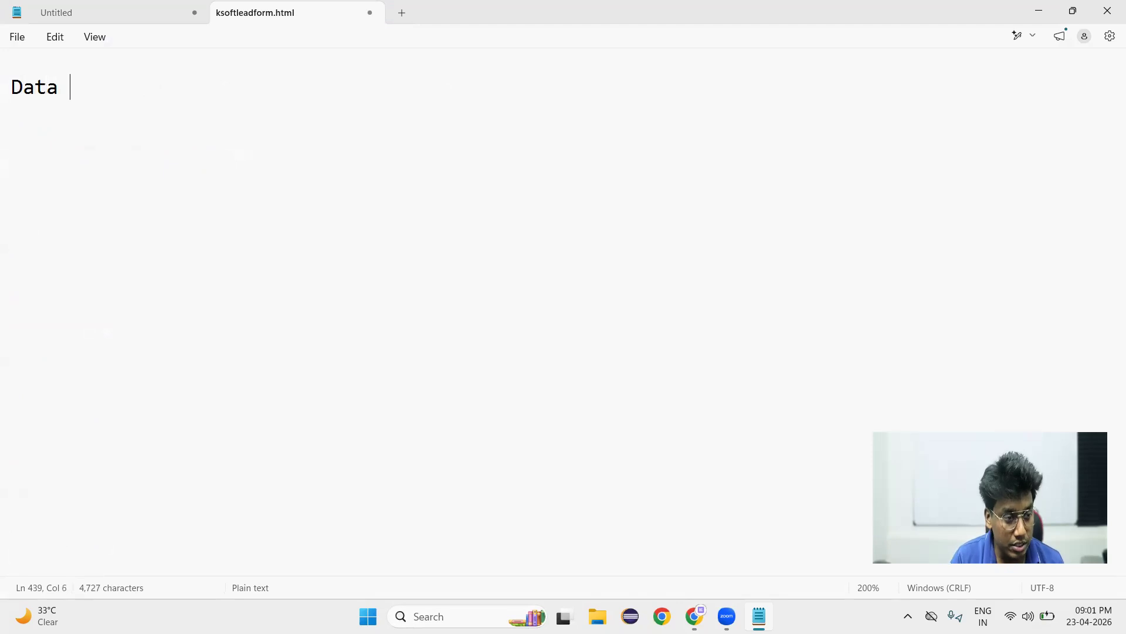
pyautogui.write('Imp')
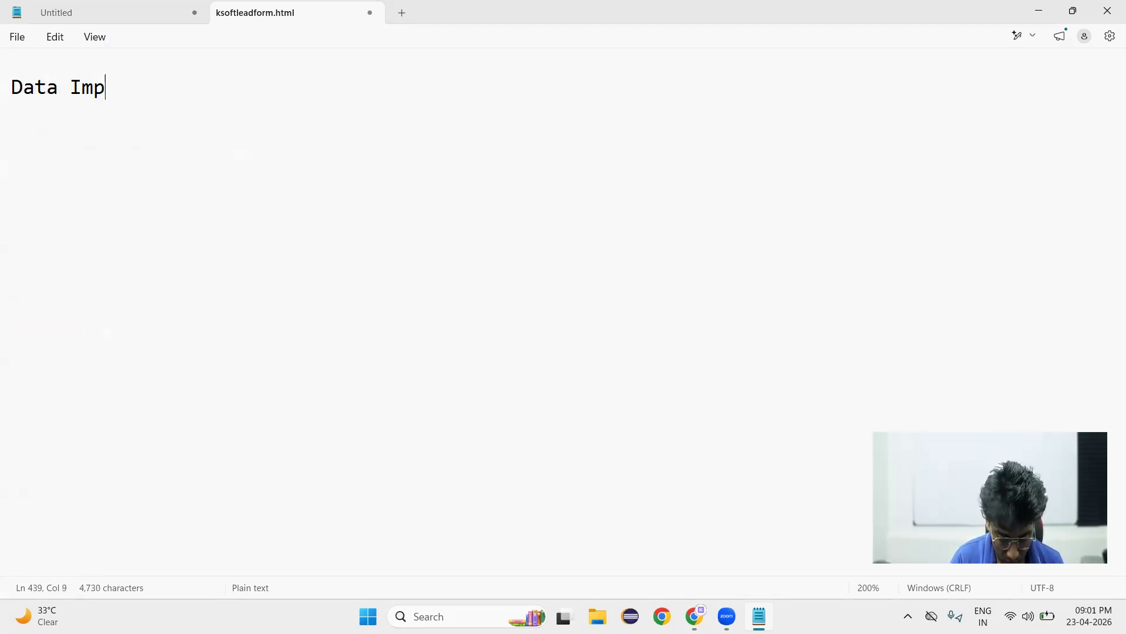
pyautogui.write('ort ')
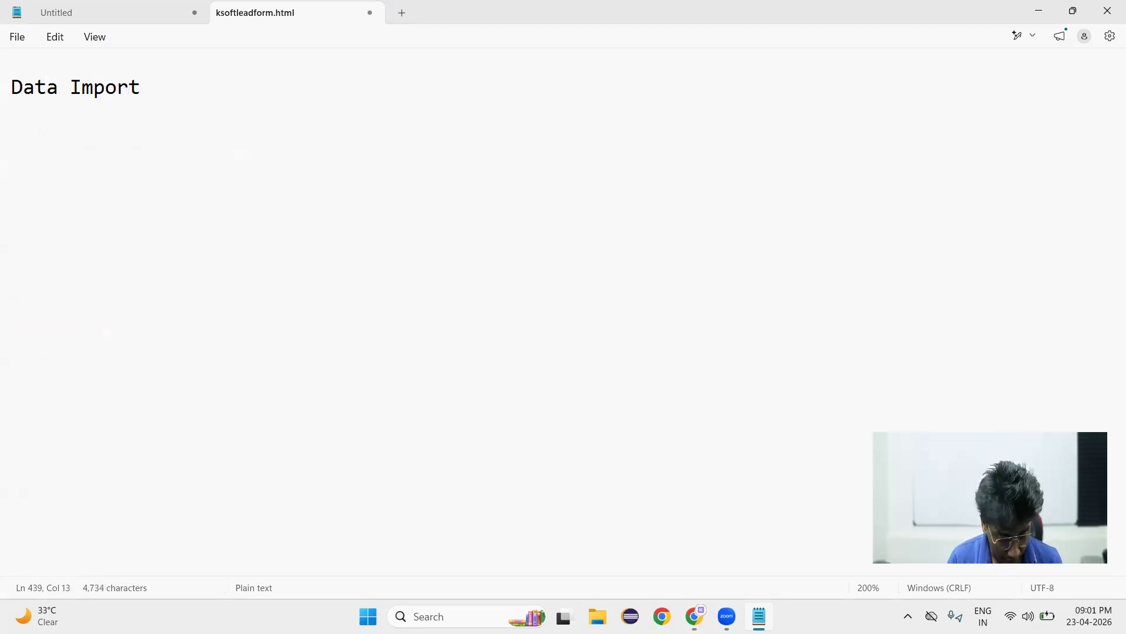
pyautogui.write('Wizard')
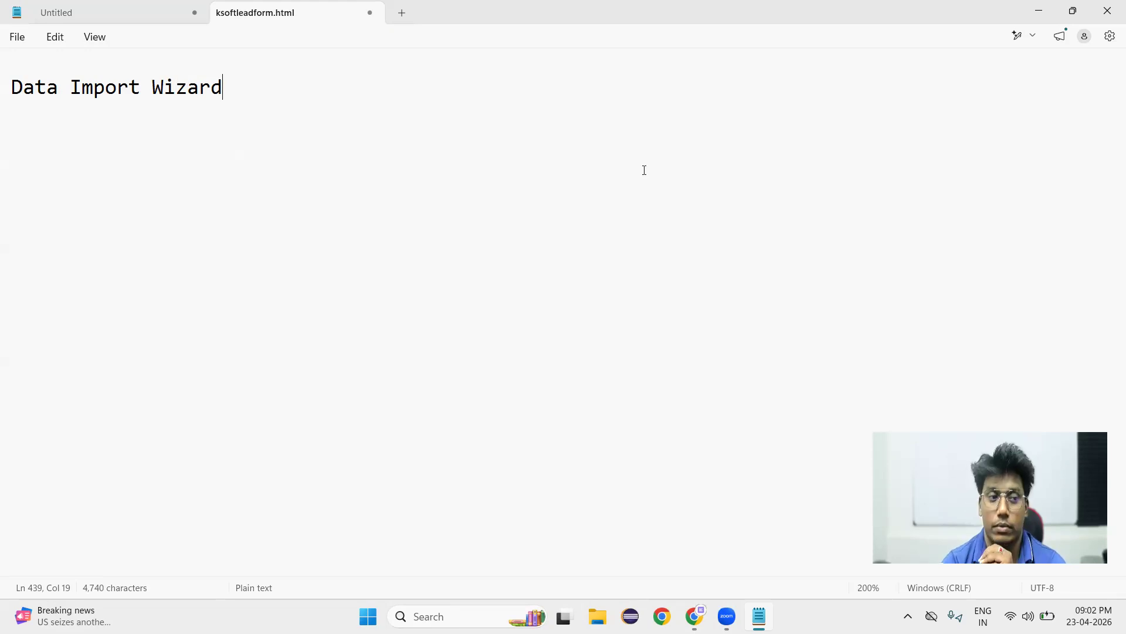
# List the operations insert, update and upsert on separate lines under the Data Import Wizard heading.
pyautogui.press('Return')
pyautogui.write('i')
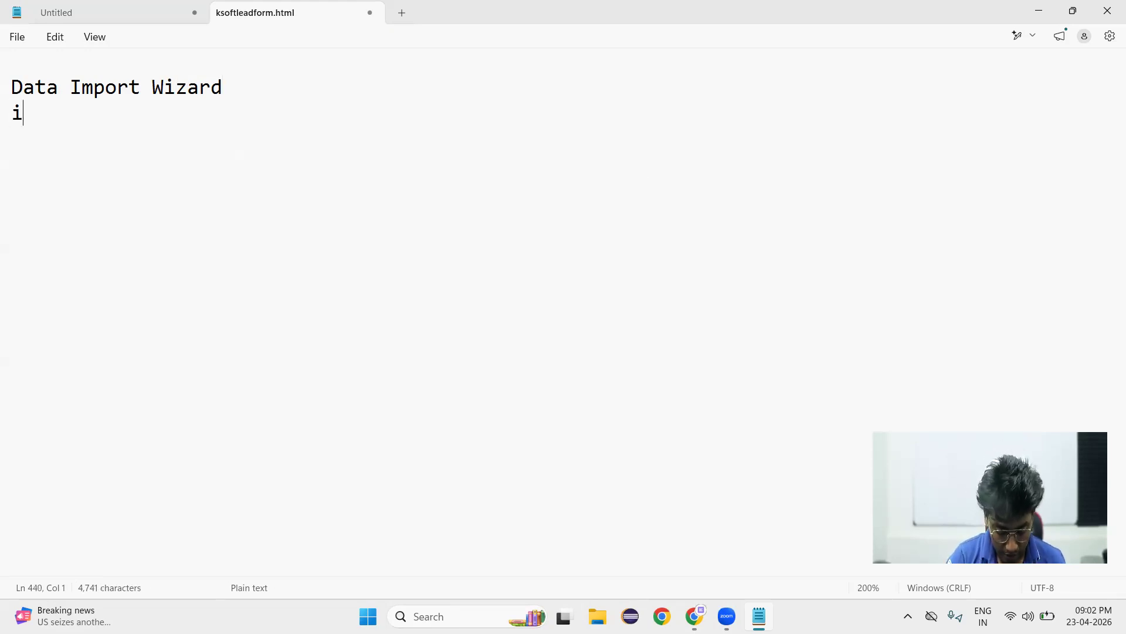
pyautogui.write('nert')
pyautogui.press('Return')
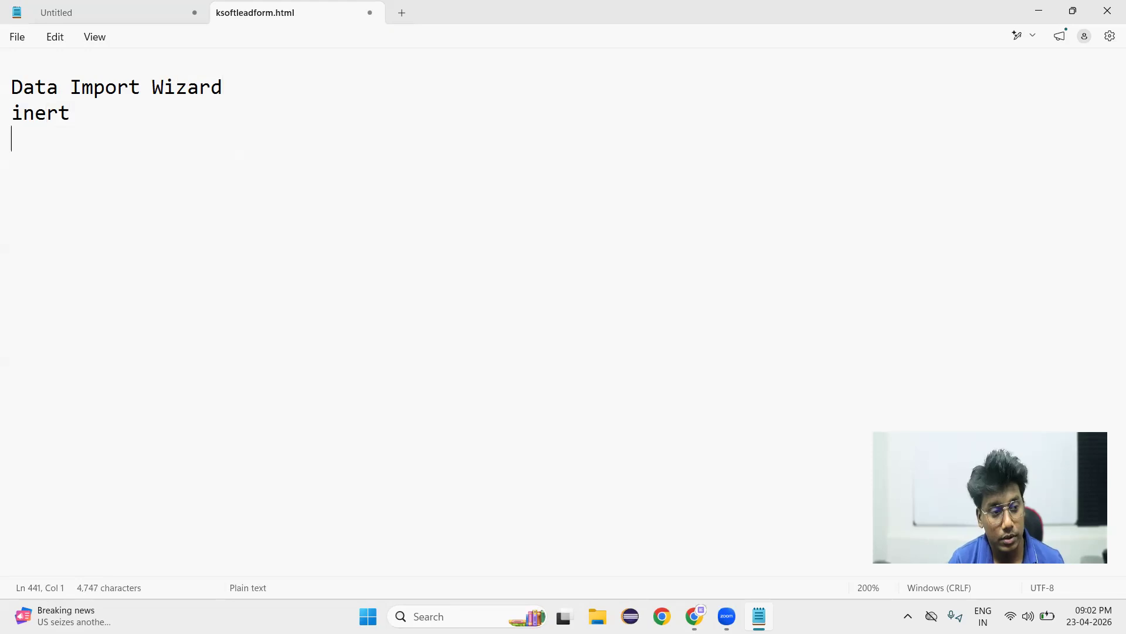
pyautogui.press('BackSpace')
pyautogui.press('BackSpace')
pyautogui.press('BackSpace')
pyautogui.write('sert')
pyautogui.press('Return')
pyautogui.write('update')
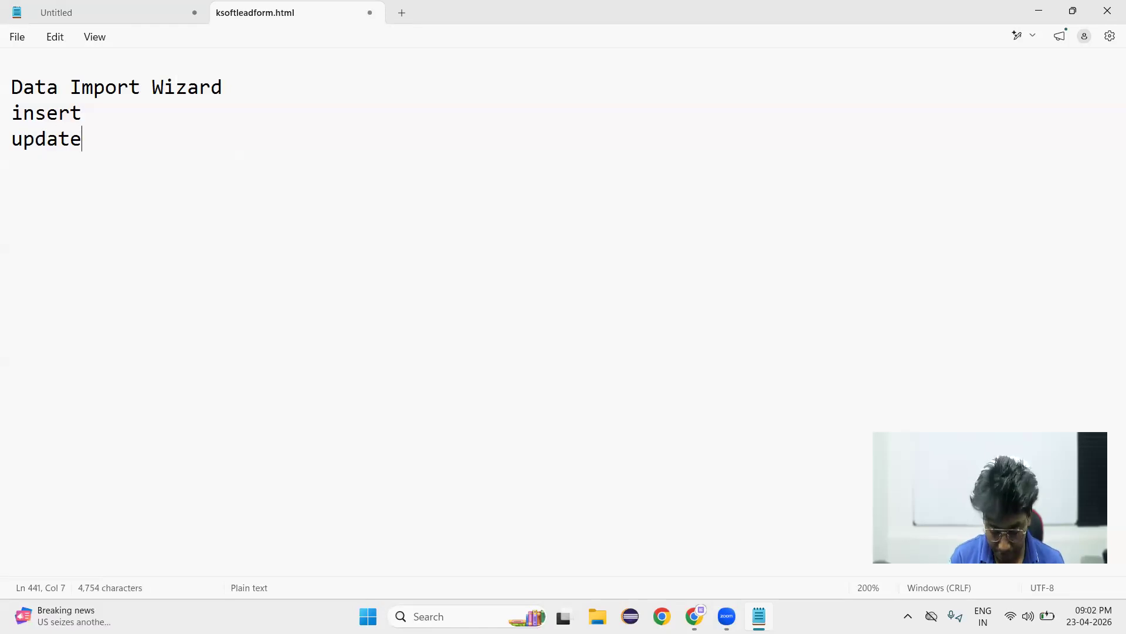
pyautogui.press('Return')
pyautogui.write('upsert')
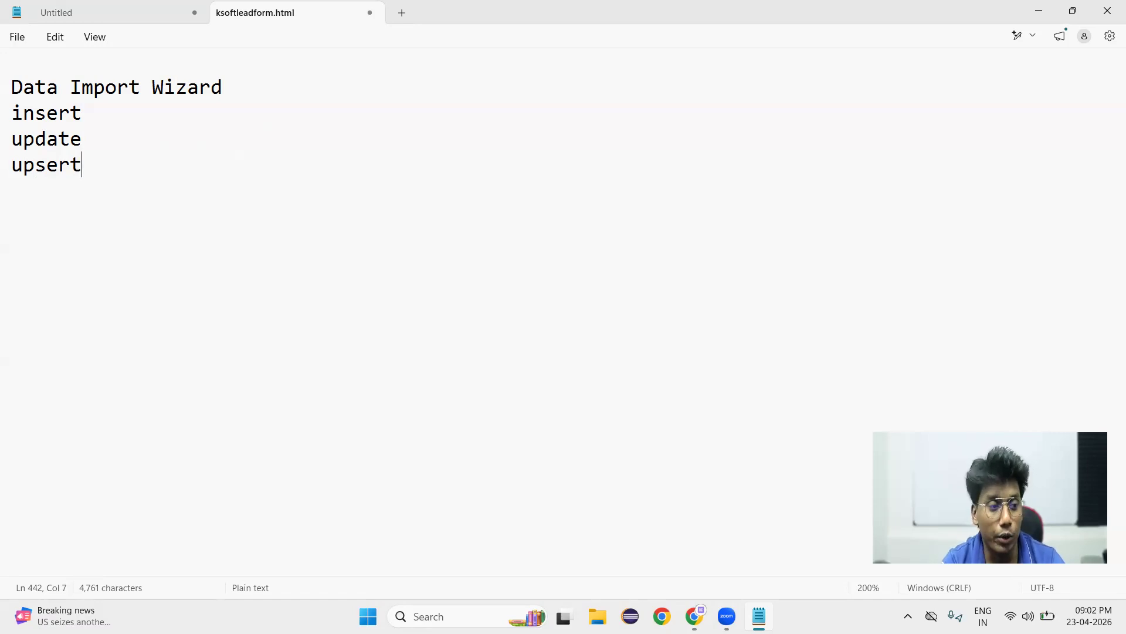
# Add the headings "Data Loader" and "Workbench" below the list, each set apart by blank lines.
pyautogui.press('Return')
pyautogui.press('Return')
pyautogui.press('Return')
pyautogui.press('Return')
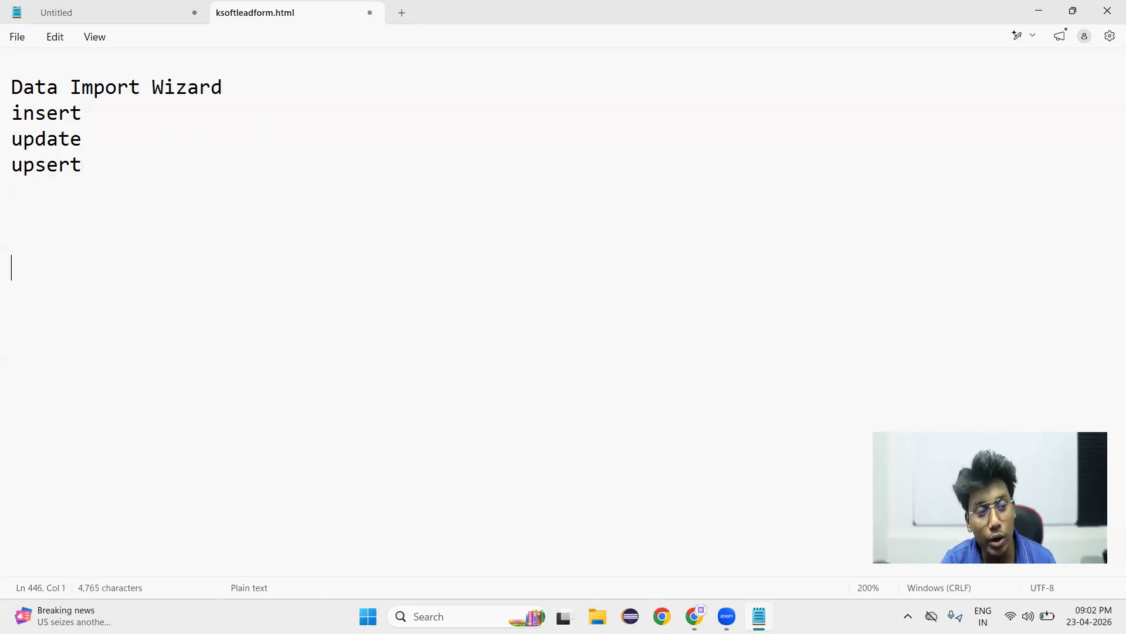
pyautogui.write('D')
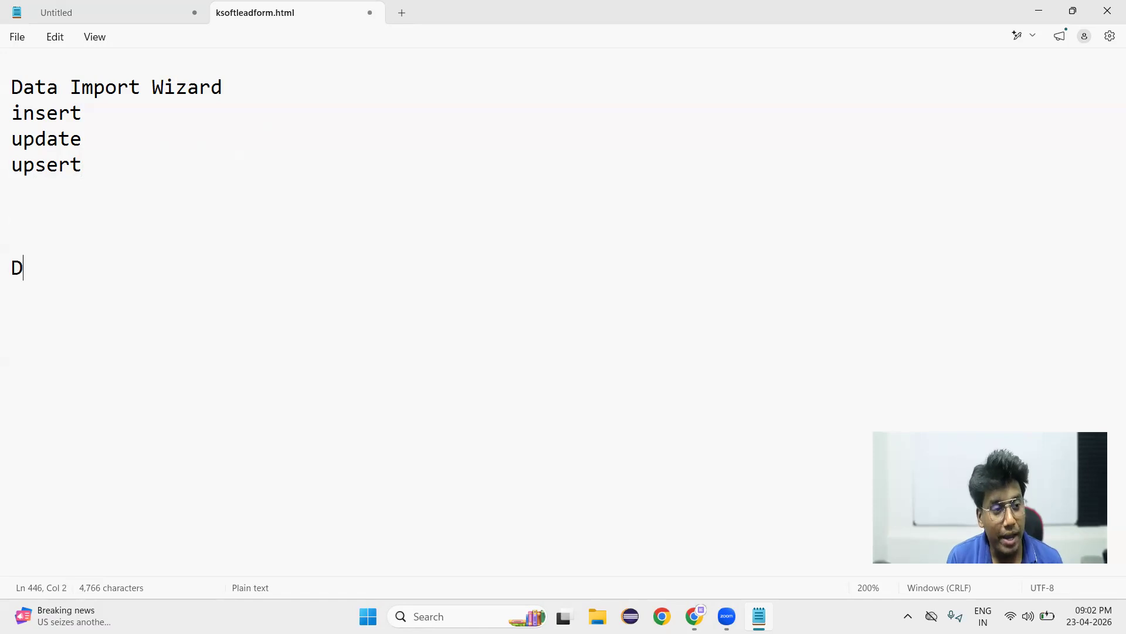
pyautogui.write('ata ')
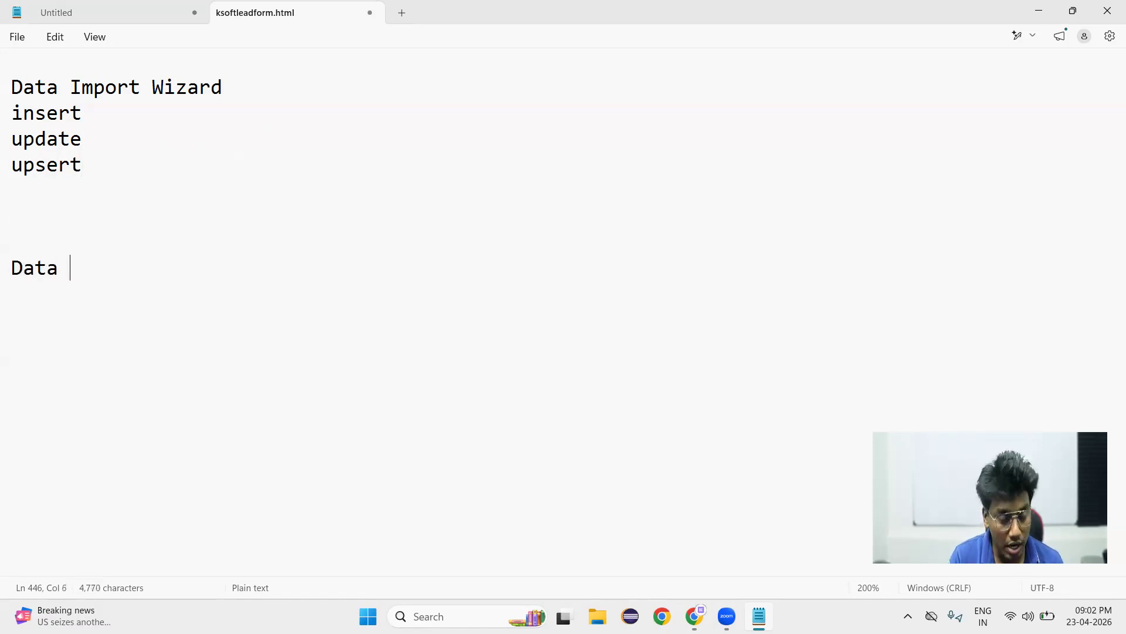
pyautogui.write('Loader')
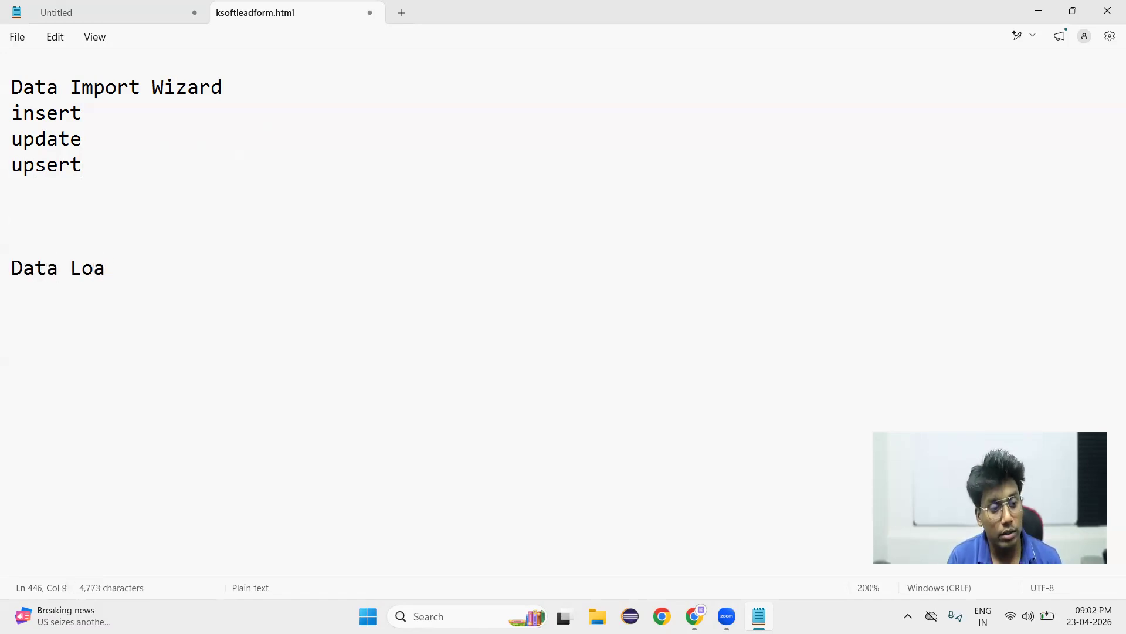
pyautogui.press('Return')
pyautogui.press('Return')
pyautogui.press('Return')
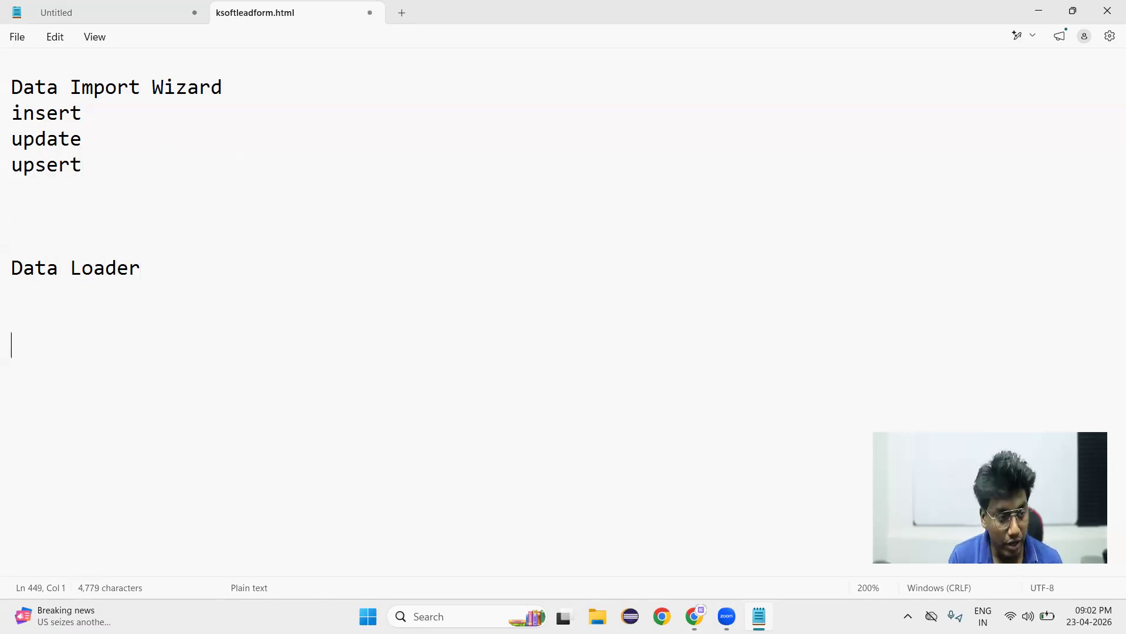
pyautogui.write('Work')
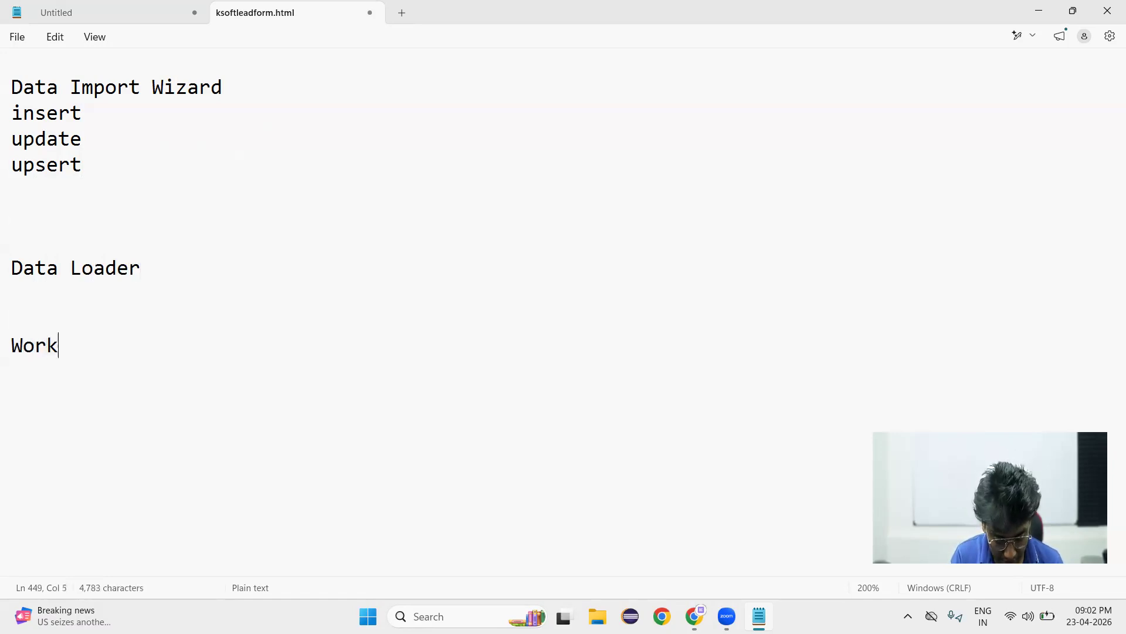
pyautogui.write('bench')
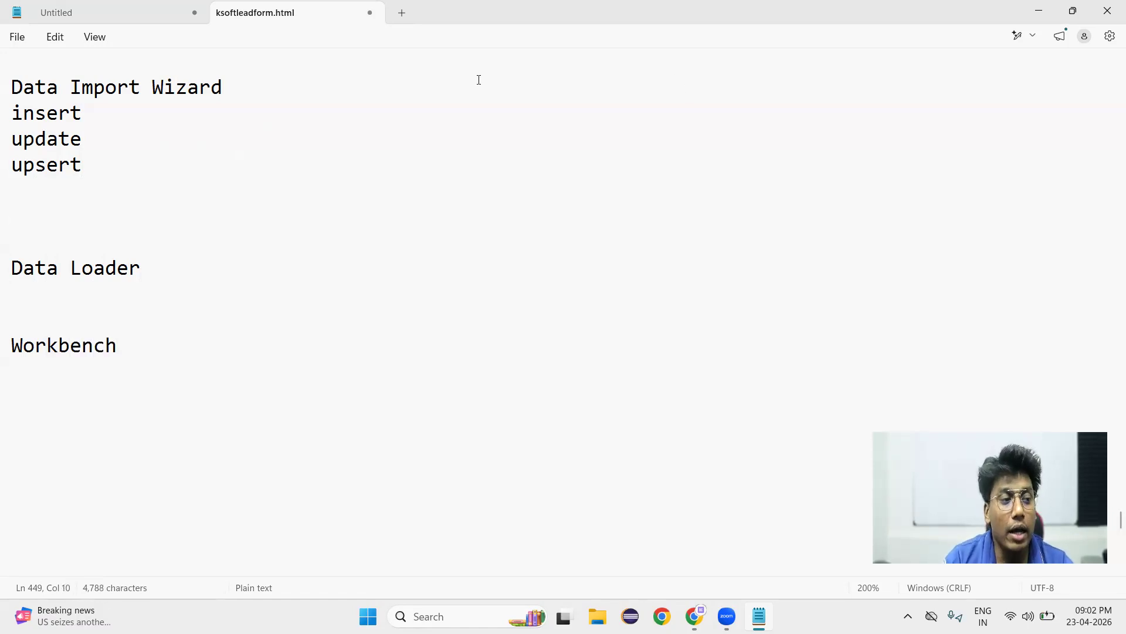
pyautogui.moveTo(11, 88); pyautogui.dragTo(251, 93)
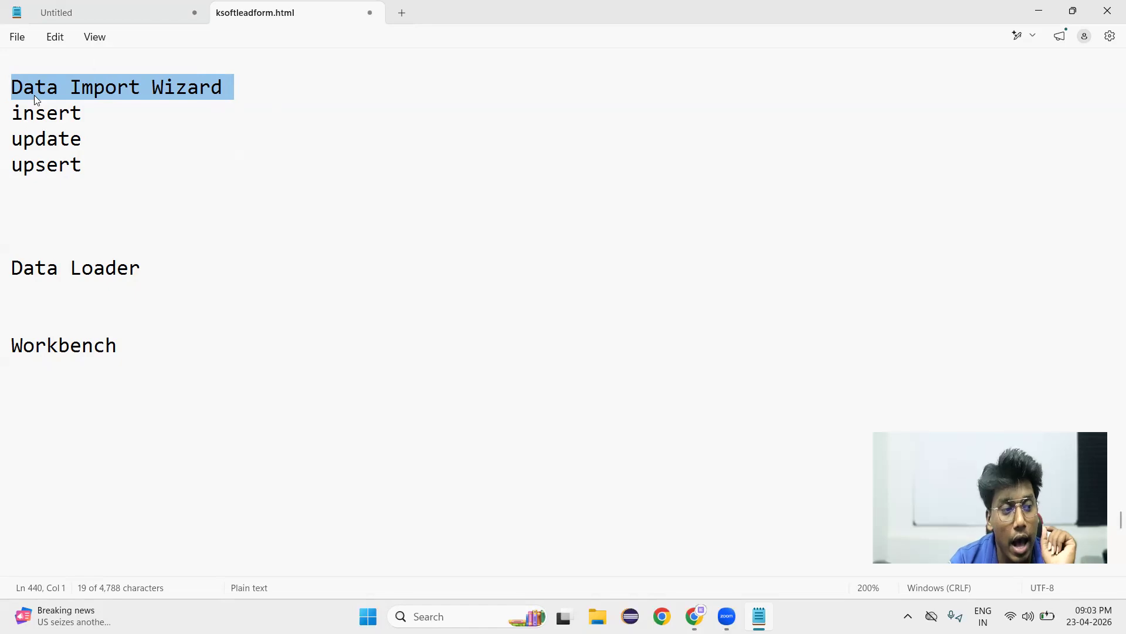
pyautogui.doubleClick(40, 116)
pyautogui.click(47, 142)
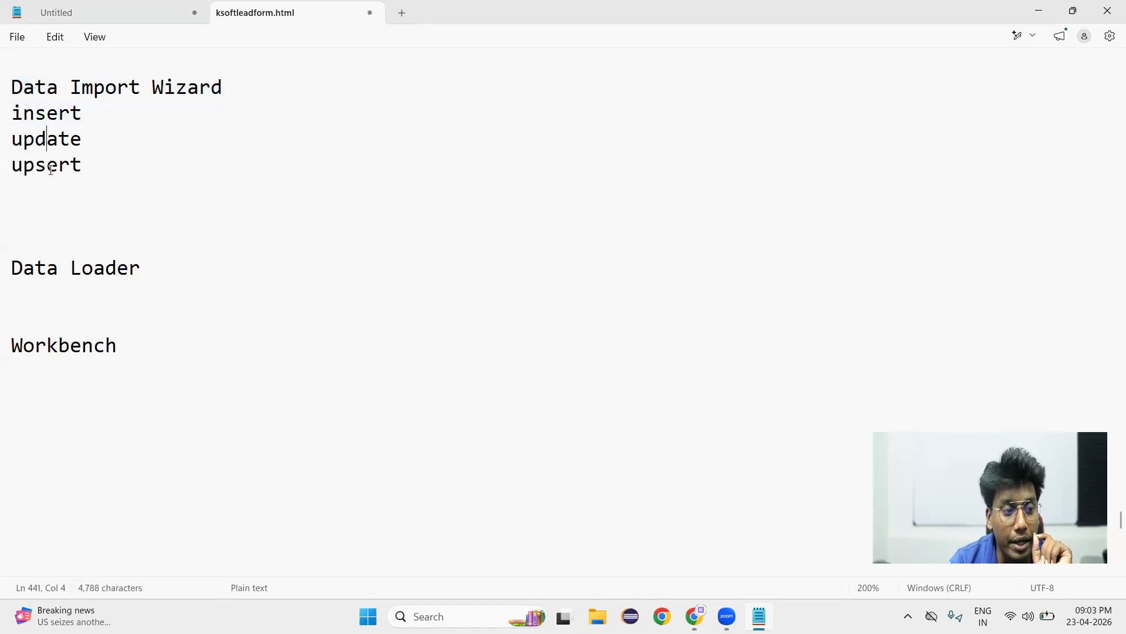
pyautogui.doubleClick(53, 166)
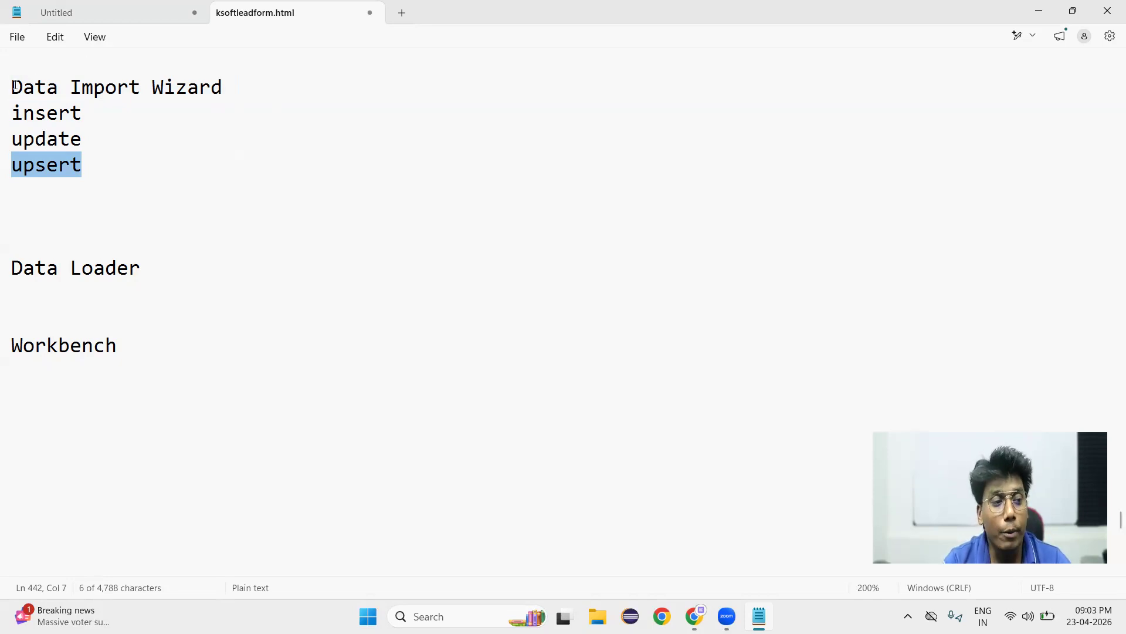
pyautogui.moveTo(12, 87); pyautogui.dragTo(230, 115)
pyautogui.click(244, 91)
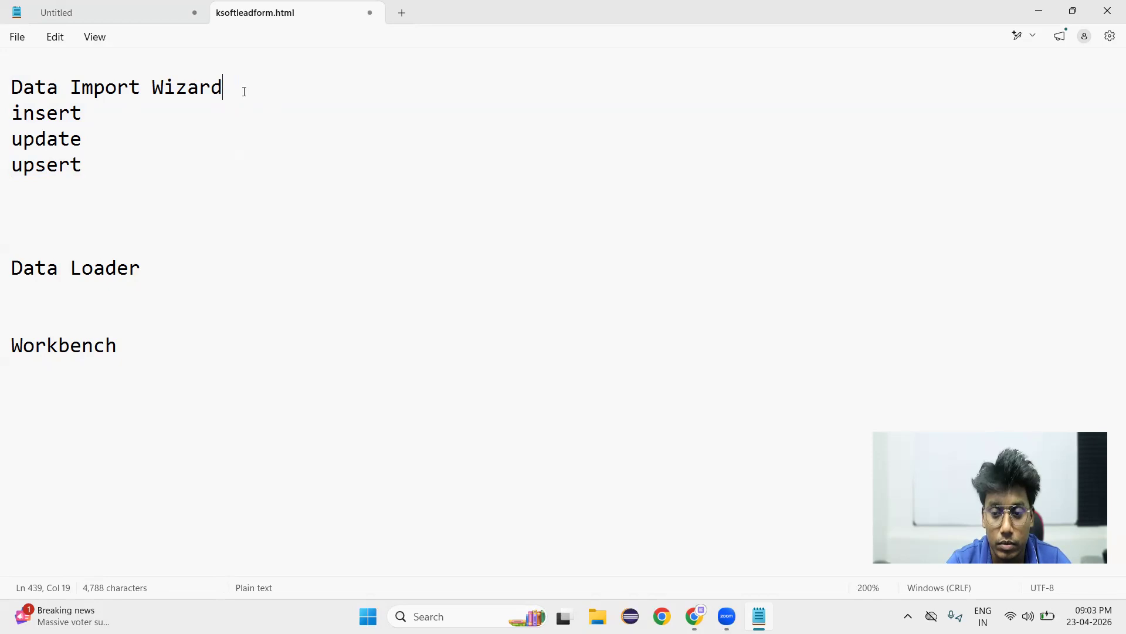
pyautogui.click(13, 117)
pyautogui.keyDown('shift'); pyautogui.click(85, 175); pyautogui.keyUp('shift')
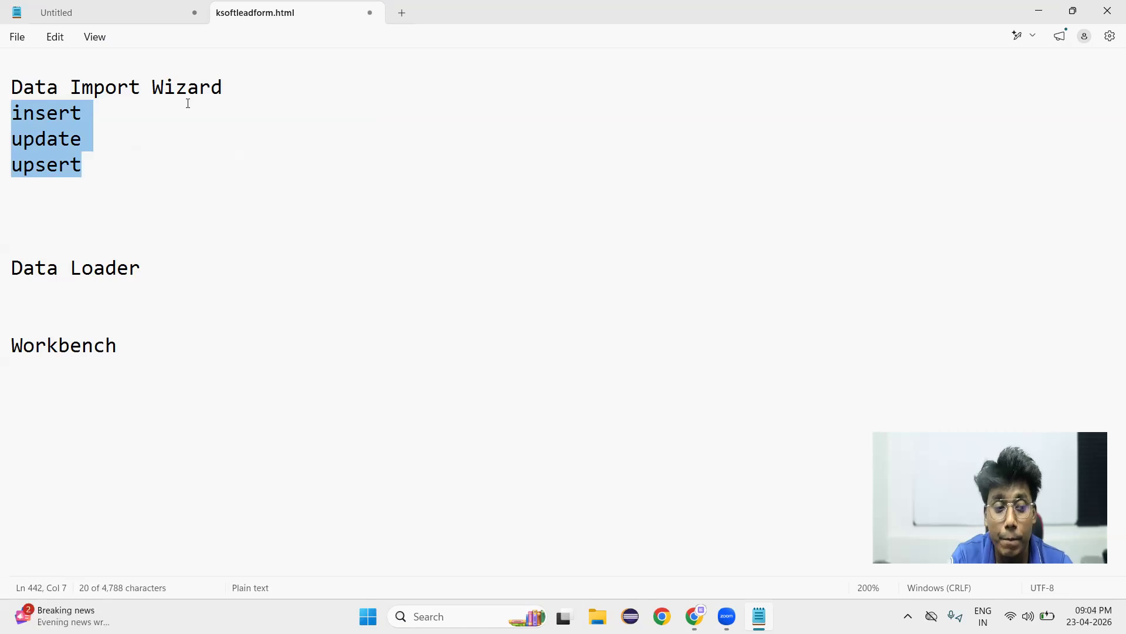
pyautogui.click(50, 125)
pyautogui.moveTo(13, 112); pyautogui.dragTo(129, 181)
pyautogui.moveTo(142, 177); pyautogui.dragTo(143, 173)
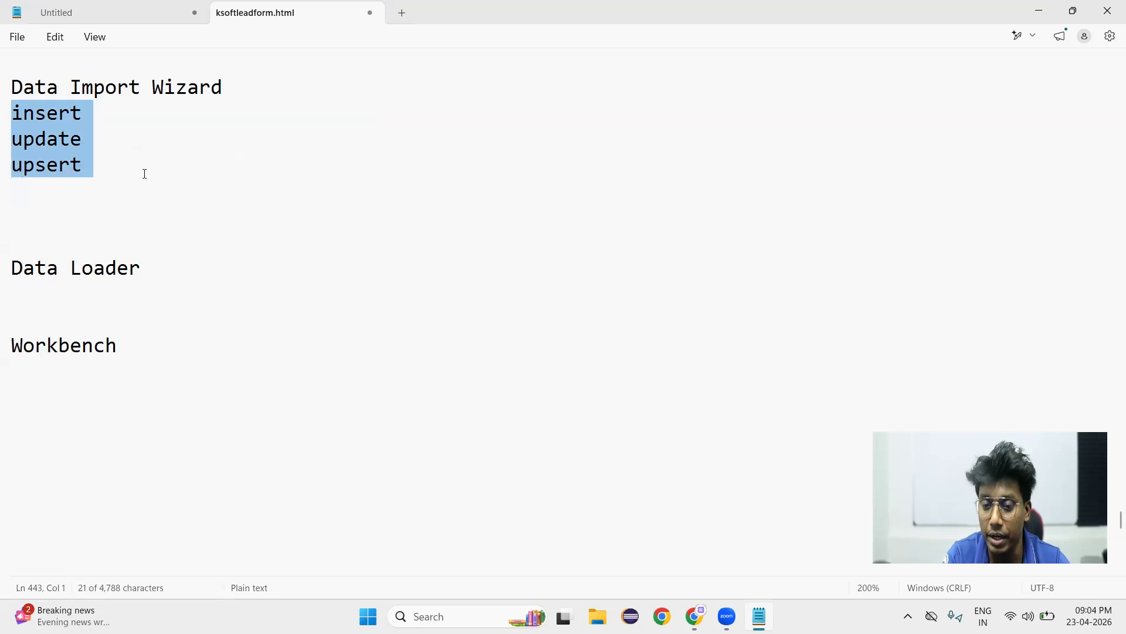
pyautogui.click(143, 173)
pyautogui.click(235, 108)
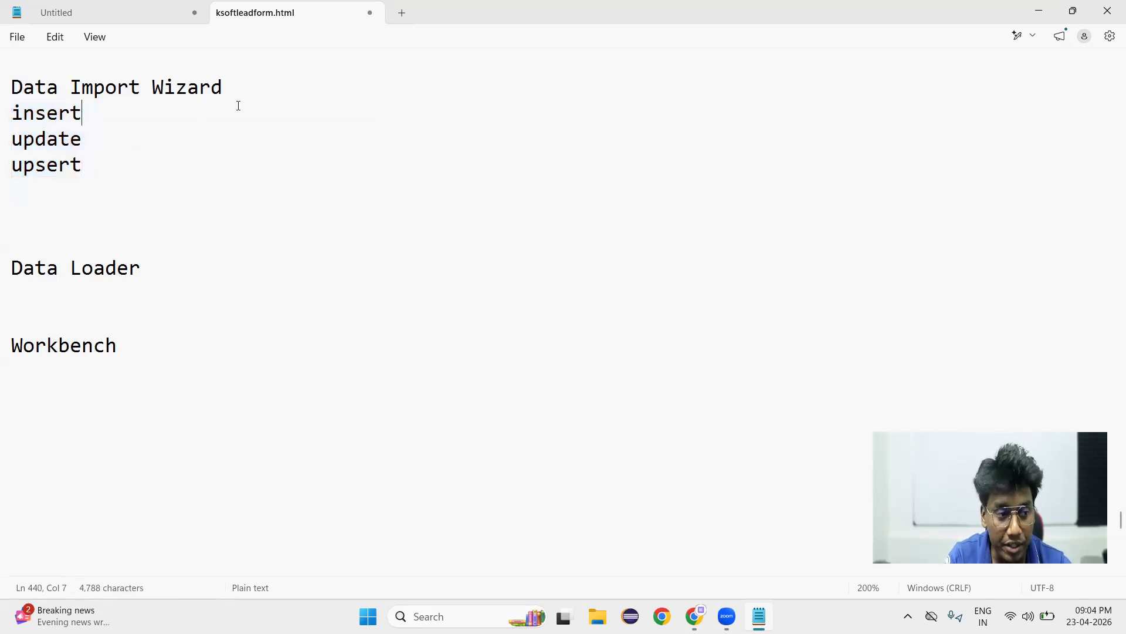
pyautogui.moveTo(271, 98); pyautogui.dragTo(214, 113)
# Add the note "(50,000 Records at a time)" after insert in the Data Import Wizard list.
pyautogui.click(155, 109)
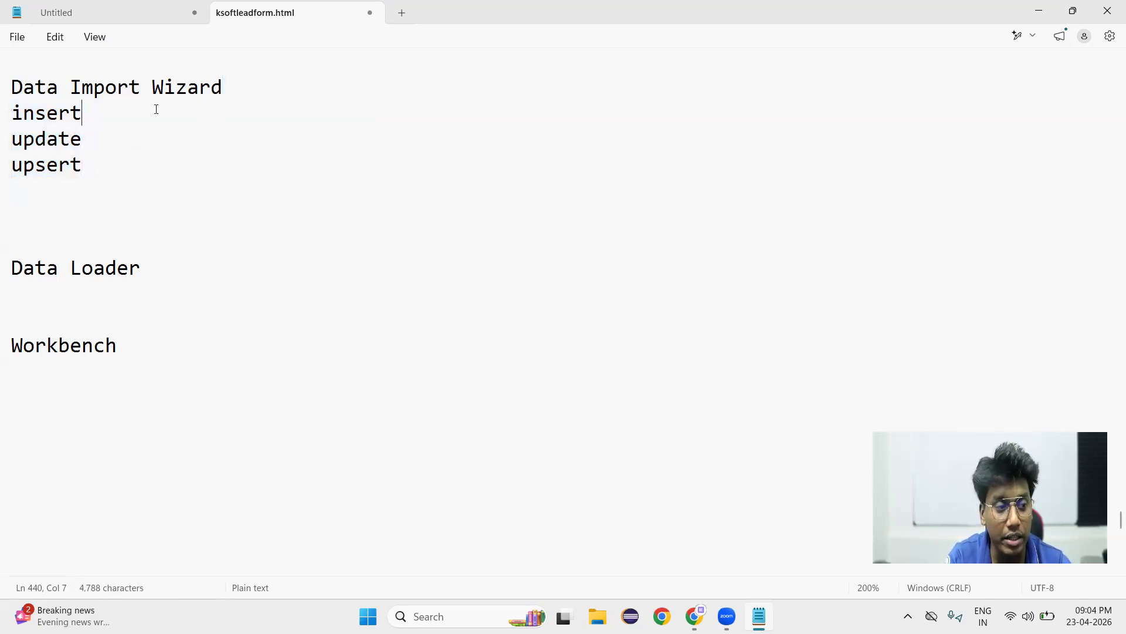
pyautogui.write('(50.')
pyautogui.press('BackSpace')
pyautogui.write(',0000')
pyautogui.press('BackSpace')
pyautogui.write('Records at a time)')
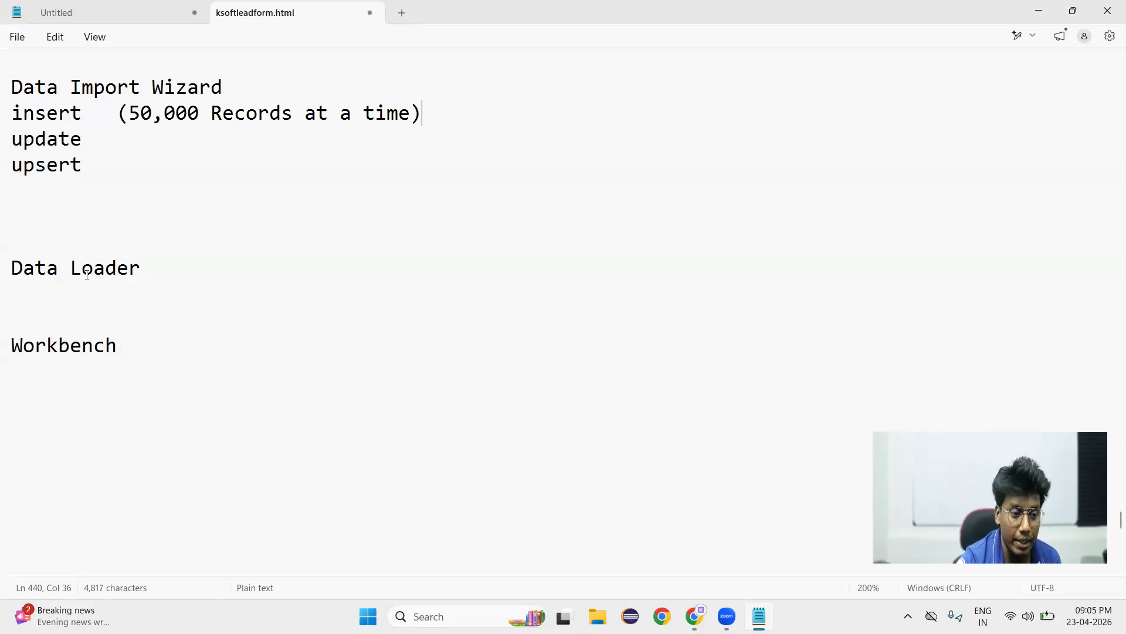
pyautogui.click(155, 268)
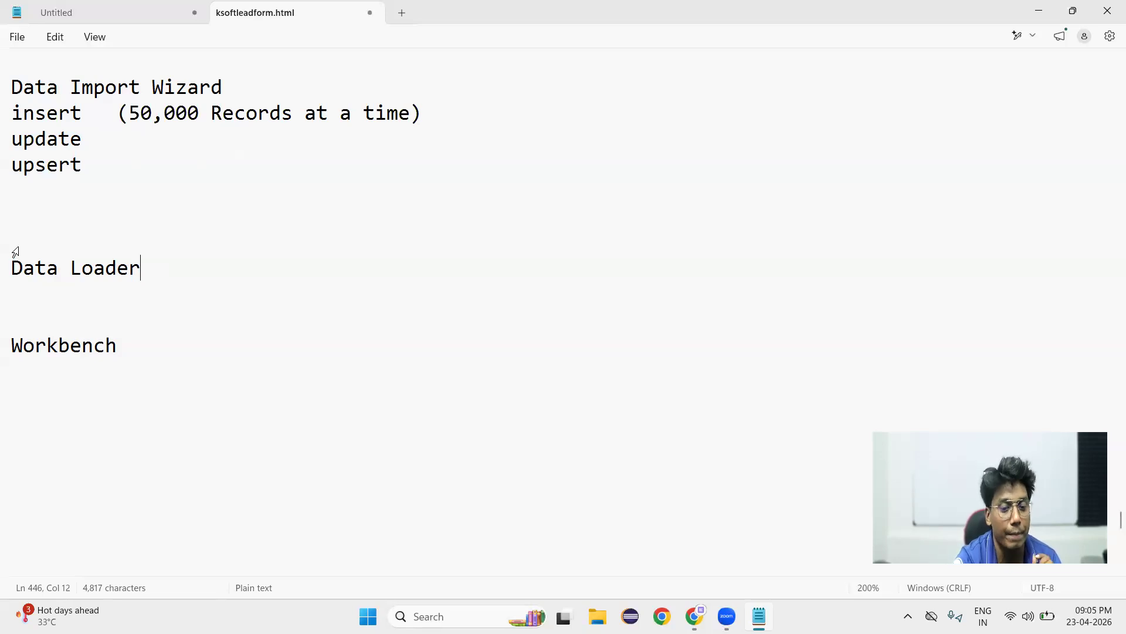
pyautogui.doubleClick(29, 271)
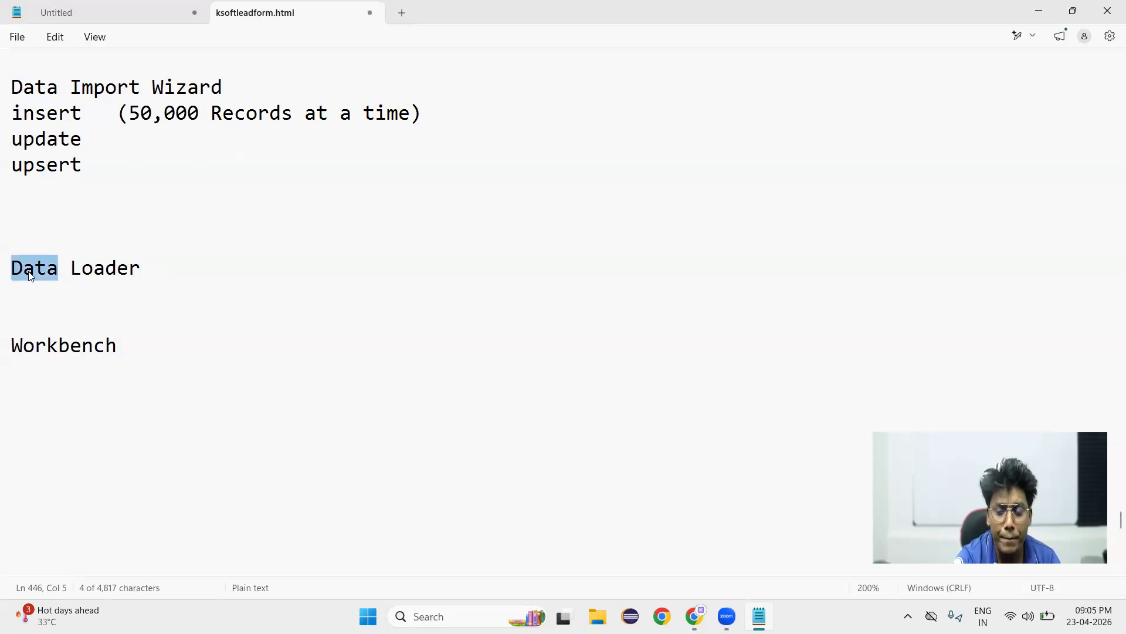
pyautogui.doubleClick(52, 346)
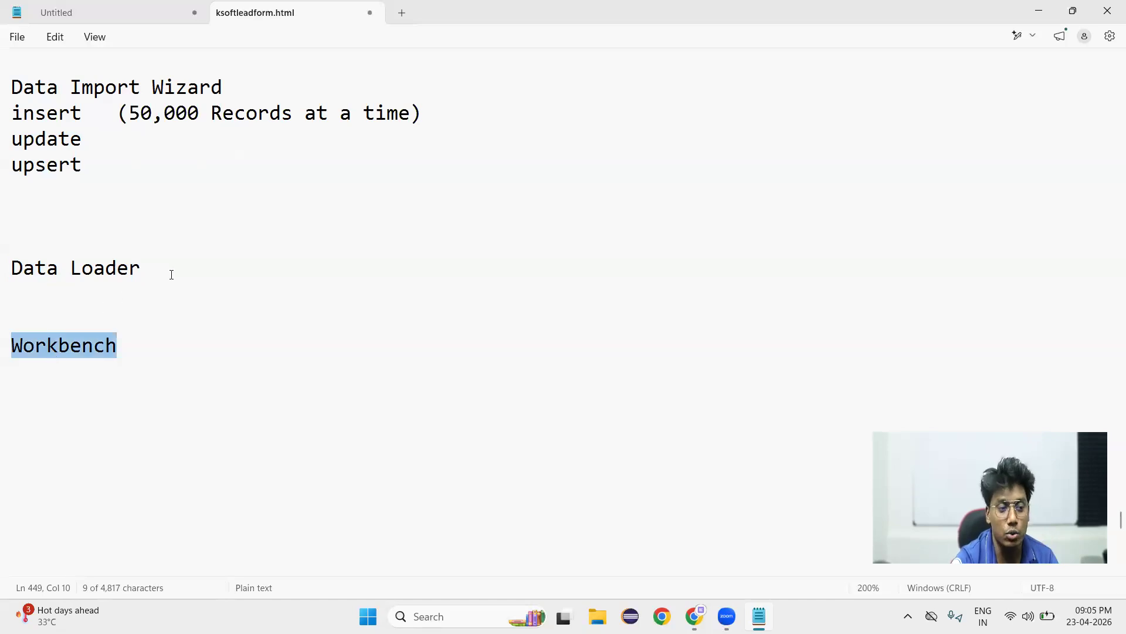
# Remove the surplus blank lines between the Data Import Wizard list and the Data Loader heading.
pyautogui.click(24, 248)
pyautogui.press('BackSpace')
pyautogui.press('BackSpace')
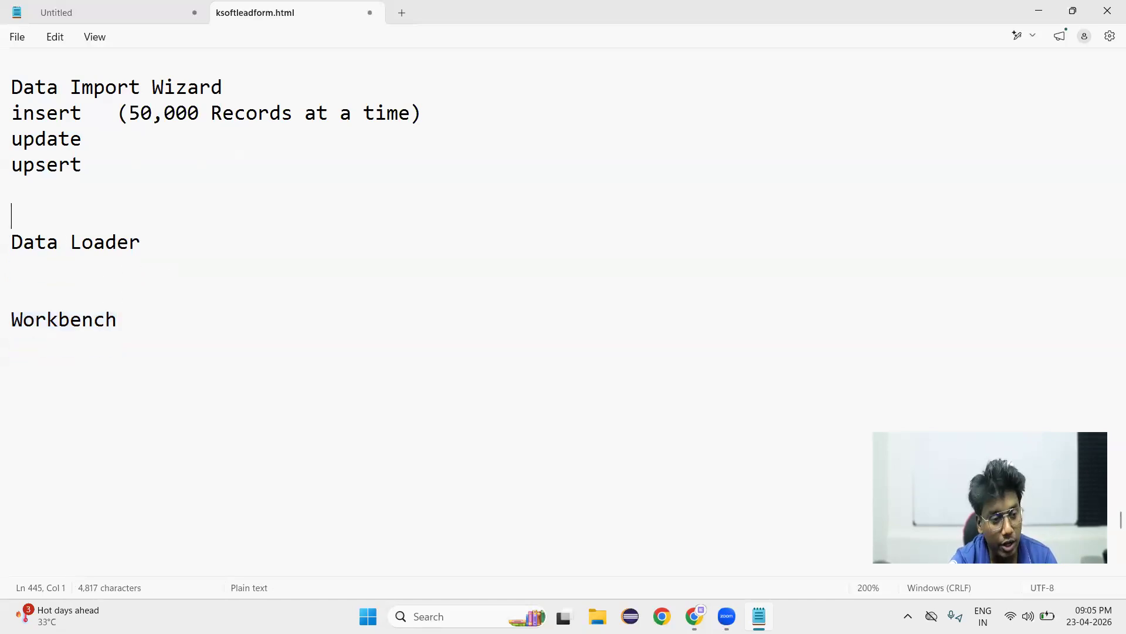
# List the operations insert, update, delete and upsert on separate lines under the Data Loader heading.
pyautogui.click(167, 223)
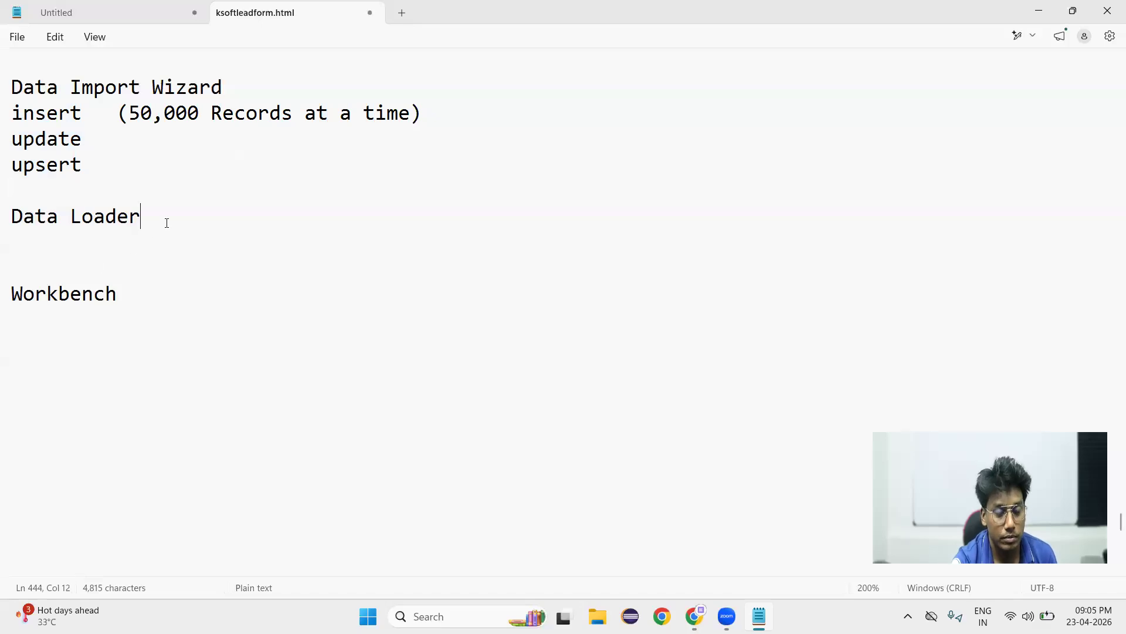
pyautogui.press('Return')
pyautogui.write('insert')
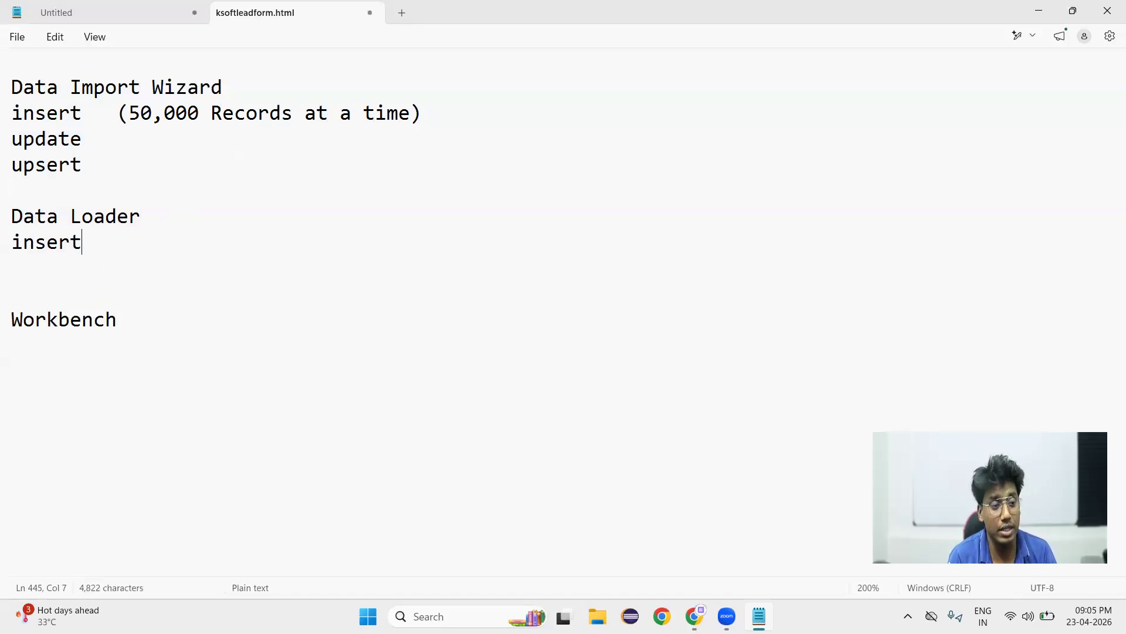
pyautogui.press('Return')
pyautogui.write('i')
pyautogui.press('BackSpace')
pyautogui.write('update')
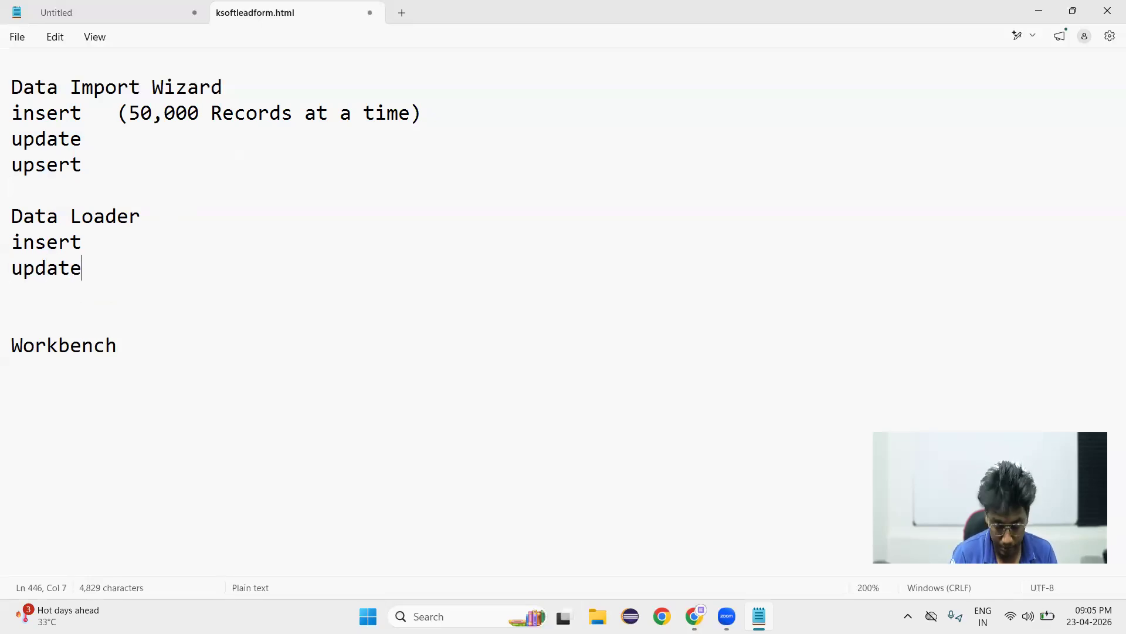
pyautogui.press('Return')
pyautogui.write('delete')
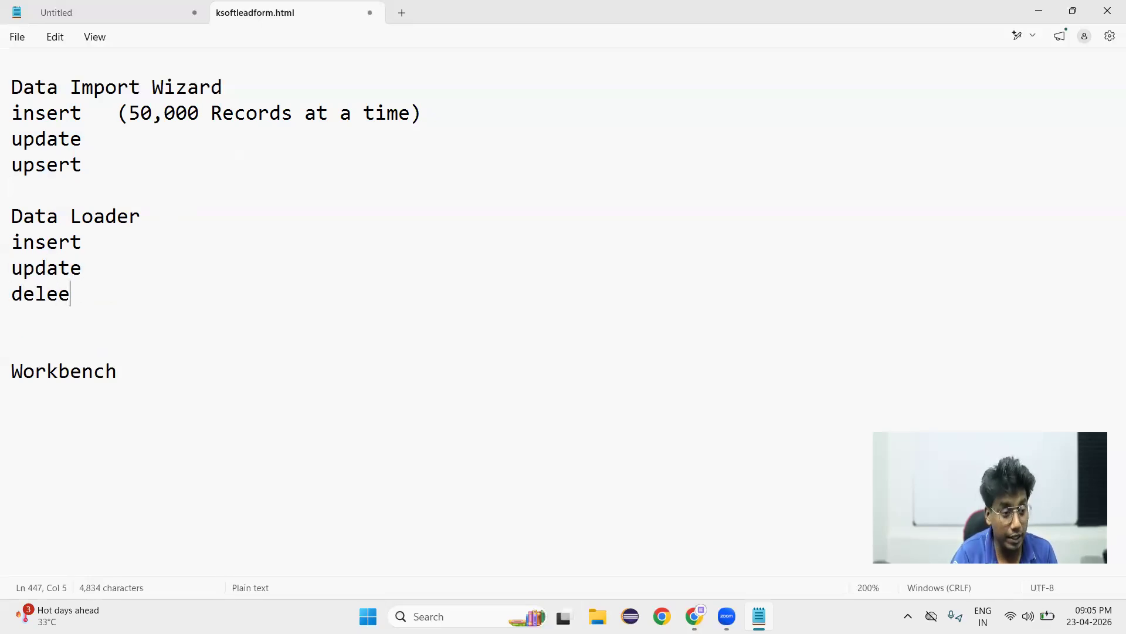
pyautogui.press('BackSpace')
pyautogui.write('te')
pyautogui.press('Return')
pyautogui.write('upsert')
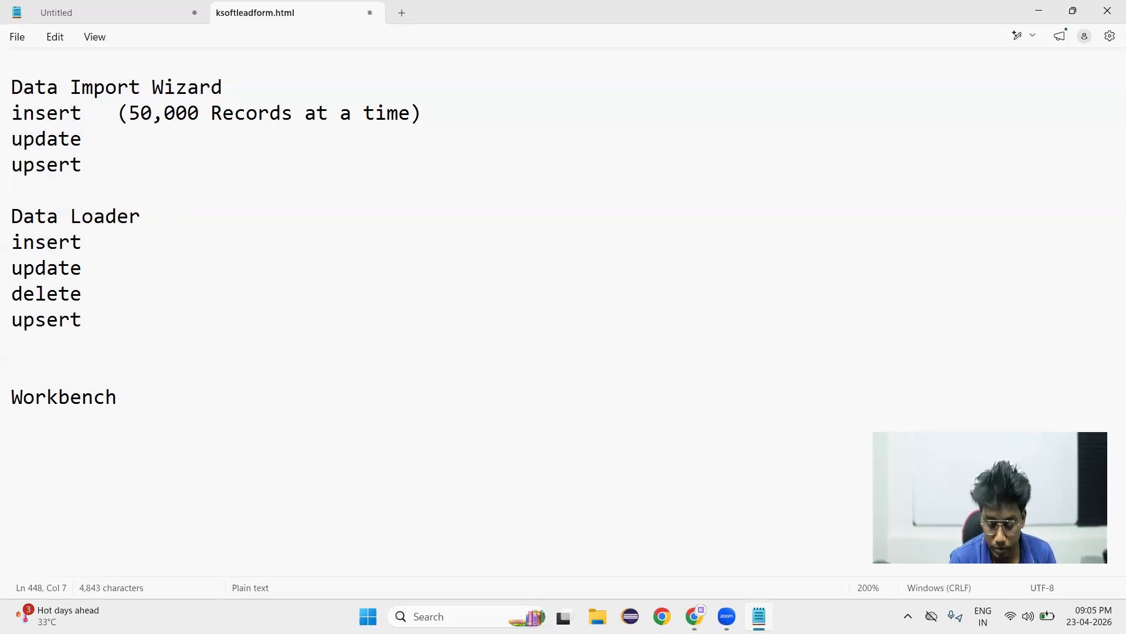
pyautogui.press('Return')
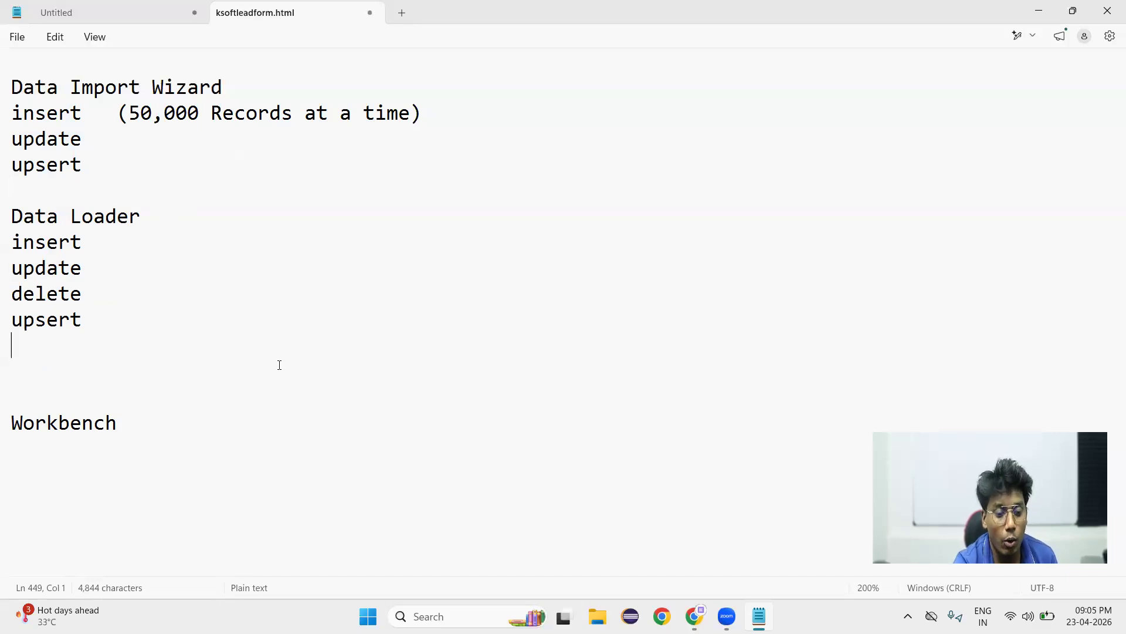
# Search the computer for "data" and launch Dataloader 54.0.0.
pyautogui.press('super+s')
pyautogui.write('data')
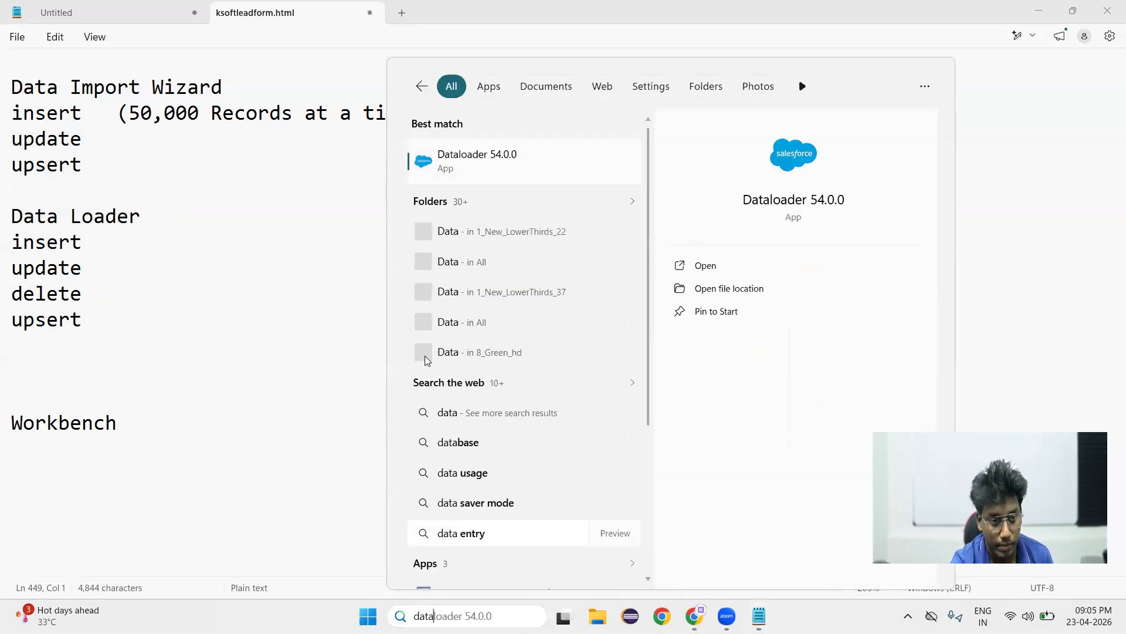
pyautogui.click(463, 157)
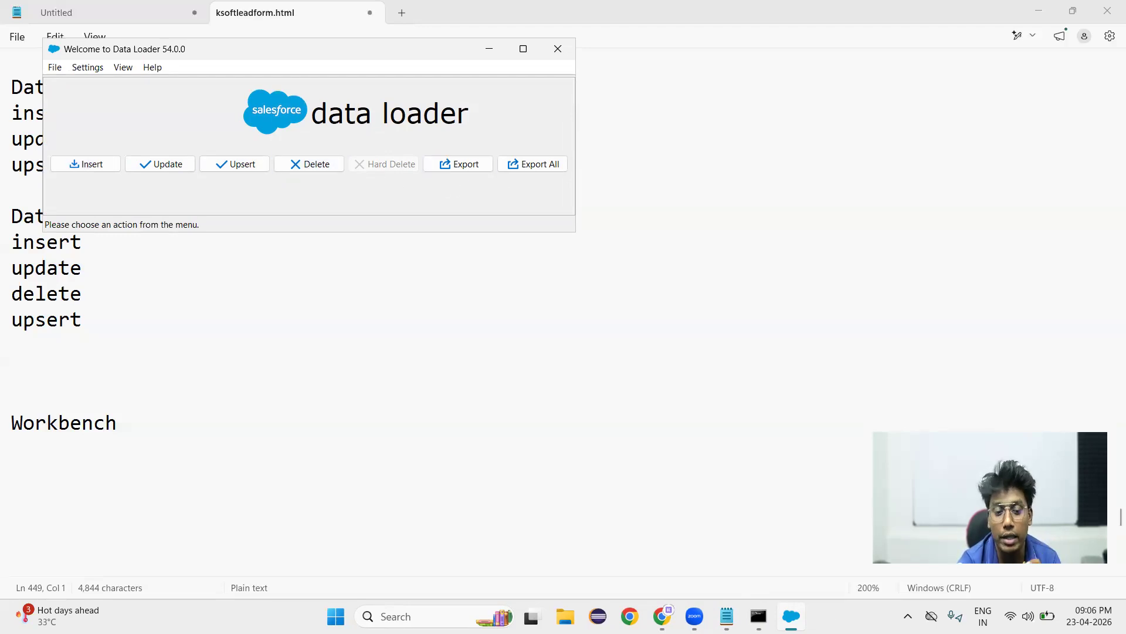
# Switch back to Notepad and add hard delete, export and export all to the end of the Data Loader list.
pyautogui.click(727, 620)
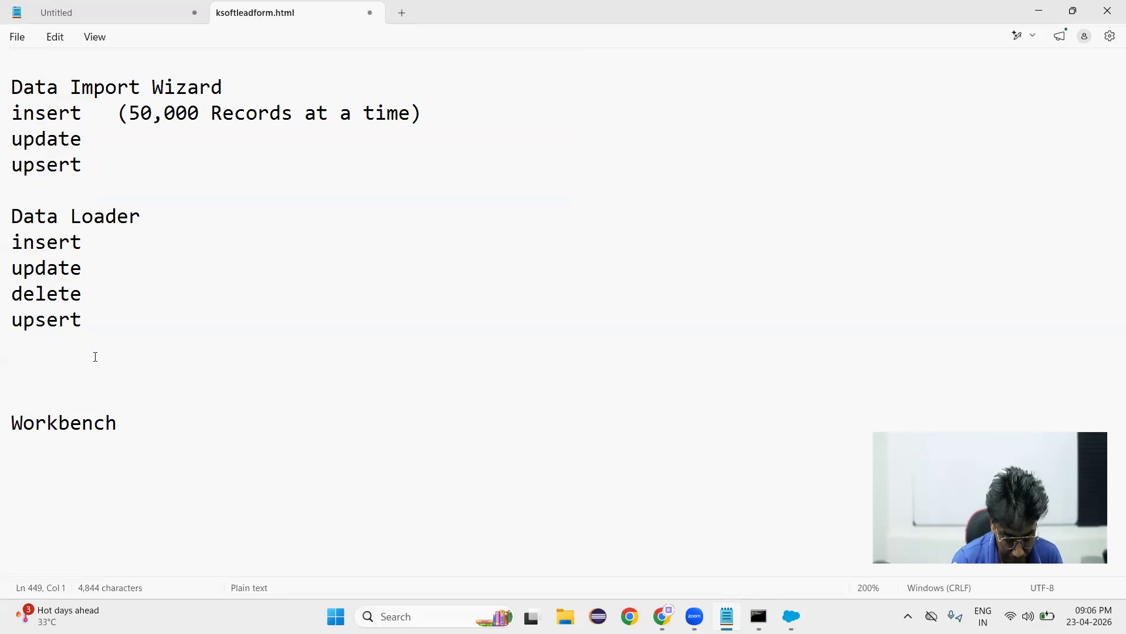
pyautogui.write('ha')
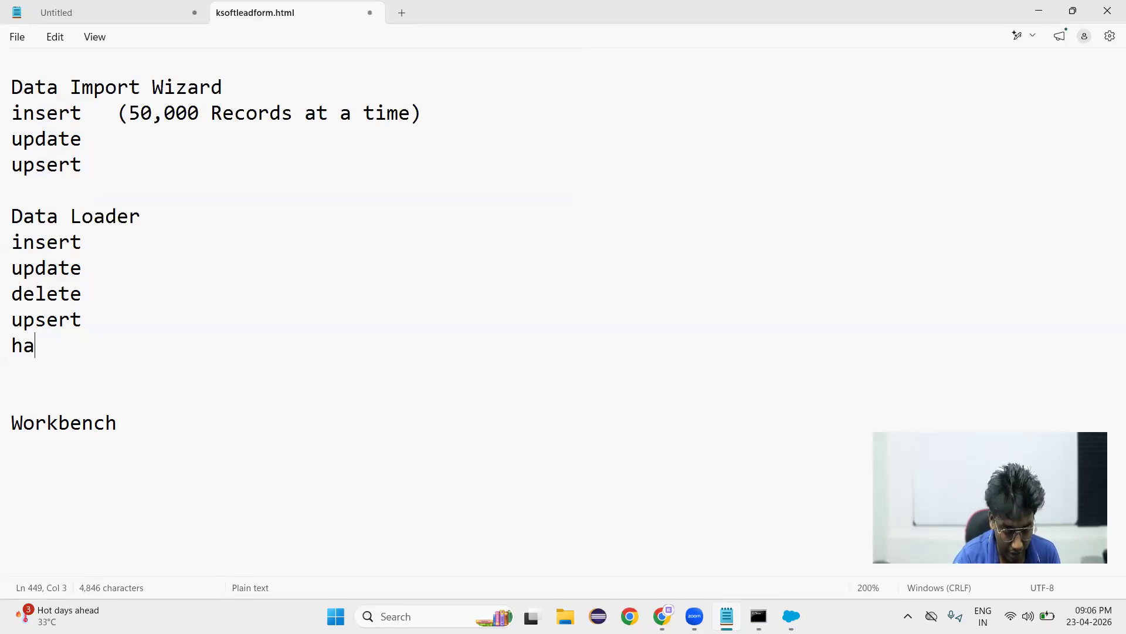
pyautogui.write('rd delete')
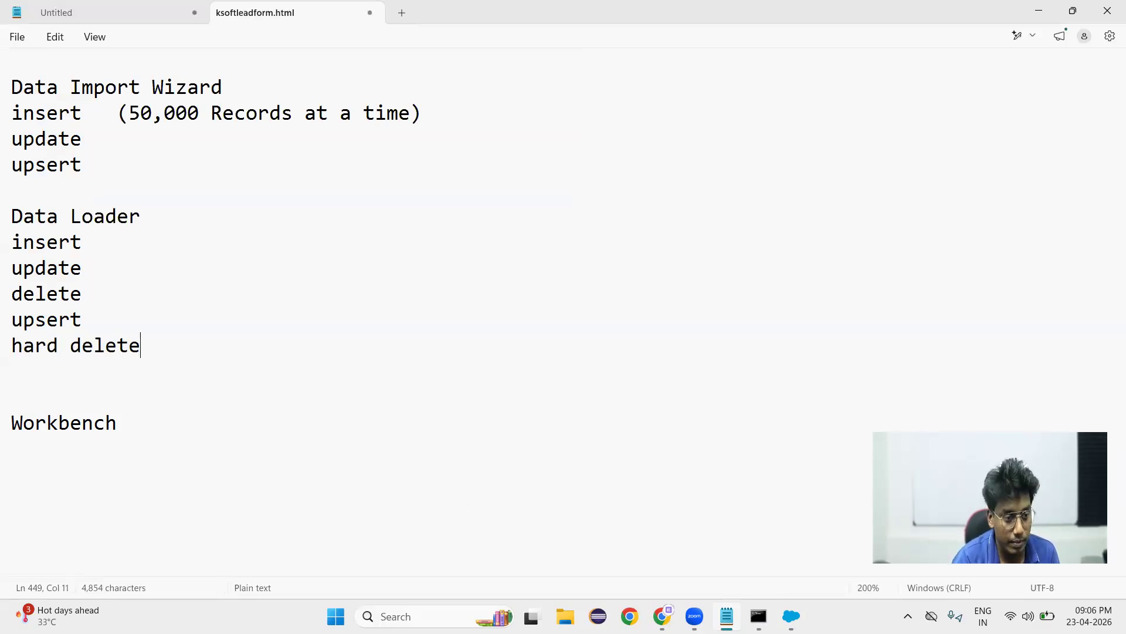
pyautogui.press('Return')
pyautogui.write('export')
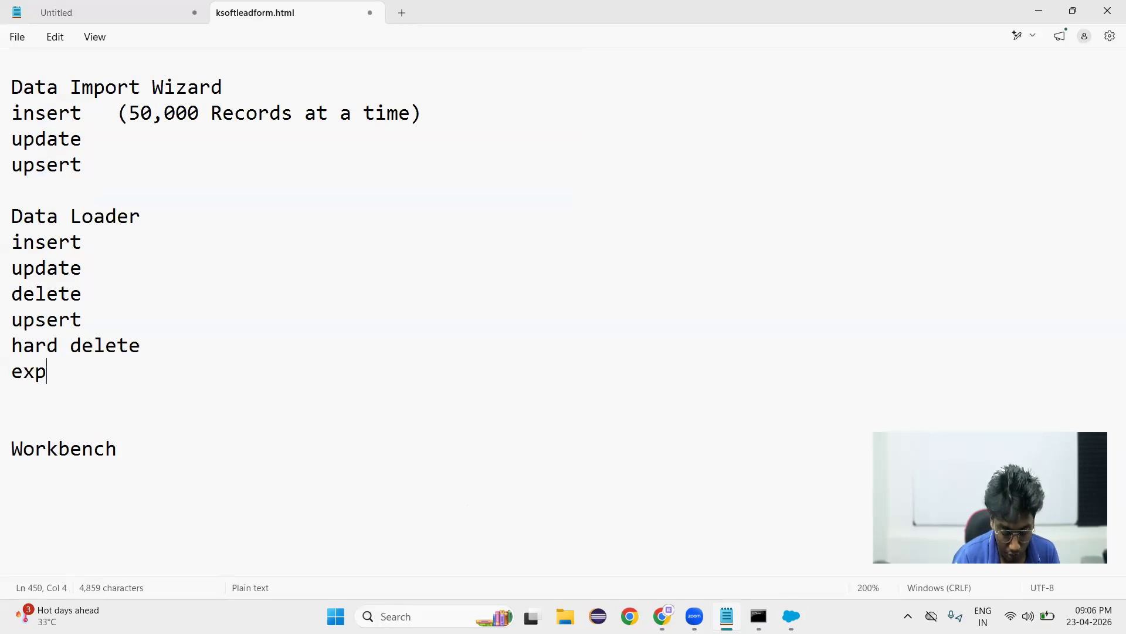
pyautogui.press('Return')
pyautogui.write('export all')
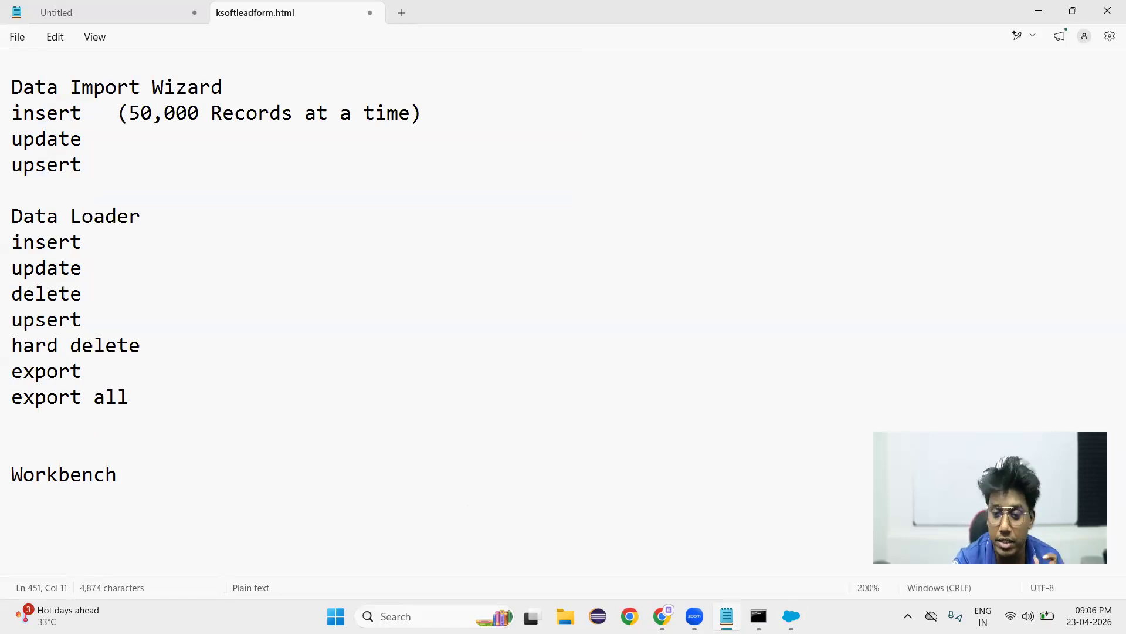
pyautogui.doubleClick(40, 242)
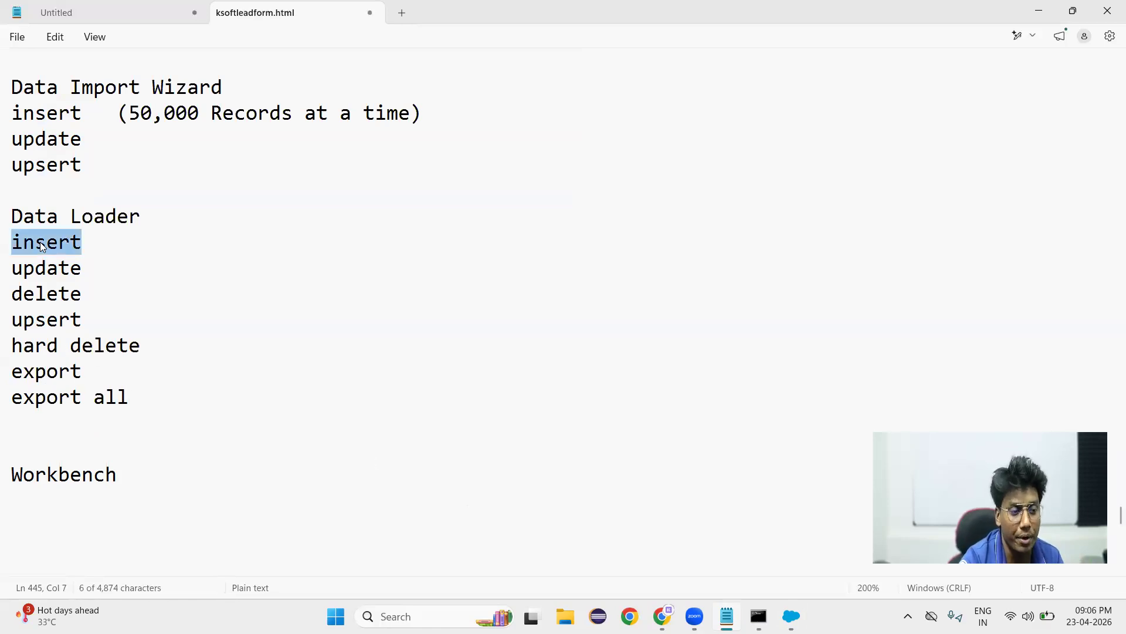
pyautogui.doubleClick(56, 296)
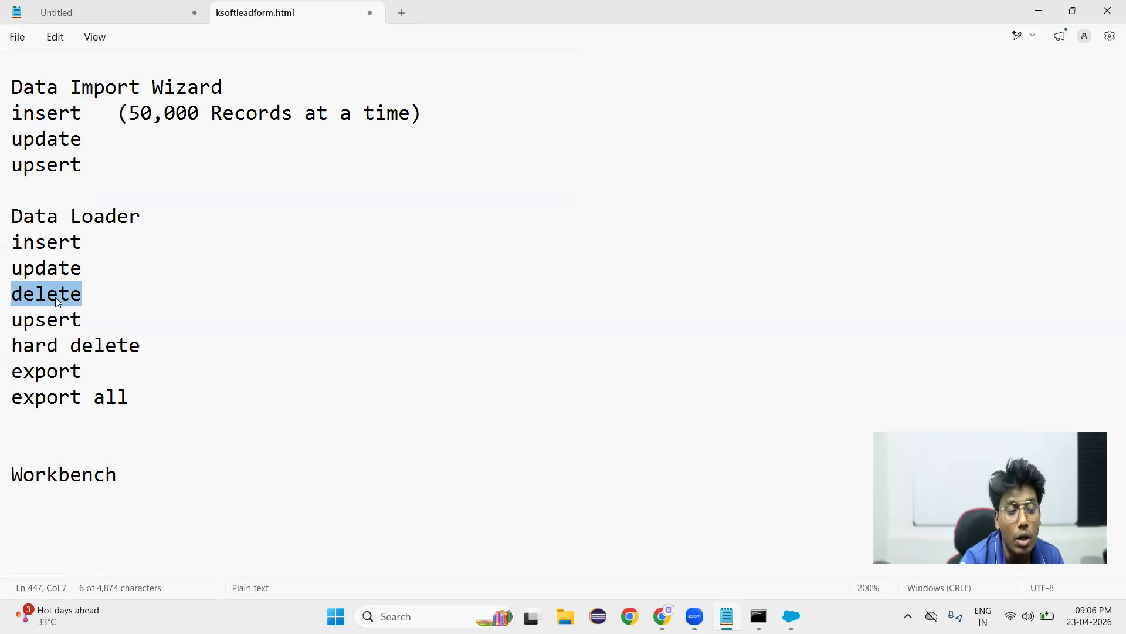
pyautogui.doubleClick(50, 271)
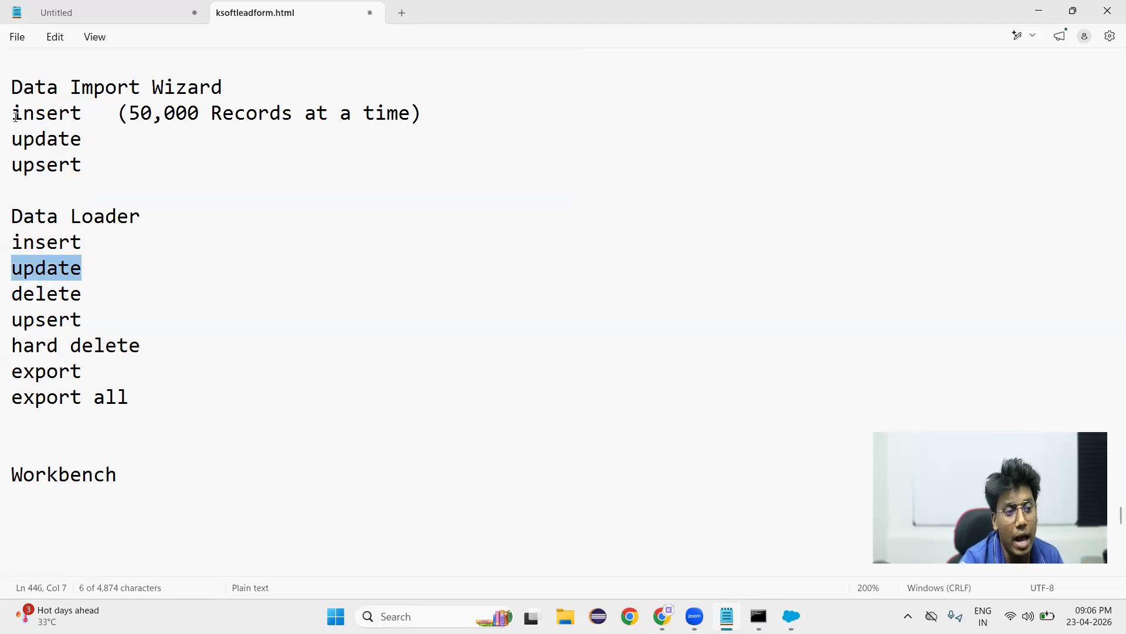
pyautogui.moveTo(13, 113); pyautogui.dragTo(83, 168)
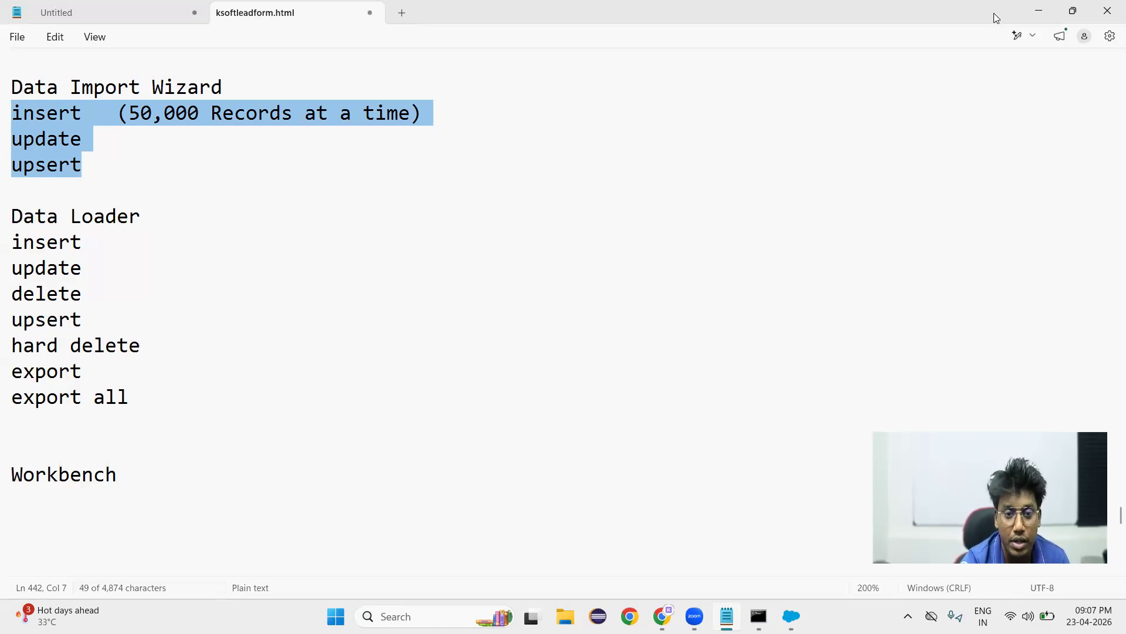
# Minimize the notes, start an Export in Data Loader and open its Salesforce login form.
pyautogui.click(1039, 12)
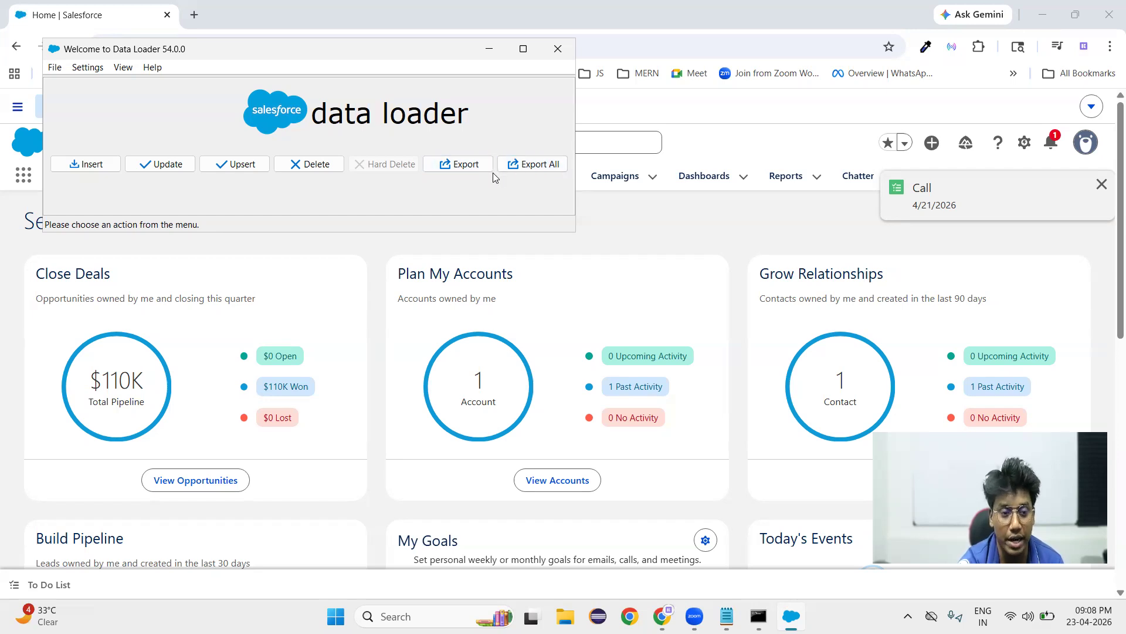
pyautogui.click(462, 169)
pyautogui.click(426, 253)
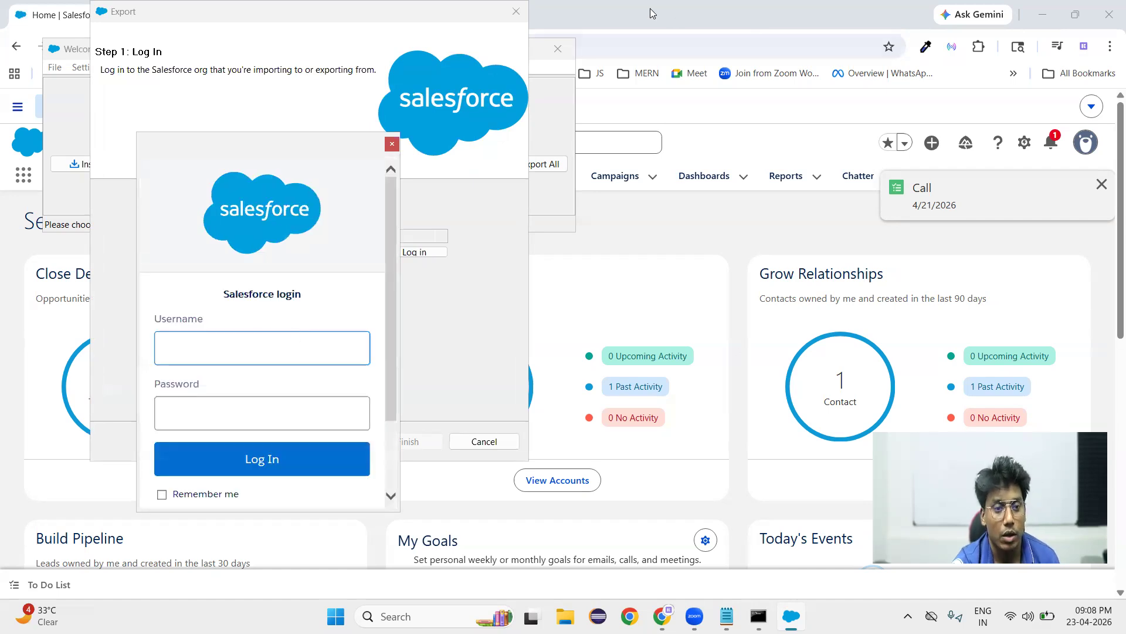
# Open login.salesforce.com in a new Chrome tab and copy the saved username from the login form.
pyautogui.click(758, 39)
pyautogui.click(196, 15)
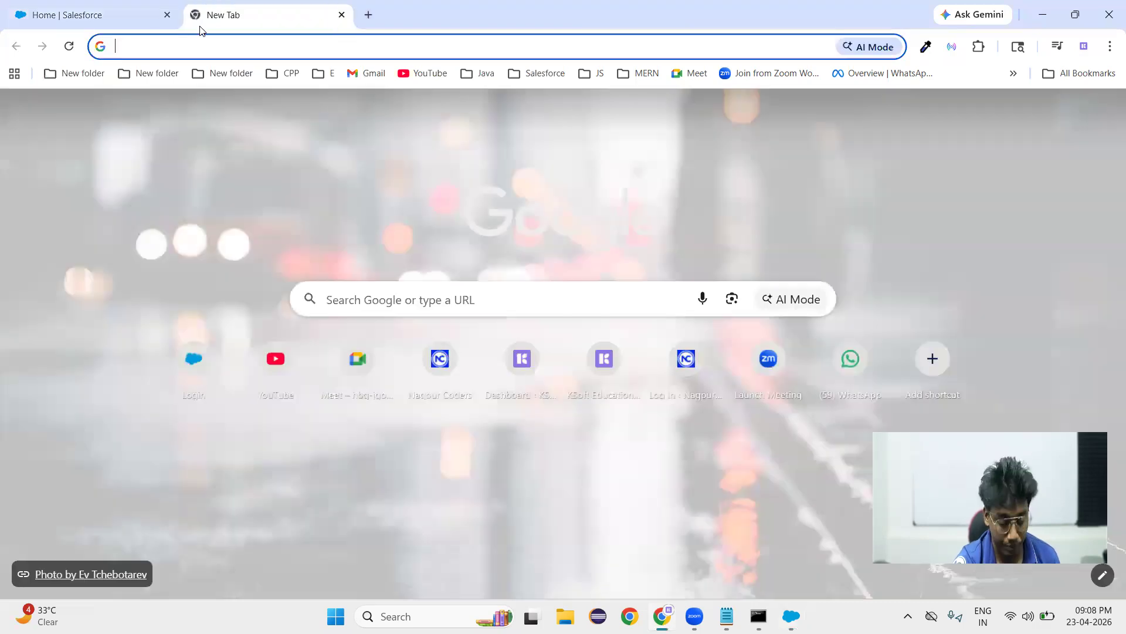
pyautogui.write('login.salesforce.com')
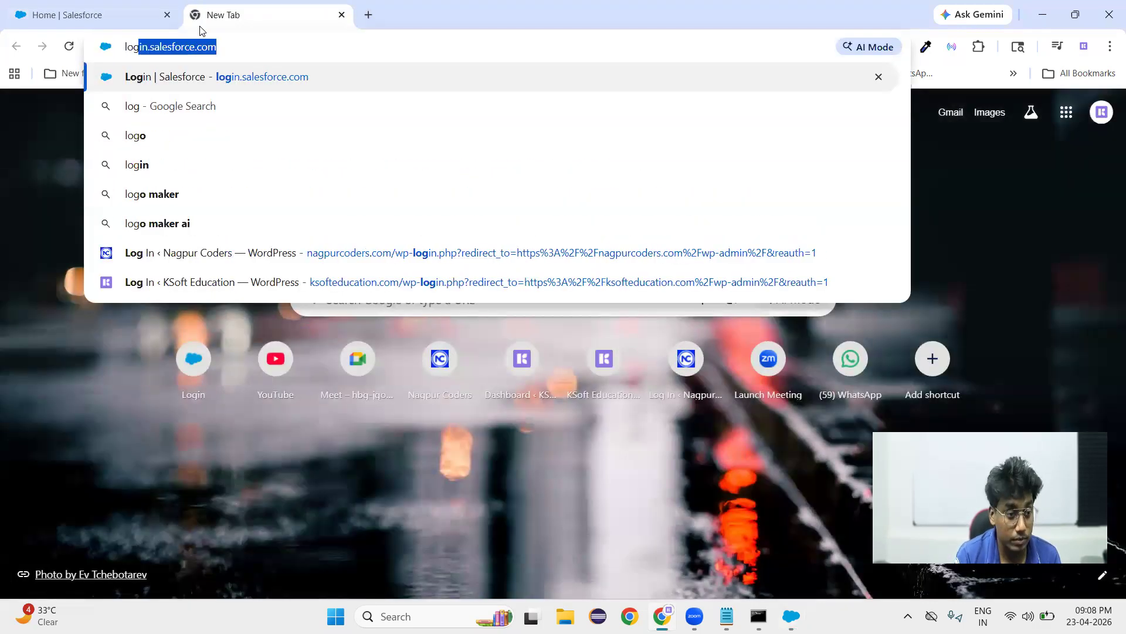
pyautogui.press('Return')
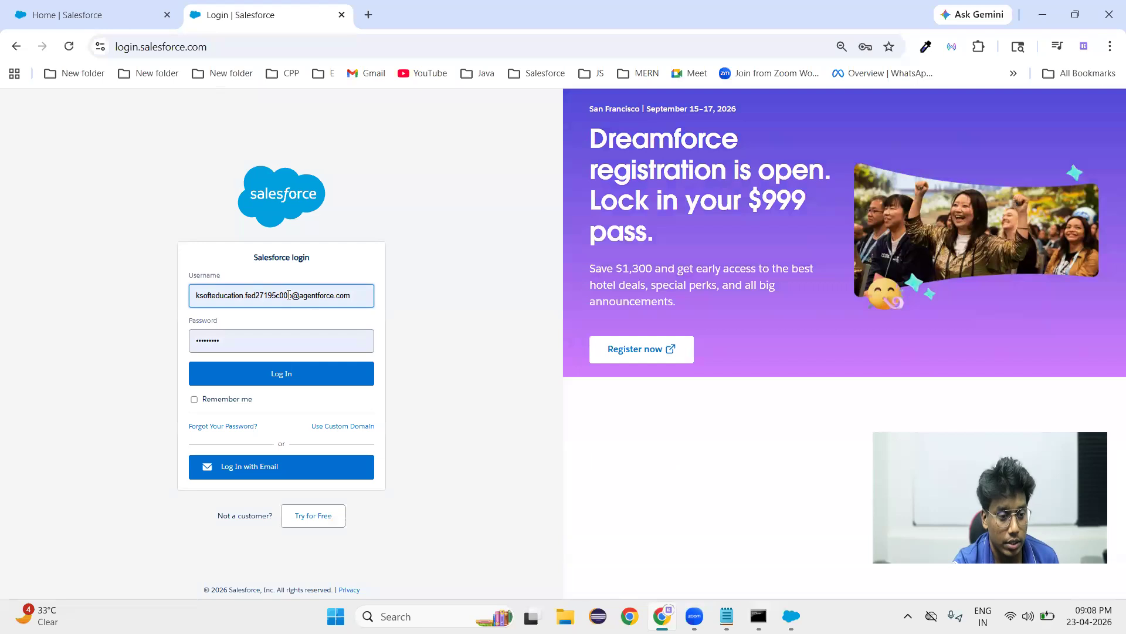
pyautogui.tripleClick(289, 294)
pyautogui.hotkey('ctrl', 'c')
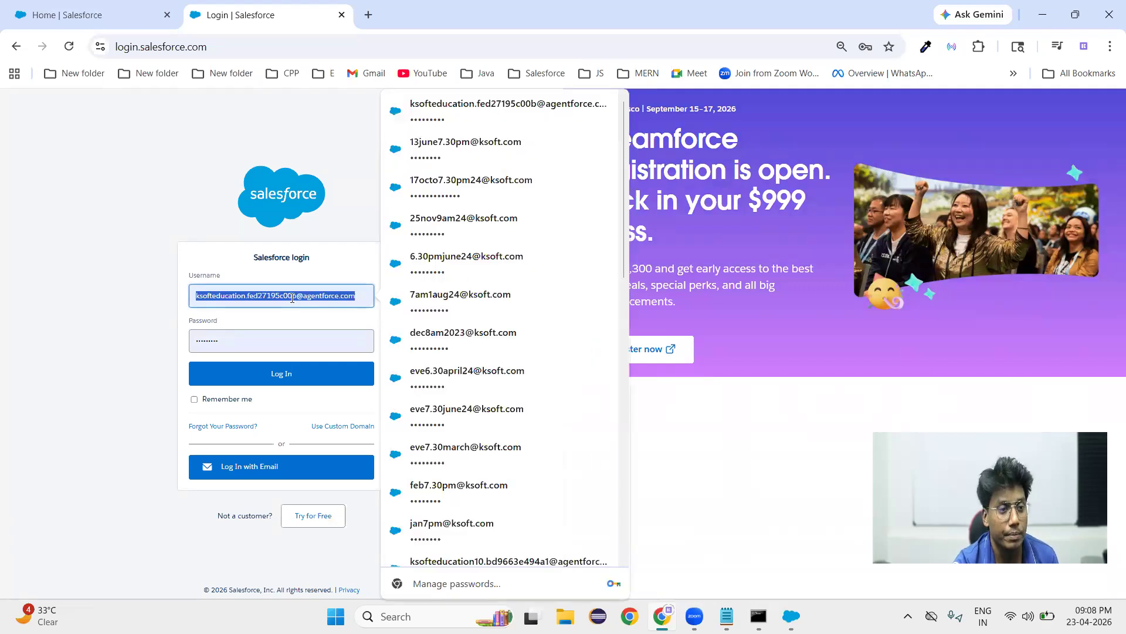
# Switch back to Data Loader, paste the username, enter the account password and log in to Salesforce.
pyautogui.hotkey('alt', 'Tab')
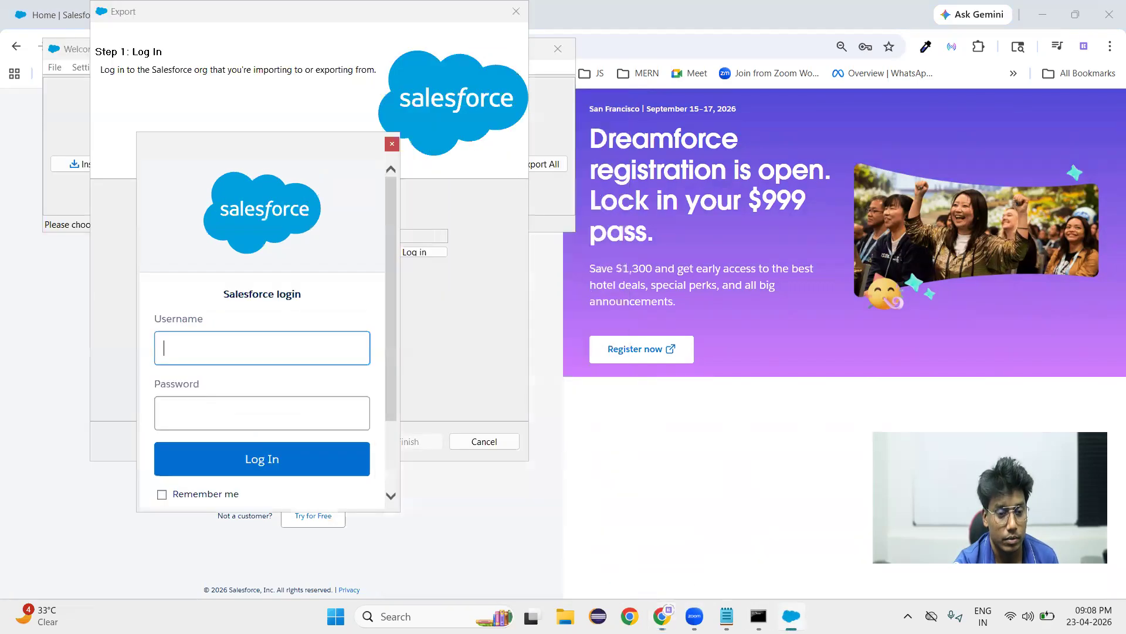
pyautogui.hotkey('ctrl', 'v')
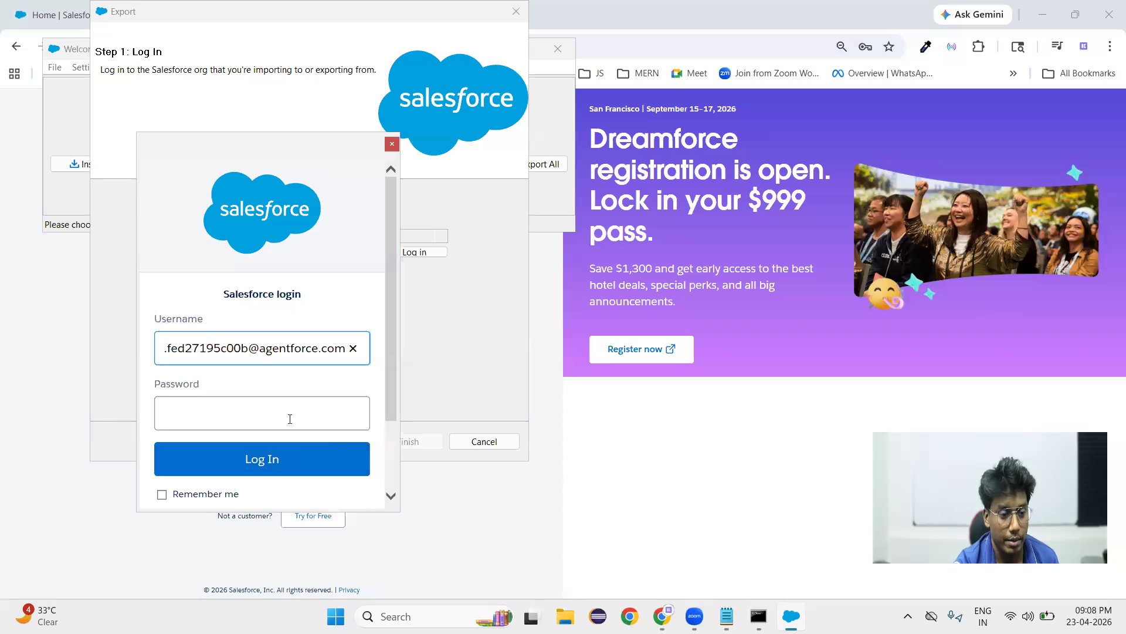
pyautogui.click(290, 418)
pyautogui.write('•••••••')
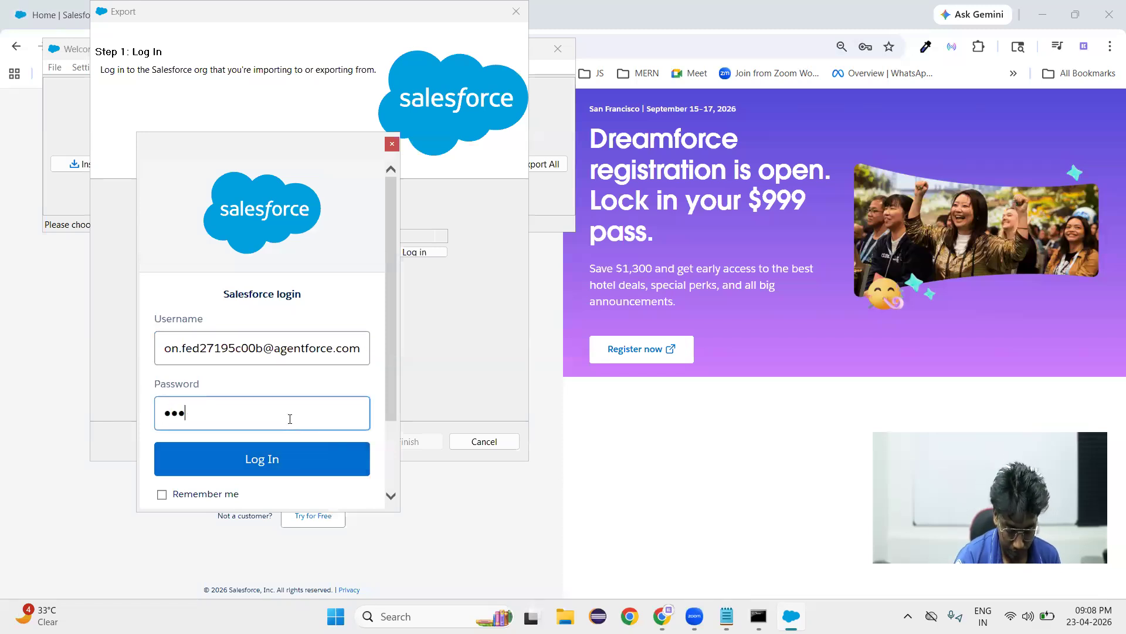
pyautogui.write('••')
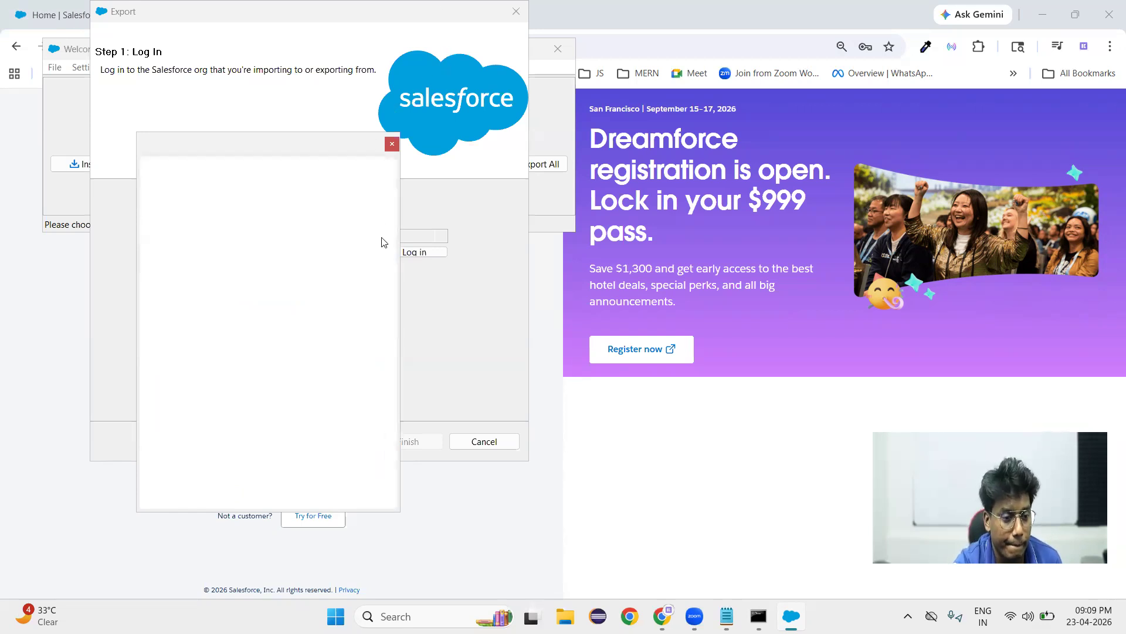
pyautogui.scroll(-1, 309, 407)
pyautogui.scroll(-5, 310, 408)
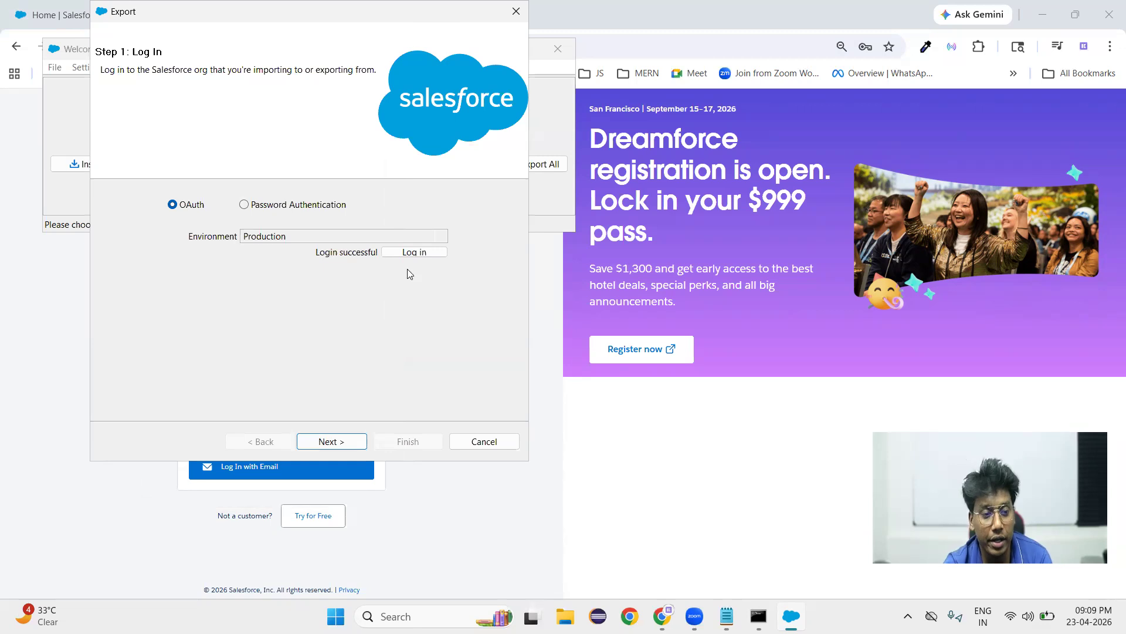
# Continue to the data object selection, choose Lead (Lead) and name the extraction target file extractLeadData.csv.
pyautogui.click(331, 442)
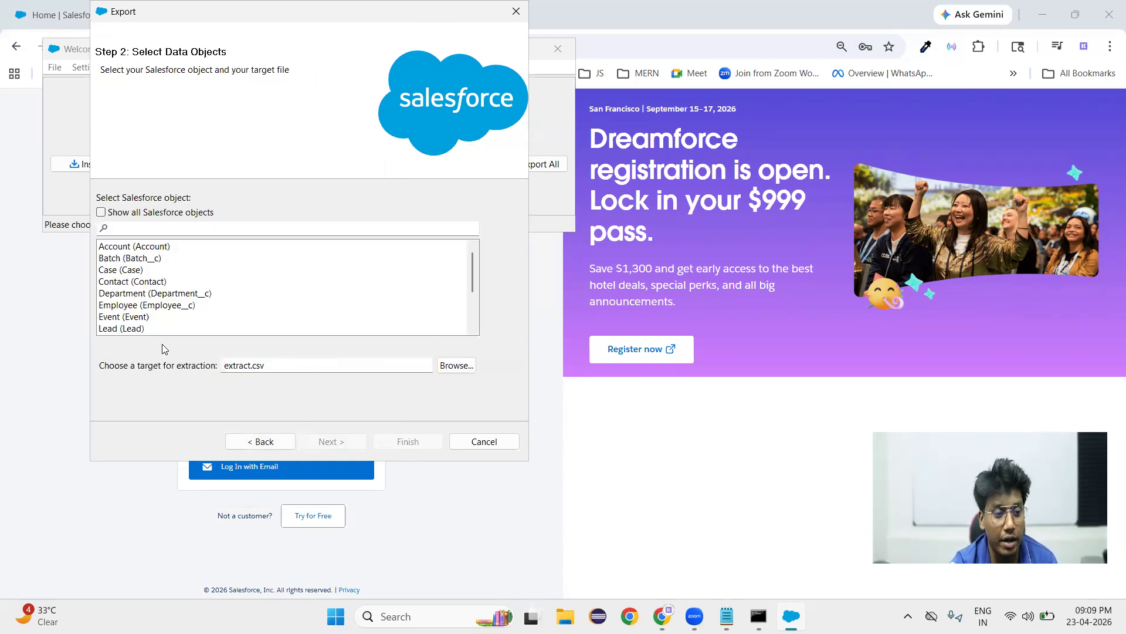
pyautogui.click(131, 330)
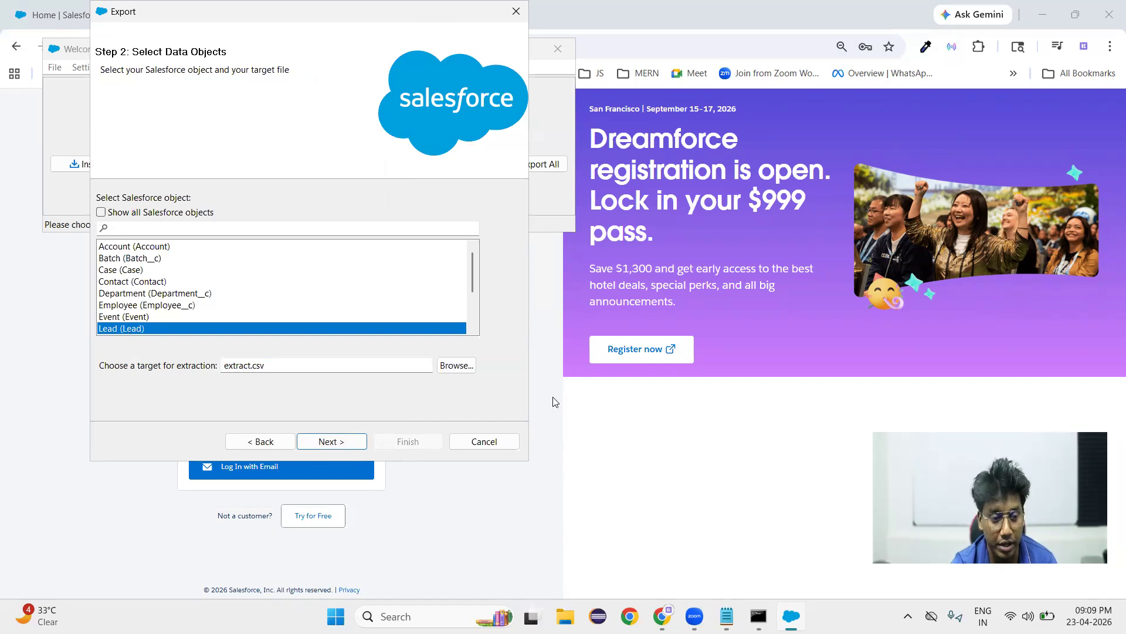
pyautogui.click(251, 365)
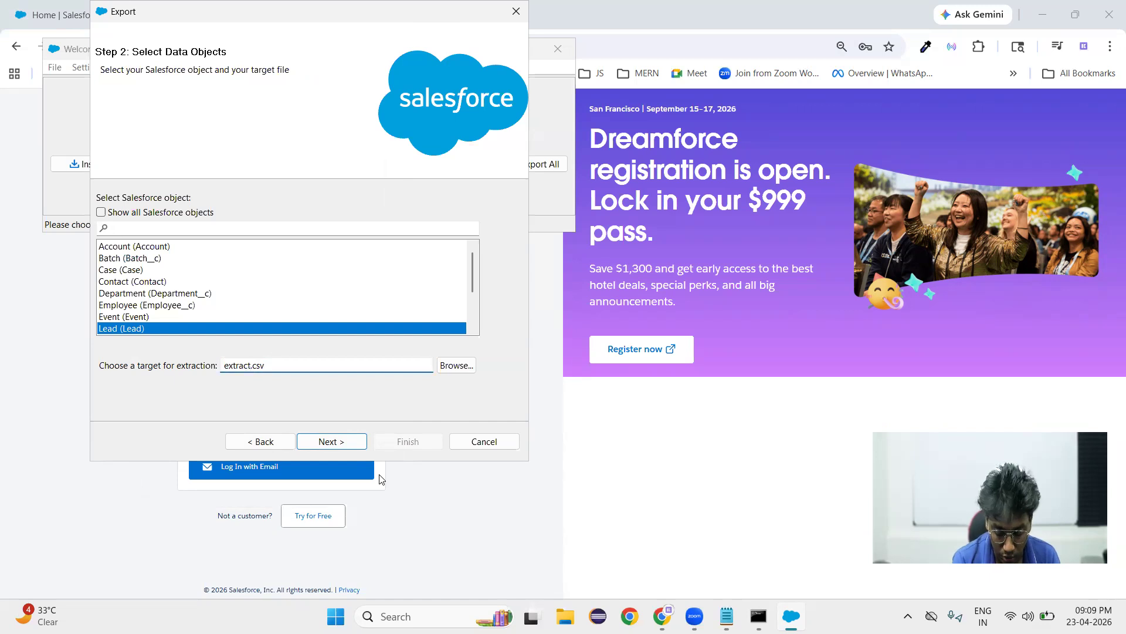
pyautogui.write('Lead')
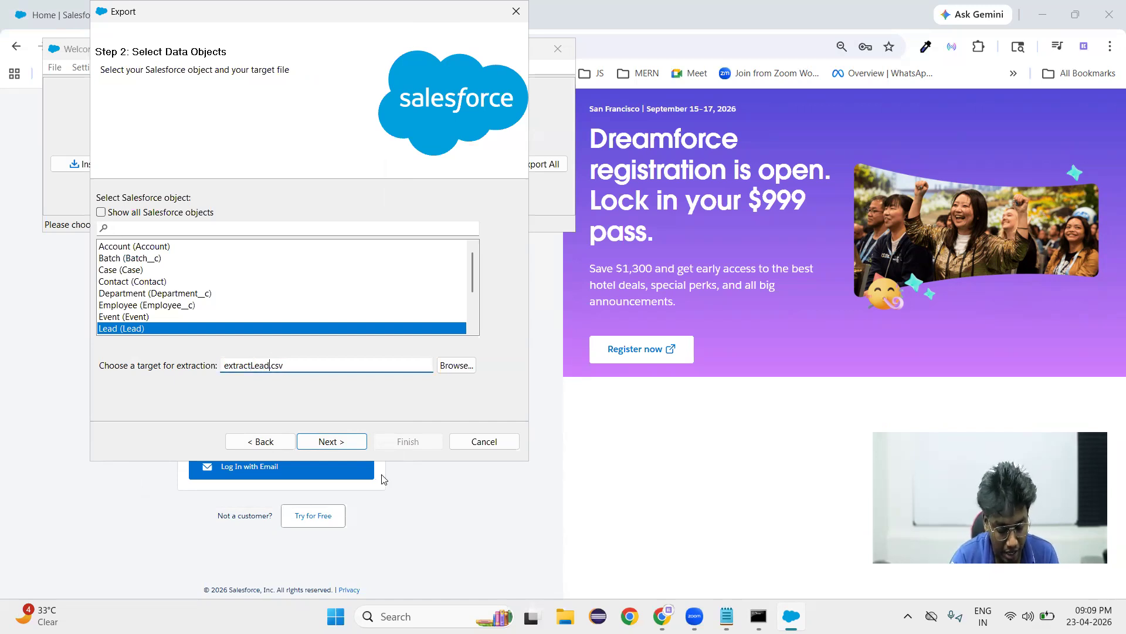
pyautogui.write('Dat')
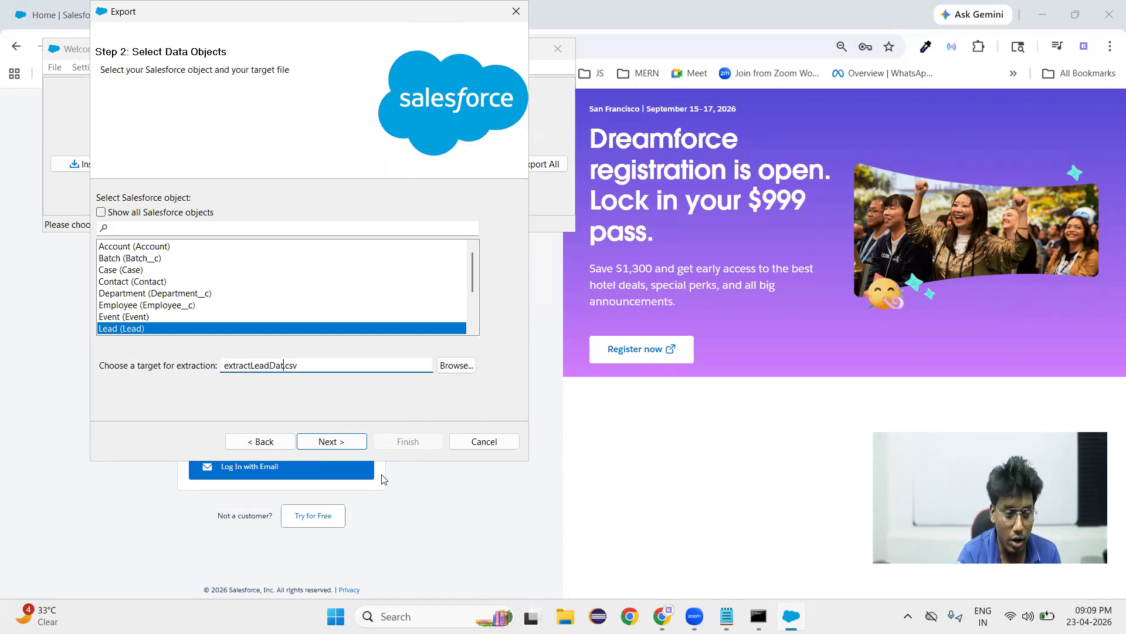
pyautogui.write('a')
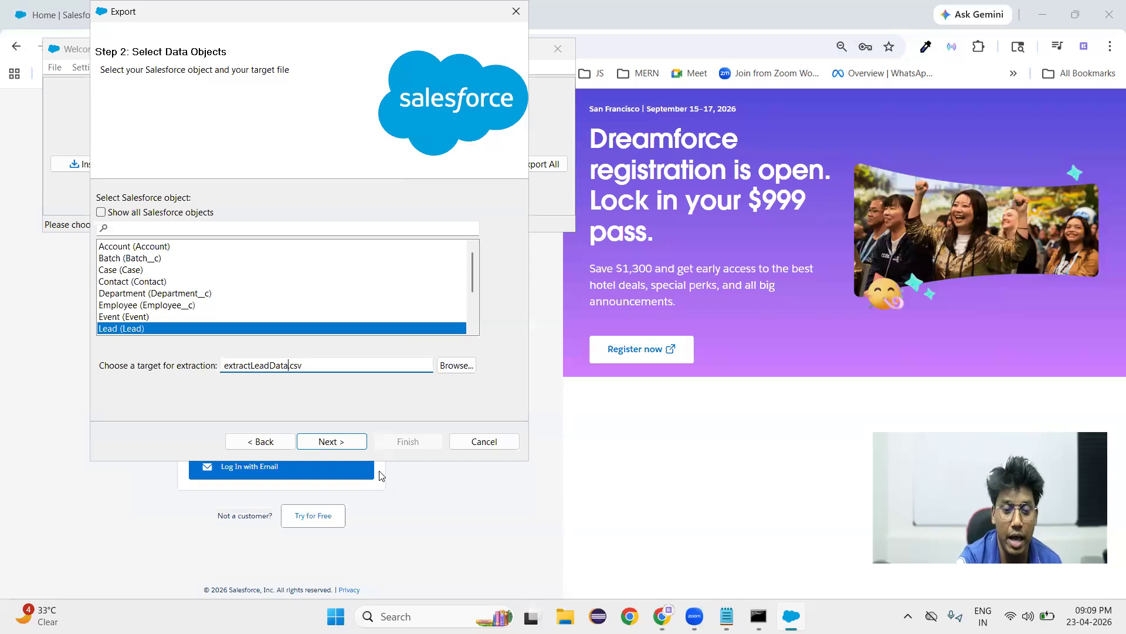
# Set the extraction target to extractLeadData in the Desktop folder and continue to the query editing page.
pyautogui.click(457, 366)
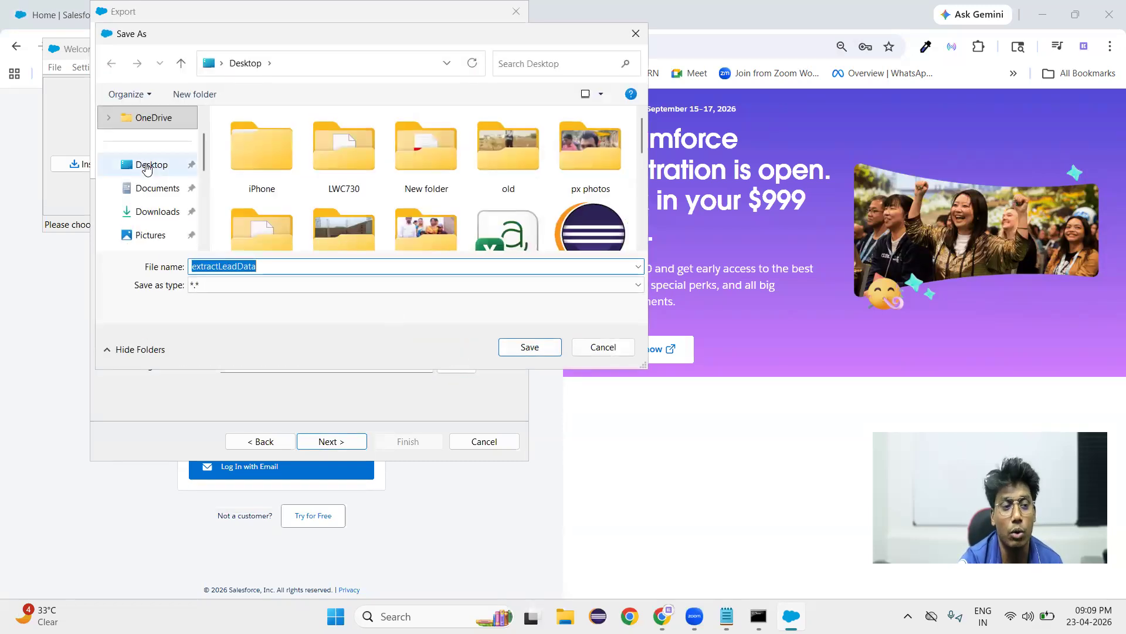
pyautogui.click(147, 166)
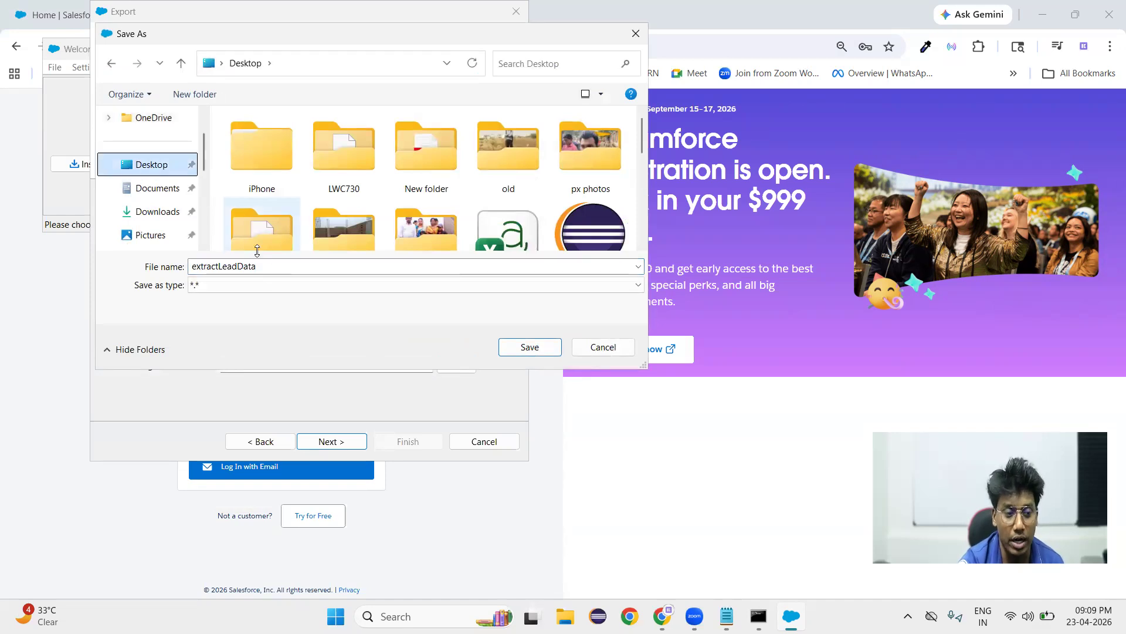
pyautogui.click(538, 352)
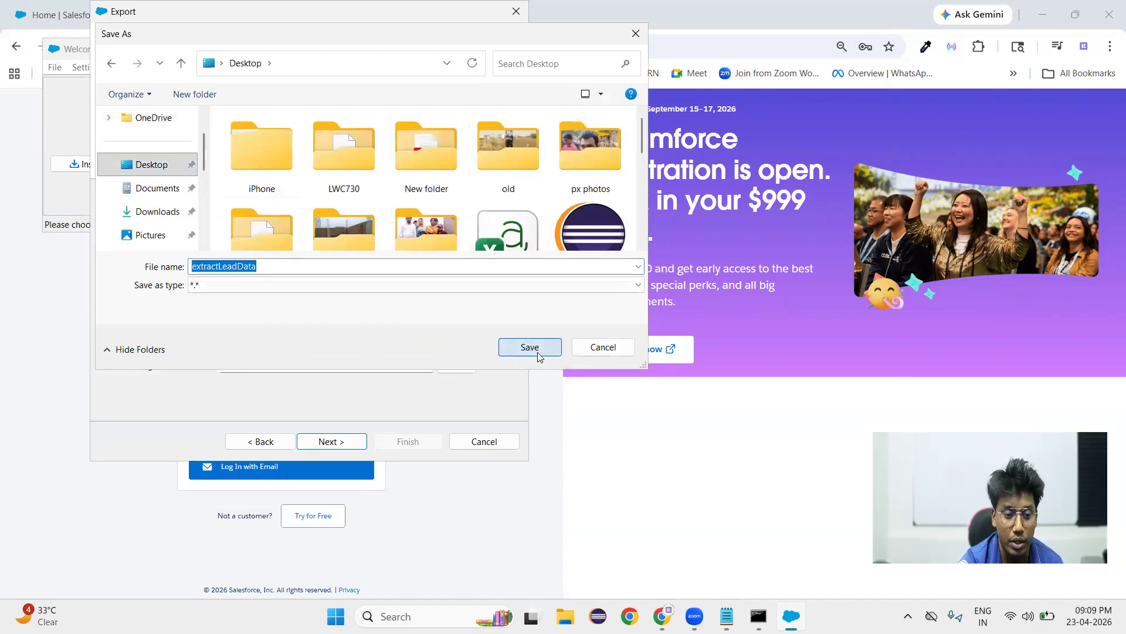
pyautogui.click(332, 441)
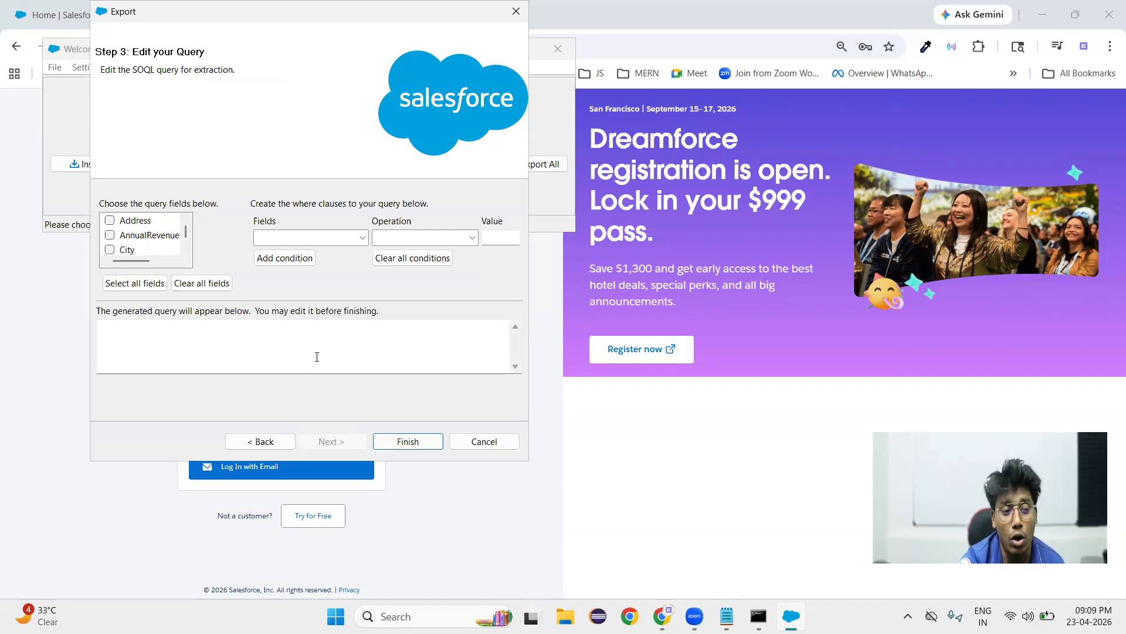
# Include the City, CleanStatus and Company fields in the Lead export query.
pyautogui.click(178, 353)
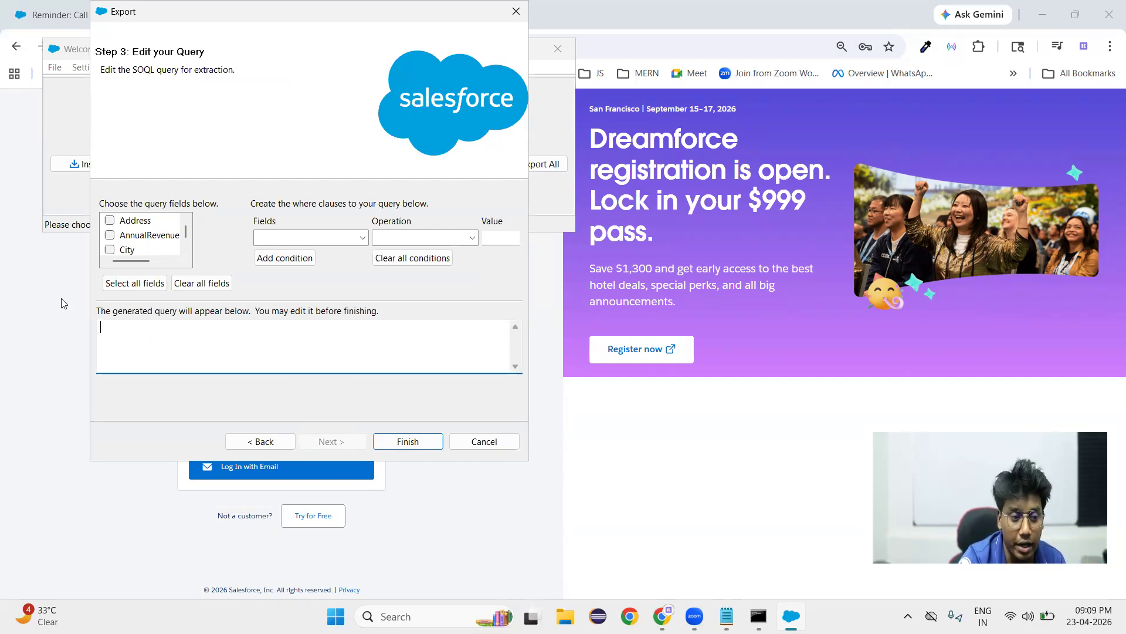
pyautogui.scroll(-1, 164, 241)
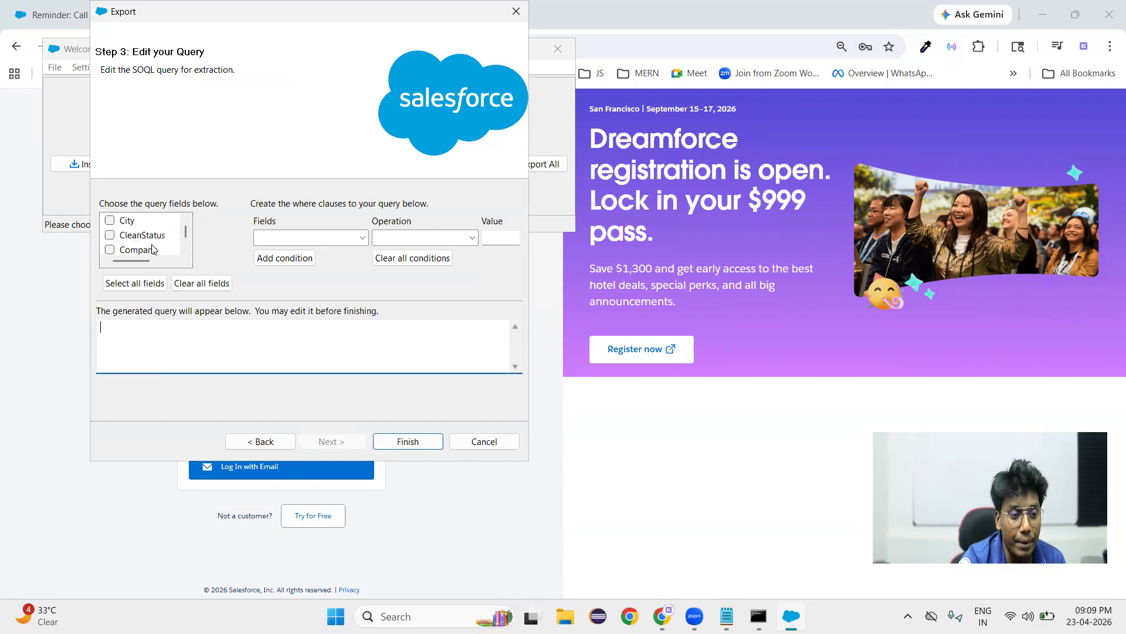
pyautogui.click(110, 236)
pyautogui.click(110, 221)
pyautogui.scroll(-1, 111, 243)
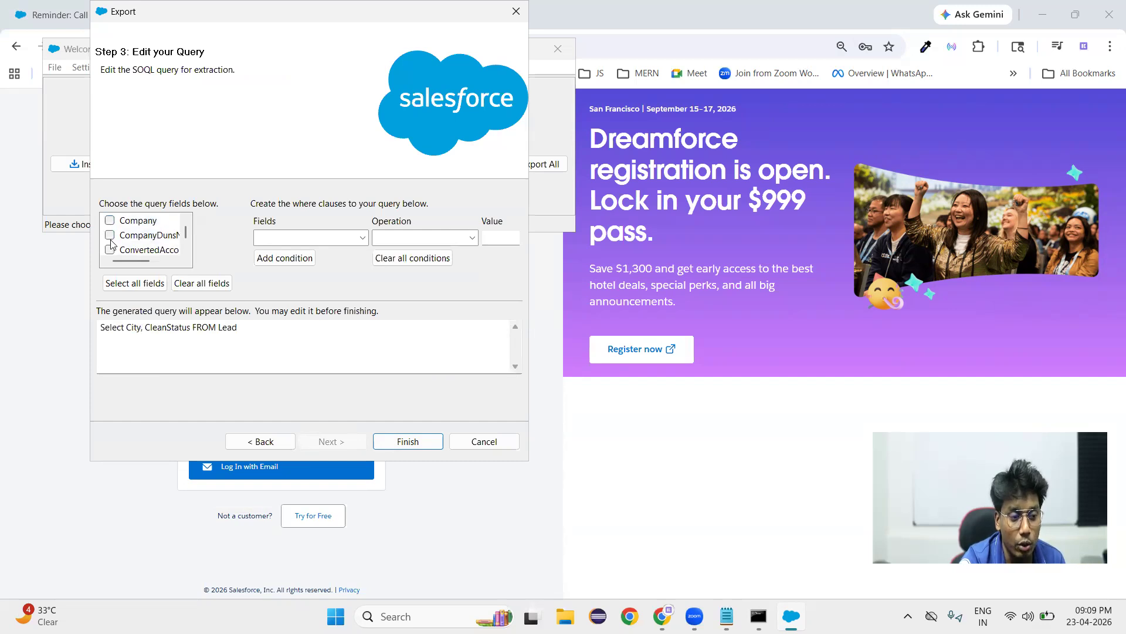
pyautogui.click(110, 221)
pyautogui.scroll(-1, 112, 234)
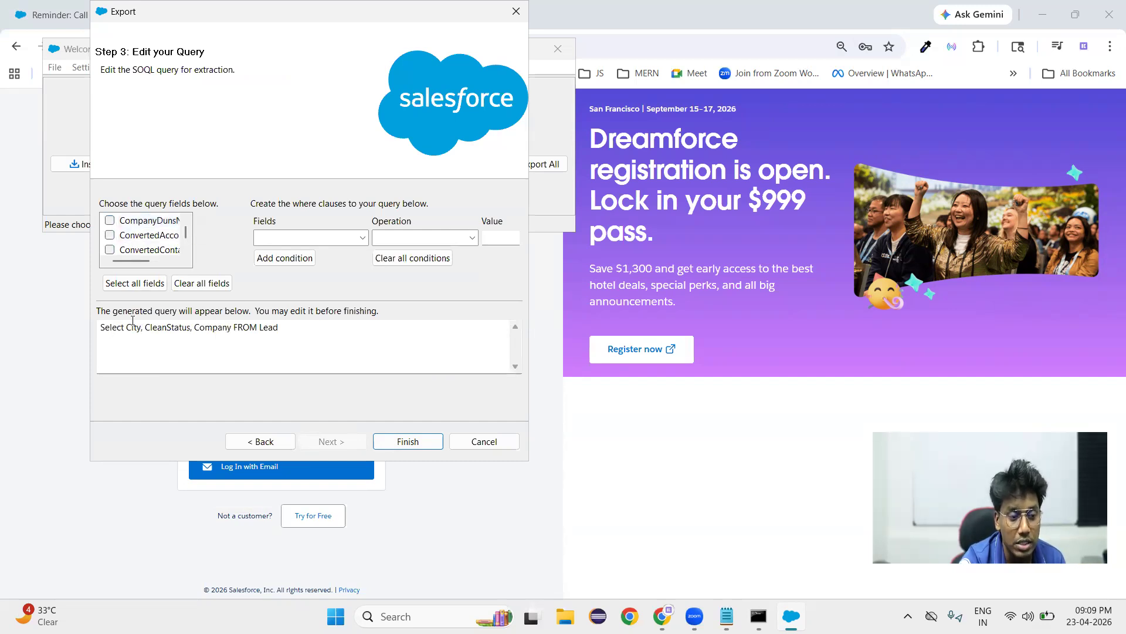
# Examine the parts of the generated query: the Select keyword, the field list, FROM and the Lead object.
pyautogui.moveTo(129, 330); pyautogui.dragTo(234, 328)
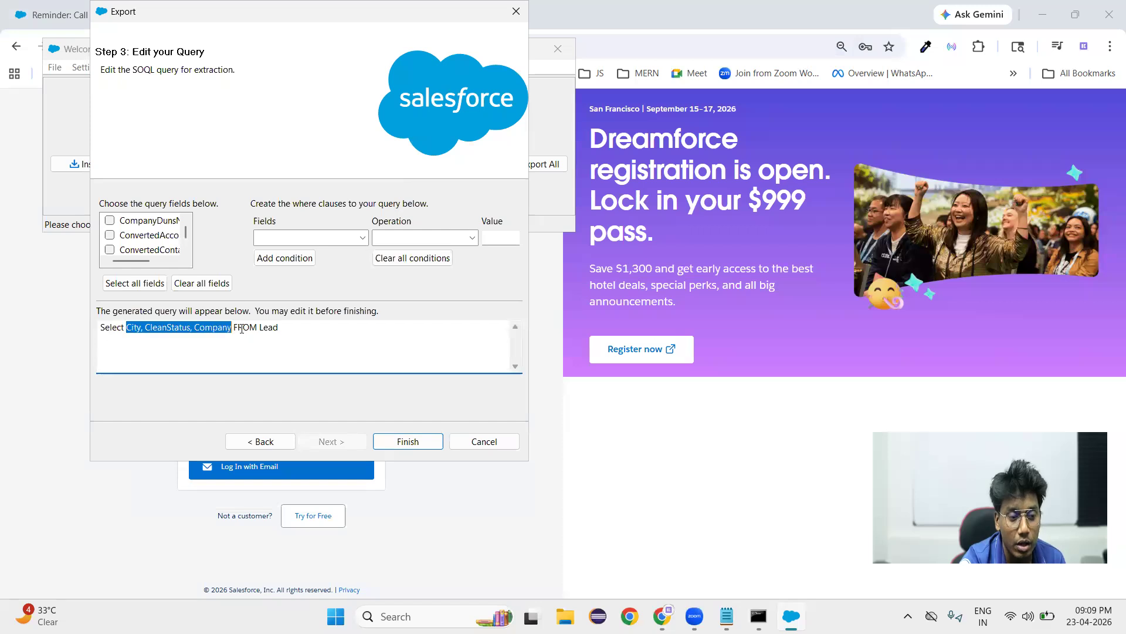
pyautogui.doubleClick(249, 327)
pyautogui.doubleClick(274, 326)
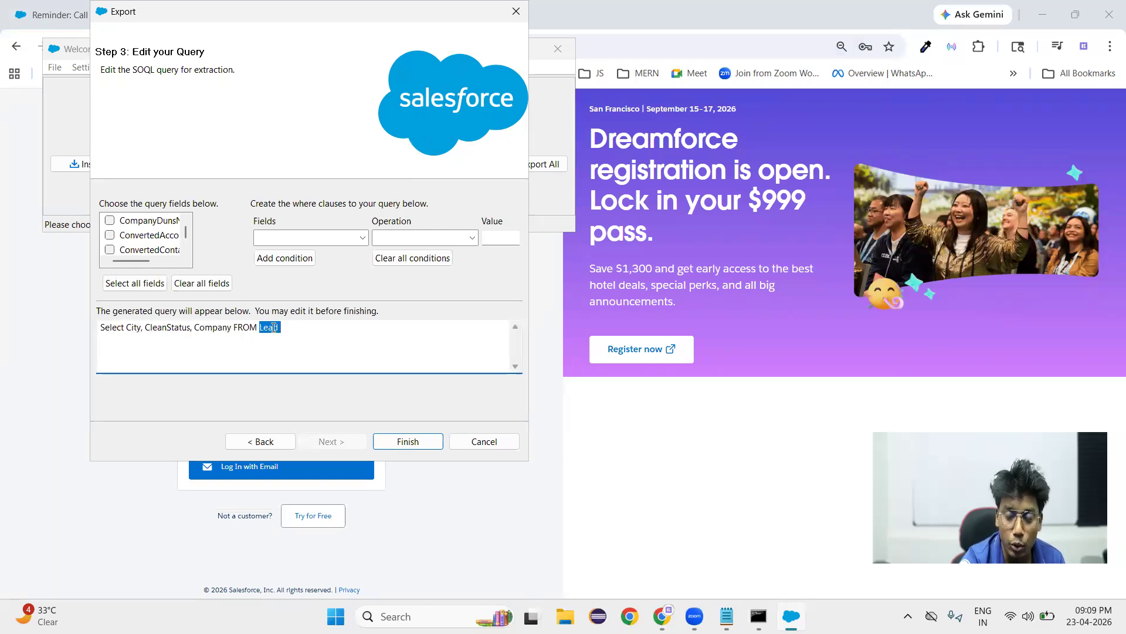
pyautogui.click(326, 336)
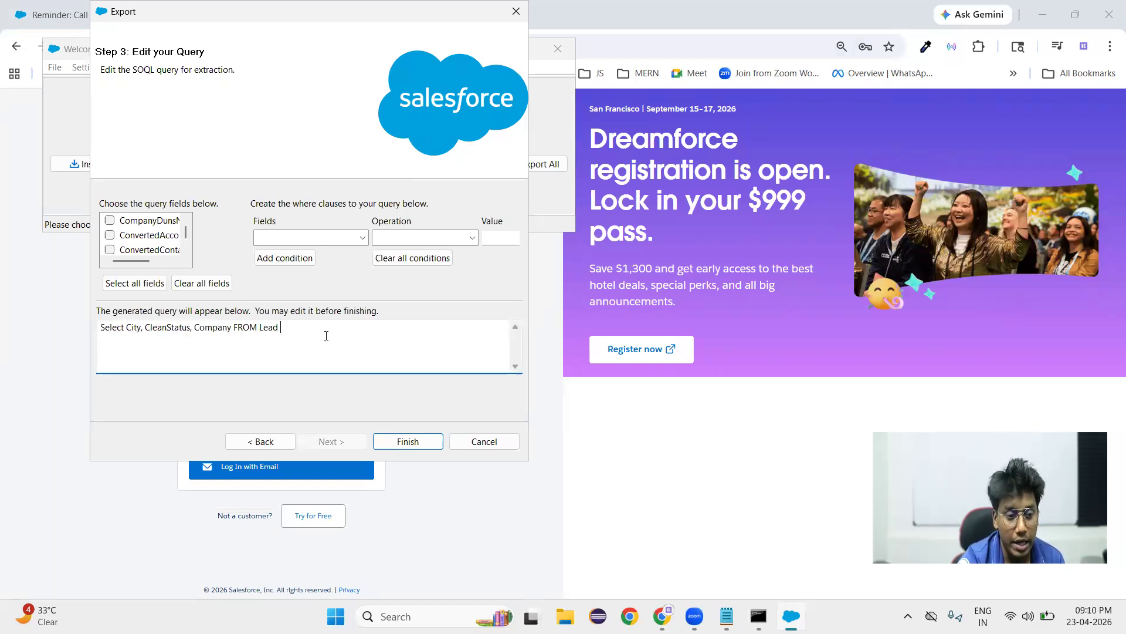
pyautogui.doubleClick(113, 327)
pyautogui.click(128, 326)
pyautogui.moveTo(146, 325); pyautogui.dragTo(235, 325)
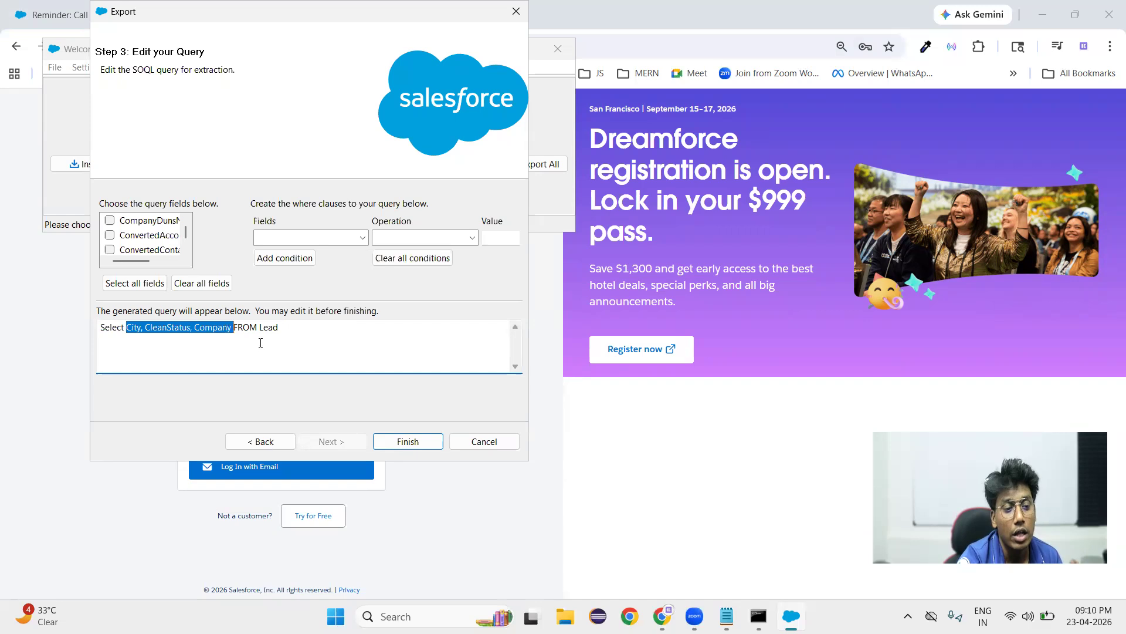
pyautogui.doubleClick(242, 327)
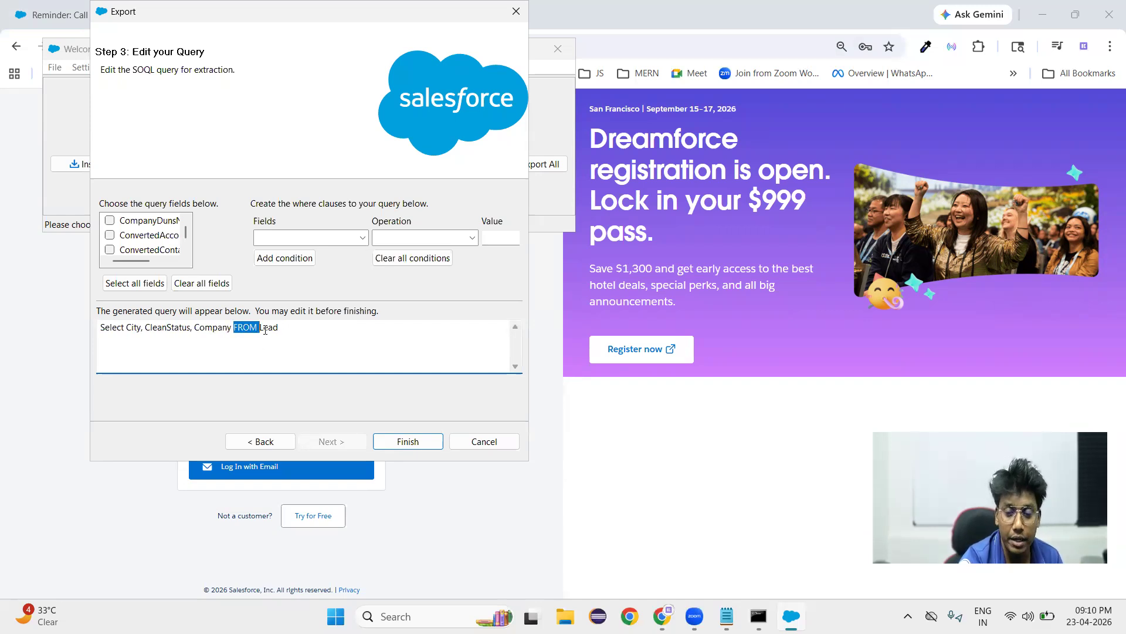
pyautogui.doubleClick(269, 327)
# Add the Email, FirstName, Id and LastName fields to the query and highlight the full generated statement.
pyautogui.scroll(1, 147, 240)
pyautogui.scroll(-3, 147, 241)
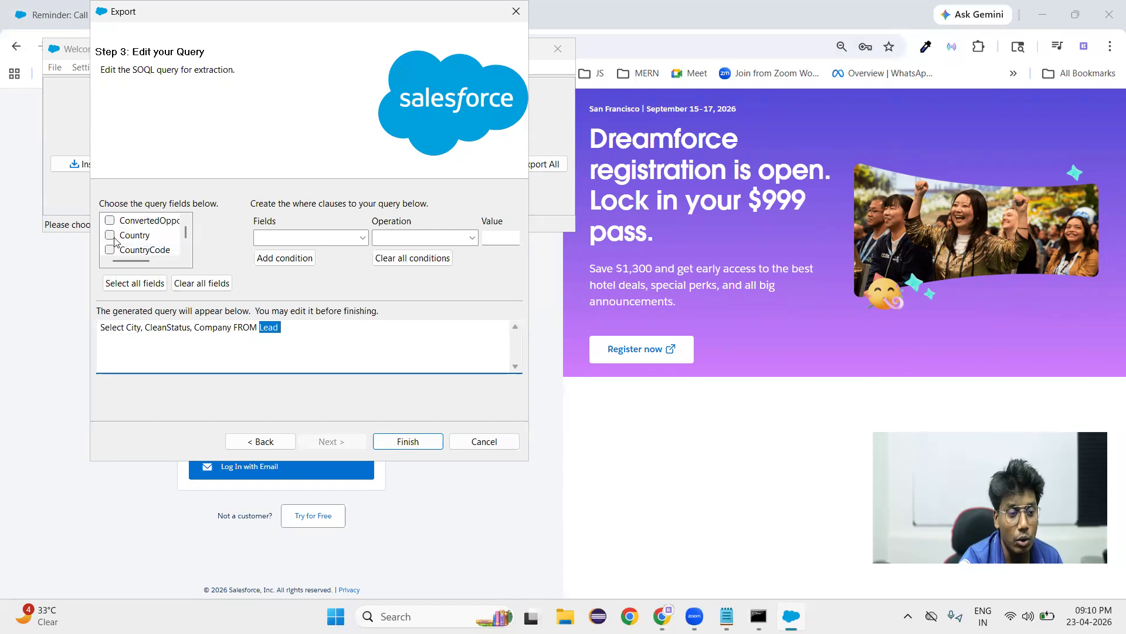
pyautogui.scroll(-5, 118, 242)
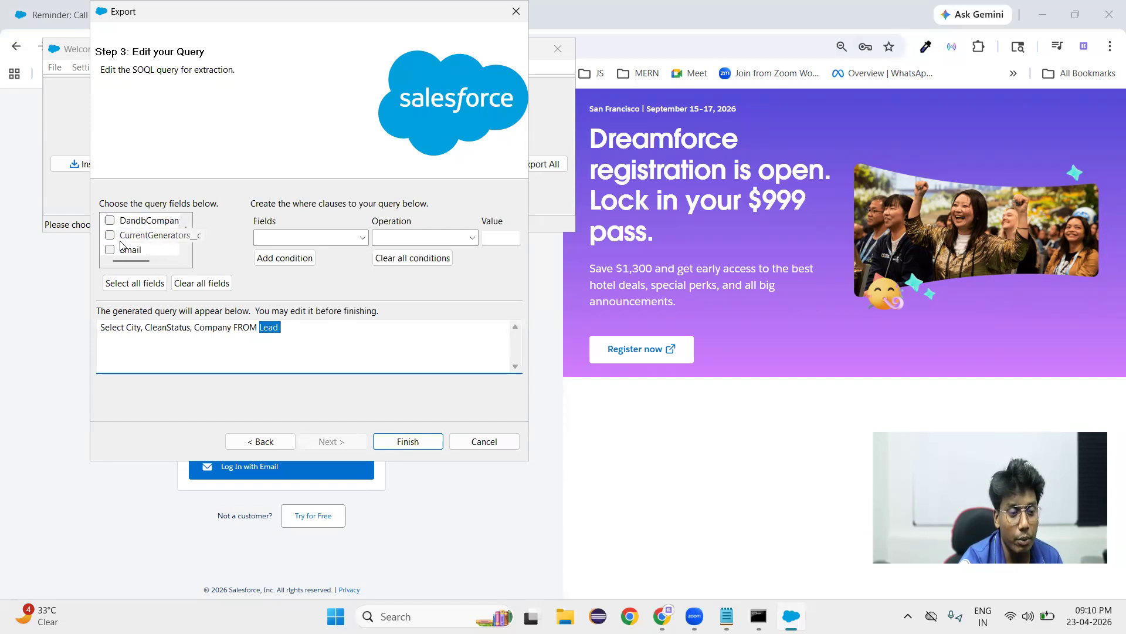
pyautogui.click(109, 250)
pyautogui.scroll(-1, 145, 248)
pyautogui.scroll(-3, 146, 249)
pyautogui.click(115, 251)
pyautogui.scroll(-2, 115, 253)
pyautogui.click(113, 251)
pyautogui.scroll(-3, 128, 251)
pyautogui.scroll(-6, 129, 251)
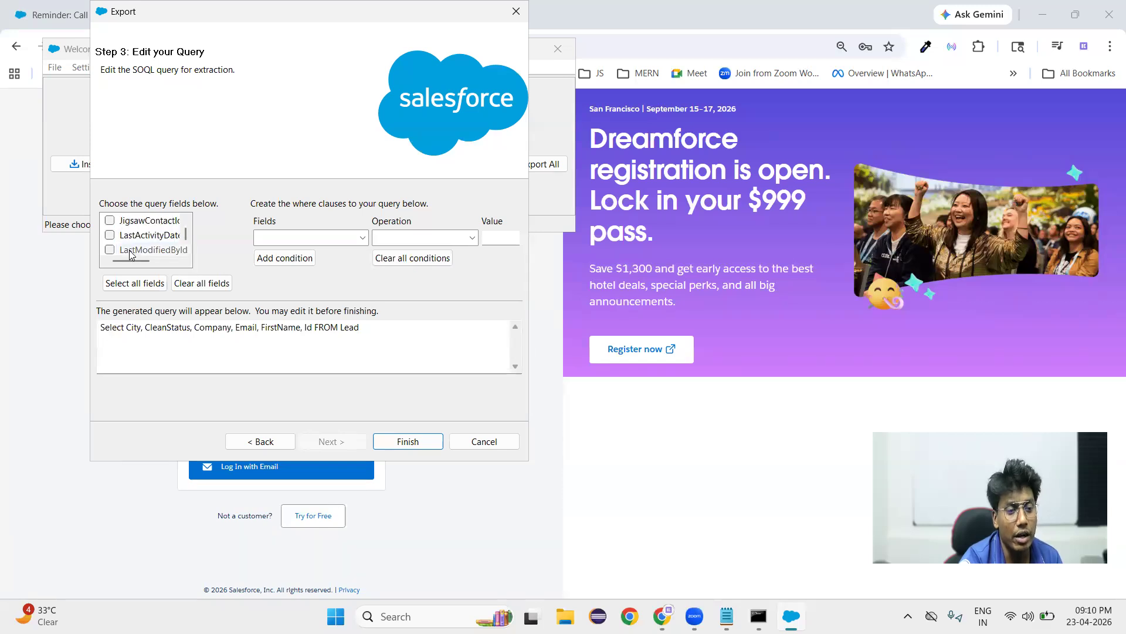
pyautogui.scroll(-3, 130, 253)
pyautogui.click(110, 239)
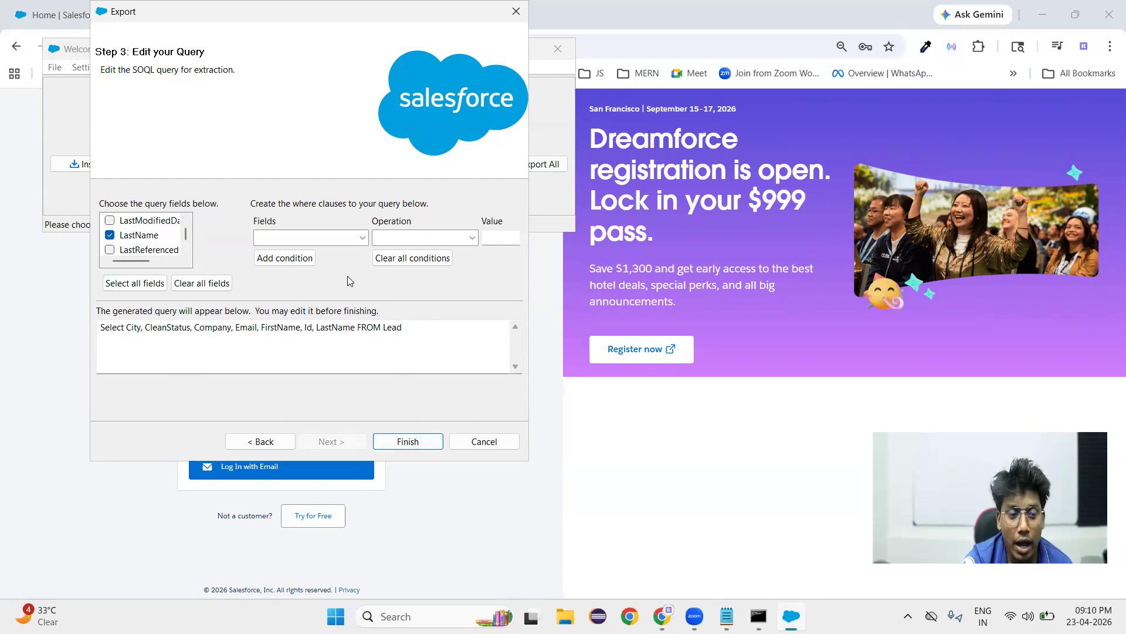
pyautogui.moveTo(409, 327); pyautogui.dragTo(98, 330)
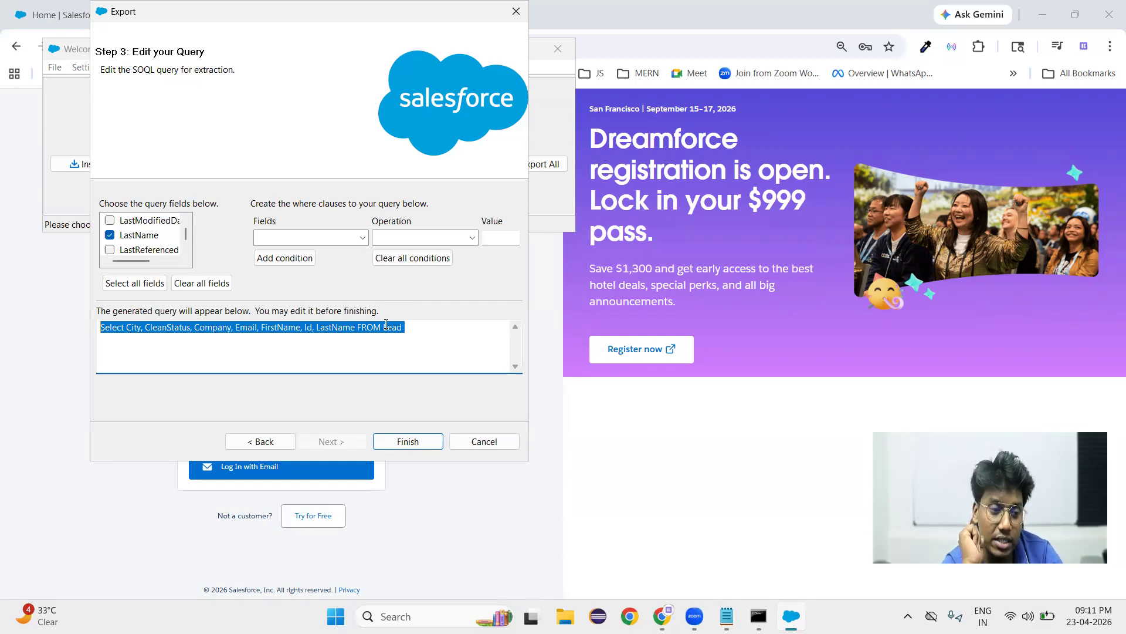
# Add a where condition to the query with field City, operation equals and value Nagpur.
pyautogui.click(351, 238)
pyautogui.click(361, 238)
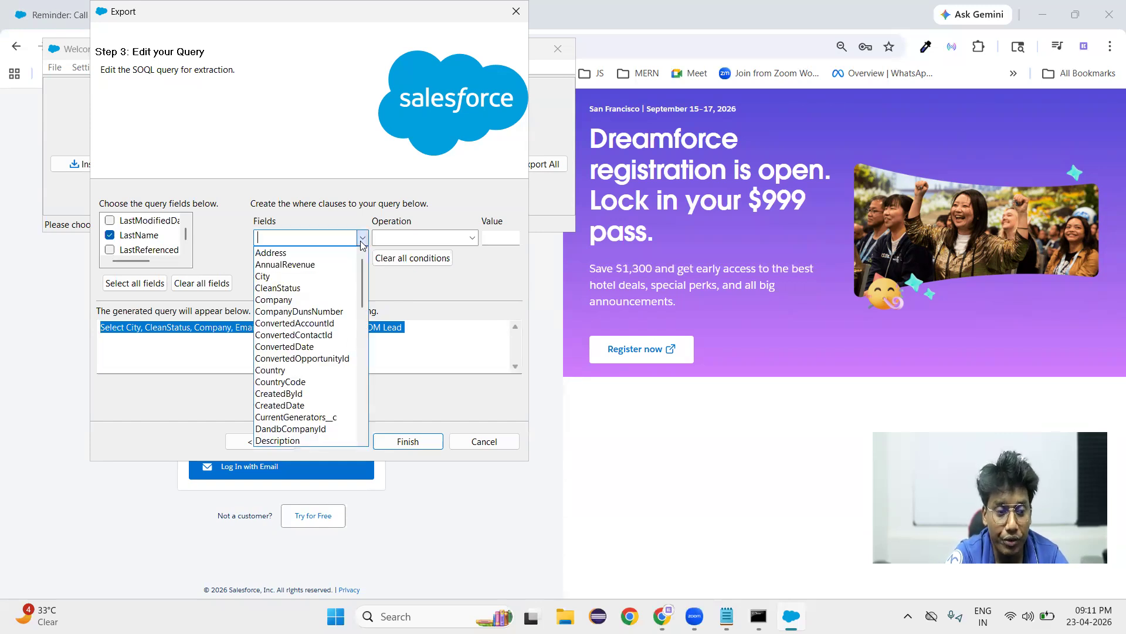
pyautogui.click(291, 277)
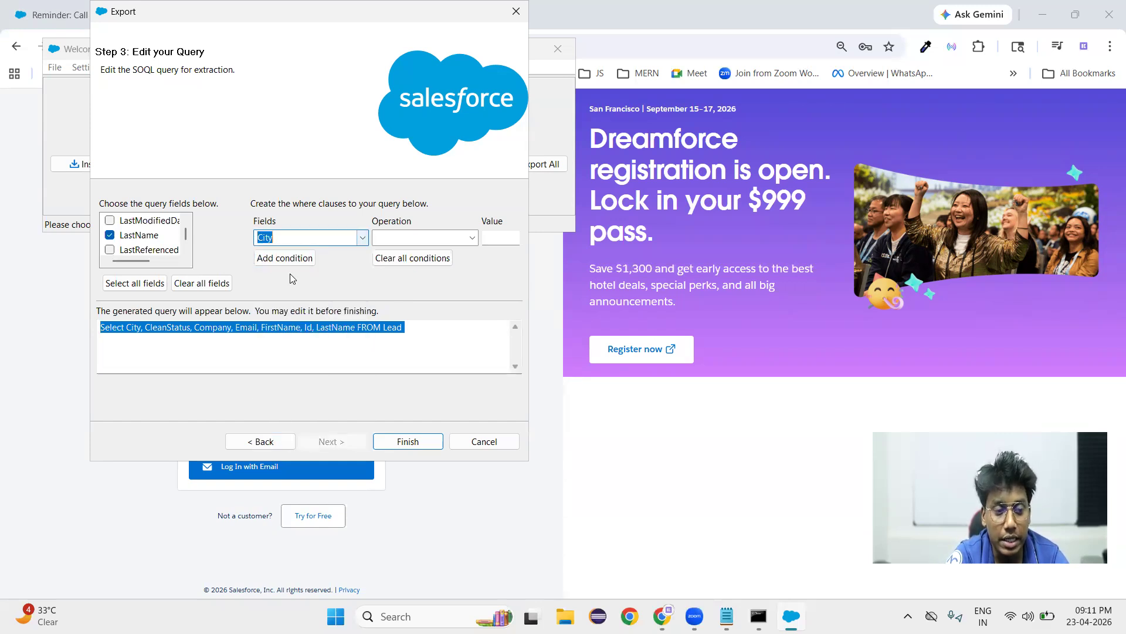
pyautogui.click(471, 238)
pyautogui.click(406, 253)
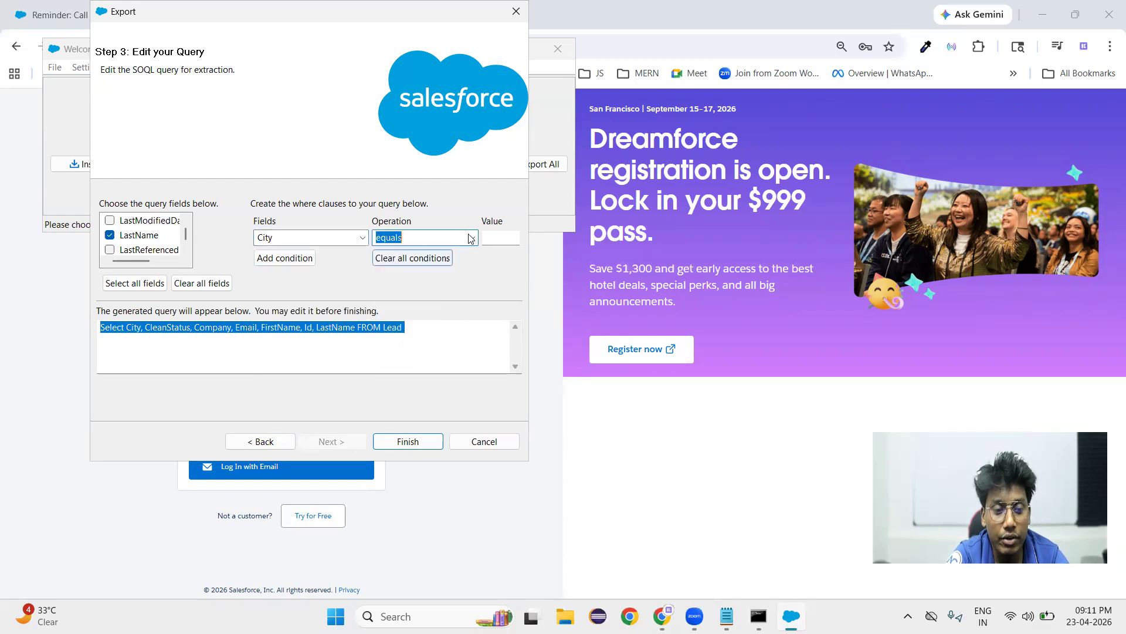
pyautogui.click(506, 240)
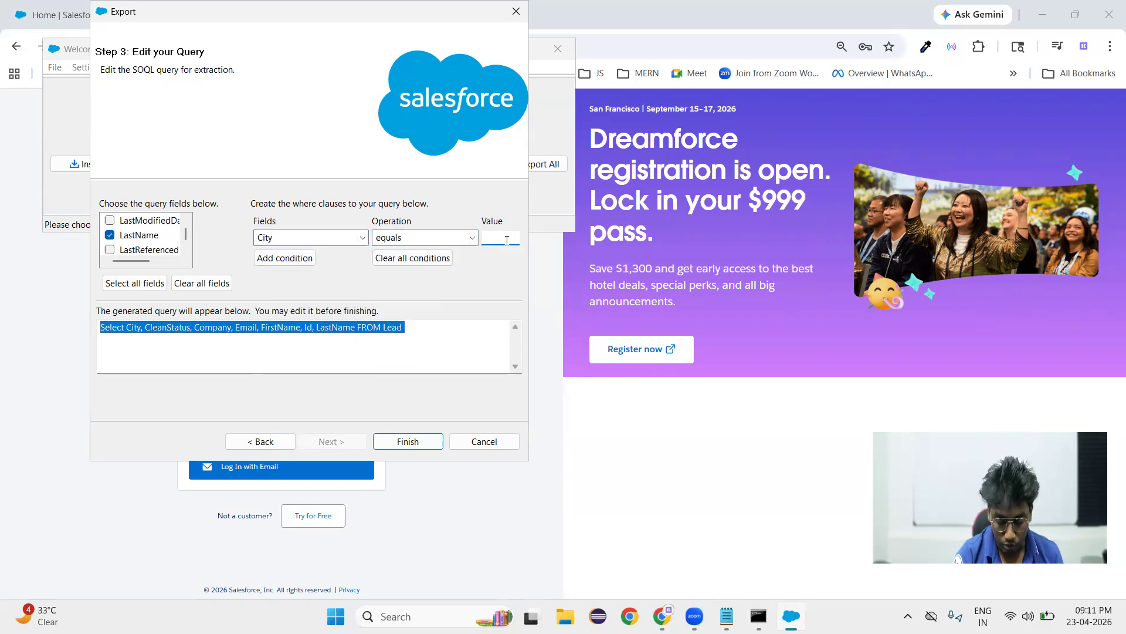
pyautogui.write('Nagpur')
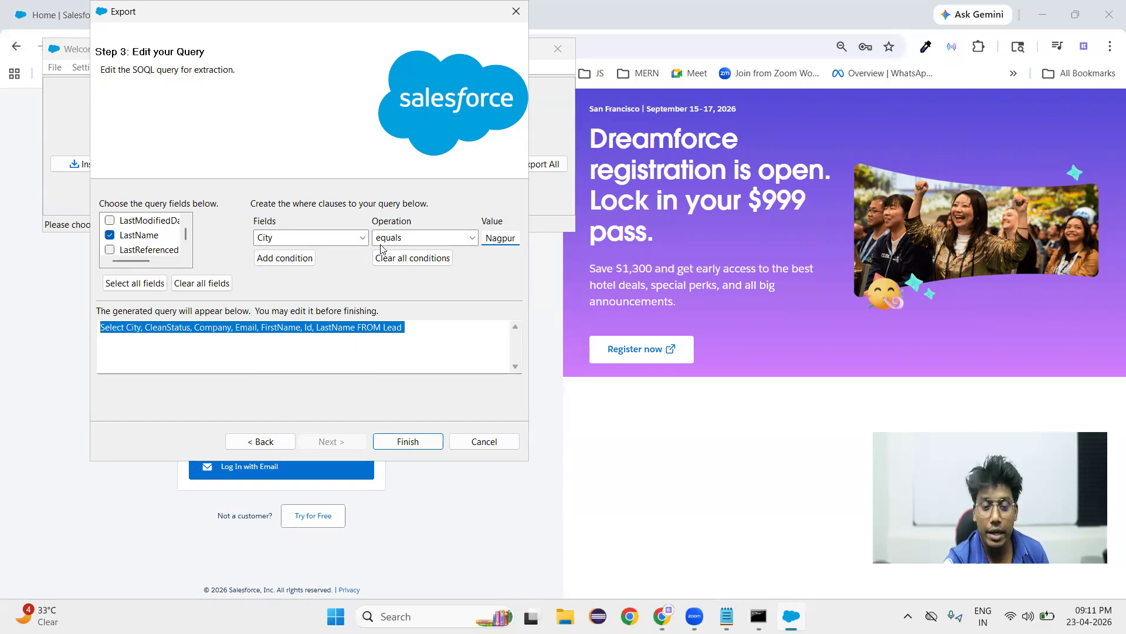
pyautogui.click(289, 263)
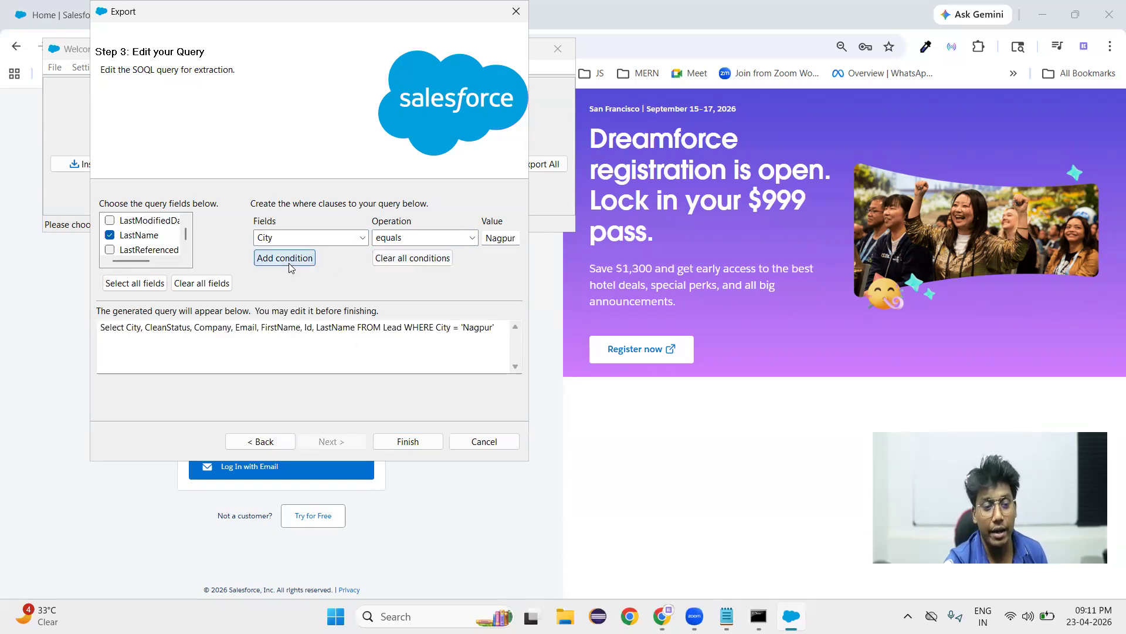
# Delete the WHERE City = 'Nagpur' clause from the generated query.
pyautogui.moveTo(405, 328); pyautogui.dragTo(507, 332)
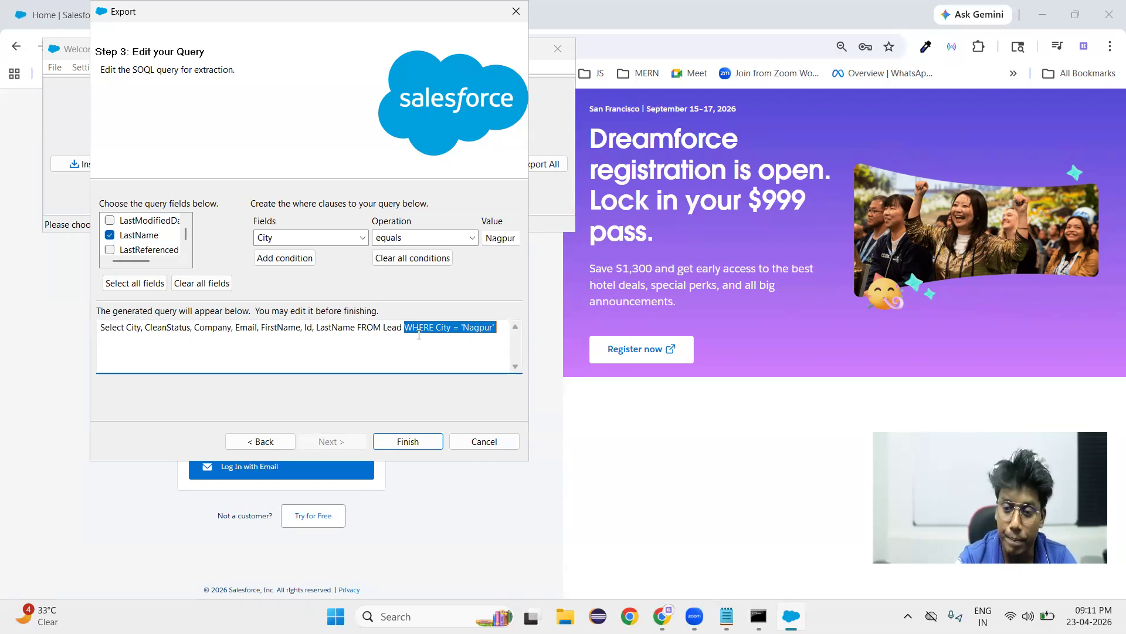
pyautogui.moveTo(383, 332)
pyautogui.mouseDown()
pyautogui.moveTo(499, 332)
pyautogui.moveTo(405, 334)
pyautogui.mouseUp()
pyautogui.click(502, 331)
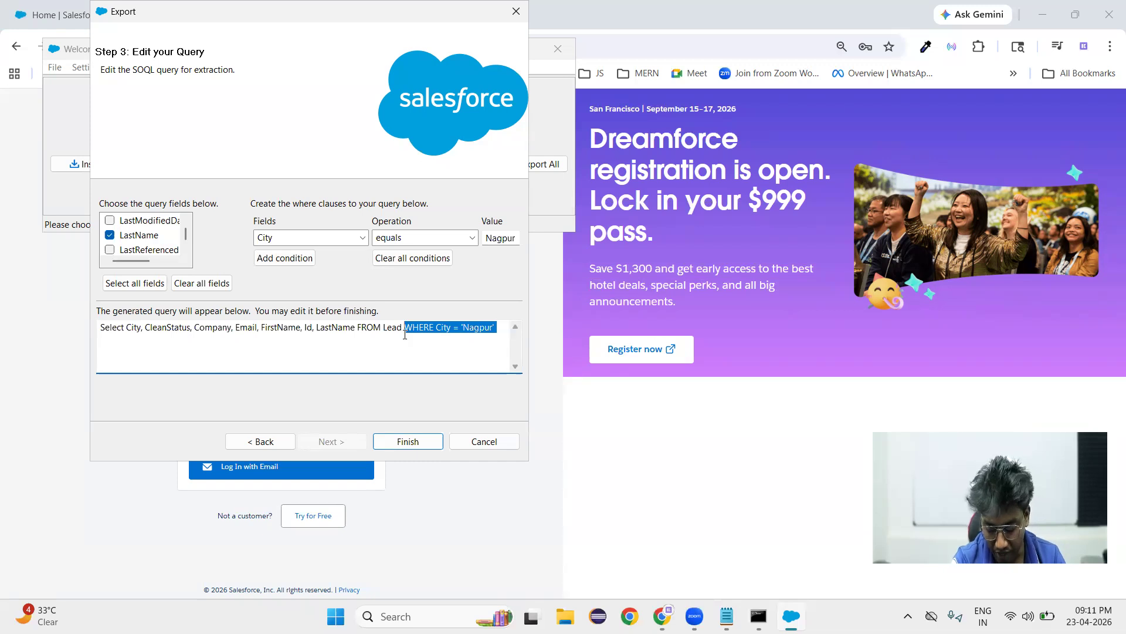
pyautogui.press('BackSpace')
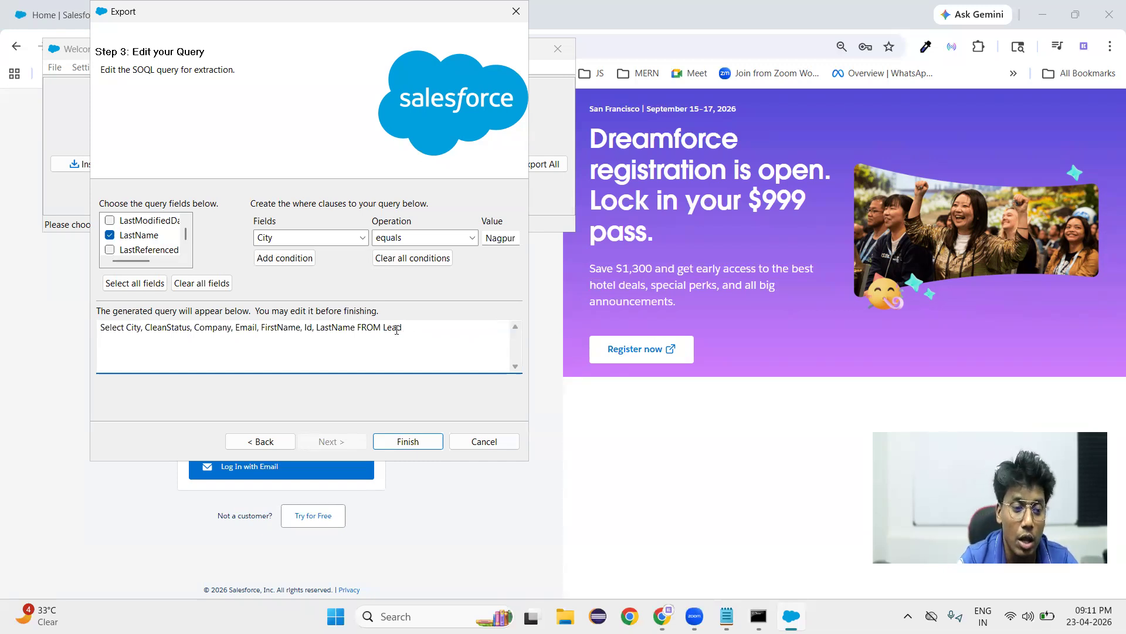
# Run the Lead extraction, confirm it and open the extracted data for viewing.
pyautogui.click(407, 446)
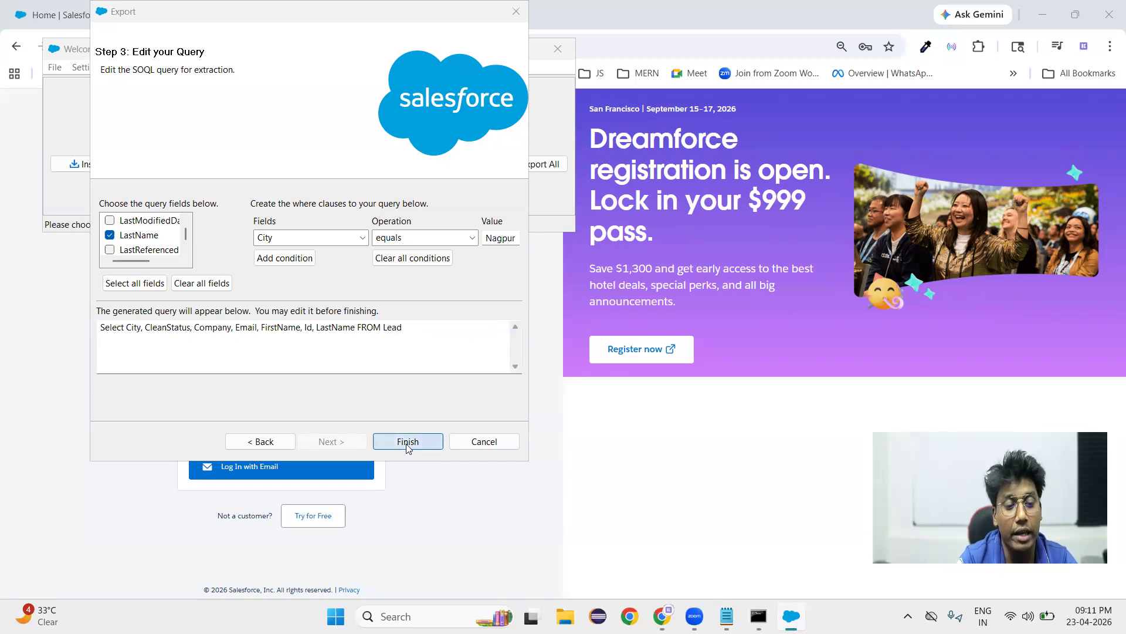
pyautogui.click(582, 367)
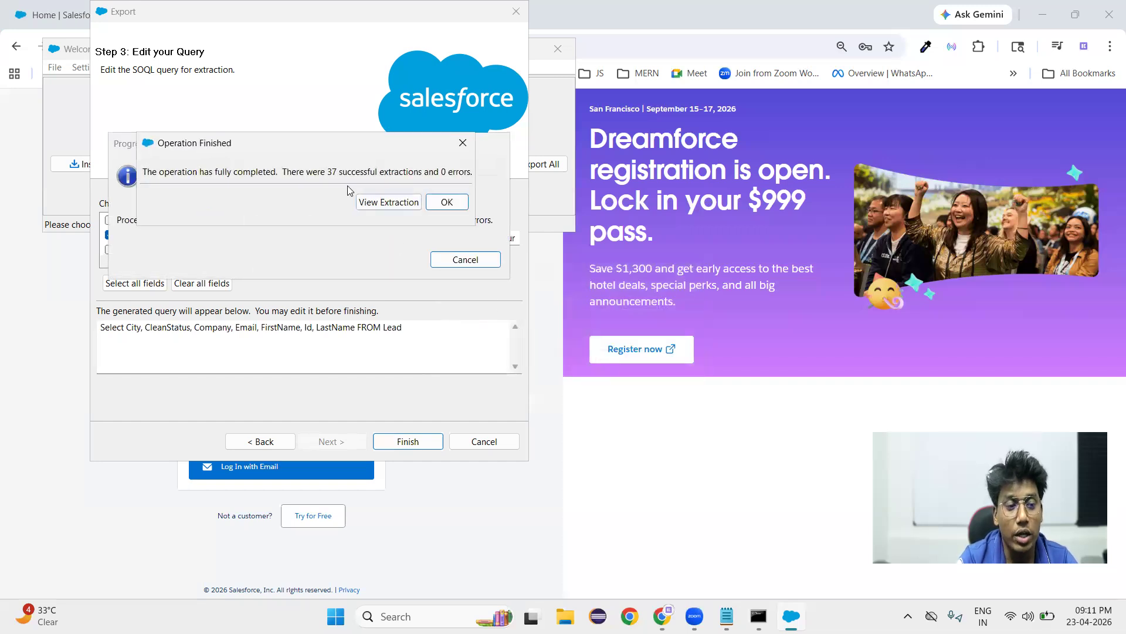
pyautogui.click(389, 202)
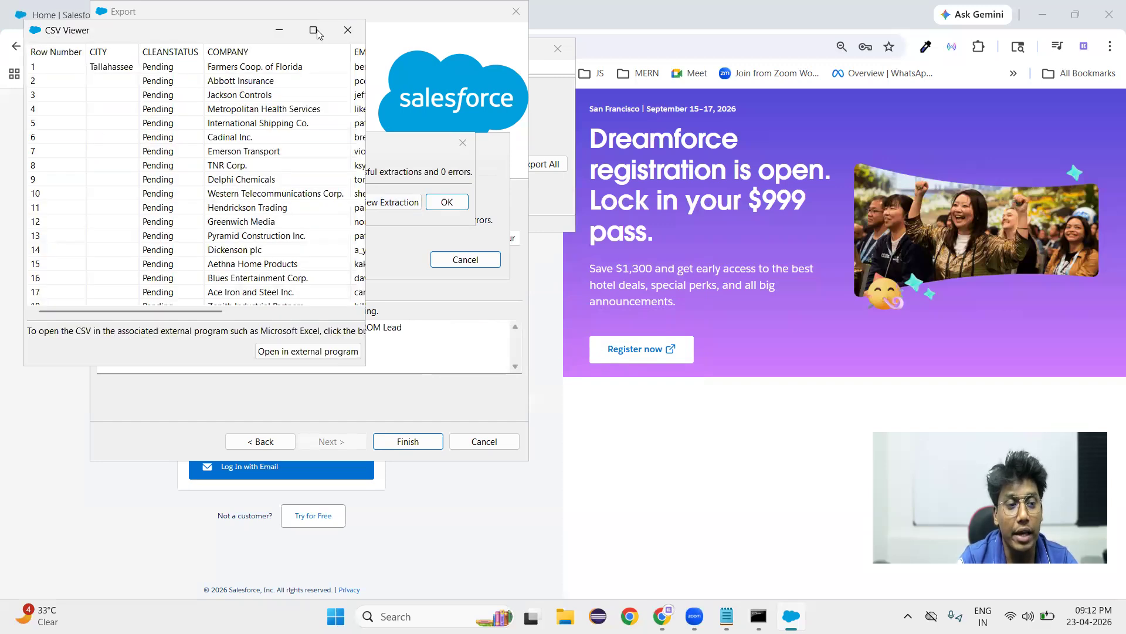
# Maximize the CSV viewer and look through the exported Lead rows.
pyautogui.click(314, 30)
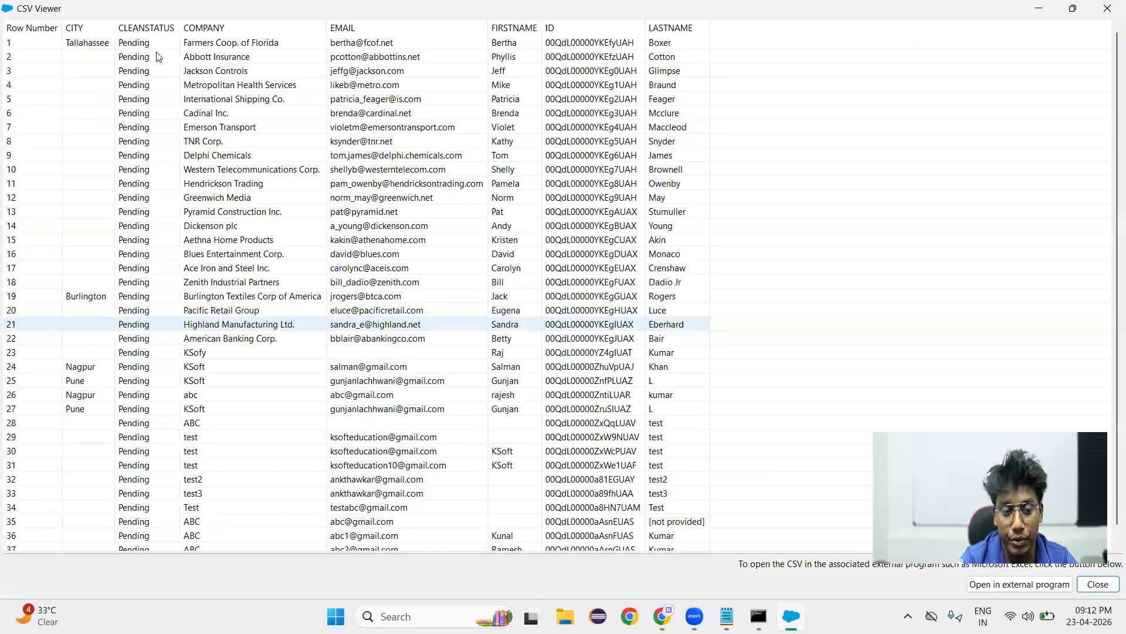
pyautogui.scroll(-1, 65, 380)
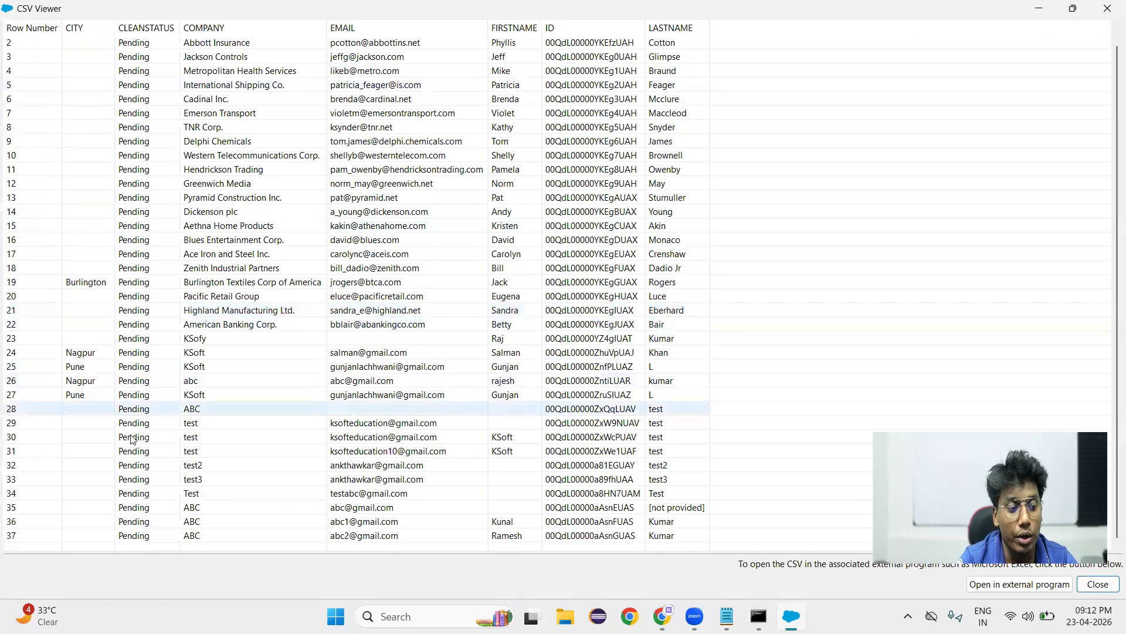
pyautogui.scroll(1, 202, 432)
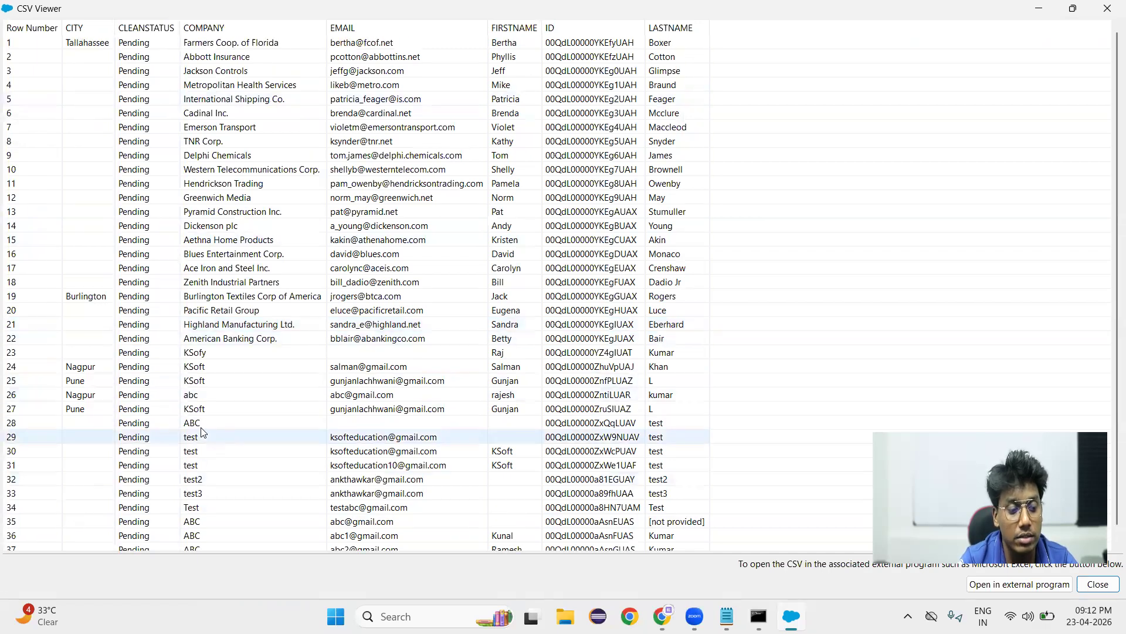
pyautogui.scroll(-1, 202, 433)
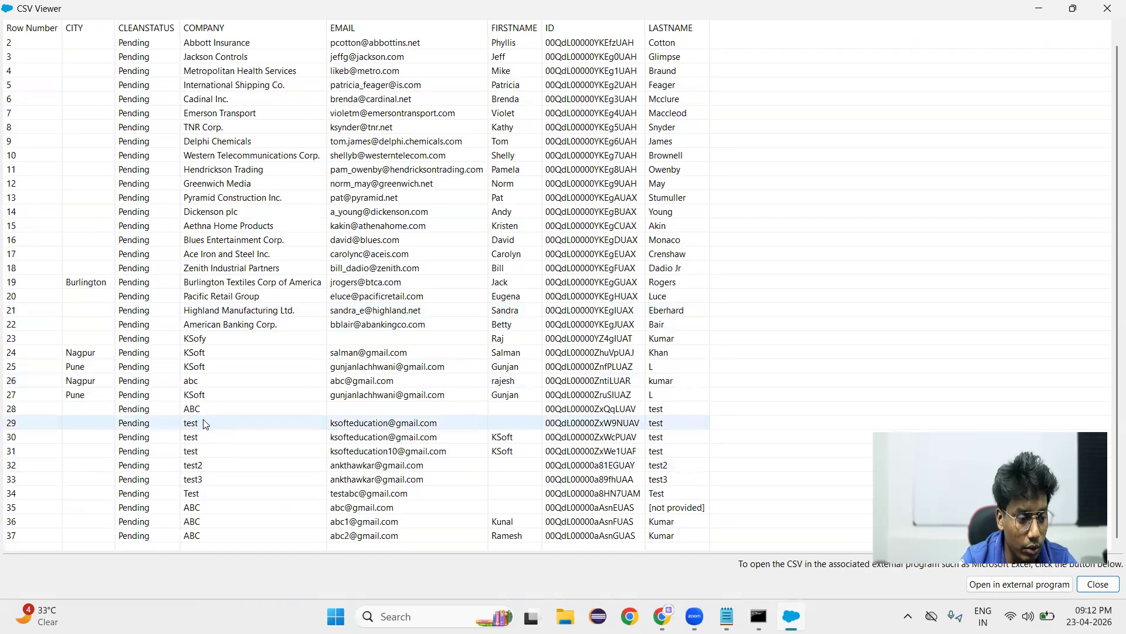
pyautogui.scroll(1, 205, 424)
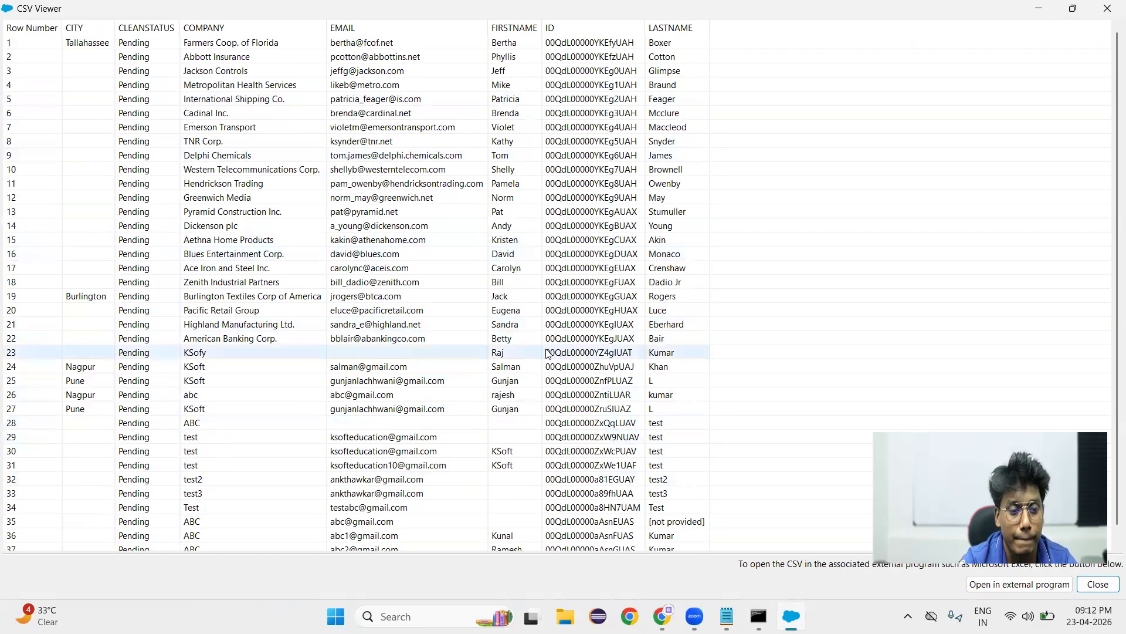
# Check the end of the exported Lead rows, then close the CSV viewer.
pyautogui.scroll(-1, 547, 351)
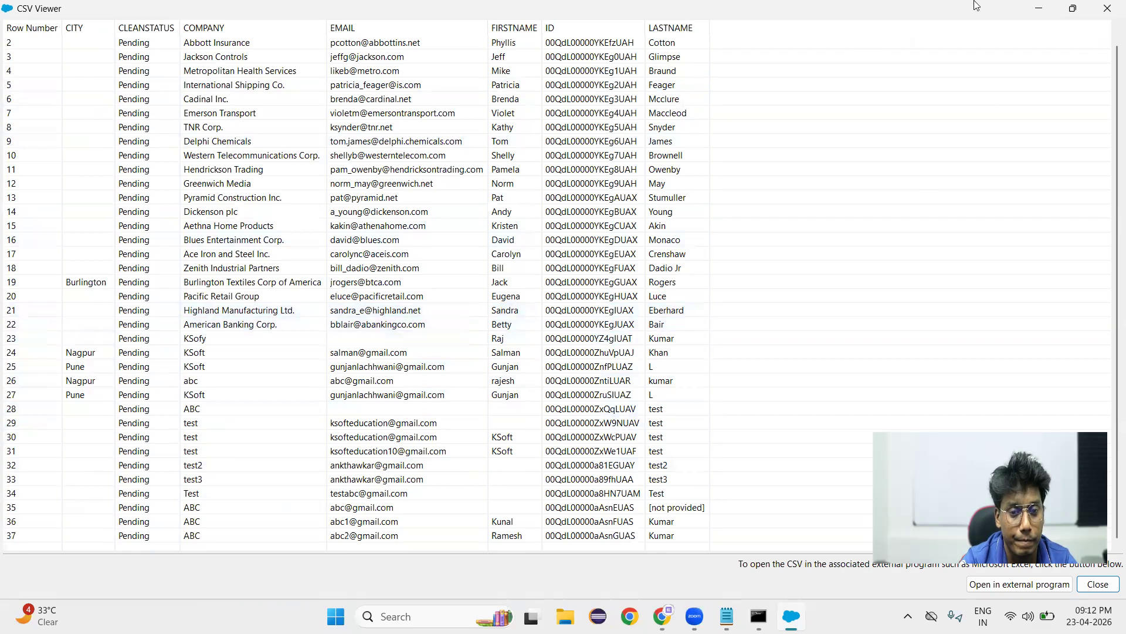
pyautogui.click(1036, 9)
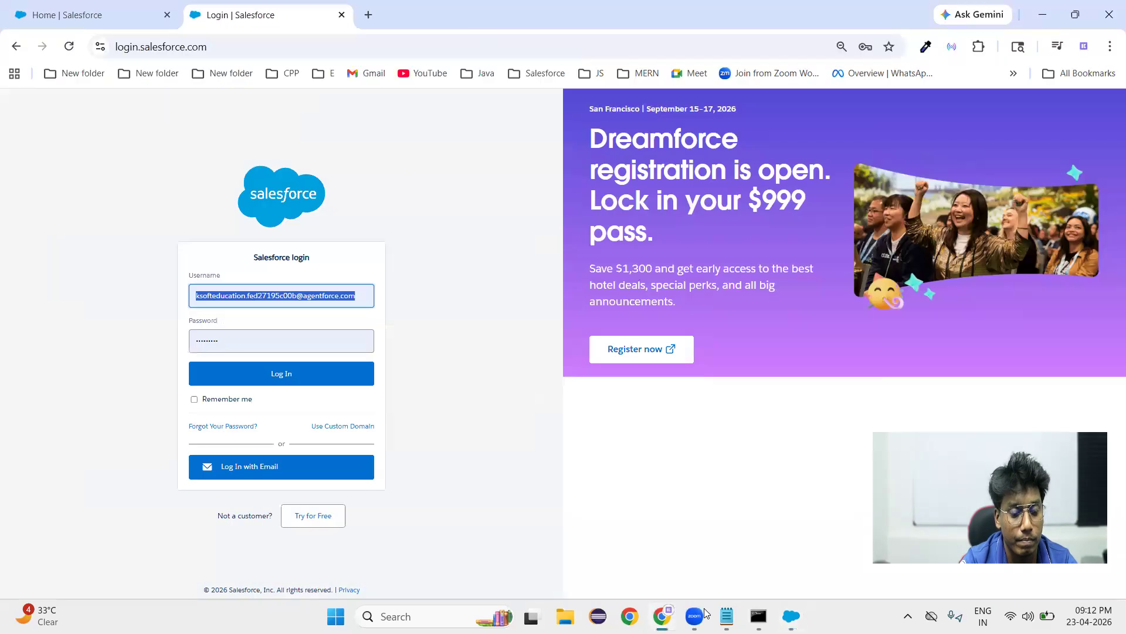
pyautogui.click(765, 613)
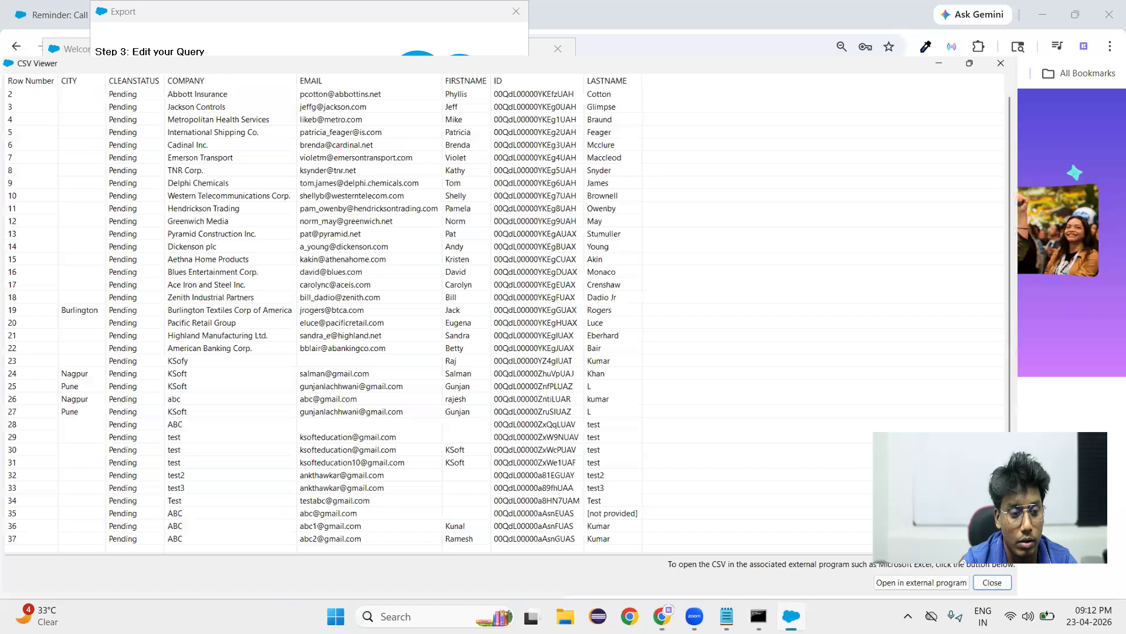
pyautogui.click(1107, 9)
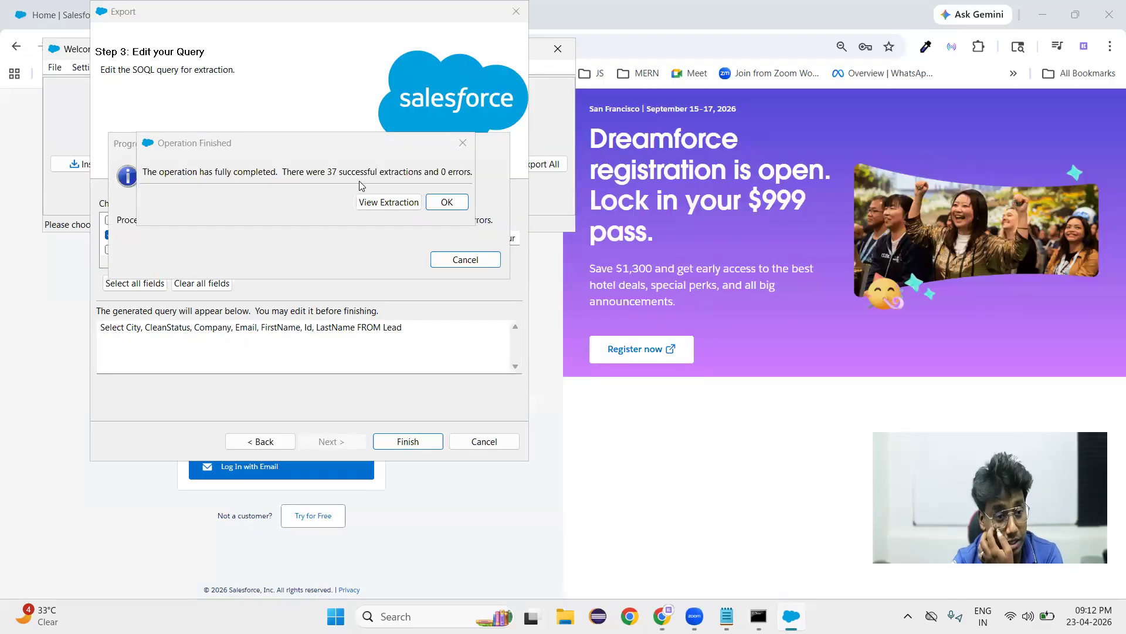
# Reopen the extraction, examine its last rows in the maximized viewer, then close the viewer and the finished export.
pyautogui.click(382, 200)
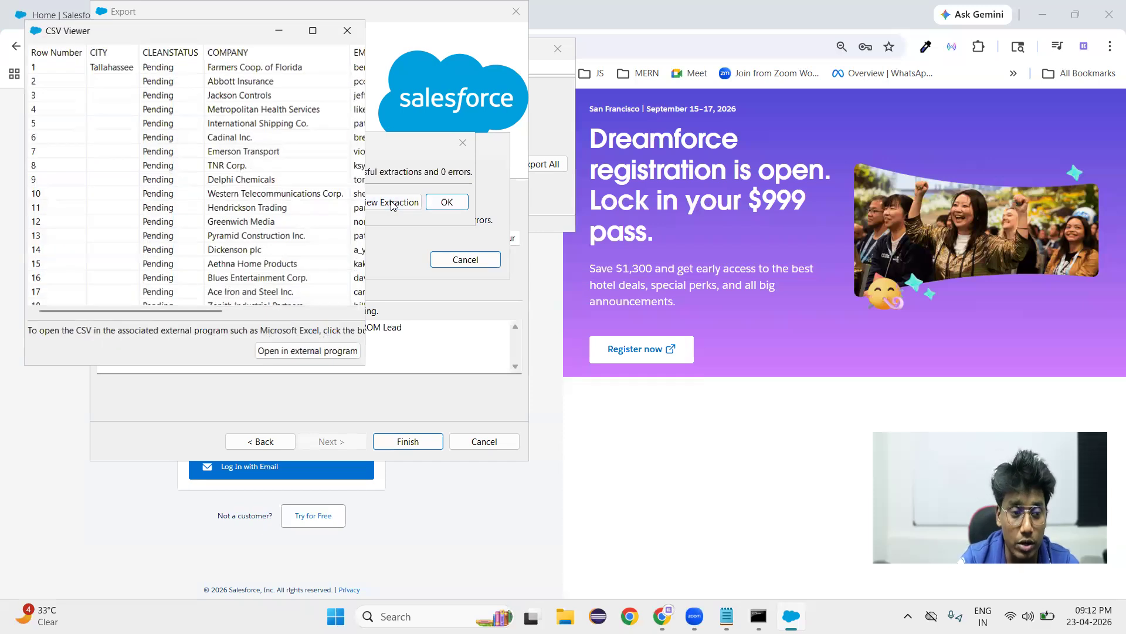
pyautogui.scroll(-7, 173, 237)
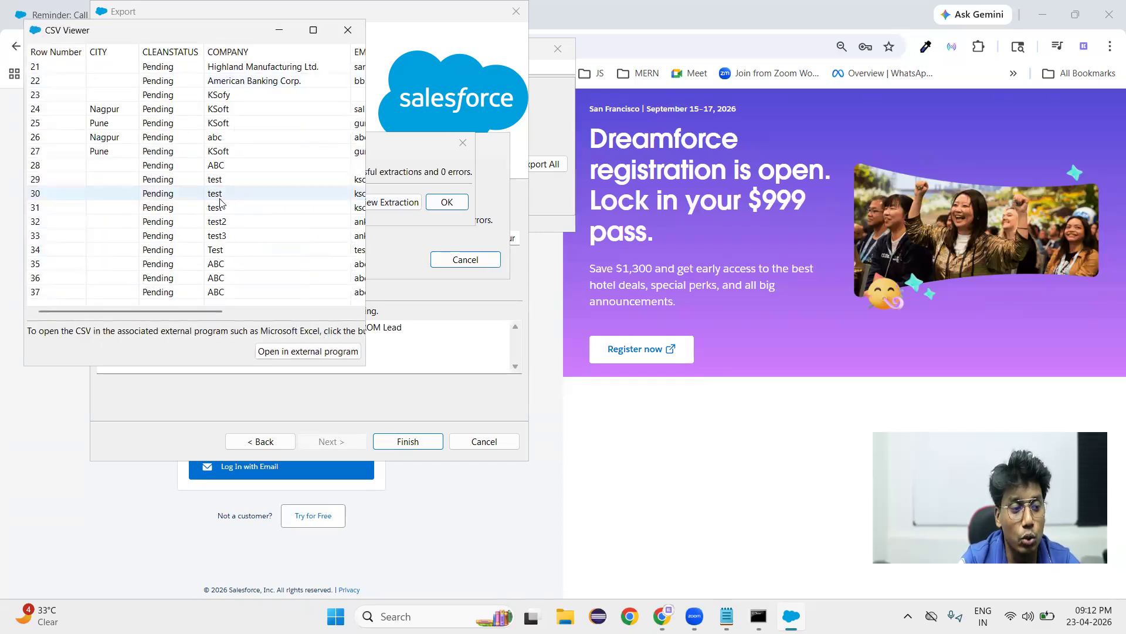
pyautogui.click(68, 294)
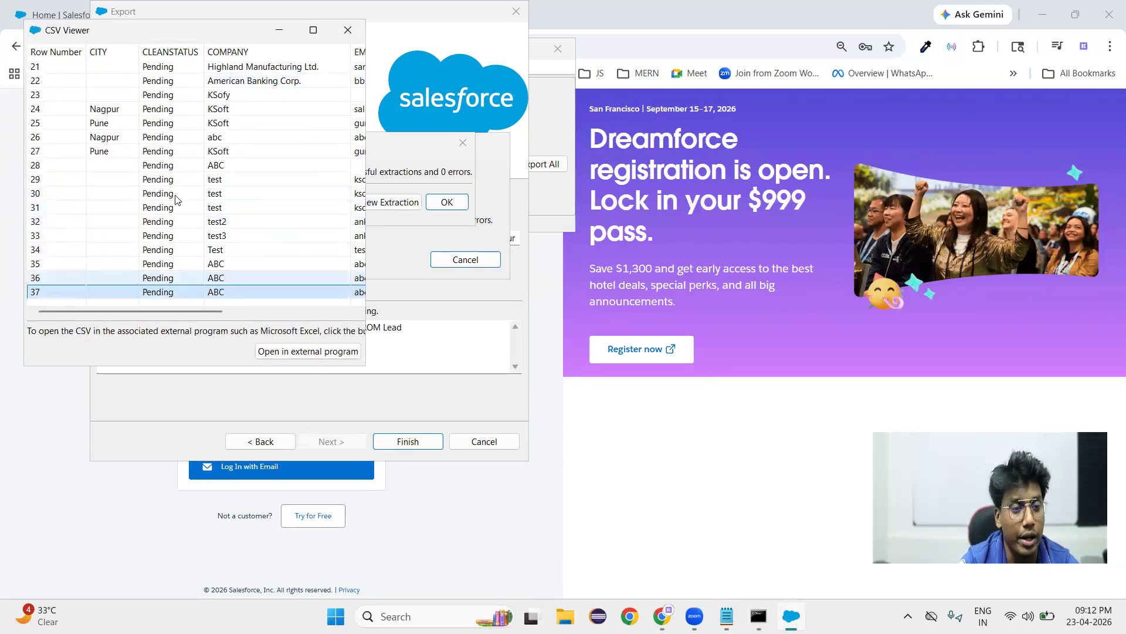
pyautogui.click(312, 30)
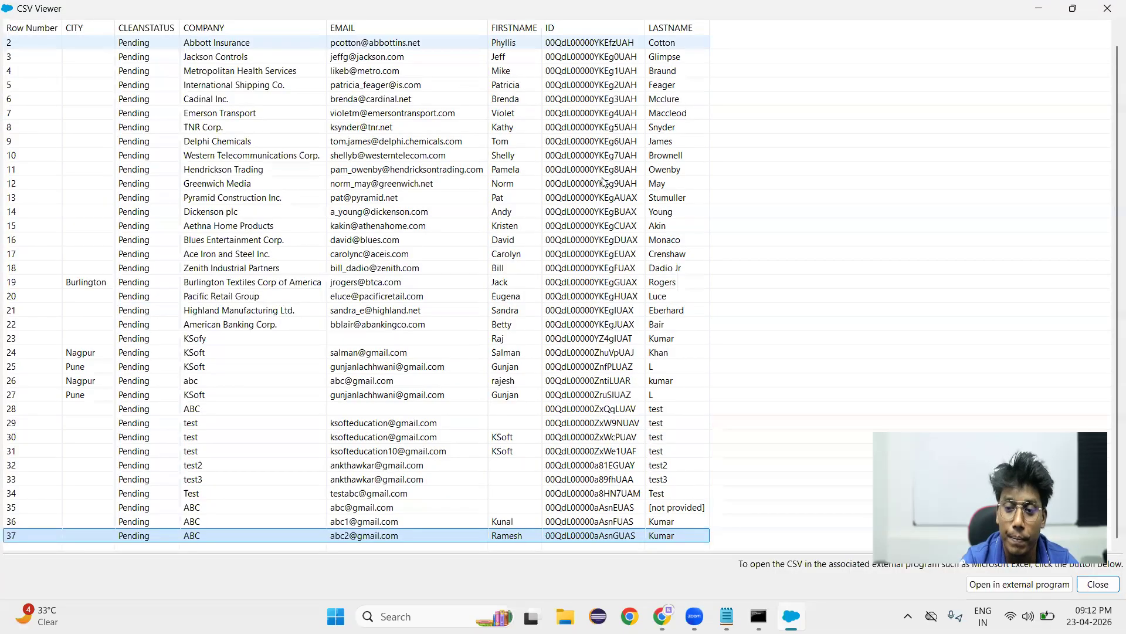
pyautogui.click(1105, 7)
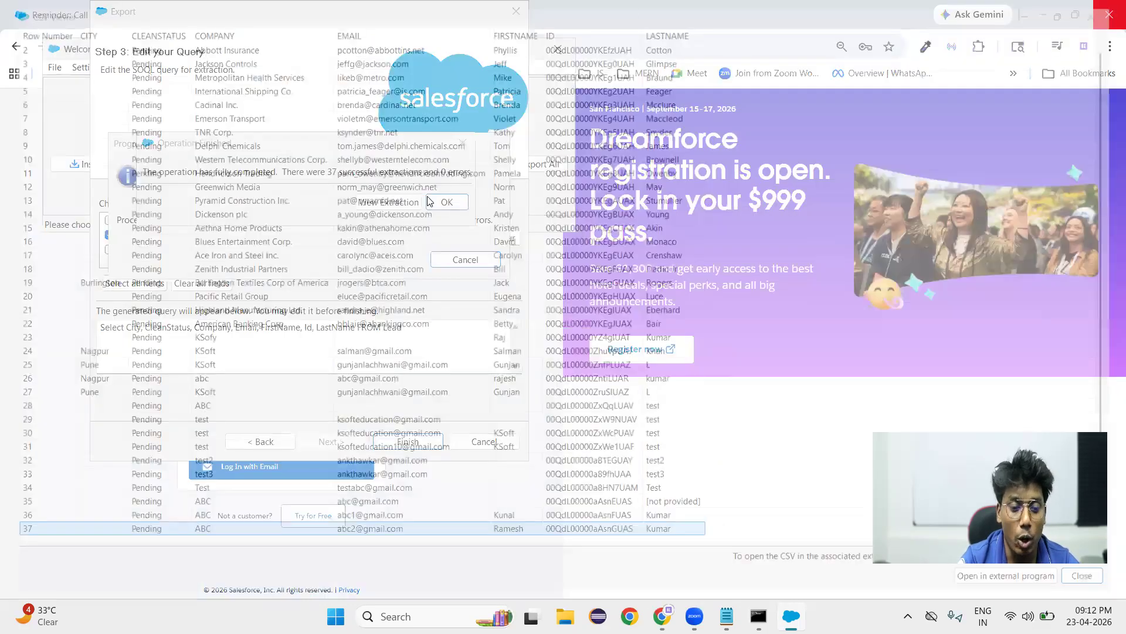
pyautogui.click(459, 199)
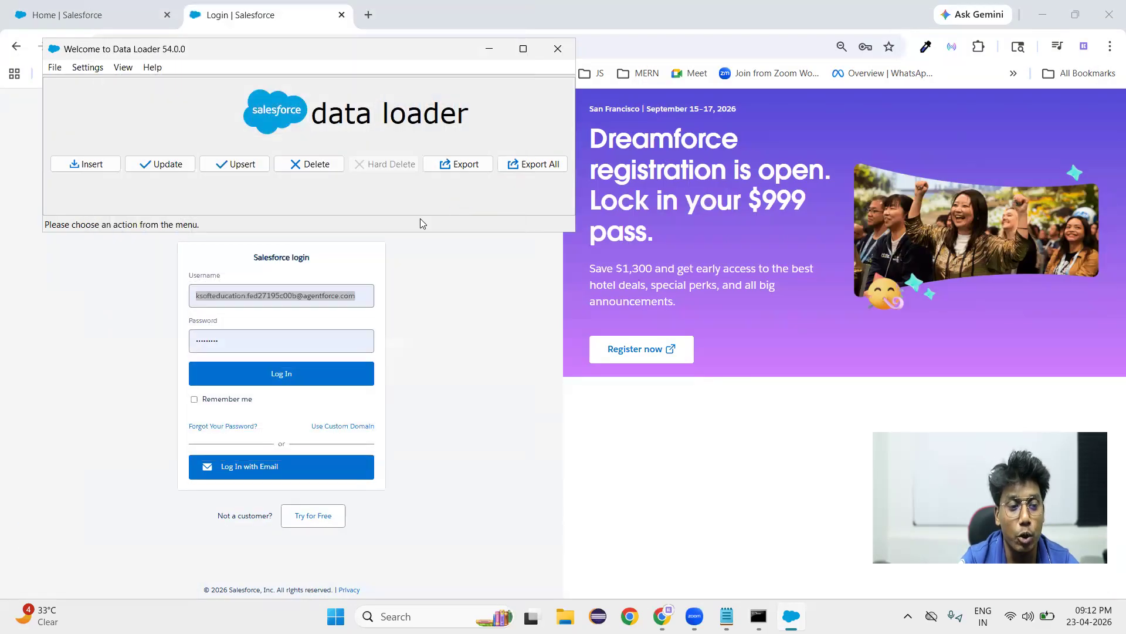
# Start an Export All of the Lead object with extract.csv as the target, replacing the existing file.
pyautogui.click(533, 163)
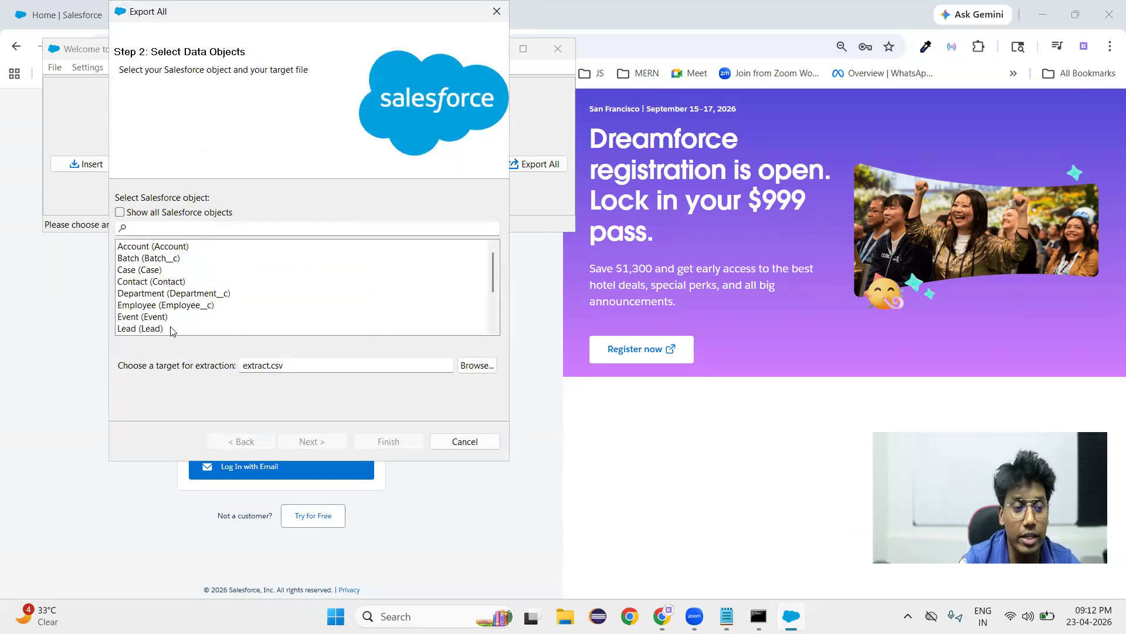
pyautogui.click(163, 330)
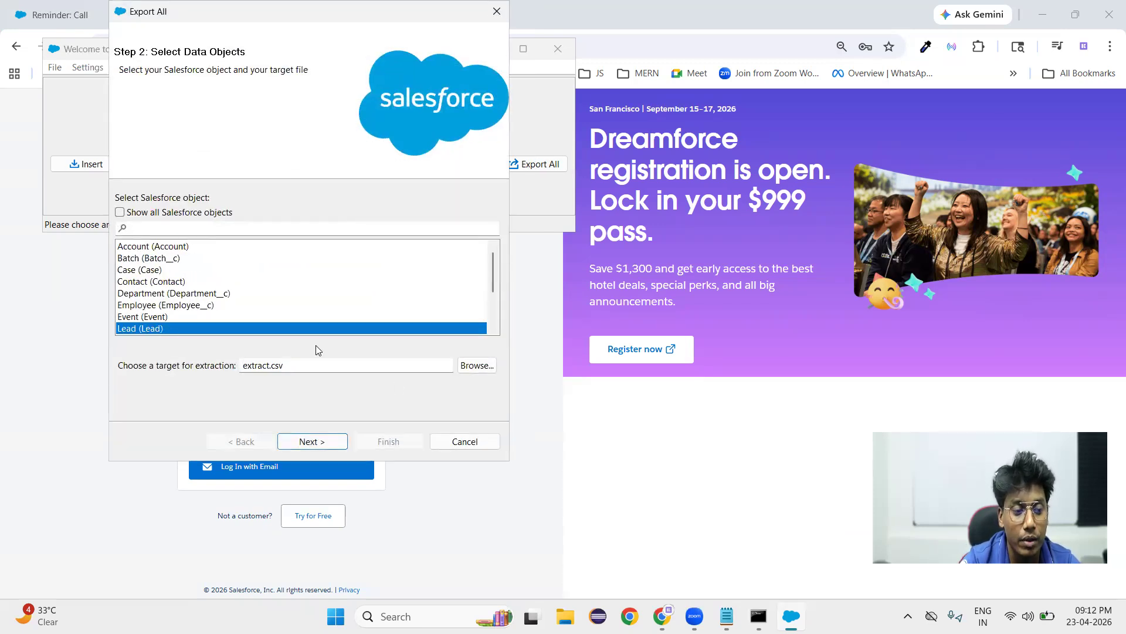
pyautogui.click(306, 446)
pyautogui.click(608, 357)
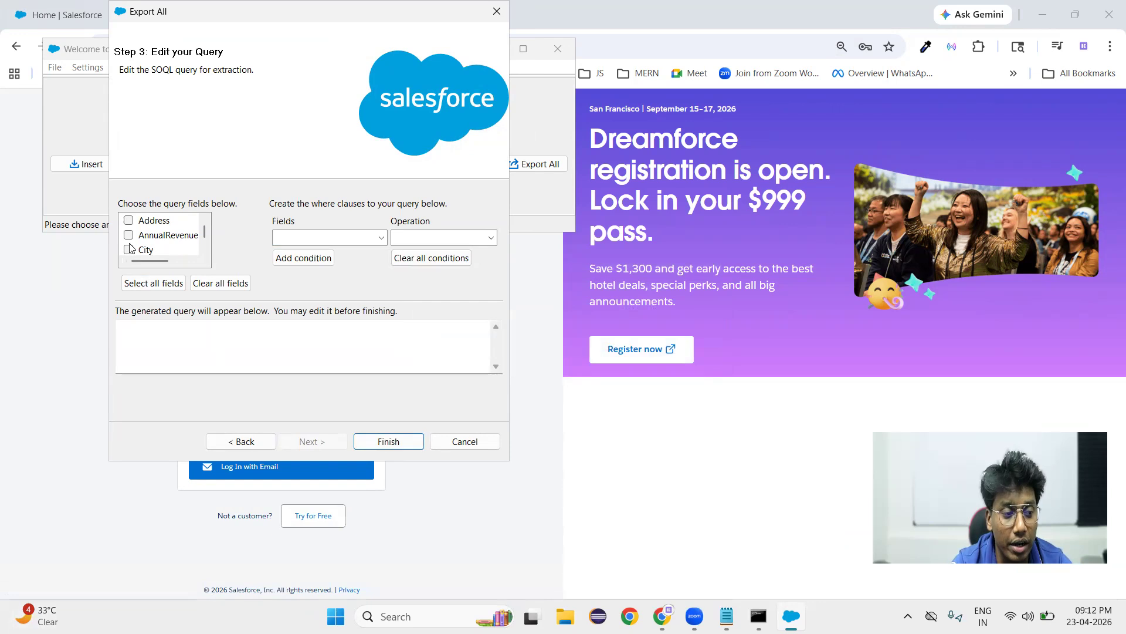
# Include the Address, City and Company fields in the Lead query, leaving AnnualRevenue out.
pyautogui.click(128, 220)
pyautogui.click(128, 234)
pyautogui.click(130, 251)
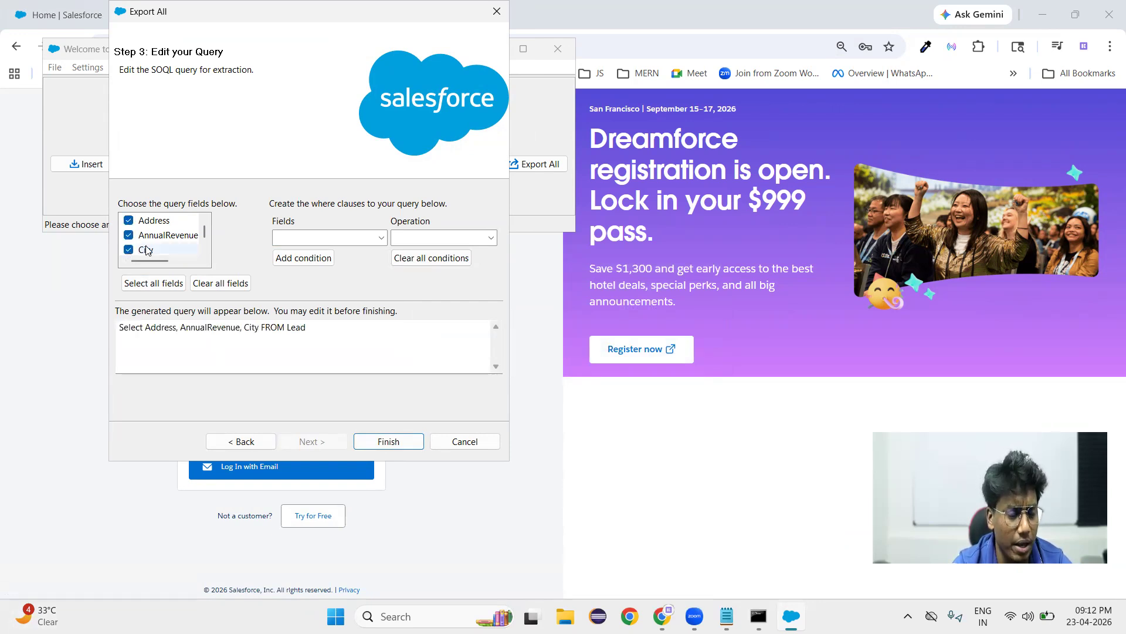
pyautogui.click(130, 236)
pyautogui.scroll(-1, 165, 252)
pyautogui.click(165, 251)
# Add the Email, FirstName, Id and LastName fields to the Lead query.
pyautogui.scroll(-2, 176, 252)
pyautogui.scroll(-4, 178, 253)
pyautogui.scroll(-2, 178, 253)
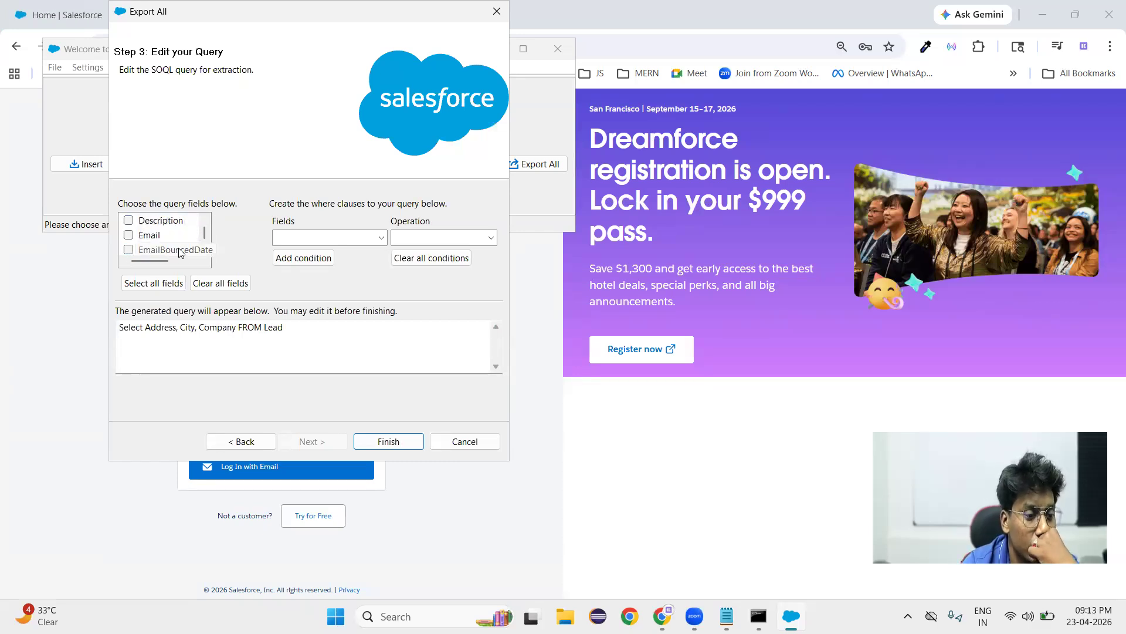
pyautogui.click(137, 236)
pyautogui.scroll(-3, 161, 241)
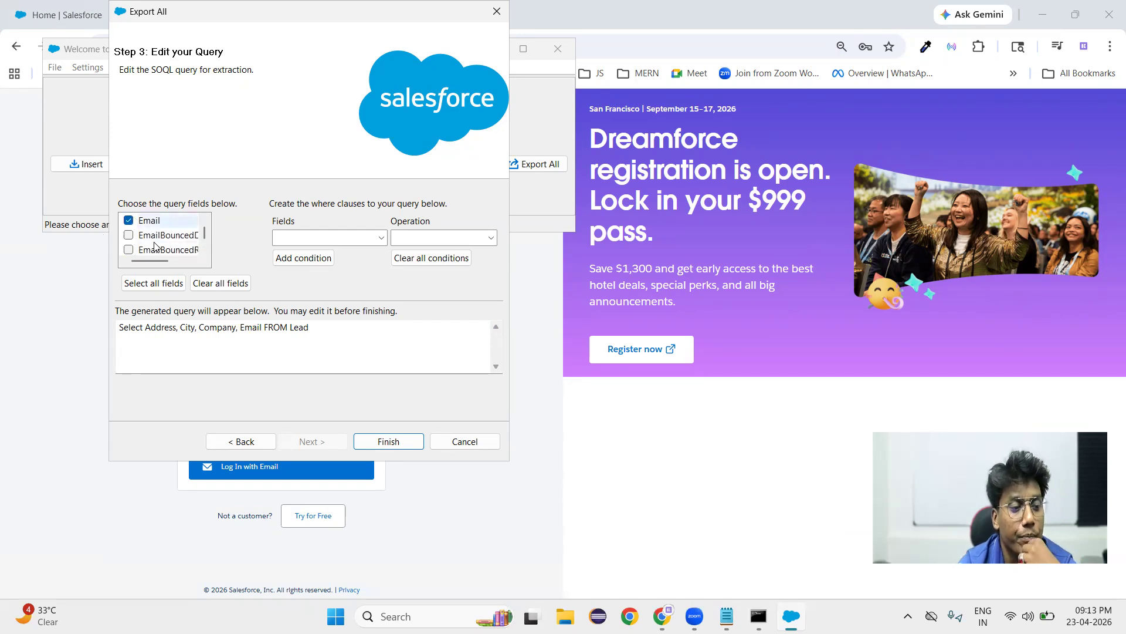
pyautogui.click(130, 236)
pyautogui.scroll(-2, 153, 240)
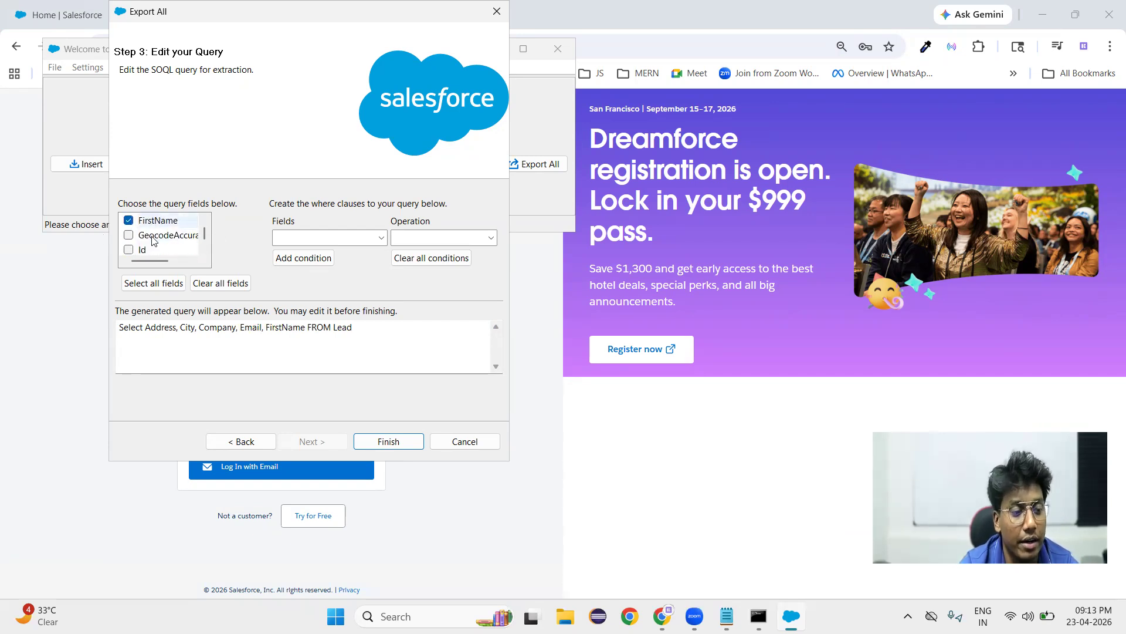
pyautogui.click(135, 235)
pyautogui.scroll(-5, 181, 249)
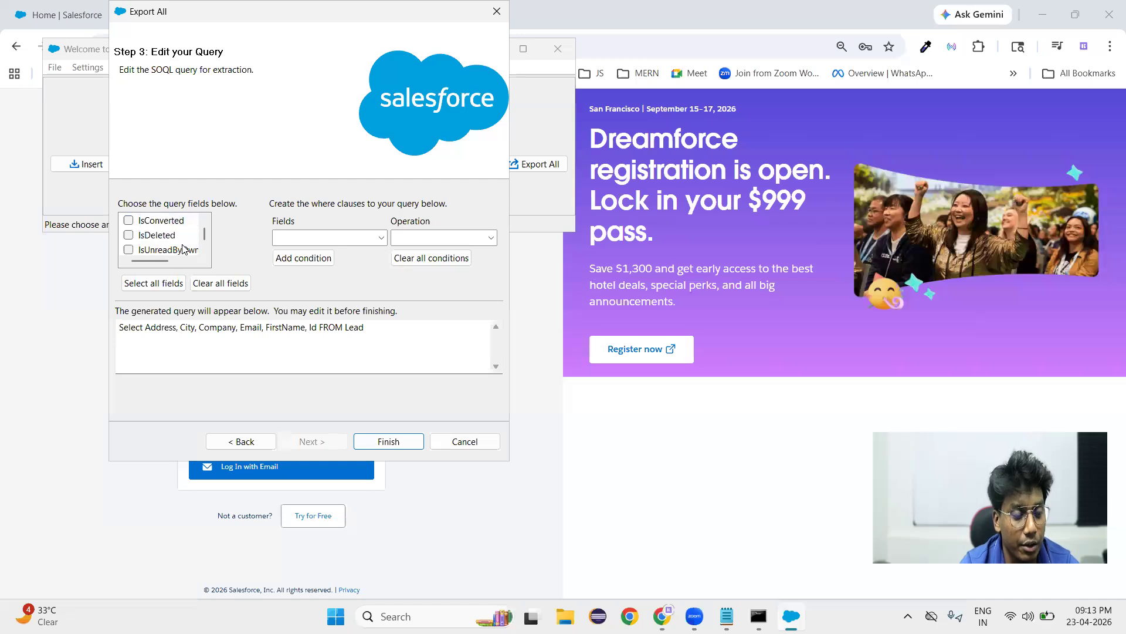
pyautogui.scroll(-4, 183, 249)
pyautogui.click(129, 236)
# Run the export of all Lead records including deleted ones, and open the extracted data for viewing.
pyautogui.click(404, 445)
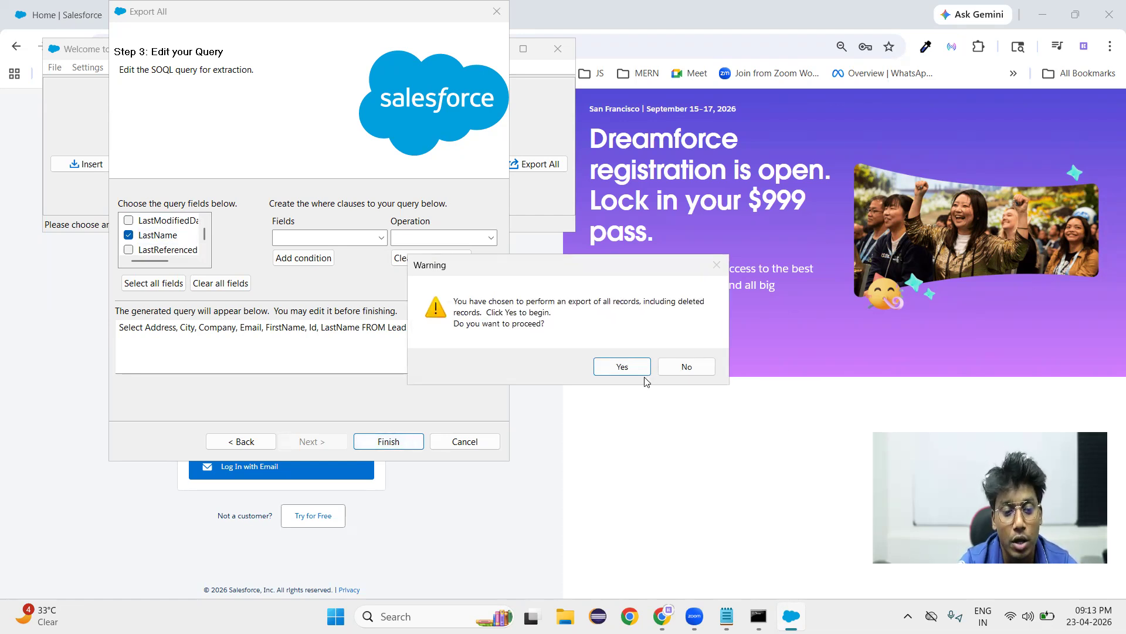
pyautogui.click(619, 367)
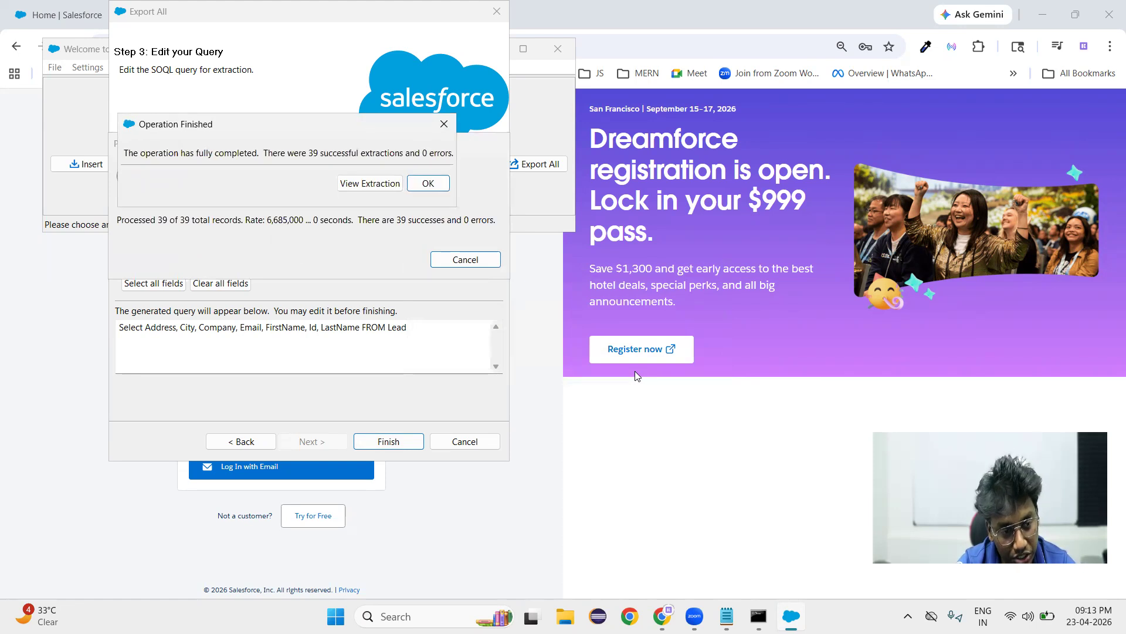
pyautogui.click(370, 184)
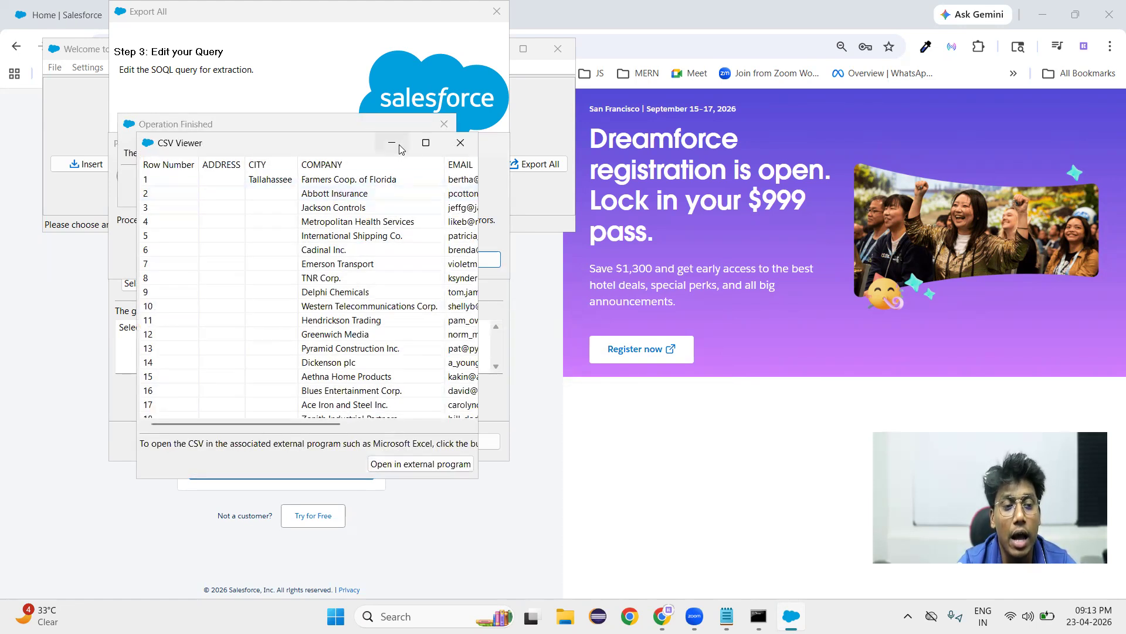
# Examine the last rows of the Export All result in the maximized viewer, then close the viewer and the finished export.
pyautogui.click(426, 143)
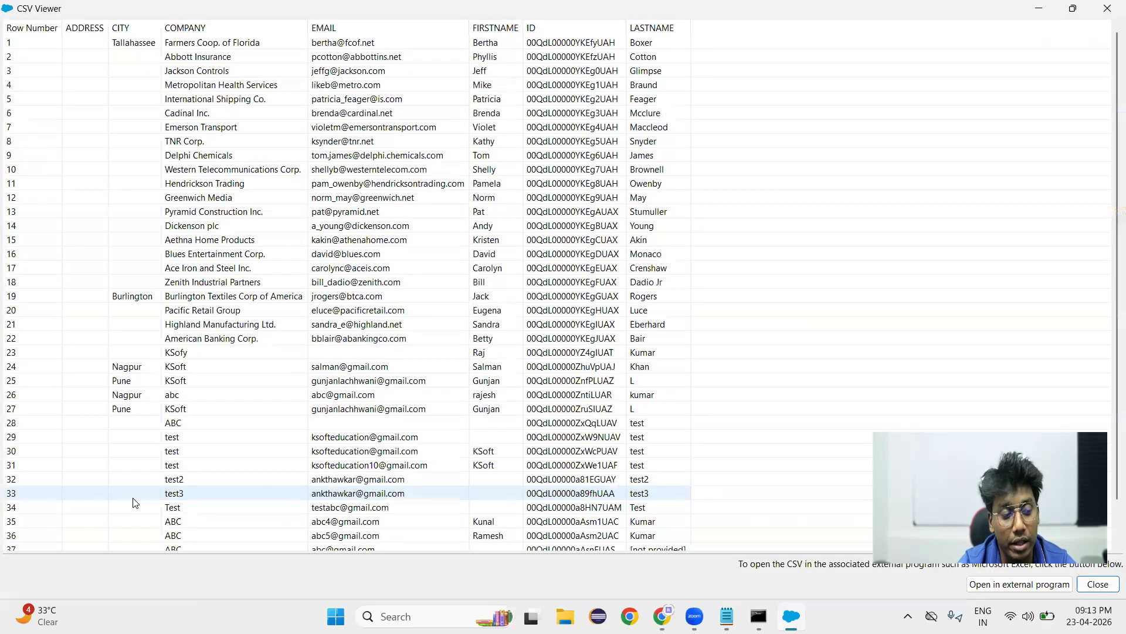
pyautogui.scroll(-1, 115, 515)
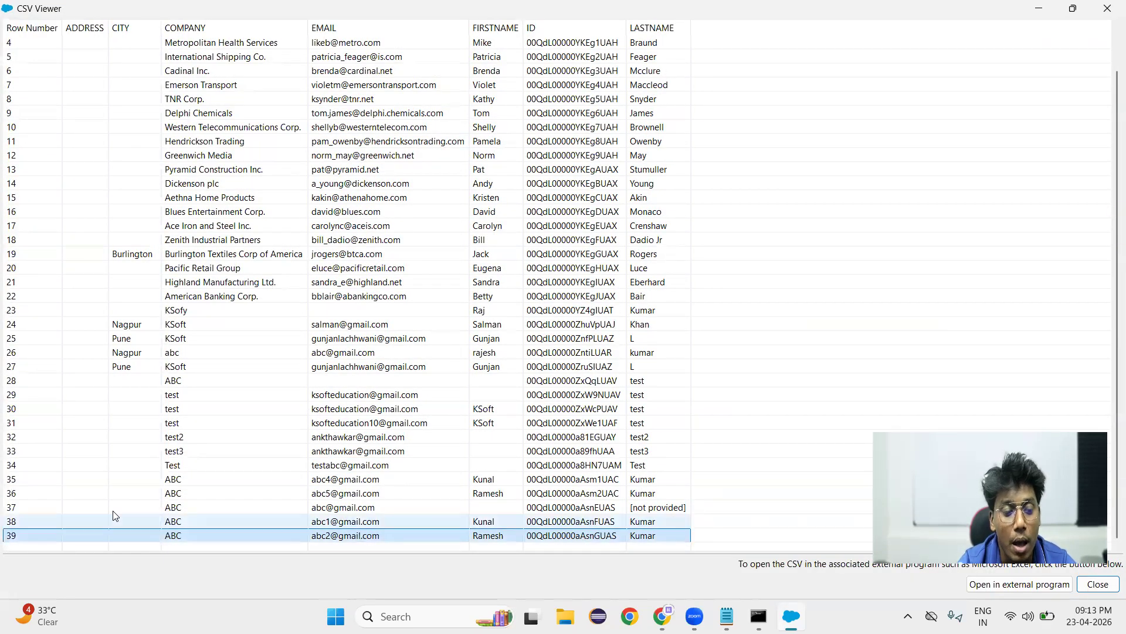
pyautogui.click(115, 516)
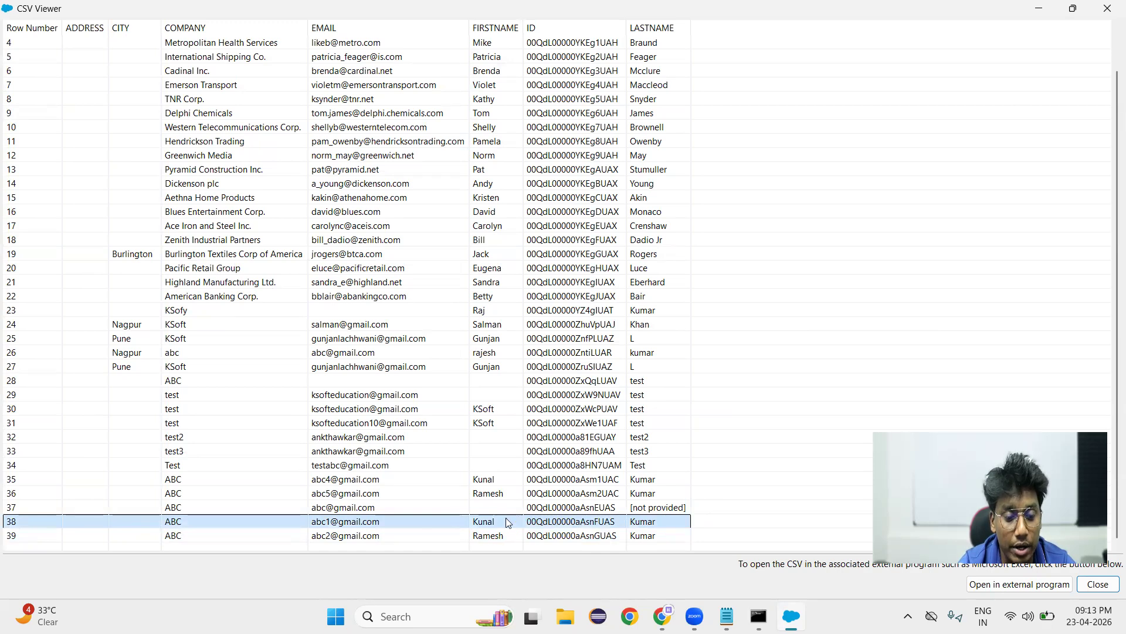
pyautogui.click(505, 534)
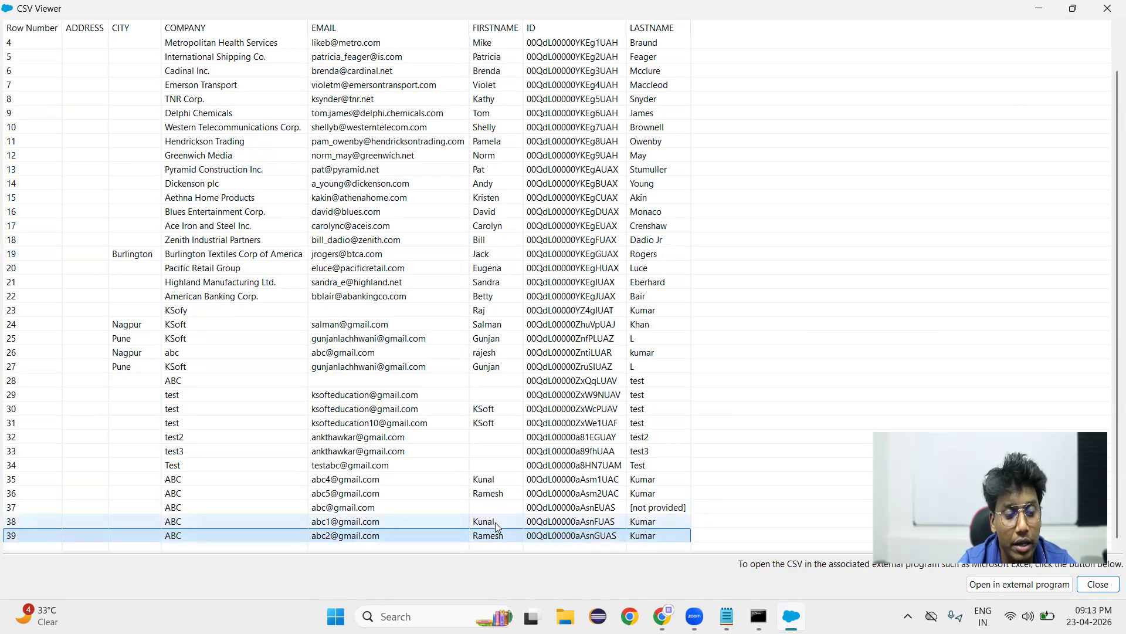
pyautogui.click(494, 522)
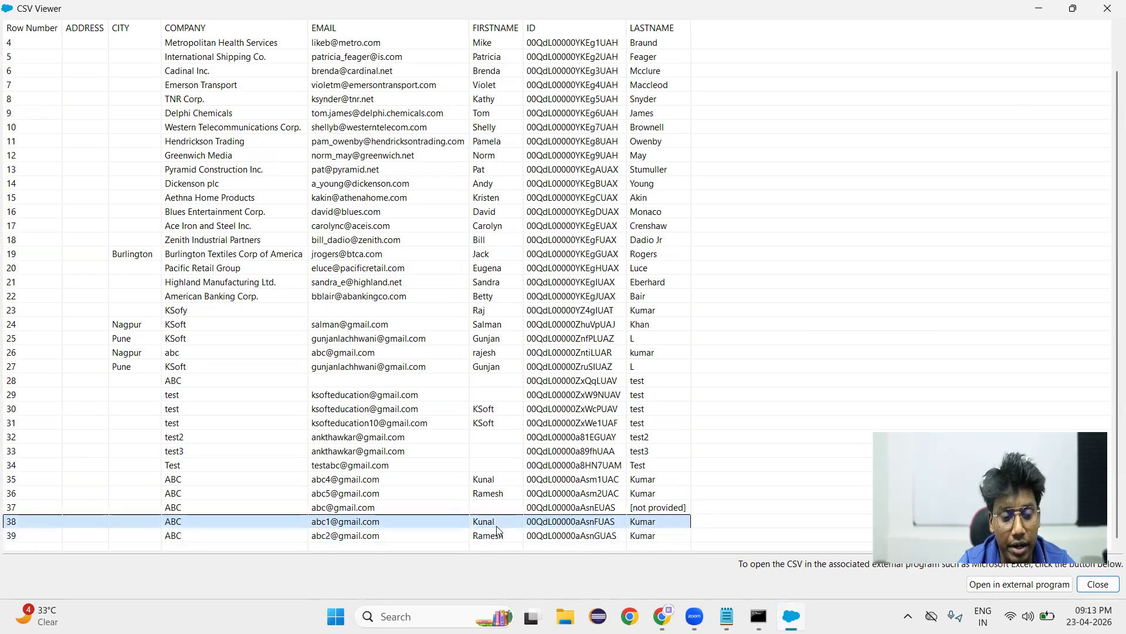
pyautogui.click(497, 531)
pyautogui.click(1108, 8)
pyautogui.click(428, 184)
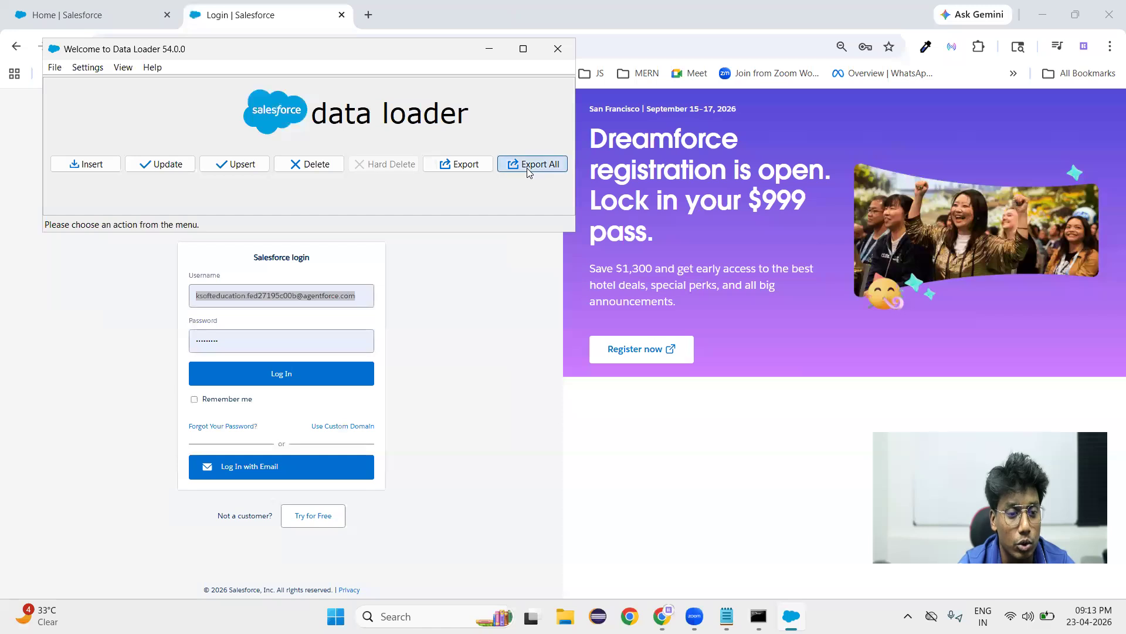
# Start another Export All of the Lead object to extract.csv, agreeing to replace the existing file.
pyautogui.click(526, 166)
pyautogui.click(153, 333)
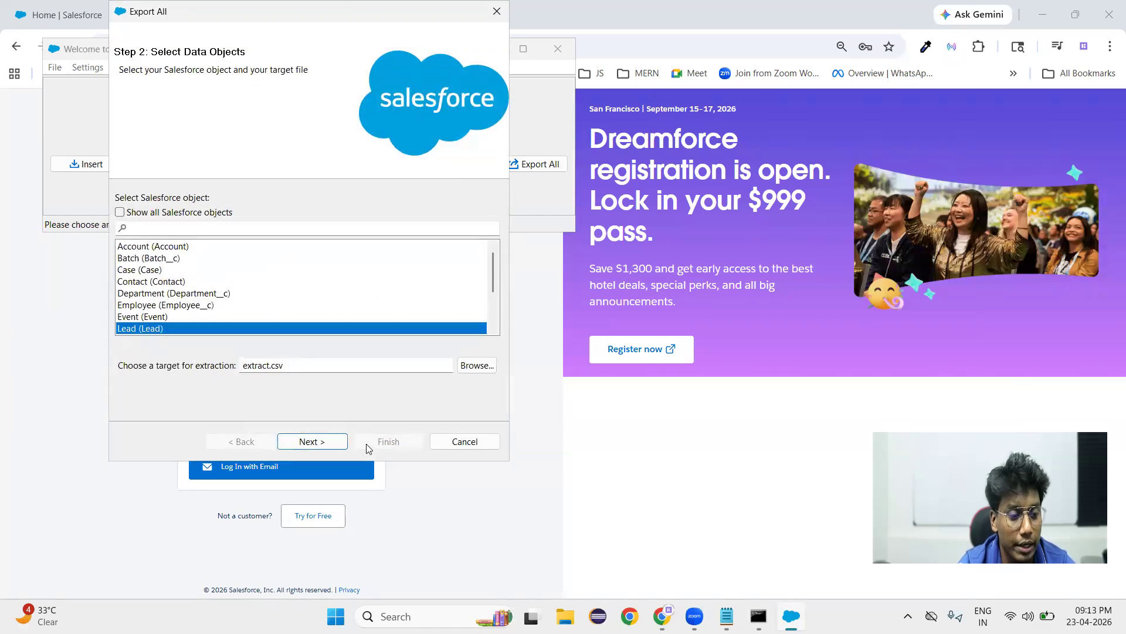
pyautogui.click(312, 441)
pyautogui.click(626, 360)
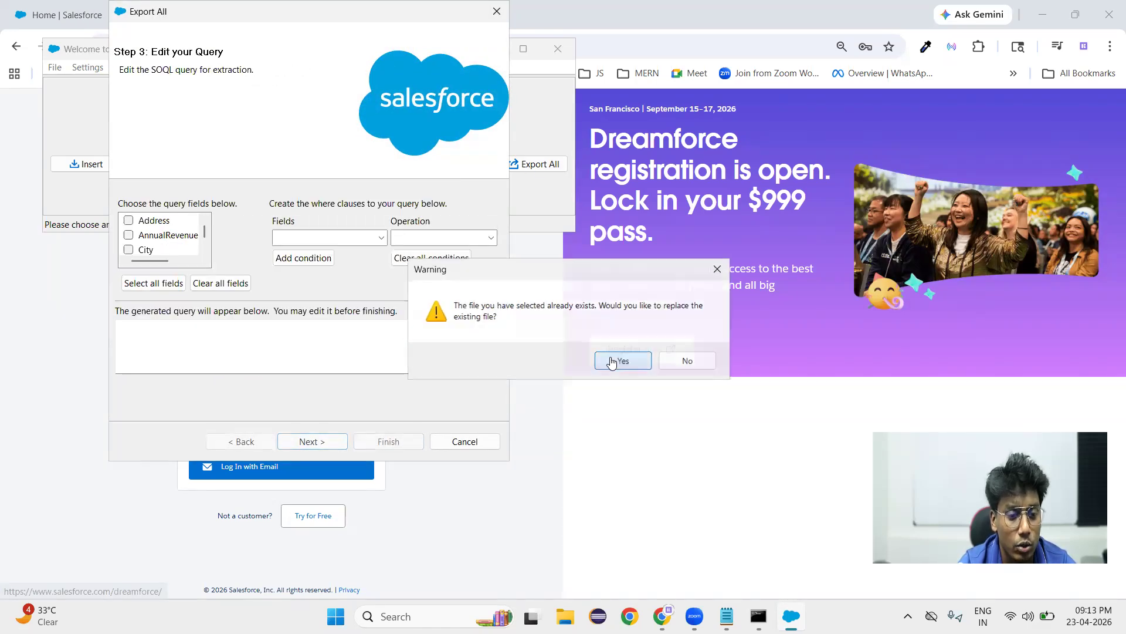
# Select the Address, City and Company fields for the new Lead query.
pyautogui.click(129, 221)
pyautogui.scroll(-2, 126, 217)
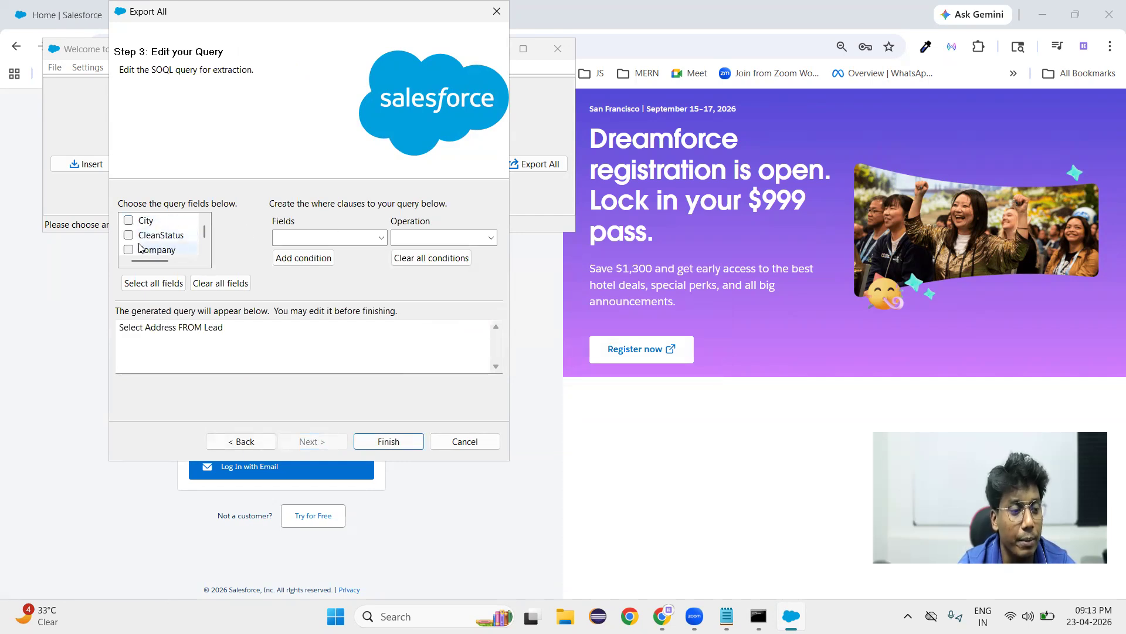
pyautogui.click(128, 221)
pyautogui.scroll(-1, 163, 253)
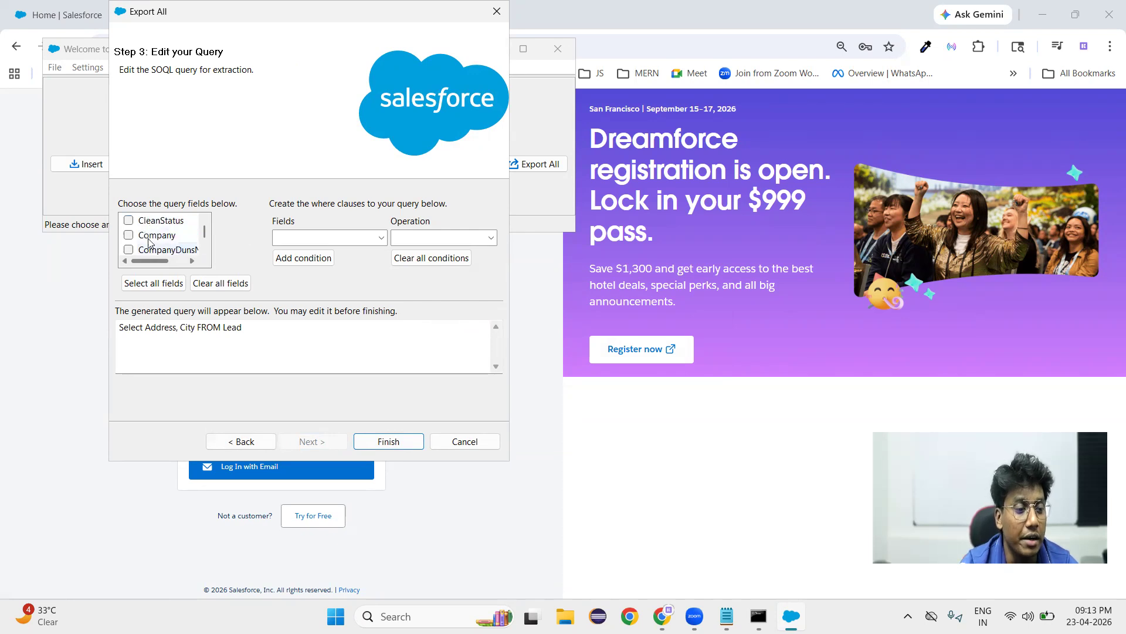
pyautogui.click(128, 235)
# Add the Email, FirstName, Id and LastName fields to the new Lead query.
pyautogui.scroll(-2, 174, 256)
pyautogui.scroll(-10, 170, 256)
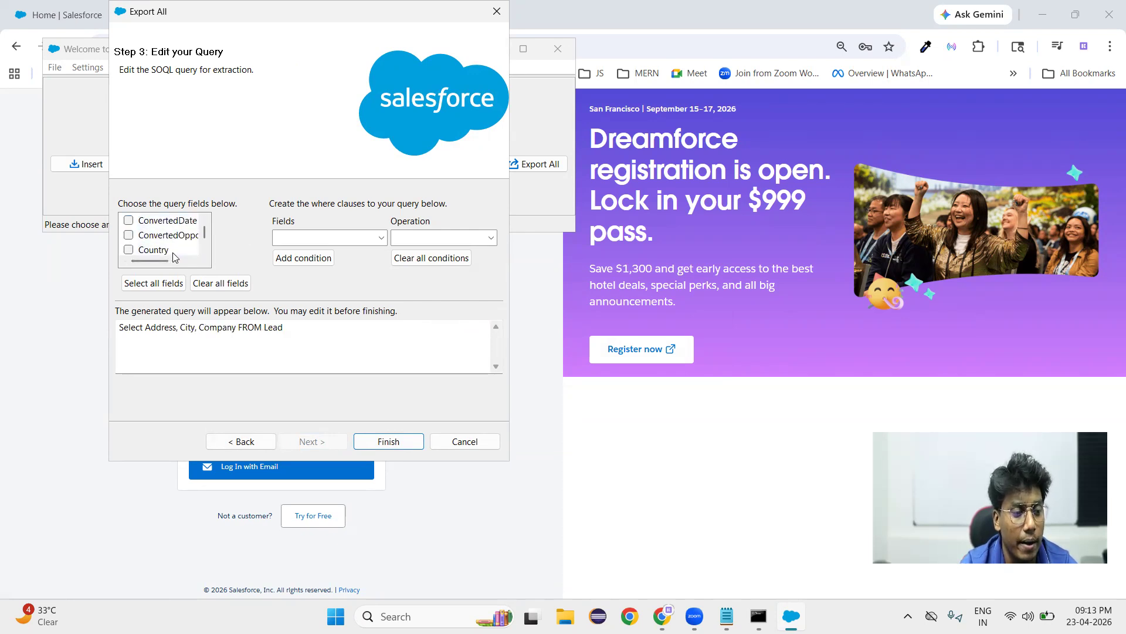
pyautogui.click(154, 235)
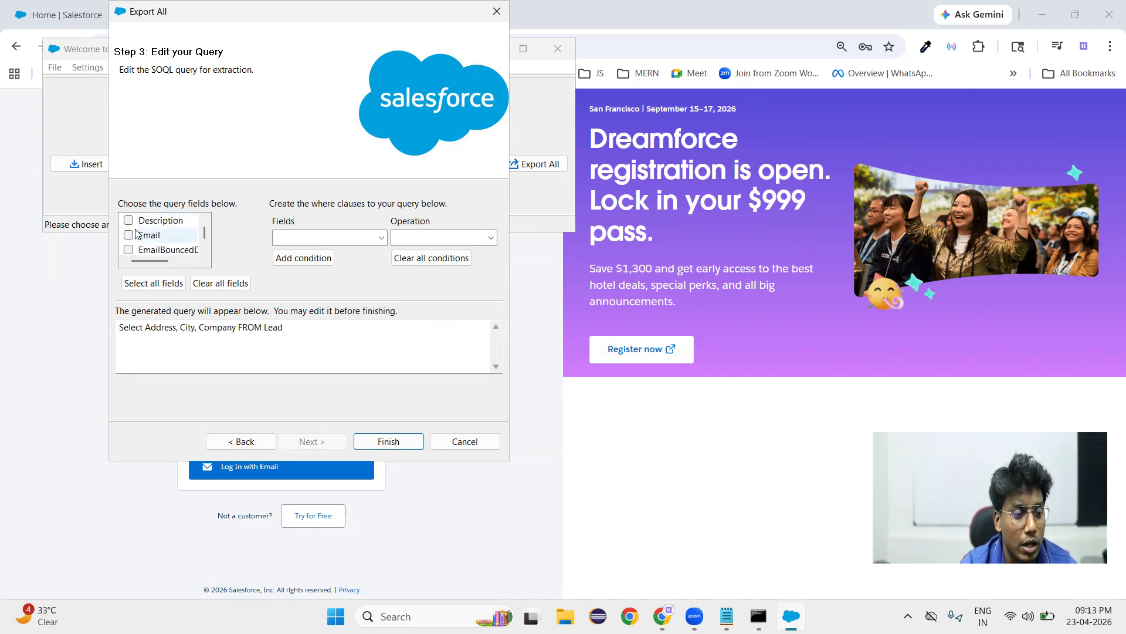
pyautogui.scroll(-3, 160, 245)
pyautogui.click(161, 250)
pyautogui.scroll(-6, 170, 251)
pyautogui.click(130, 222)
pyautogui.scroll(-1, 170, 250)
pyautogui.scroll(-8, 172, 250)
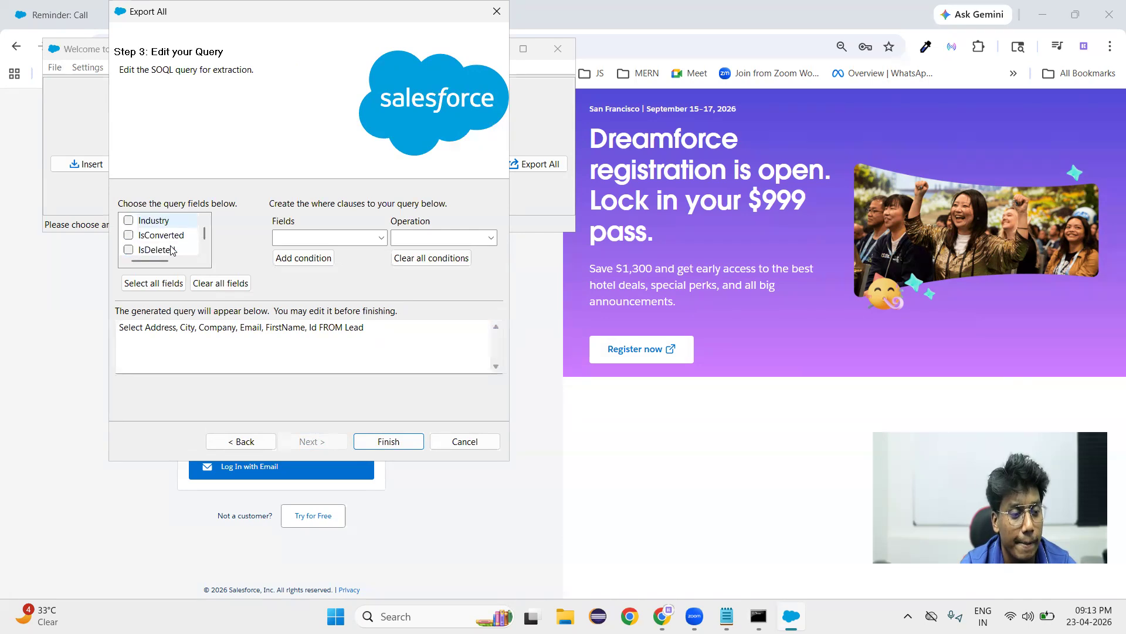
pyautogui.click(172, 250)
pyautogui.scroll(-1, 175, 249)
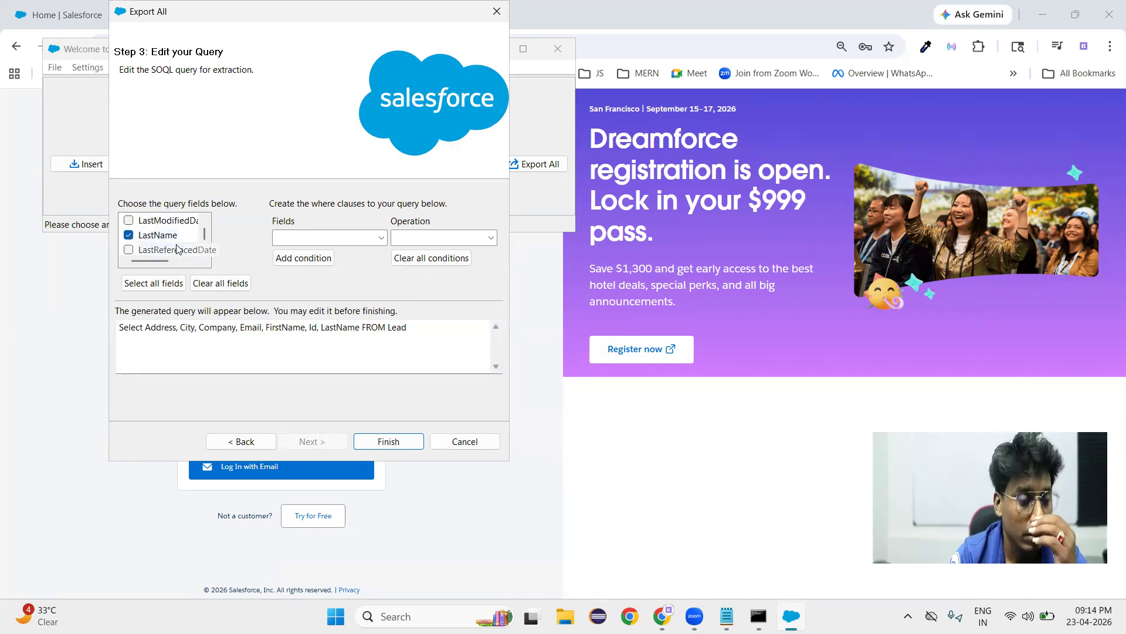
# Add the Name and Phone fields to the Lead query.
pyautogui.scroll(-5, 177, 248)
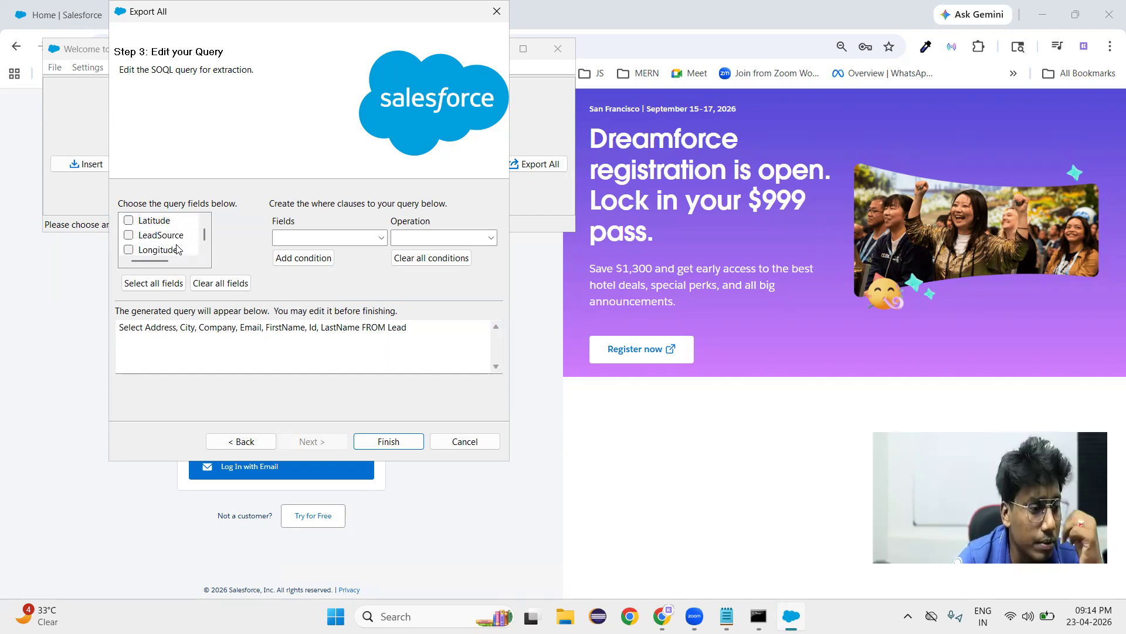
pyautogui.scroll(-2, 177, 249)
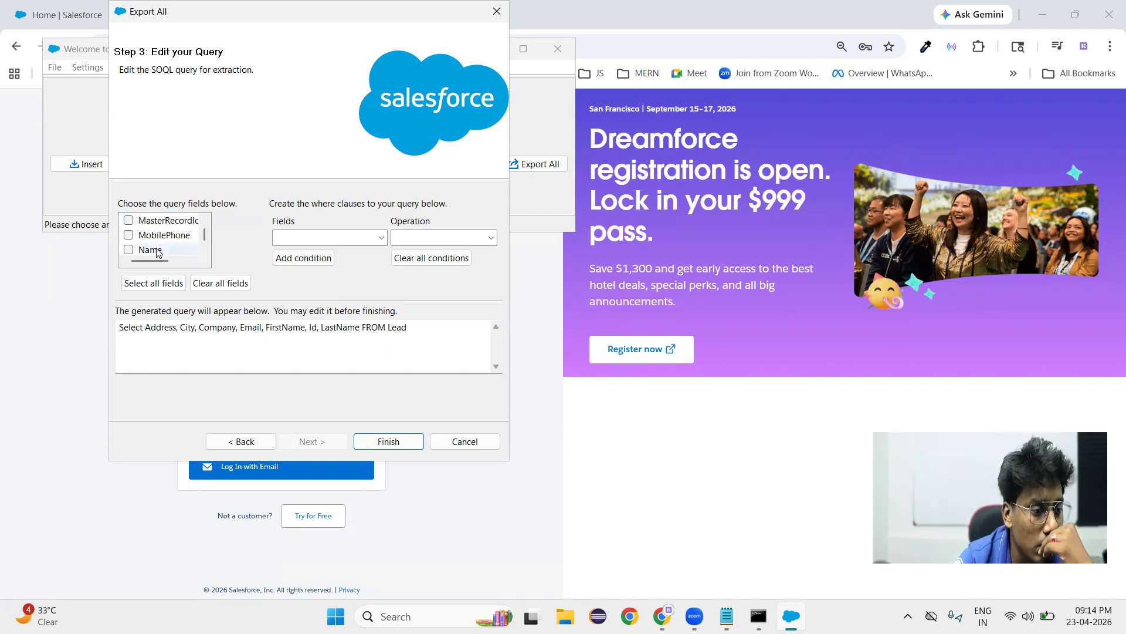
pyautogui.click(129, 250)
pyautogui.scroll(-3, 168, 253)
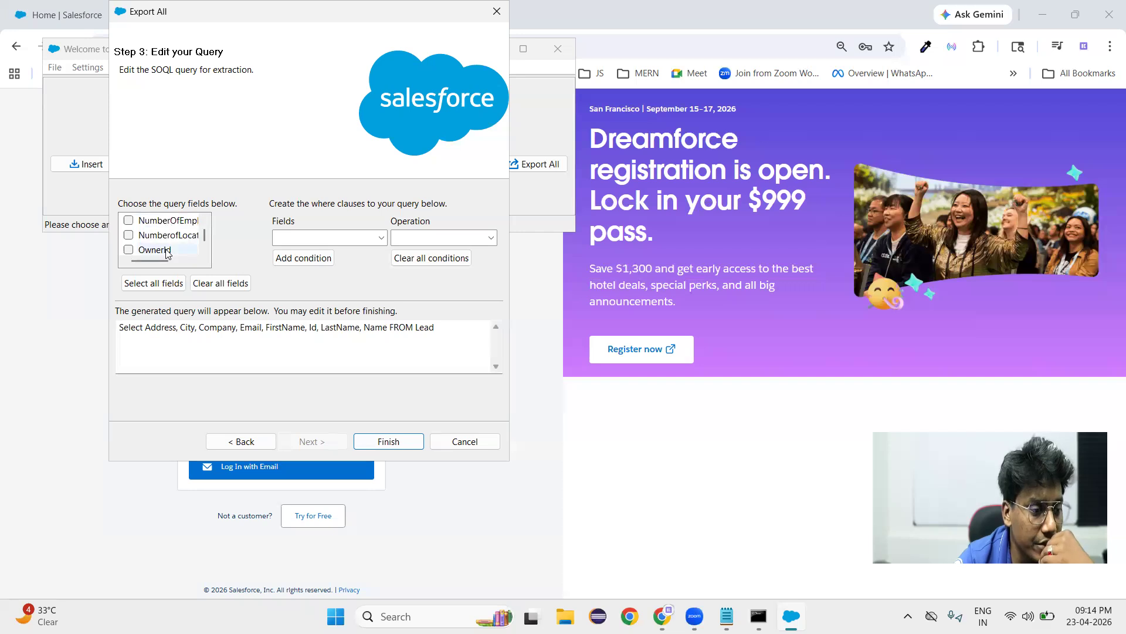
pyautogui.scroll(-1, 167, 253)
pyautogui.click(142, 241)
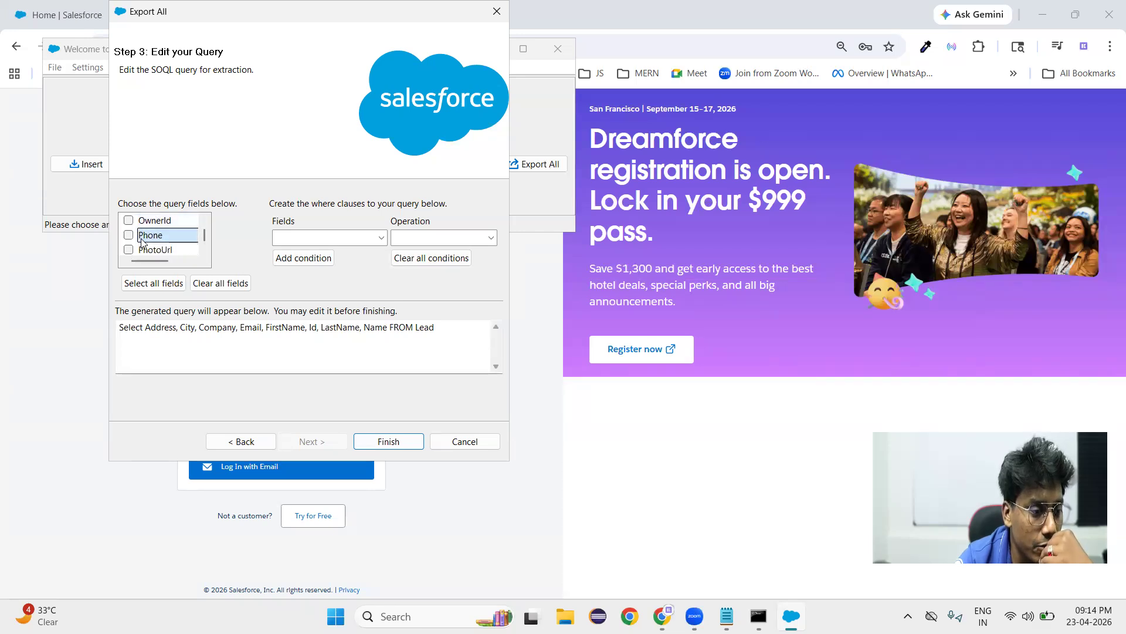
pyautogui.click(129, 239)
# Add the IsDeleted field to the Lead query.
pyautogui.scroll(-4, 153, 242)
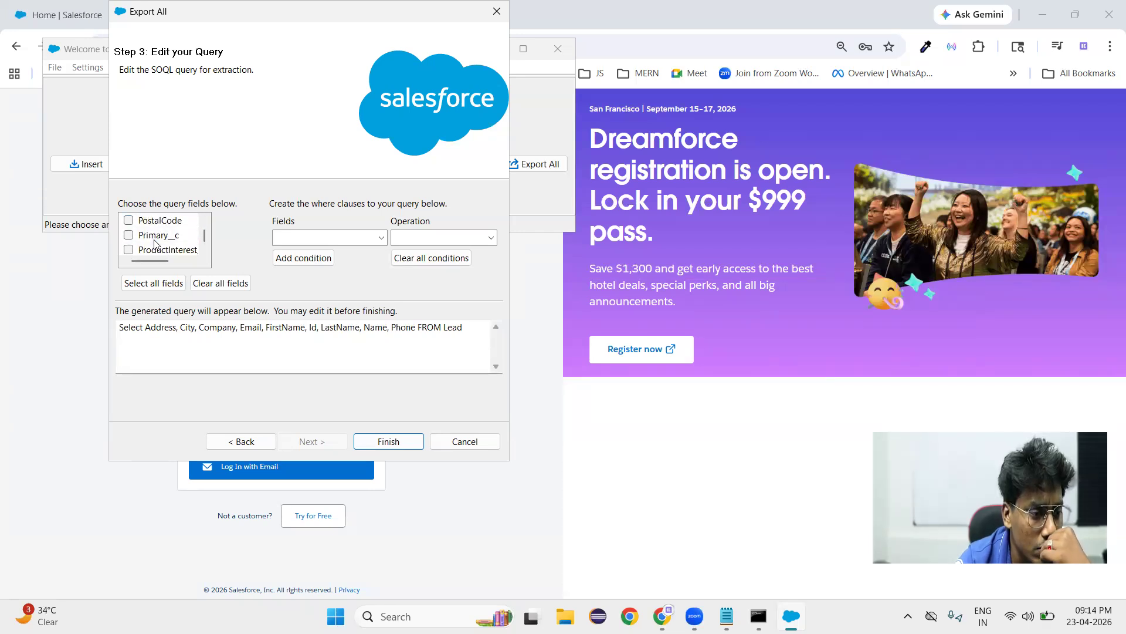
pyautogui.scroll(-8, 156, 243)
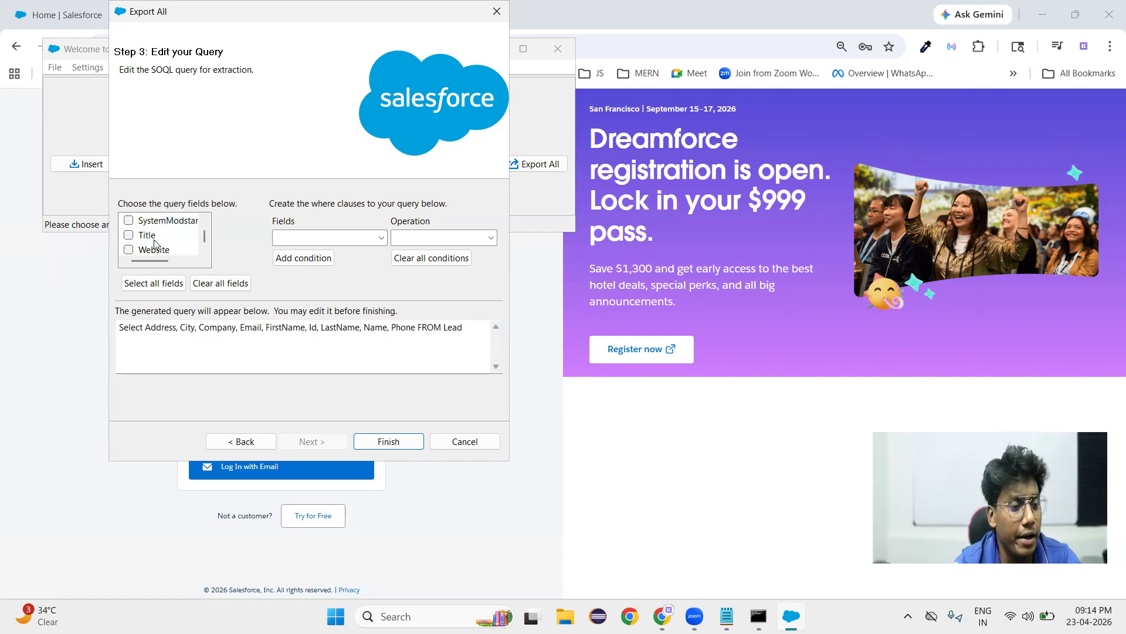
pyautogui.scroll(18, 156, 244)
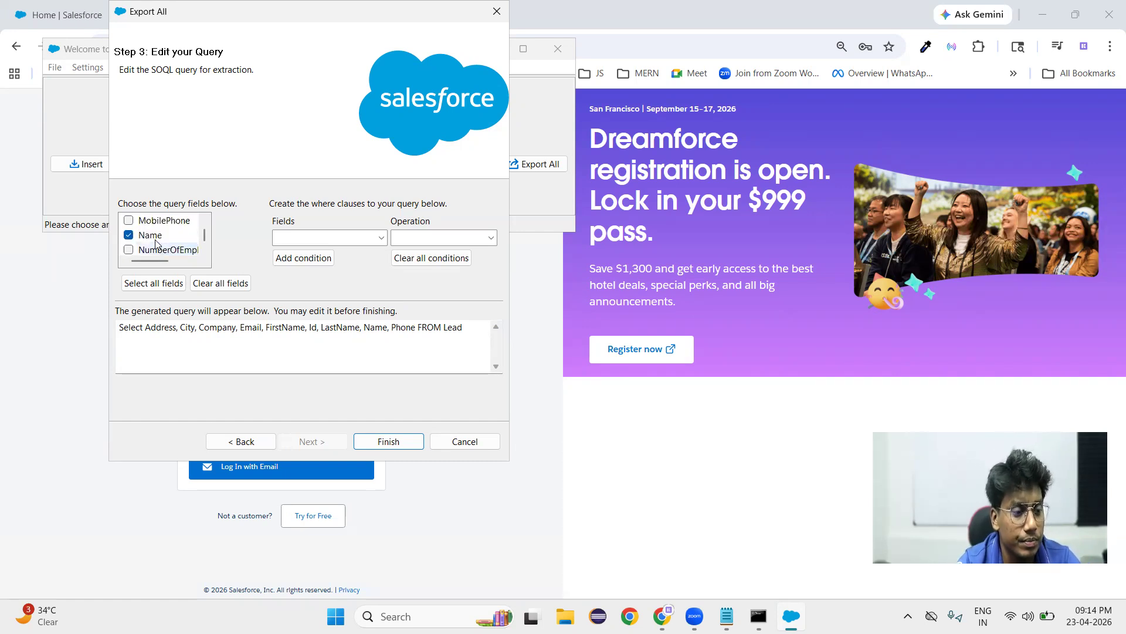
pyautogui.scroll(5, 156, 244)
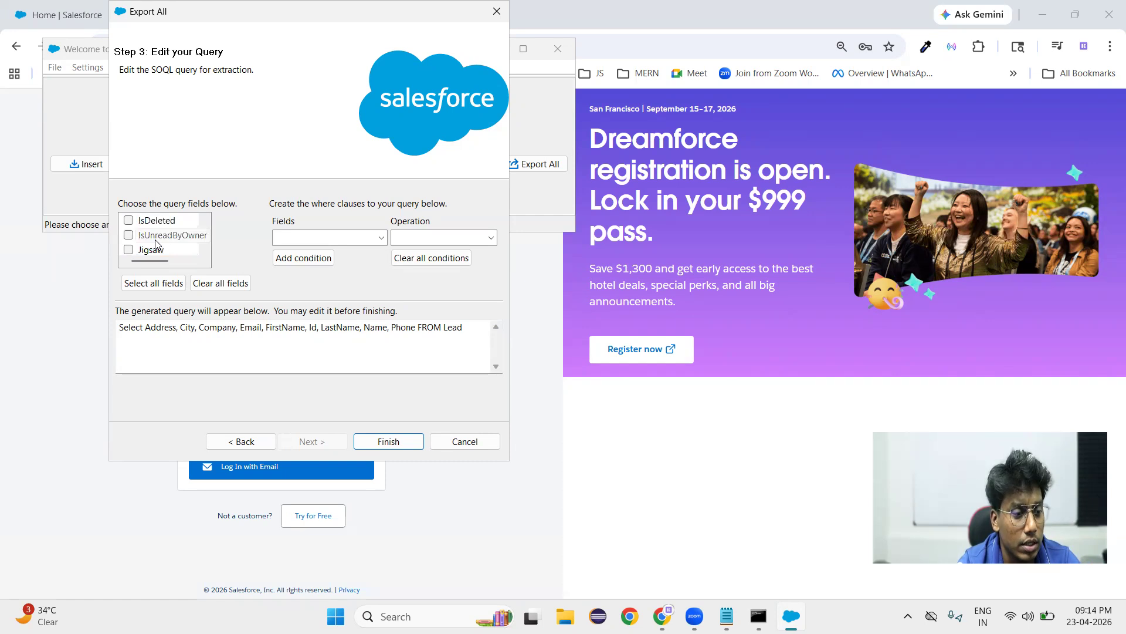
pyautogui.click(130, 222)
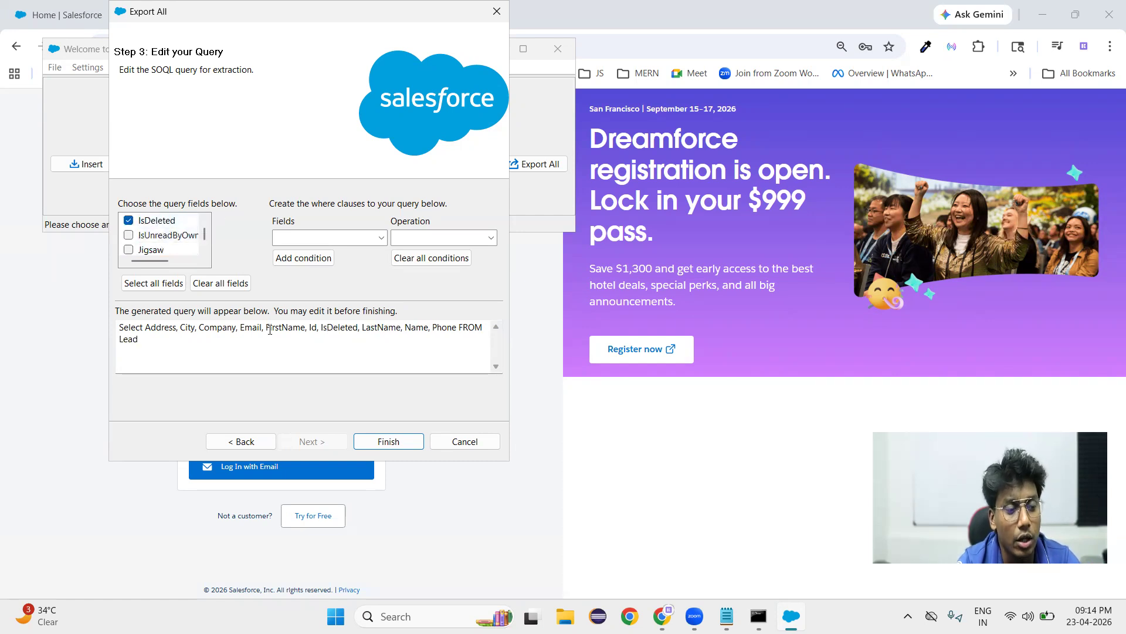
# Run the Export All, agreeing to include deleted records, and view the extraction in a maximized CSV viewer.
pyautogui.click(387, 441)
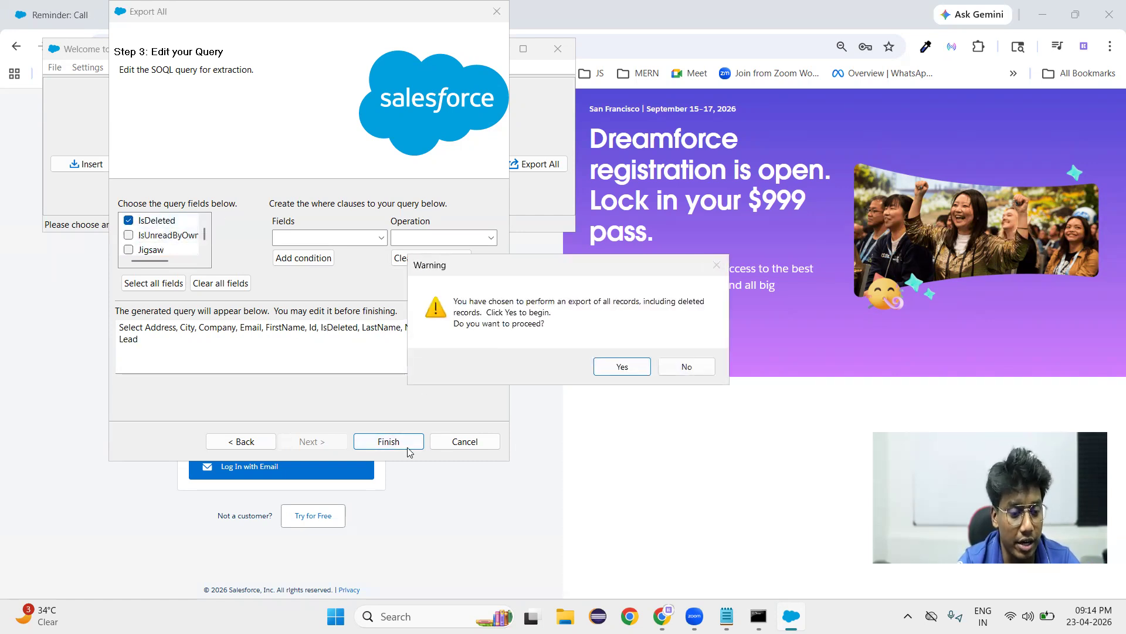
pyautogui.click(616, 367)
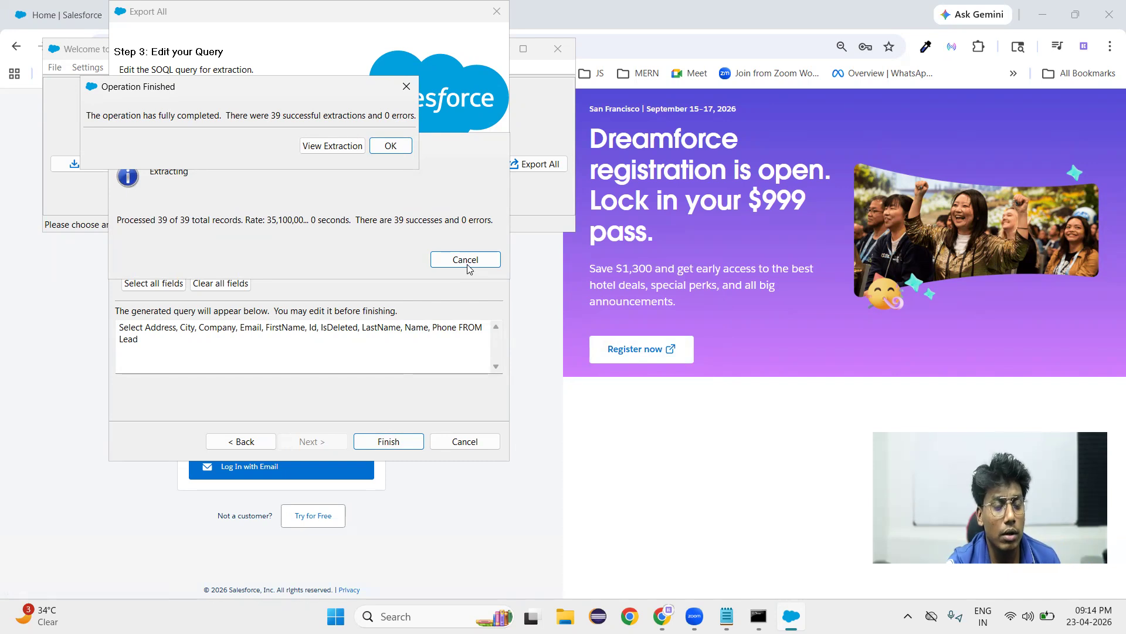
pyautogui.click(333, 146)
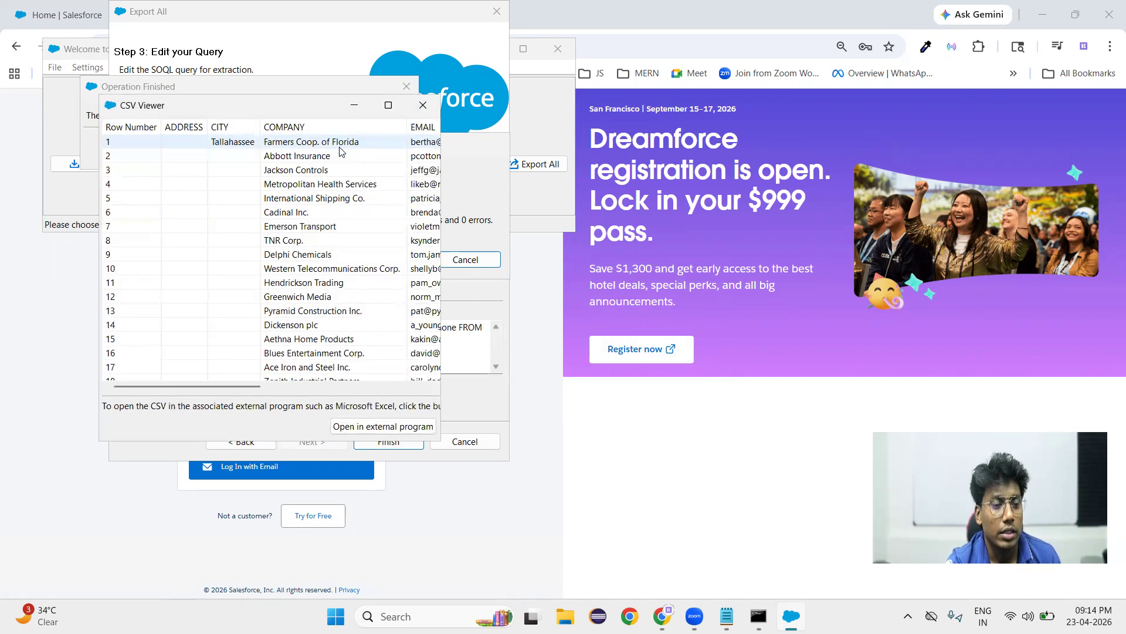
pyautogui.click(390, 104)
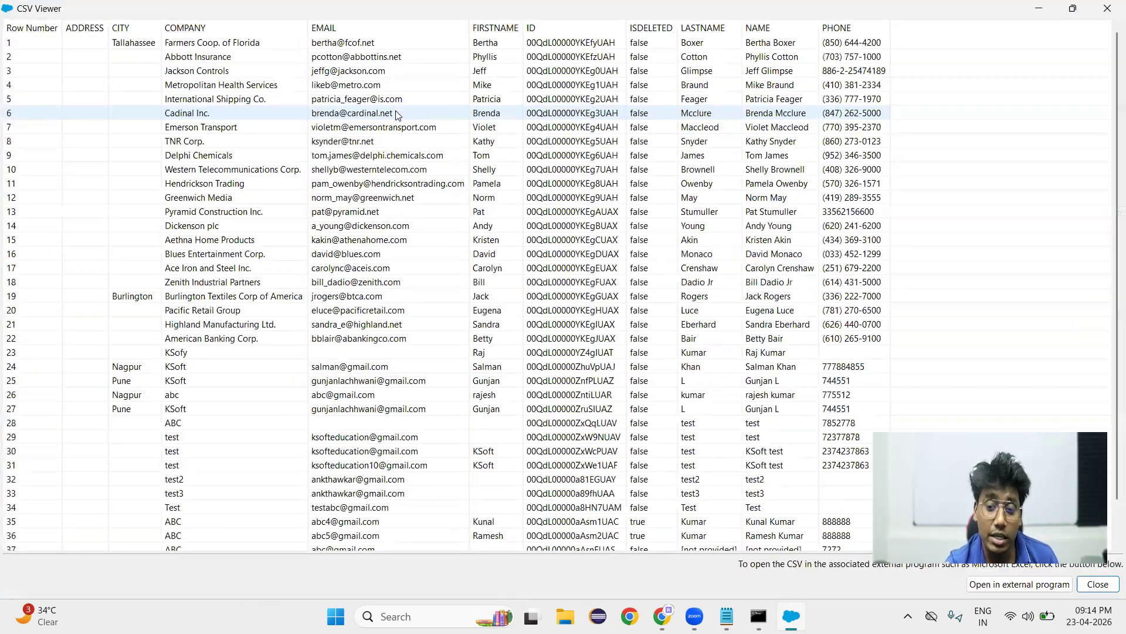
# Examine the ISDELETED values in the extracted Lead rows, comparing rows 35 to 37 with the earlier records.
pyautogui.scroll(-1, 369, 229)
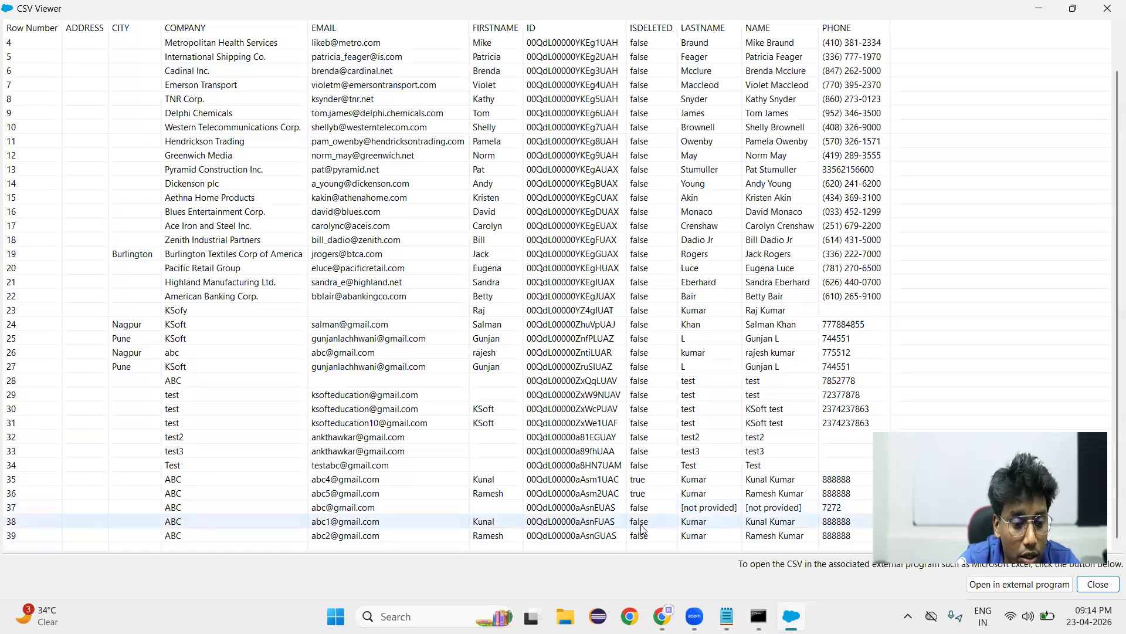
pyautogui.click(643, 492)
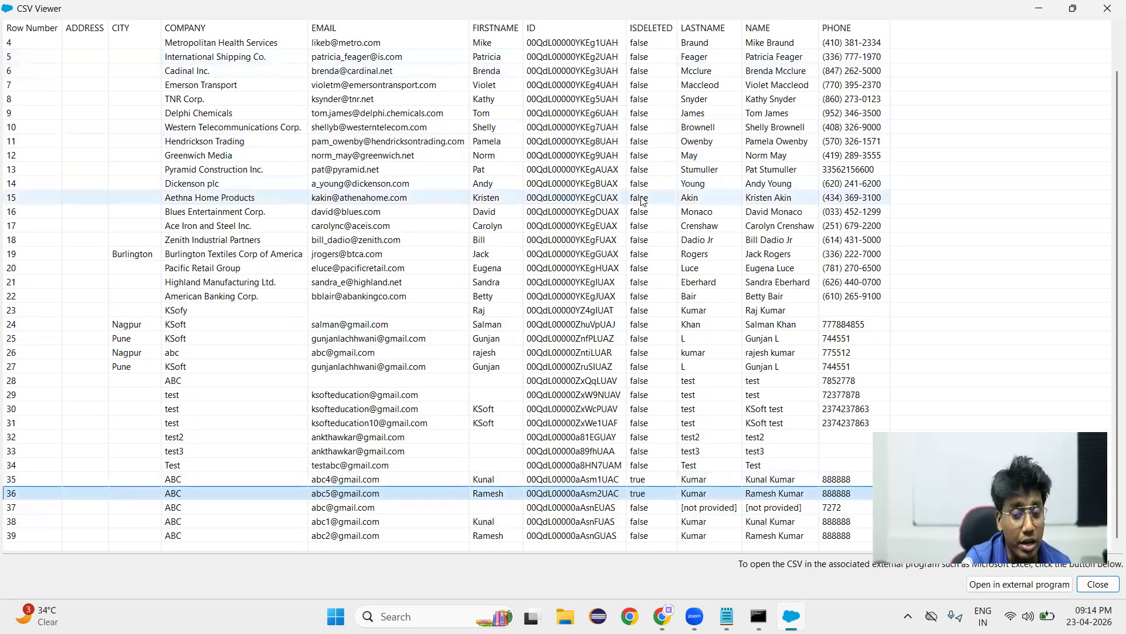
pyautogui.click(635, 57)
pyautogui.click(640, 104)
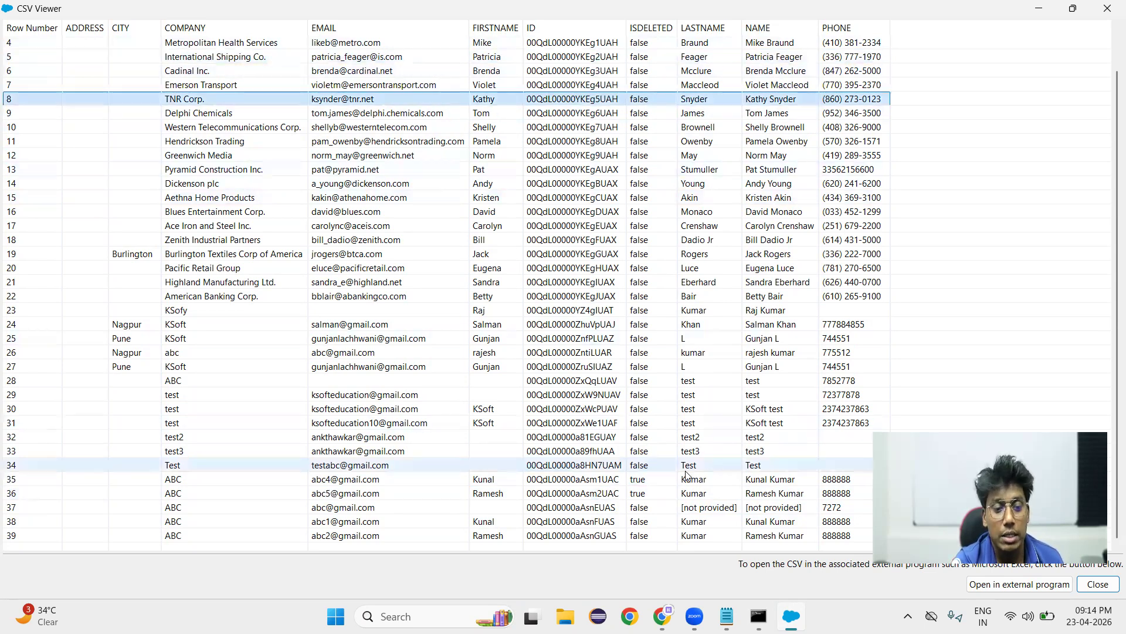
pyautogui.click(650, 485)
pyautogui.click(650, 492)
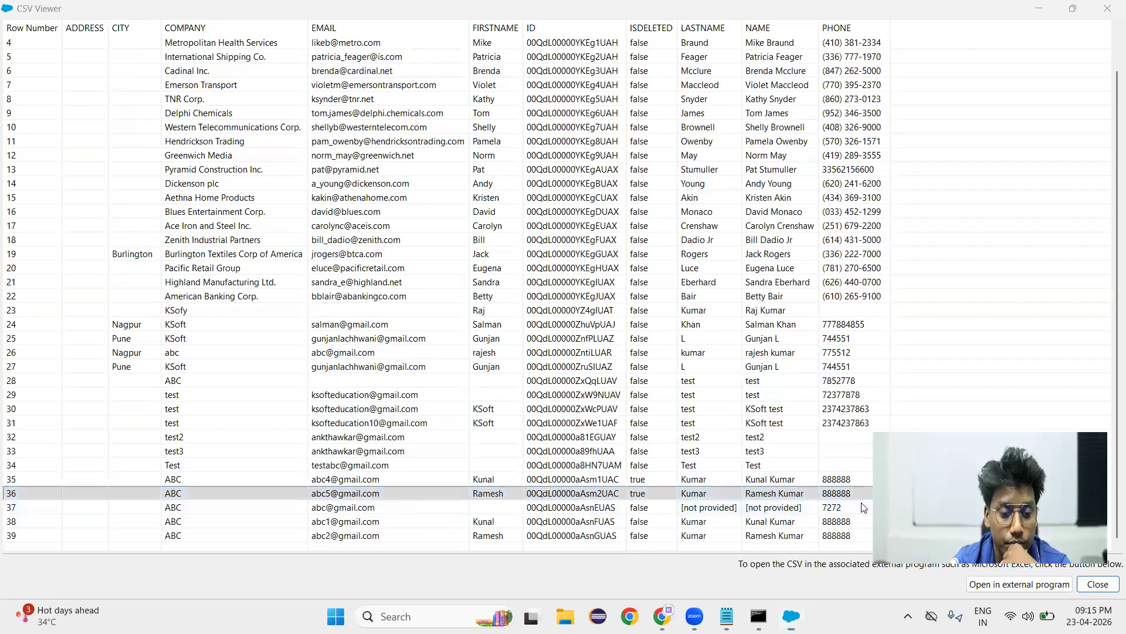
pyautogui.click(590, 493)
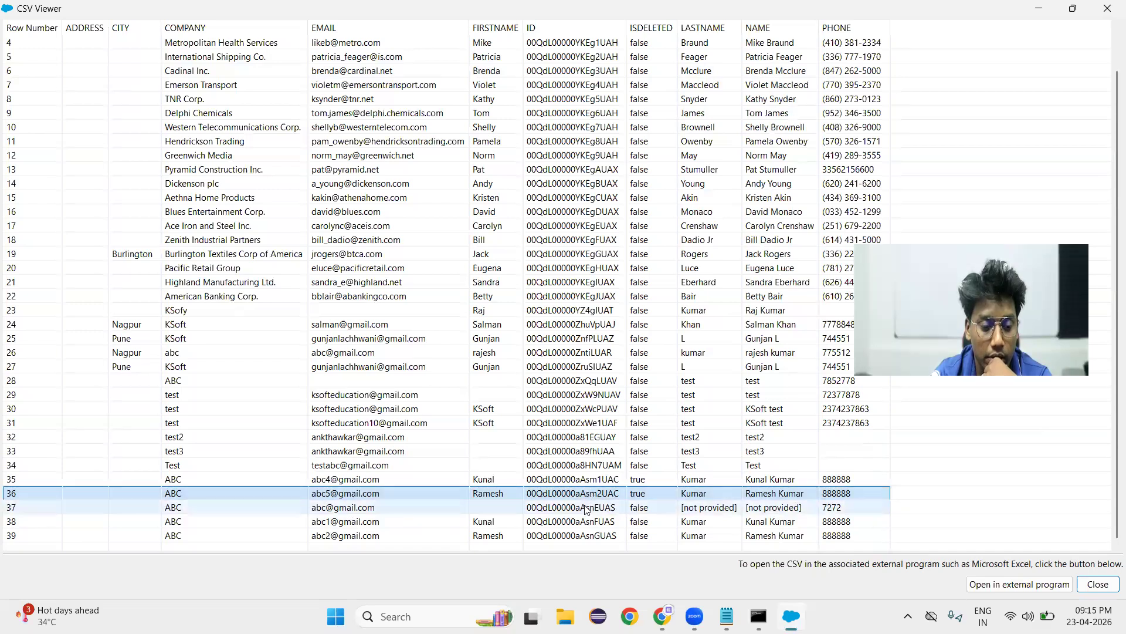
pyautogui.click(585, 508)
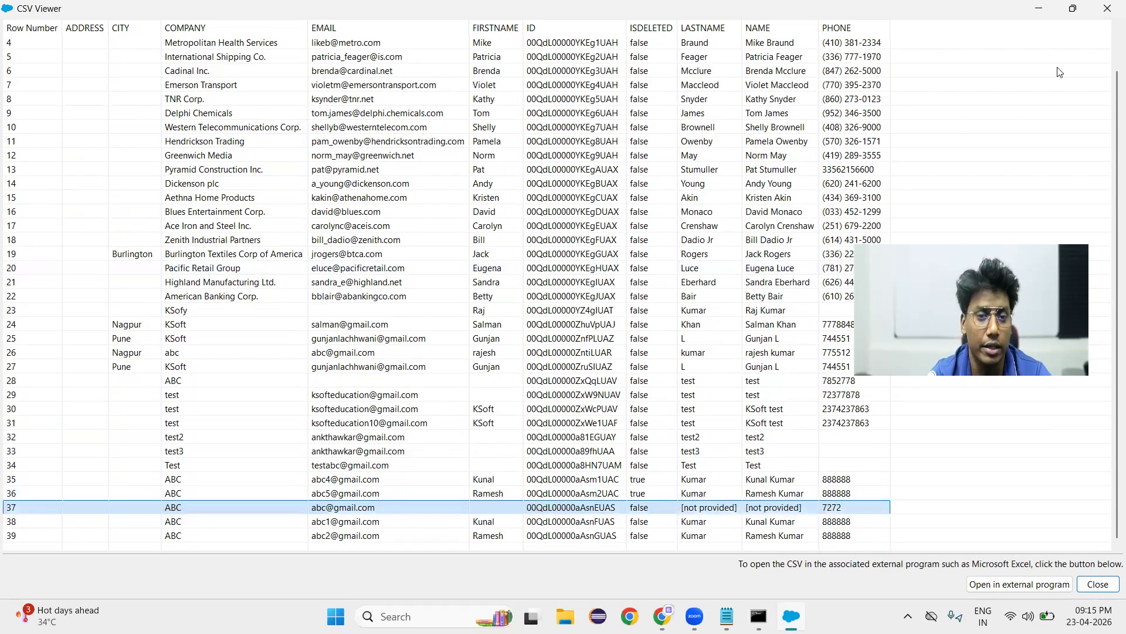
# Close the extraction viewer, the finished export and Data Loader, along with the browser's Salesforce login page.
pyautogui.click(1108, 10)
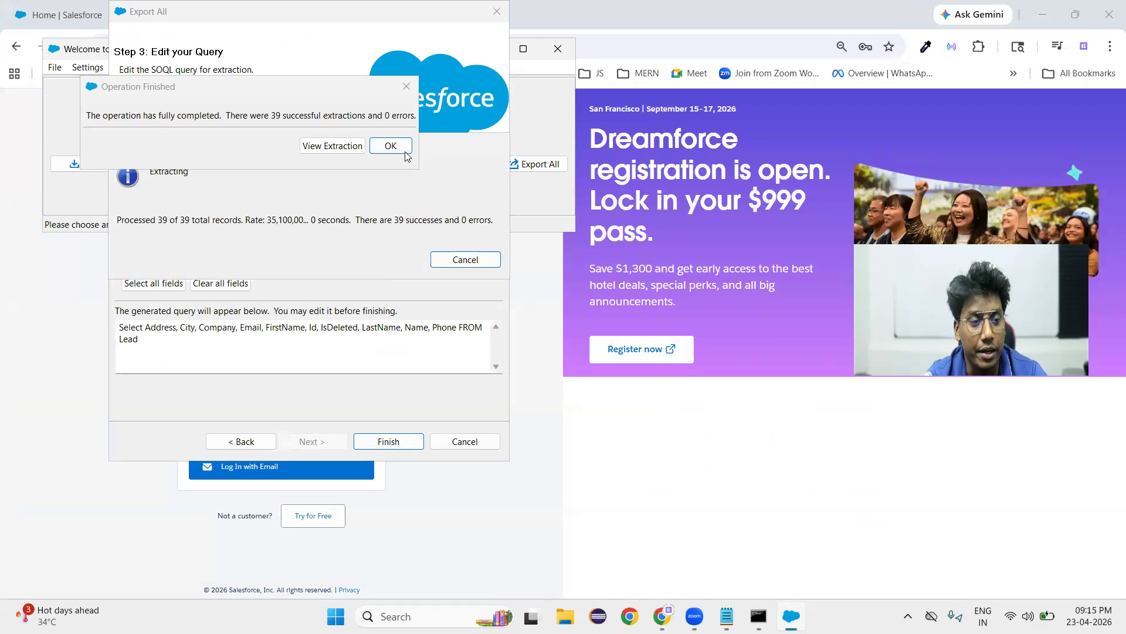
pyautogui.click(390, 146)
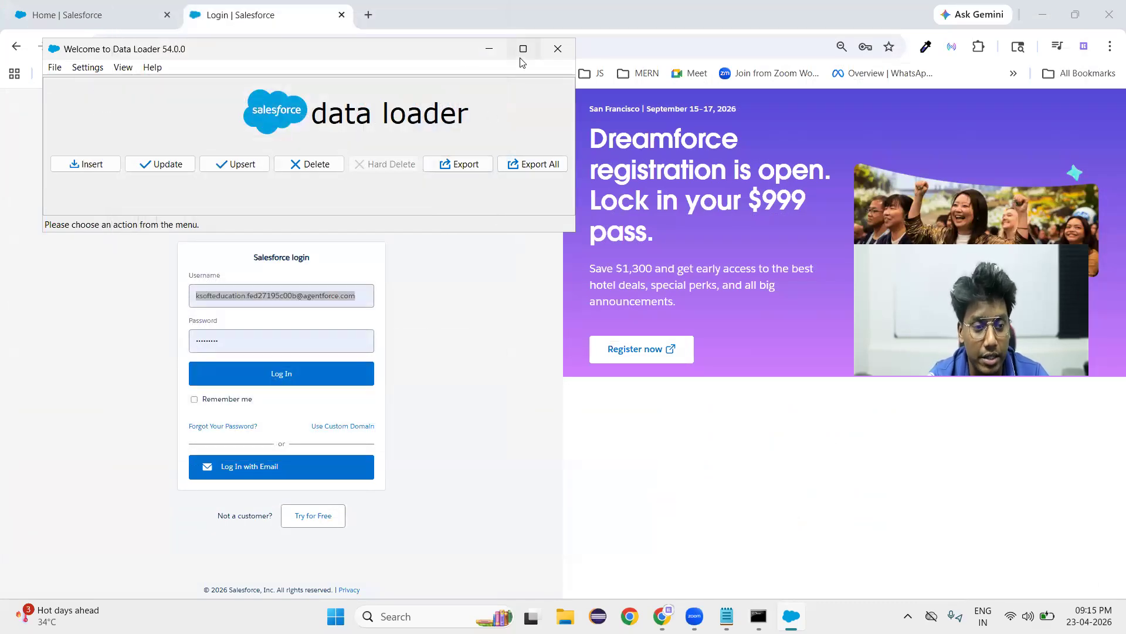
pyautogui.click(557, 50)
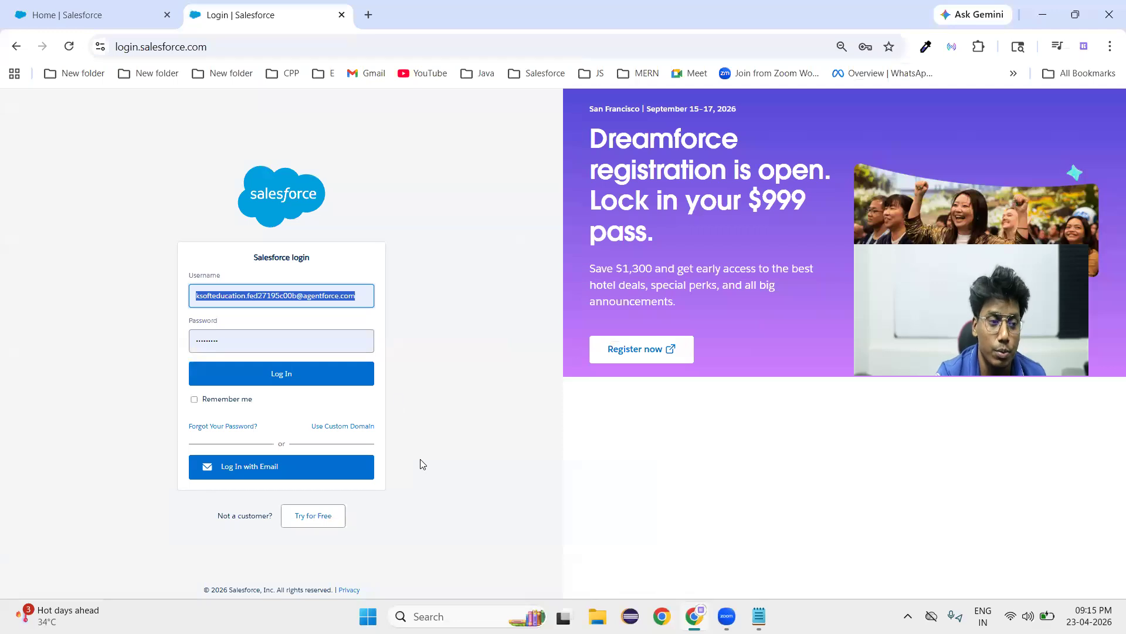
pyautogui.click(341, 14)
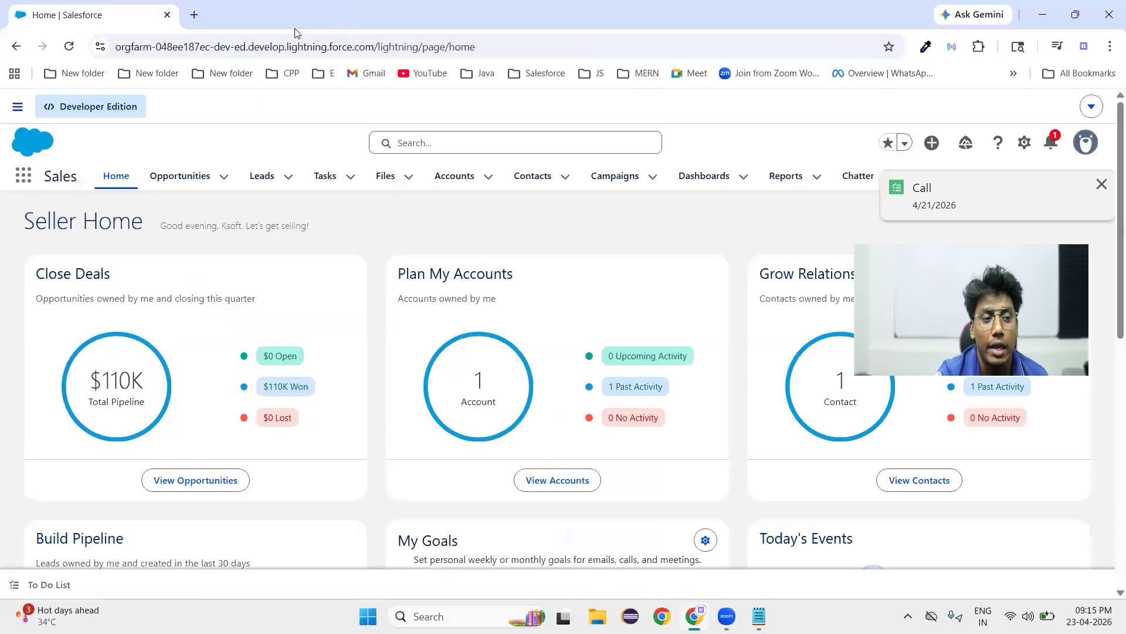
# Search the web for "workbench salesforce" in a new browser tab.
pyautogui.click(199, 15)
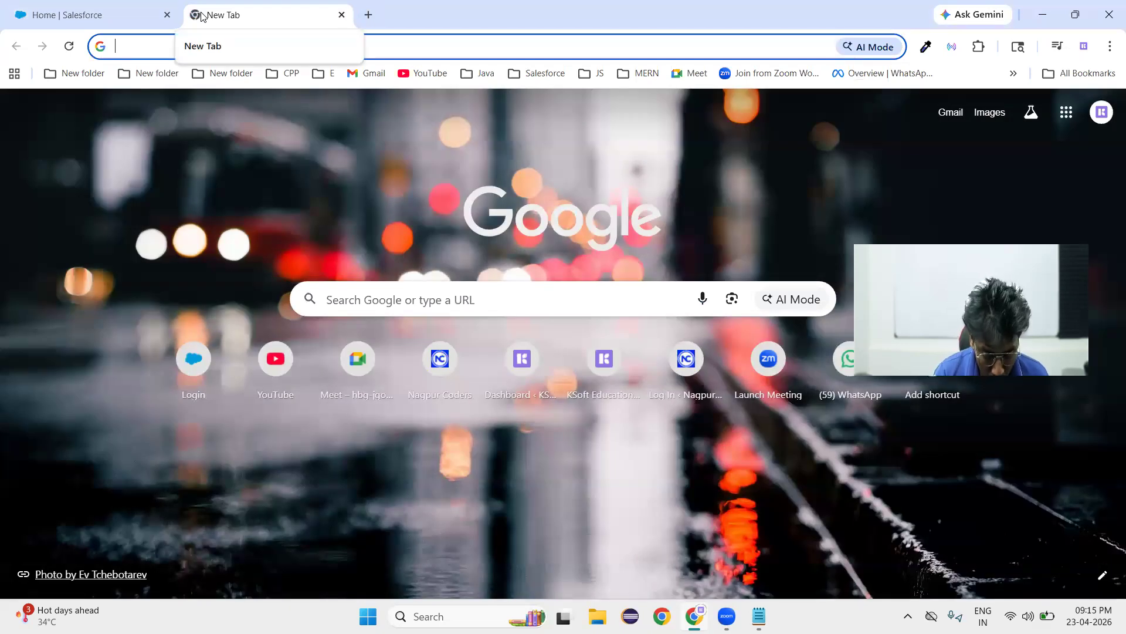
pyautogui.write('w')
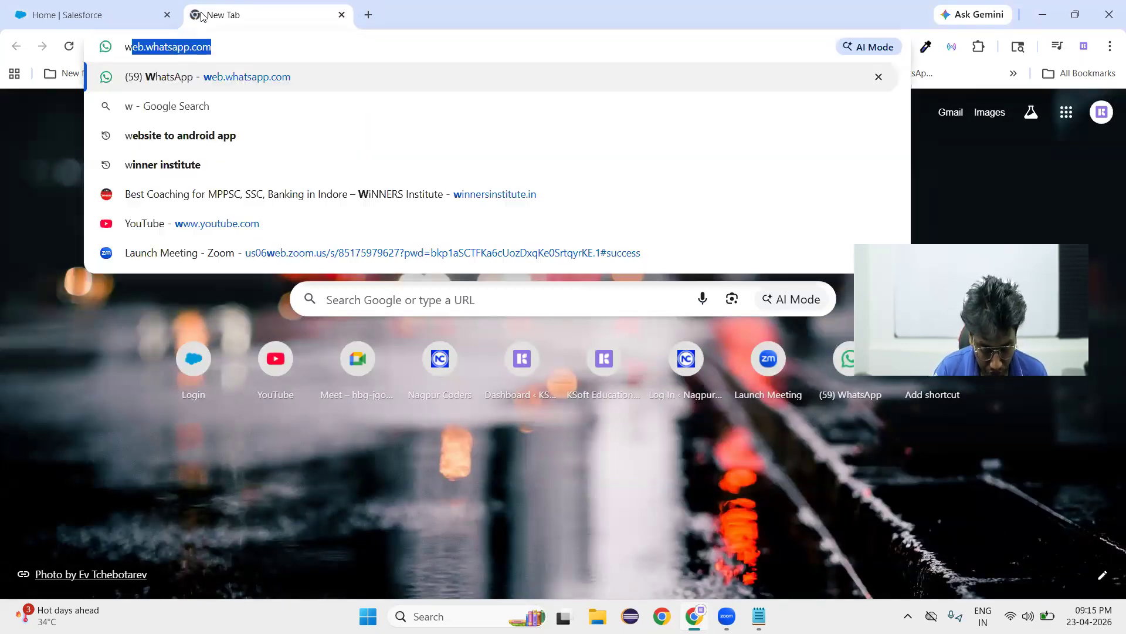
pyautogui.write('orkbench')
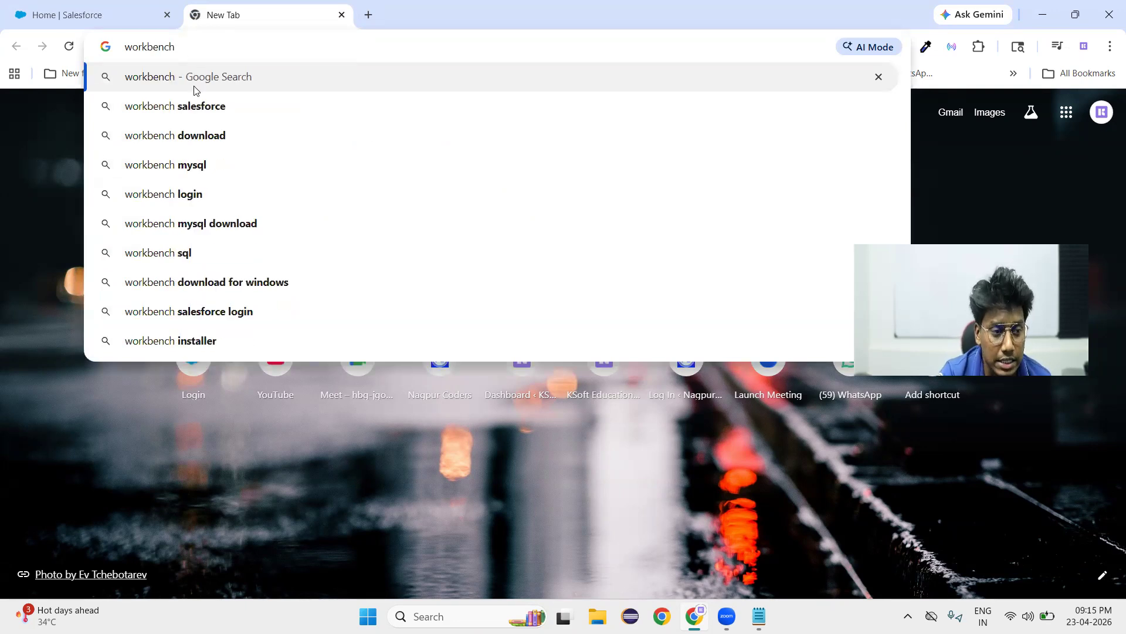
pyautogui.click(198, 112)
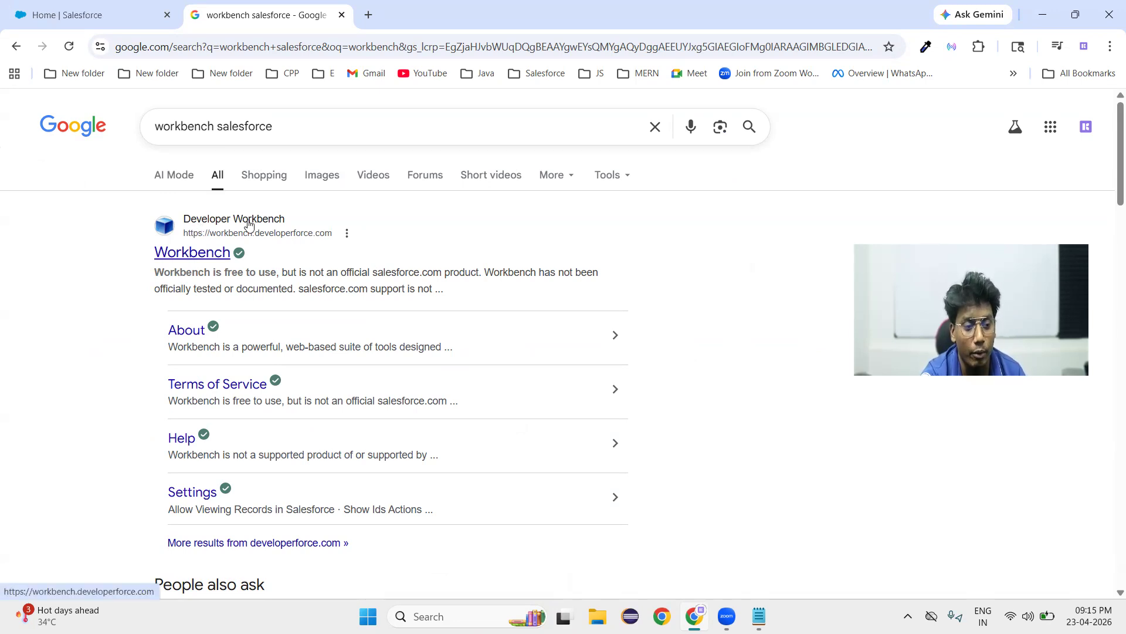
# Open the Developer Workbench site from the search results and agree to its terms of service.
pyautogui.click(205, 259)
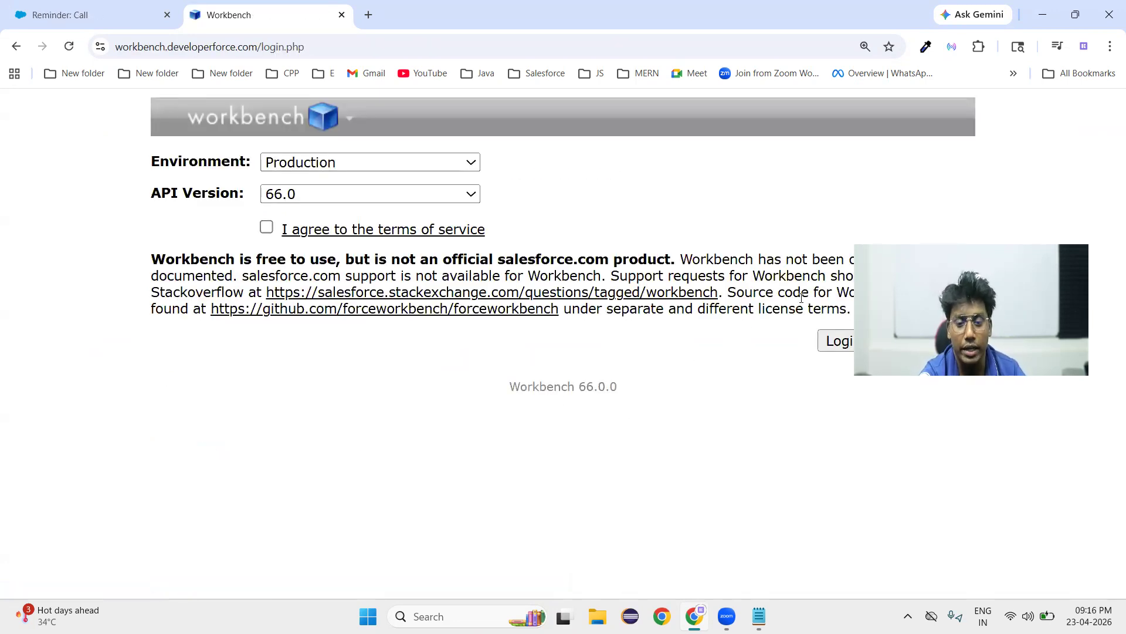
pyautogui.moveTo(961, 322); pyautogui.dragTo(981, 510)
pyautogui.click(267, 227)
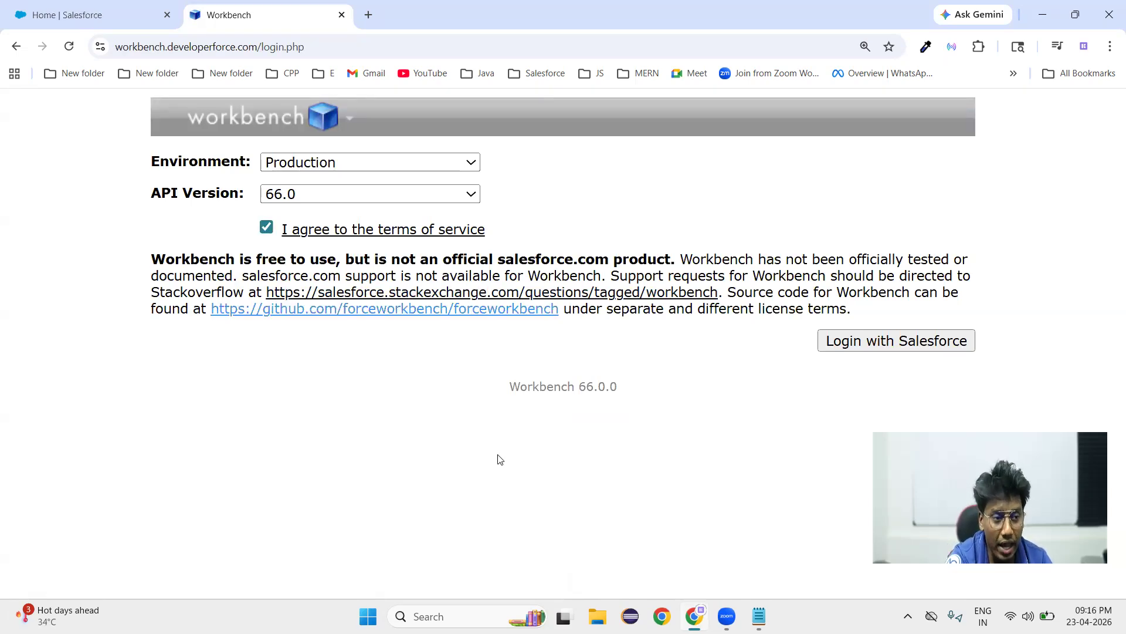
# Dismiss the Call reminder in the Salesforce org, check the logged-in profile's org address, and return to the Workbench login page.
pyautogui.click(70, 15)
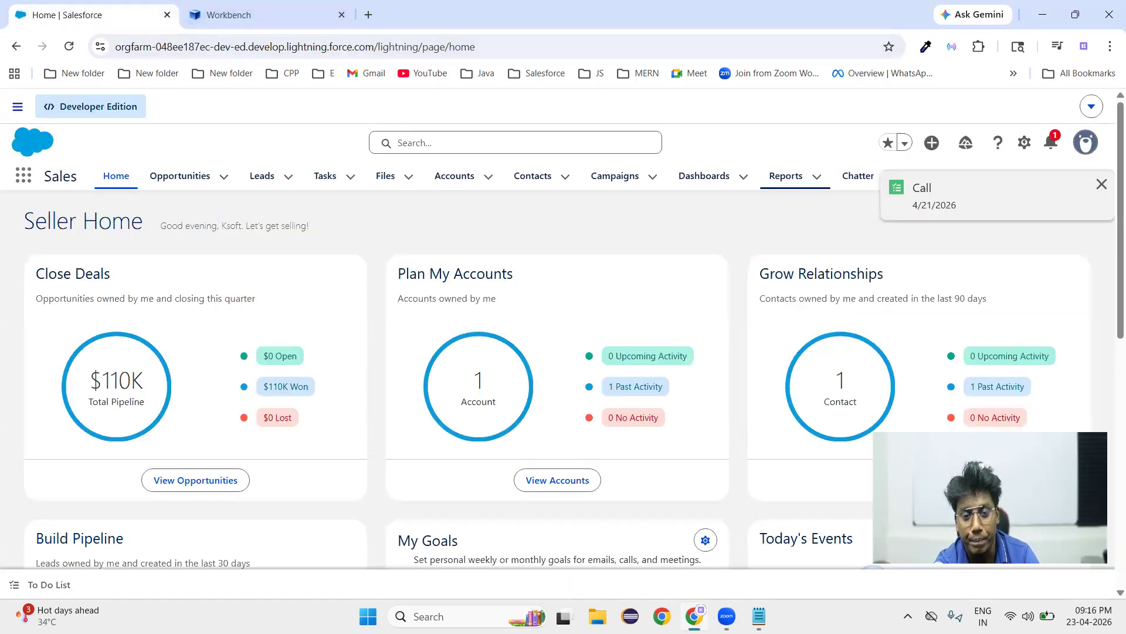
pyautogui.click(1100, 180)
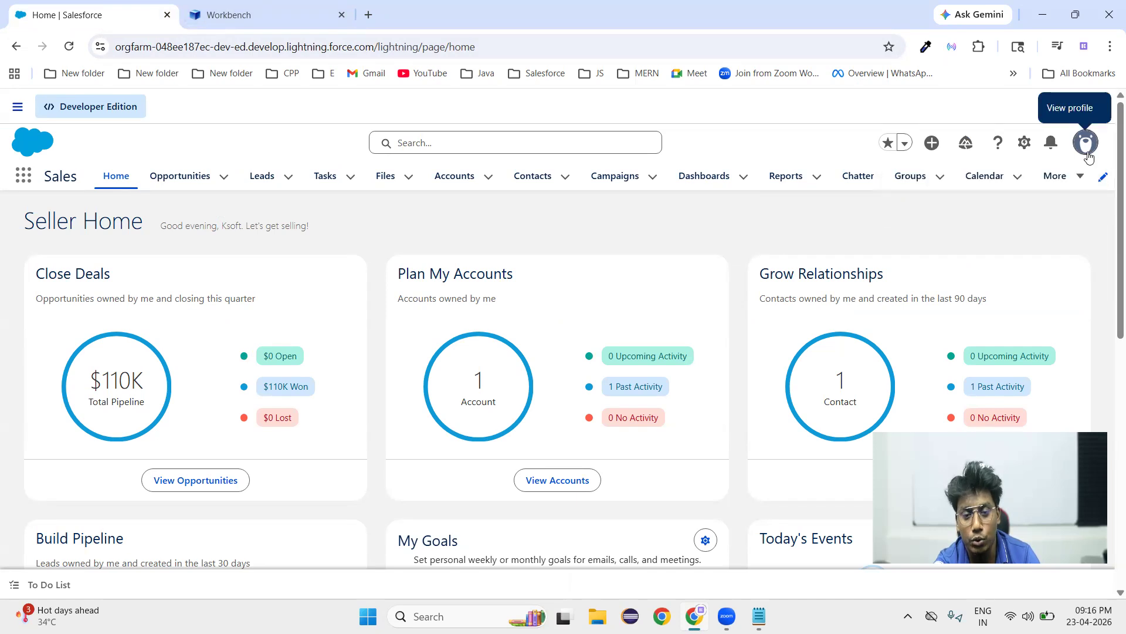
pyautogui.click(1086, 142)
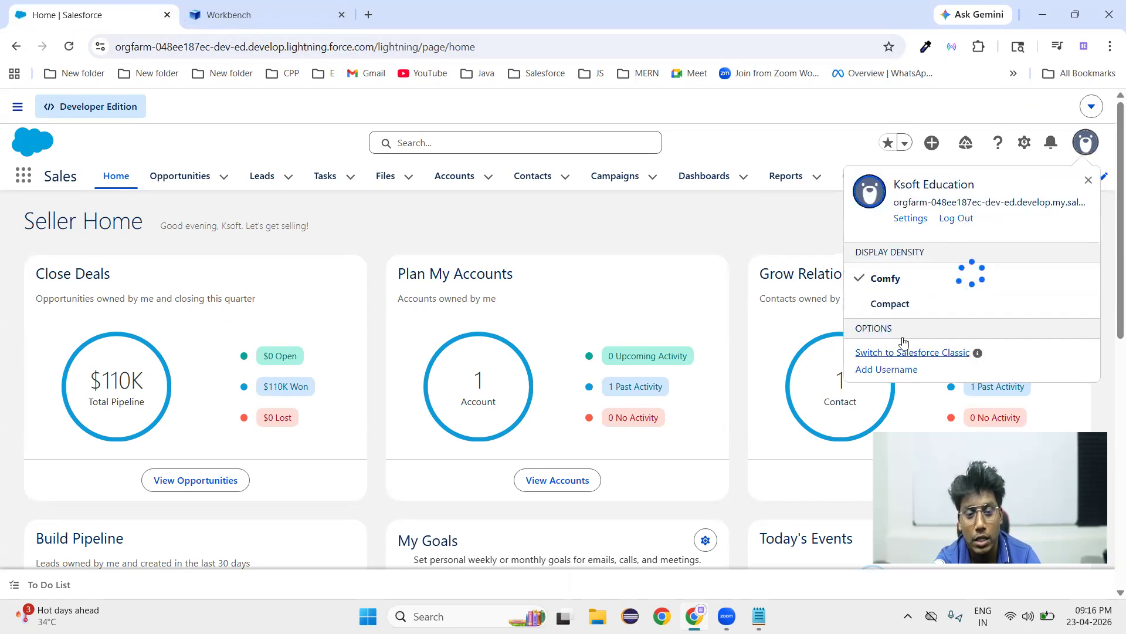
pyautogui.doubleClick(1008, 202)
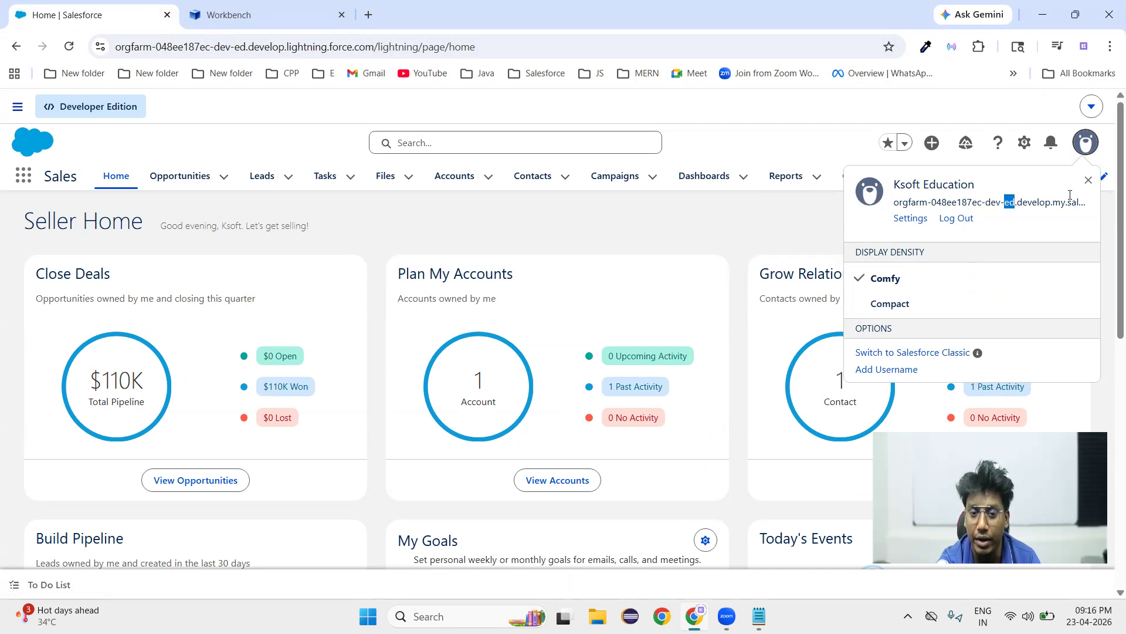
pyautogui.click(728, 226)
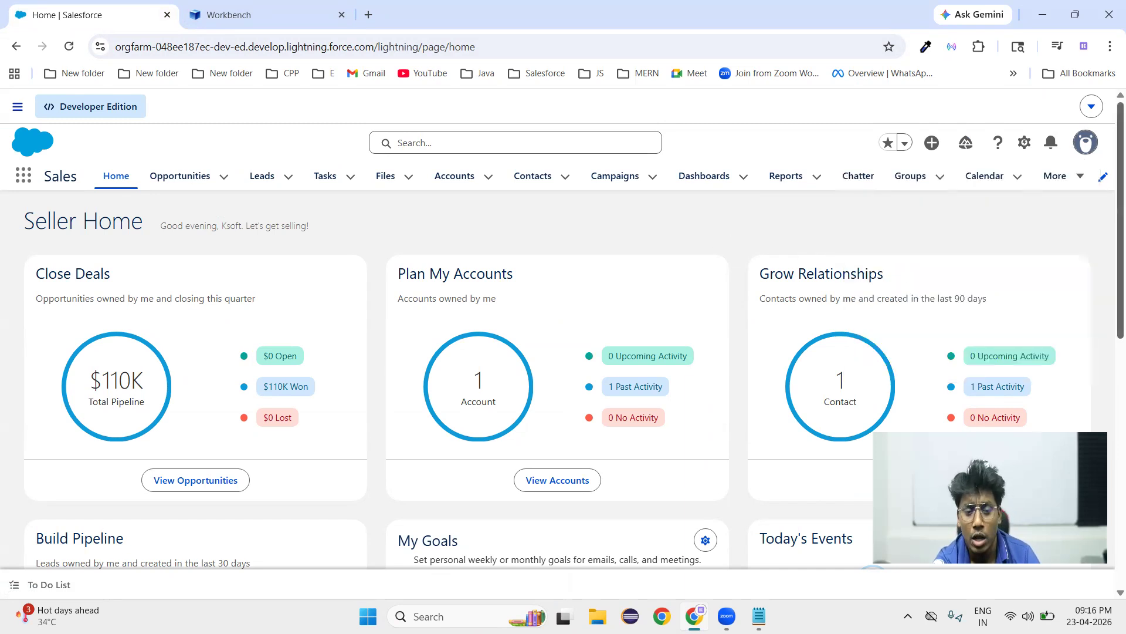
pyautogui.click(258, 16)
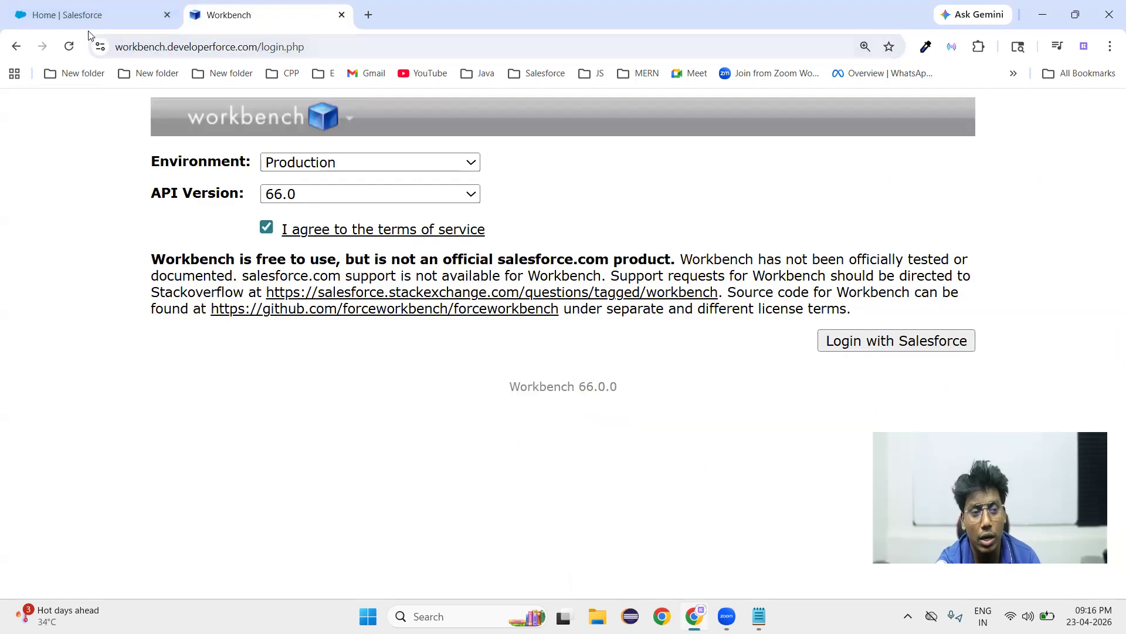
# Log in to Workbench with Salesforce and allow it access to the org.
pyautogui.click(907, 343)
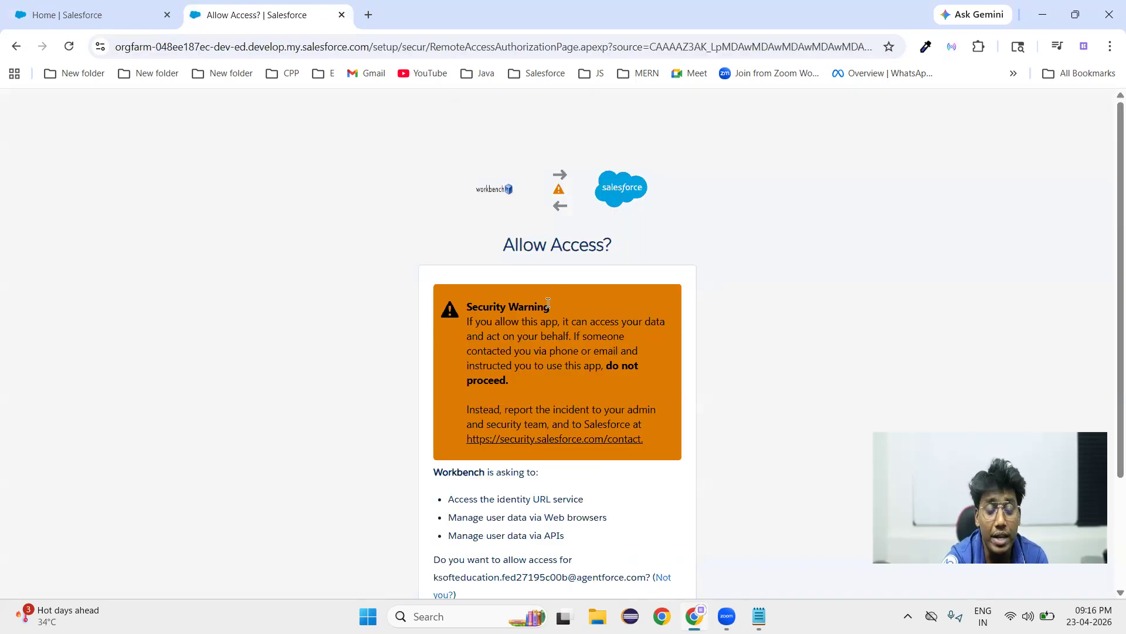
pyautogui.scroll(-2, 548, 303)
pyautogui.click(616, 485)
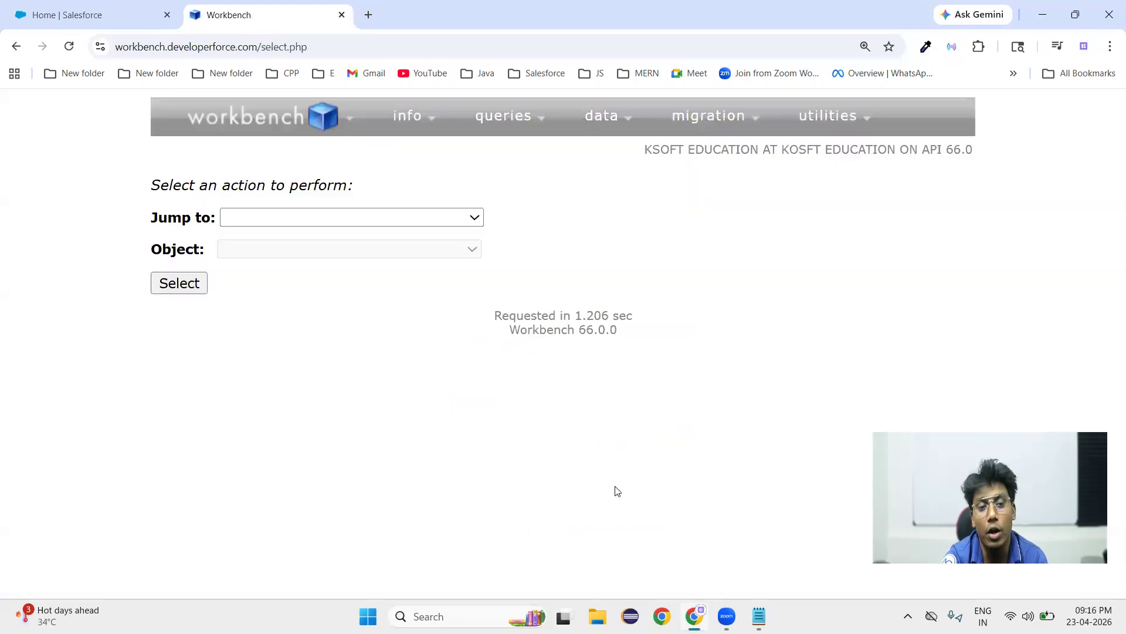
pyautogui.moveTo(828, 133)
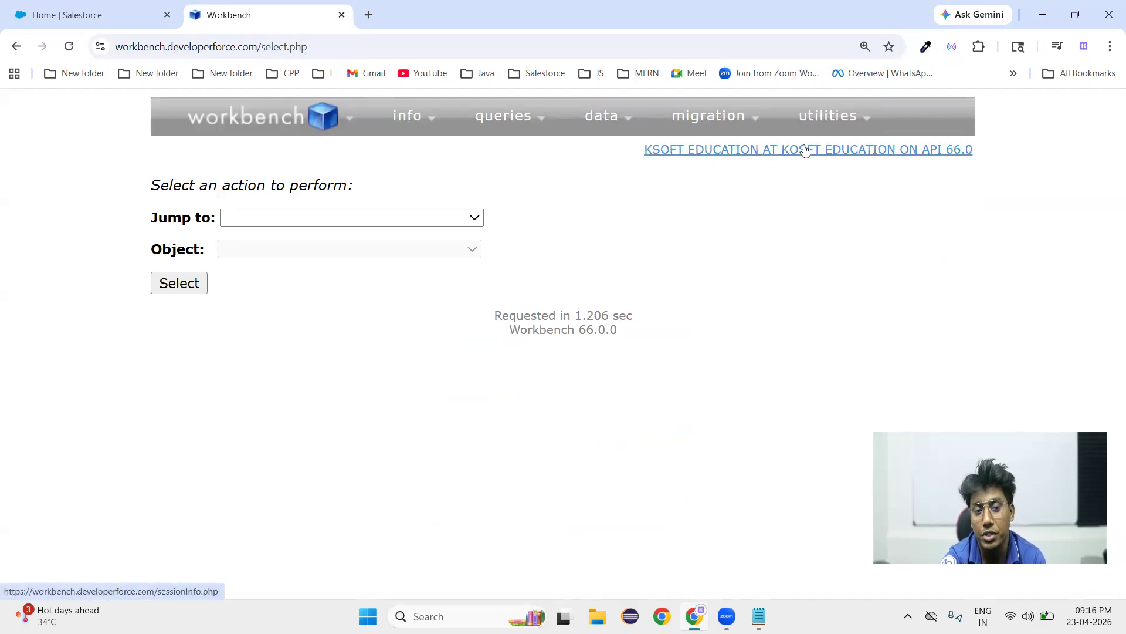
pyautogui.moveTo(817, 162)
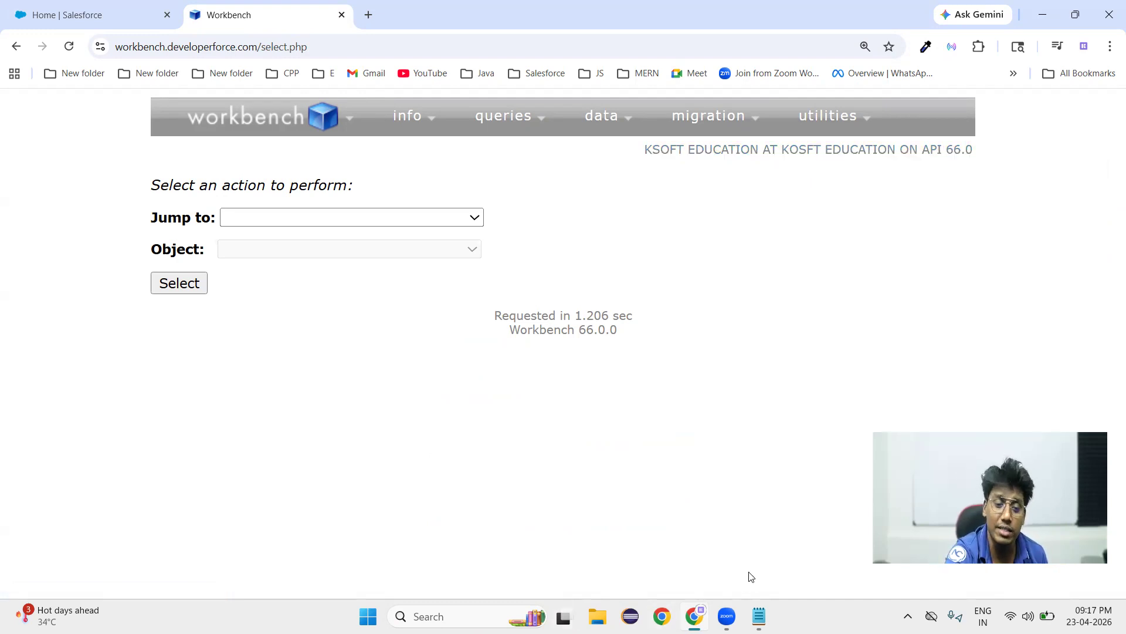
# Switch to Notepad and copy the Data Loader operations from insert to export all beneath the Workbench heading.
pyautogui.click(759, 616)
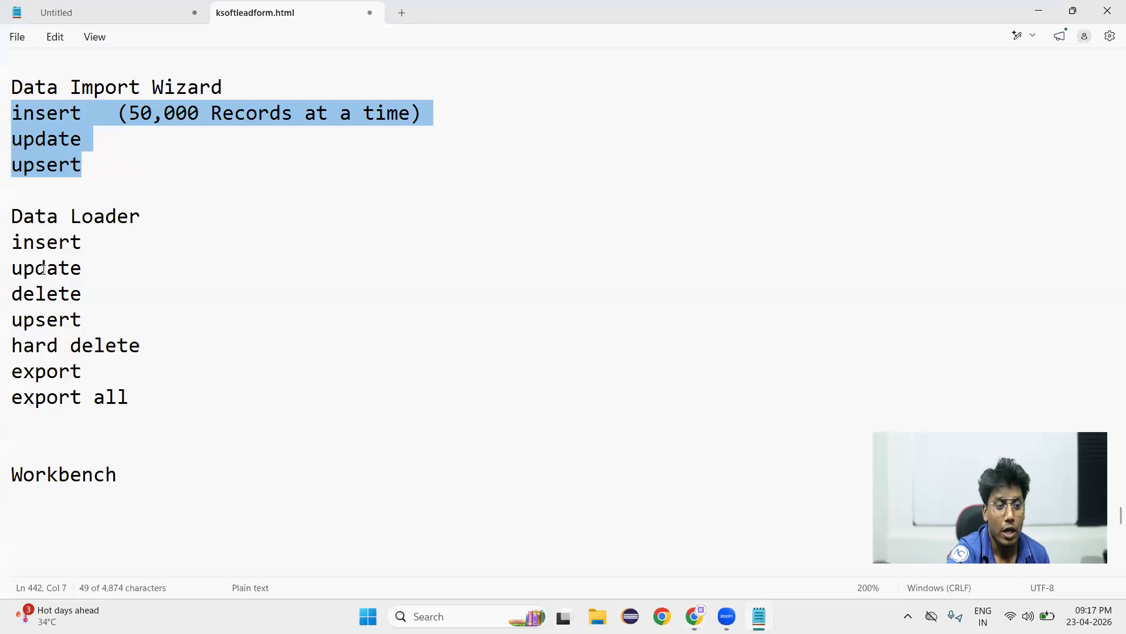
pyautogui.moveTo(15, 241); pyautogui.dragTo(160, 400)
pyautogui.hotkey('ctrl', 'c')
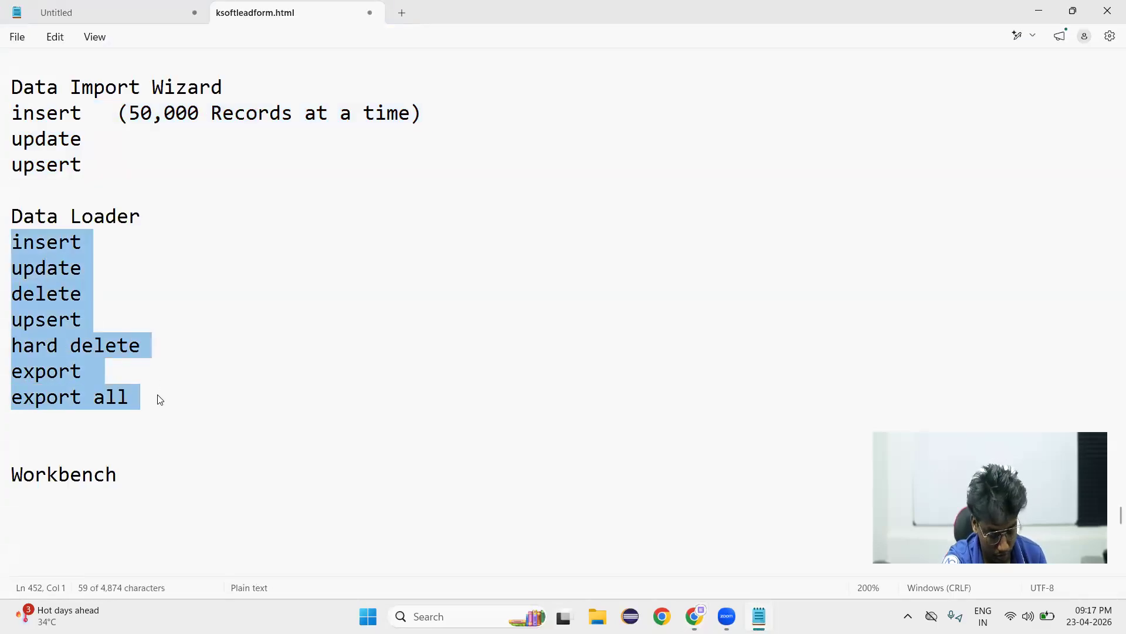
pyautogui.click(101, 498)
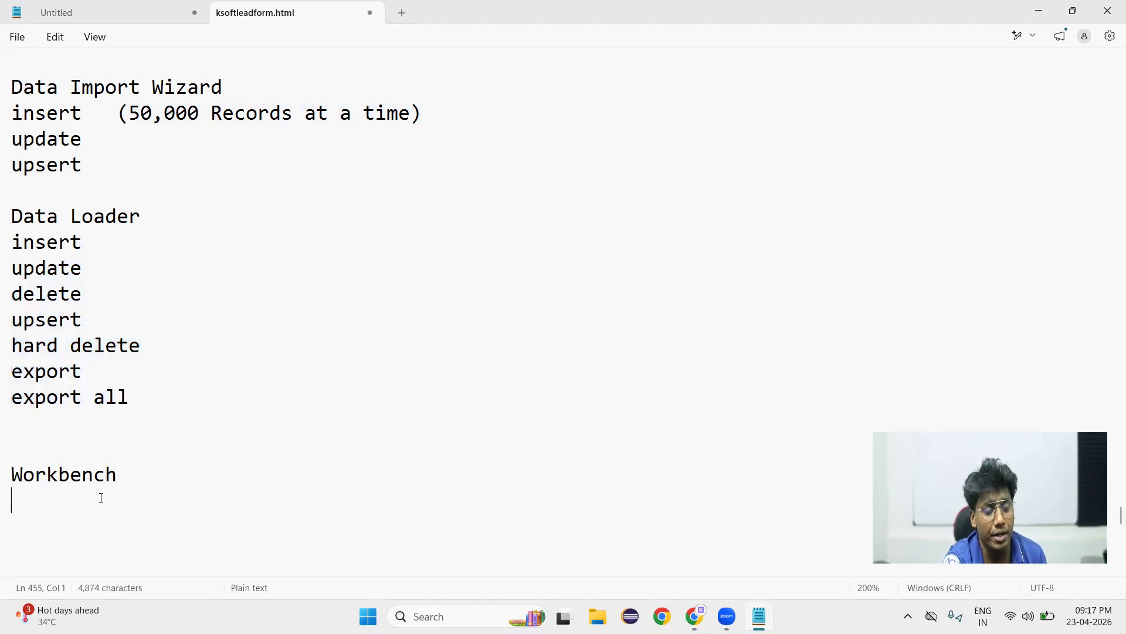
pyautogui.hotkey('ctrl', 'v')
# Add "undelete" after upsert in the Workbench list, replace its "hard delete" with "purge (Permanently delete)", and minimize the notes.
pyautogui.click(121, 447)
pyautogui.press('Return')
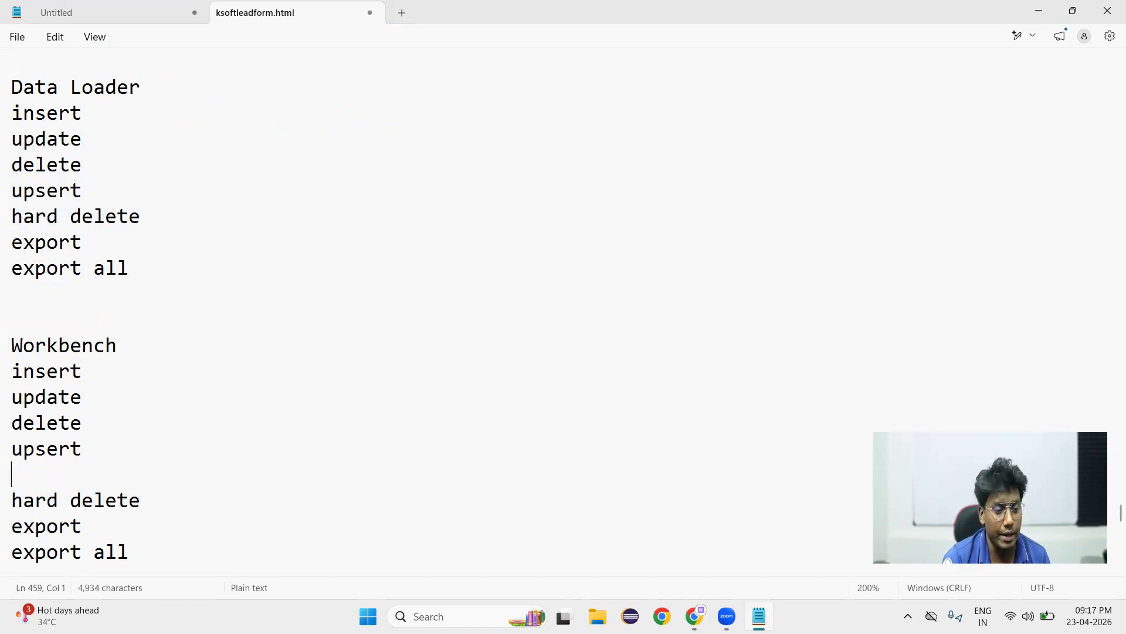
pyautogui.write('undelete')
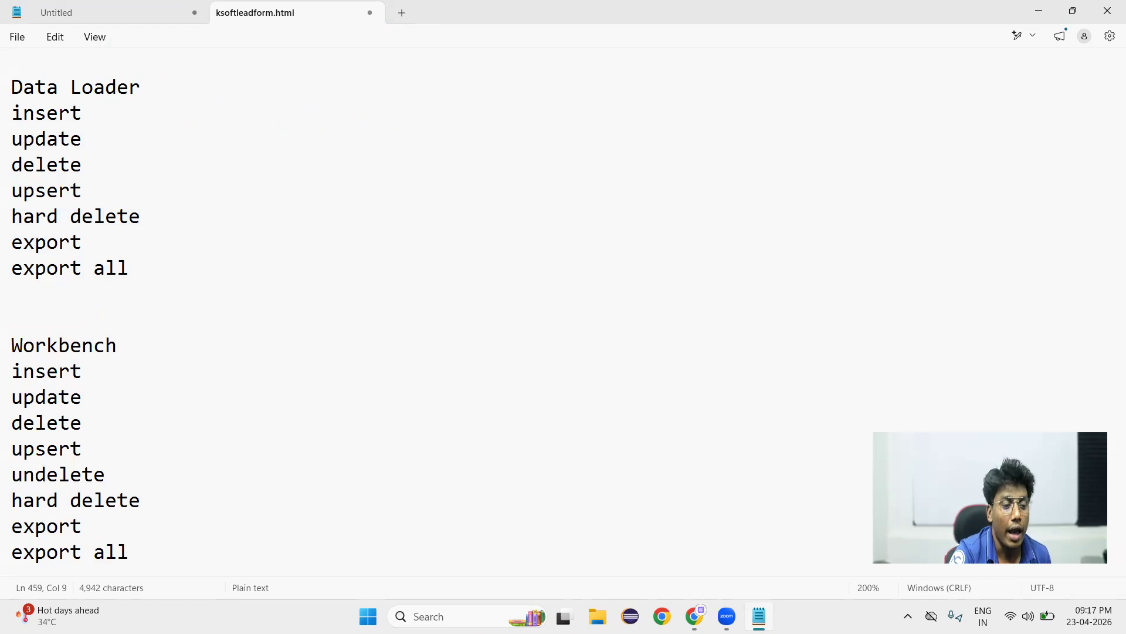
pyautogui.moveTo(147, 500); pyautogui.dragTo(13, 506)
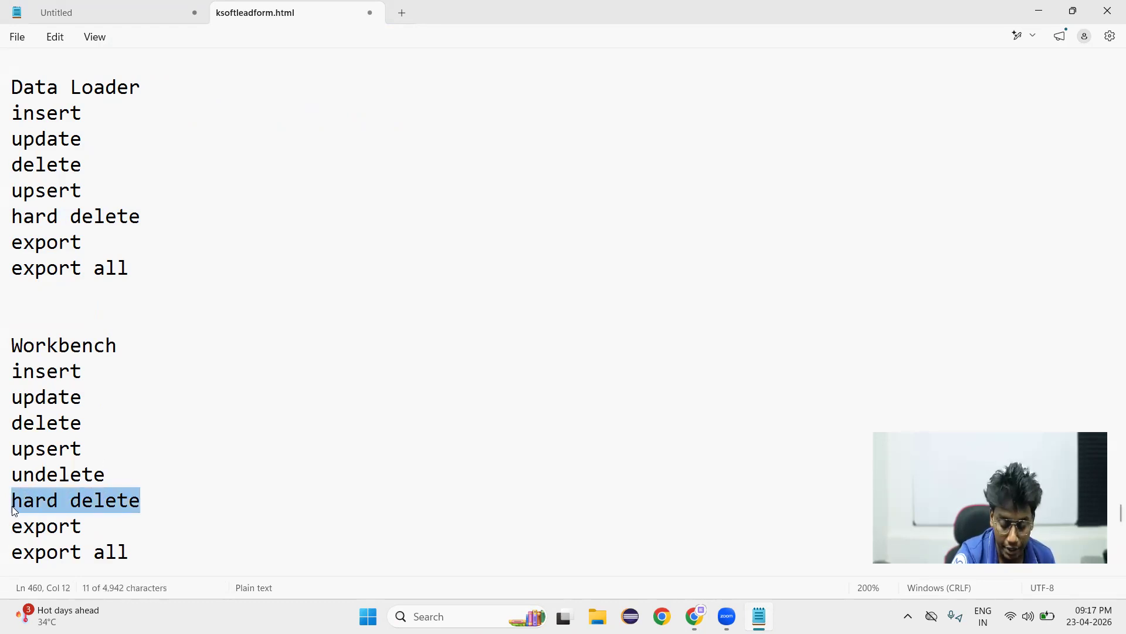
pyautogui.press('BackSpace')
pyautogui.write('purge')
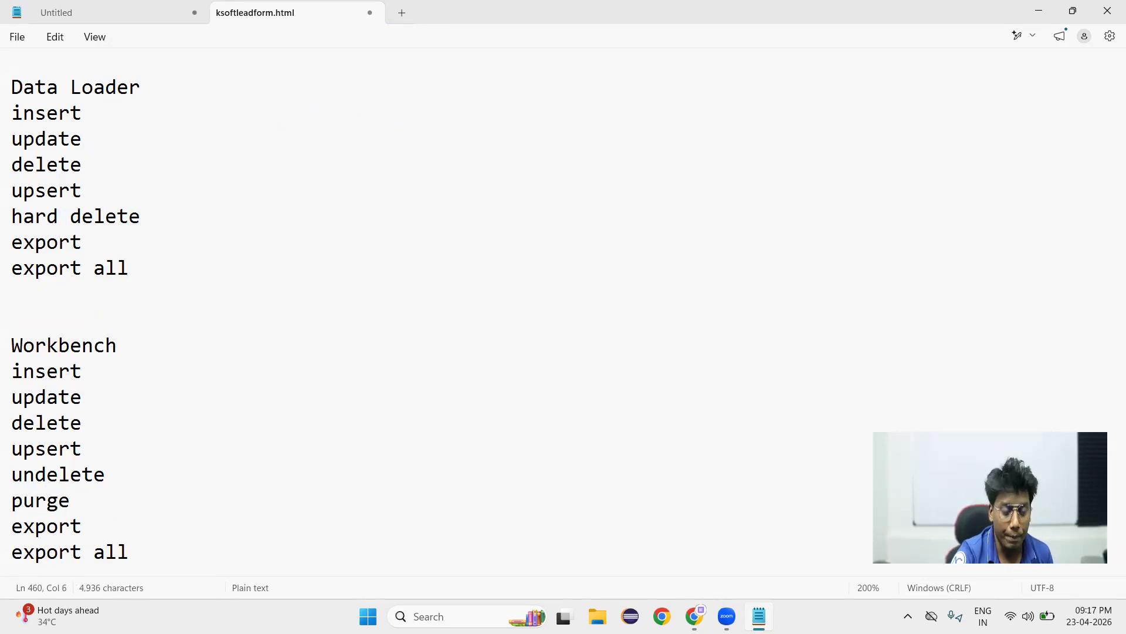
pyautogui.write(' (Permanently delete)')
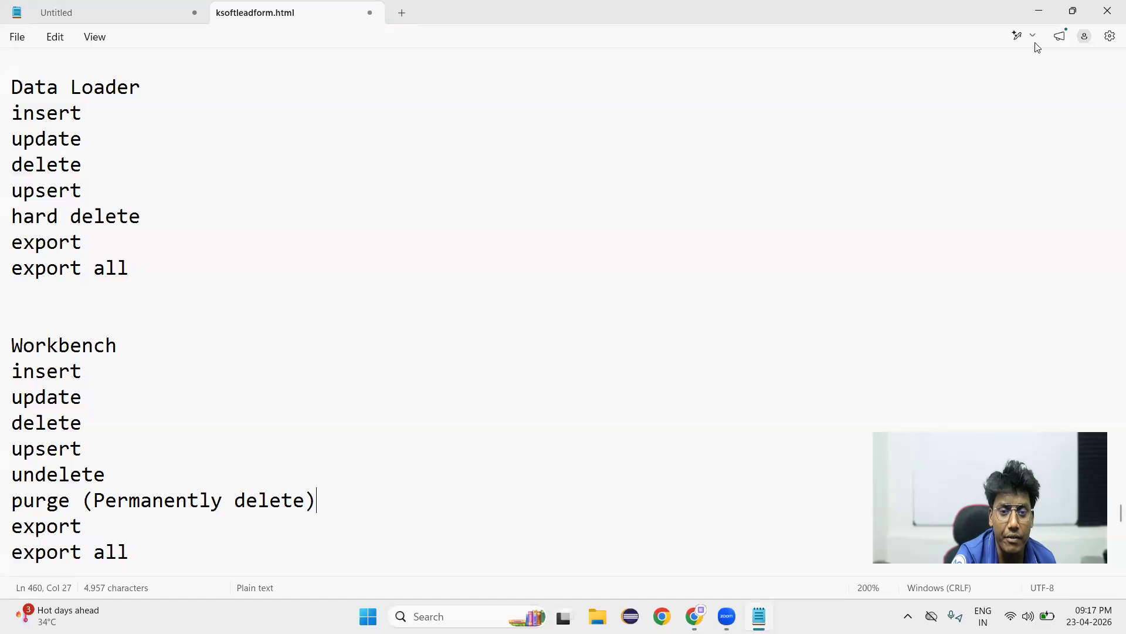
pyautogui.click(1039, 13)
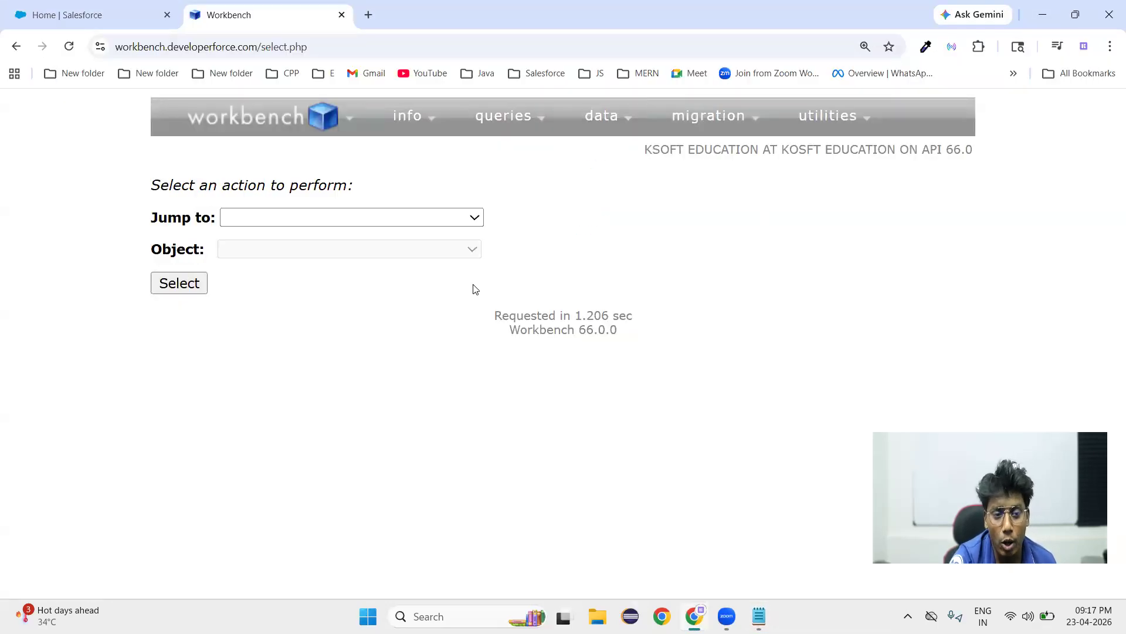
# Open Workbench's data Insert page and set the record source to From File.
pyautogui.moveTo(618, 117)
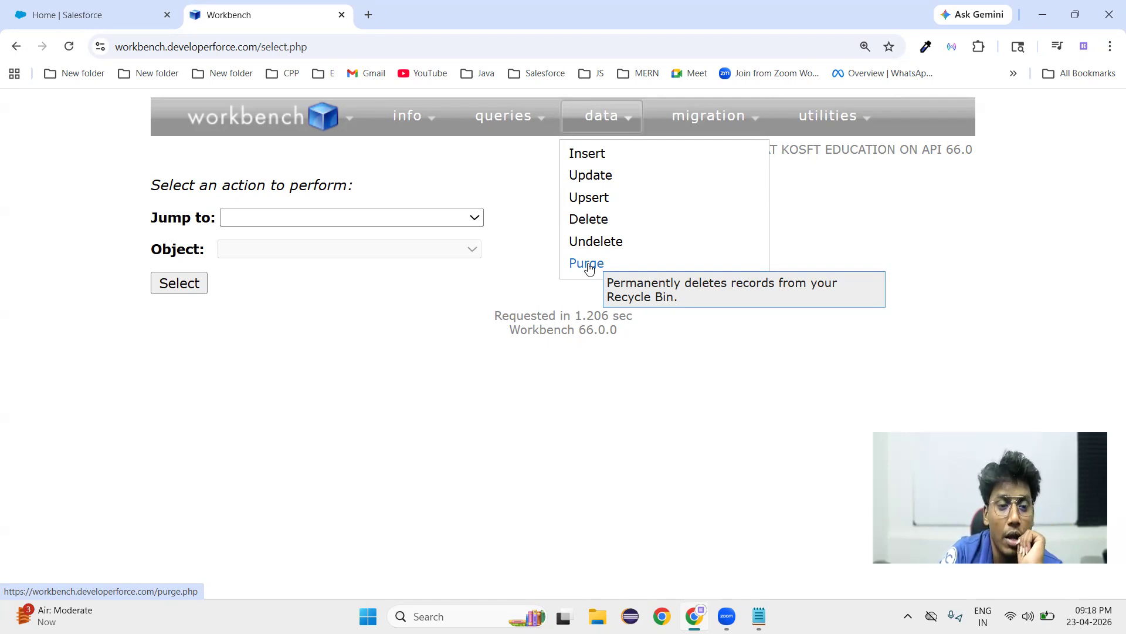
pyautogui.click(586, 159)
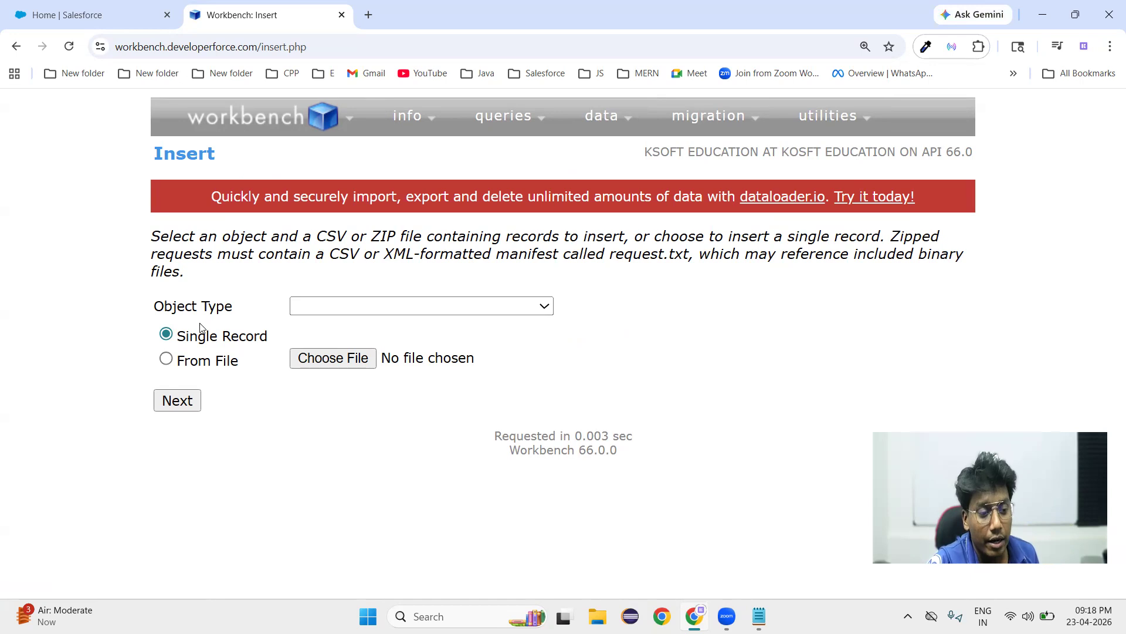
pyautogui.click(167, 361)
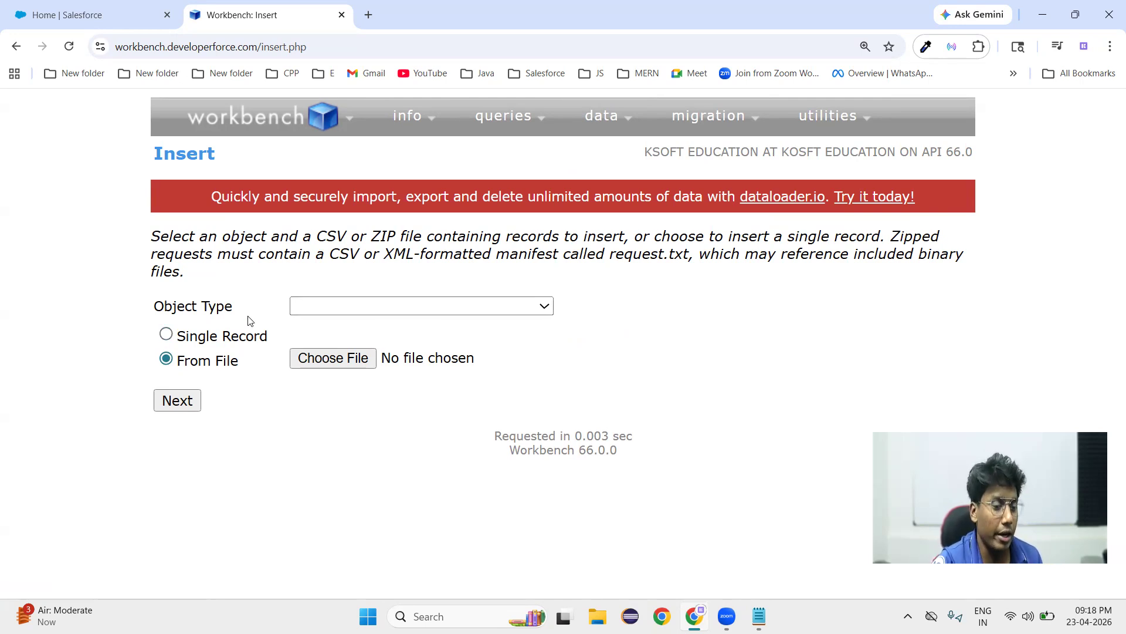
# Choose the leadImport CSV file from the Desktop as the file to insert.
pyautogui.click(322, 365)
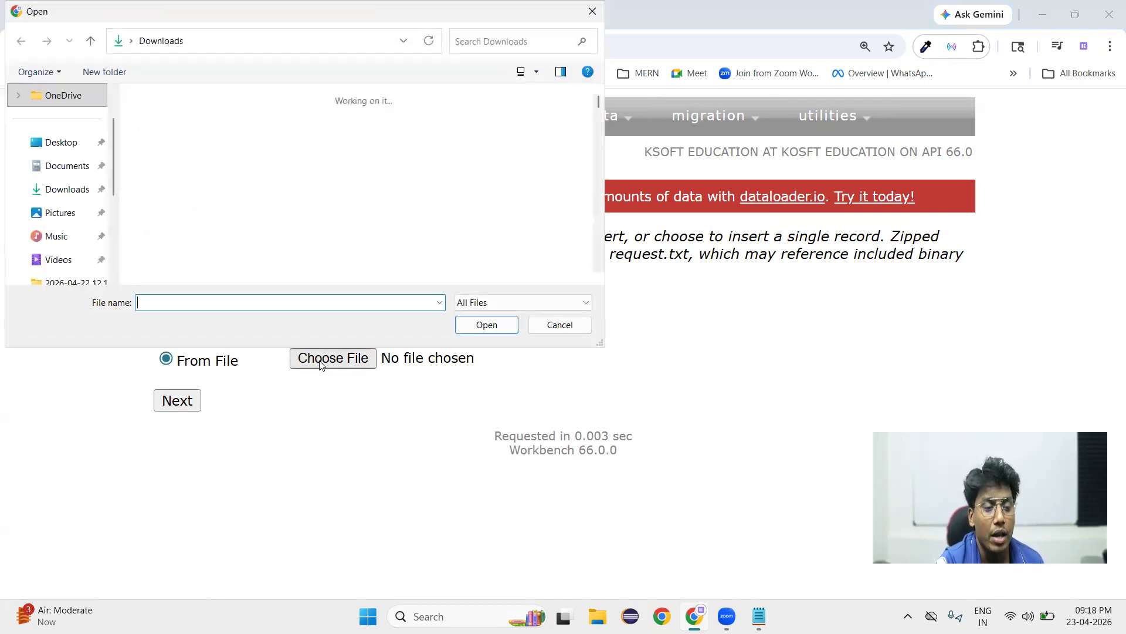
pyautogui.scroll(-3, 197, 205)
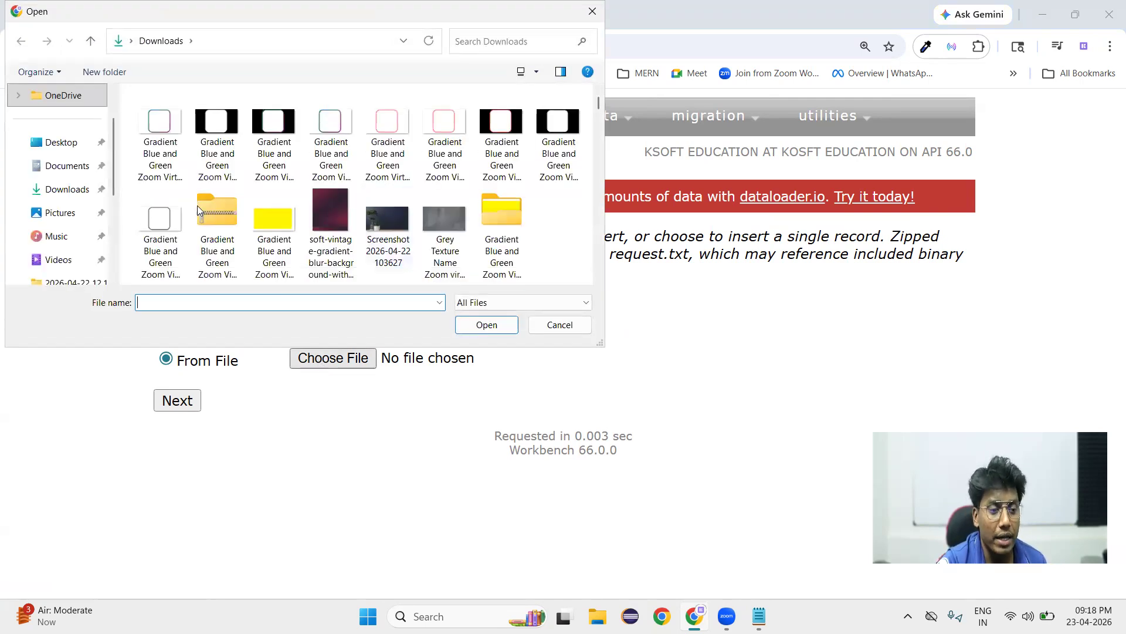
pyautogui.click(63, 166)
pyautogui.click(61, 147)
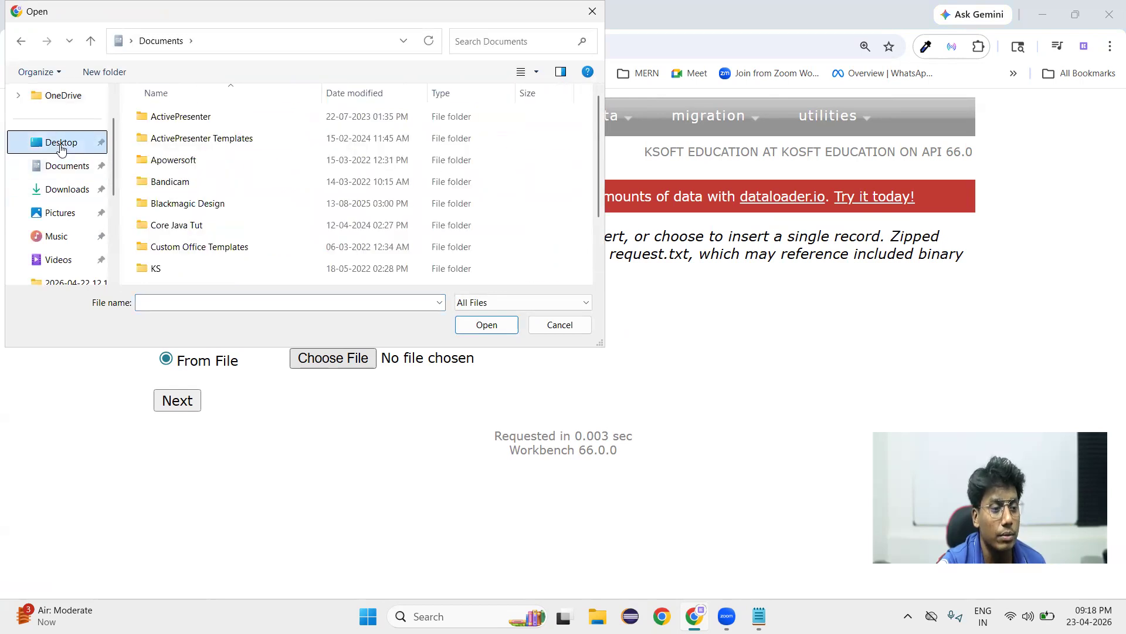
pyautogui.scroll(-3, 364, 206)
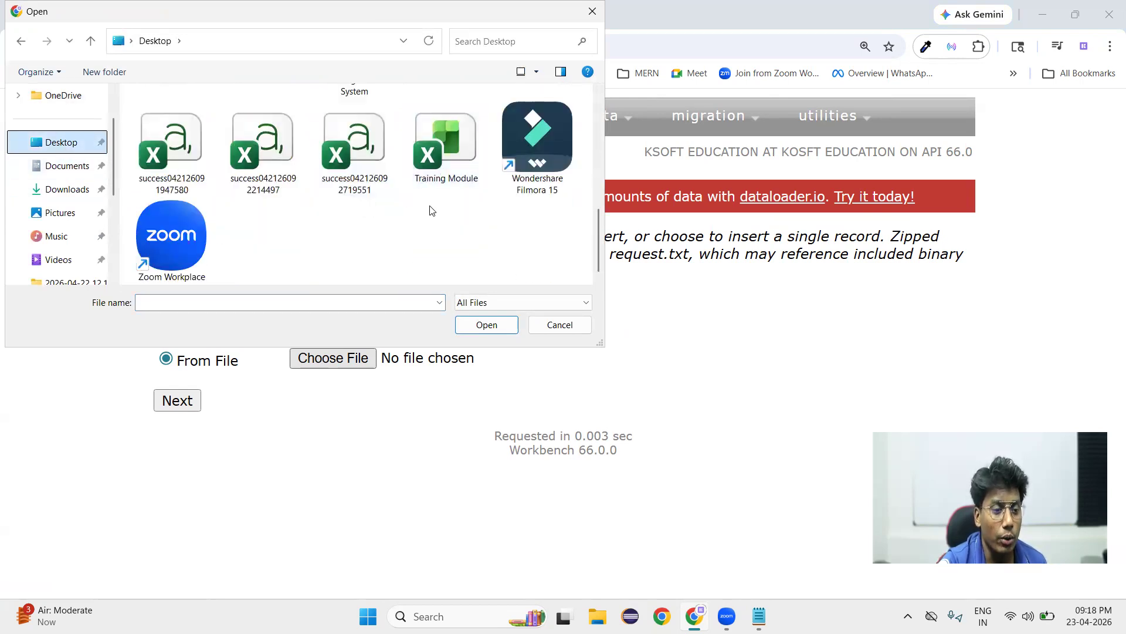
pyautogui.scroll(2, 429, 205)
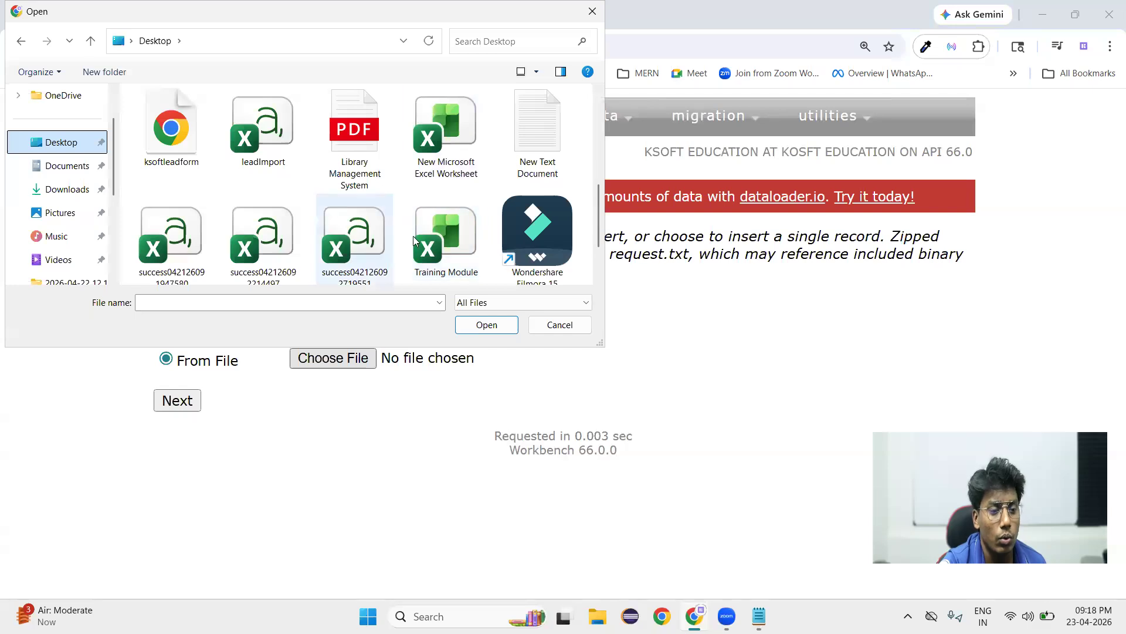
pyautogui.scroll(2, 447, 223)
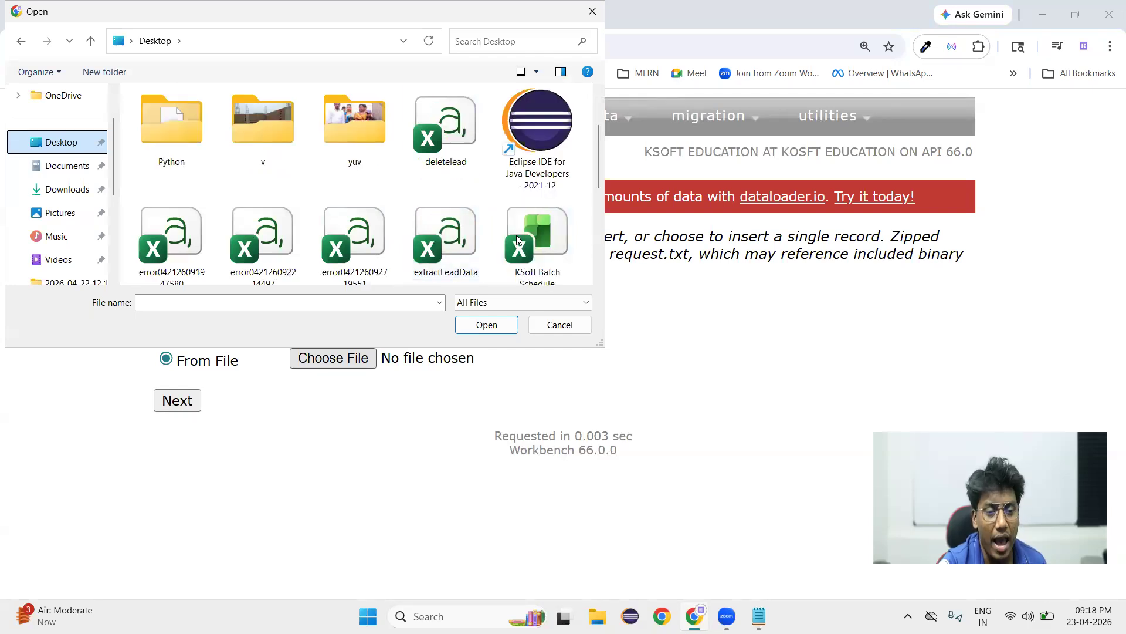
pyautogui.click(448, 242)
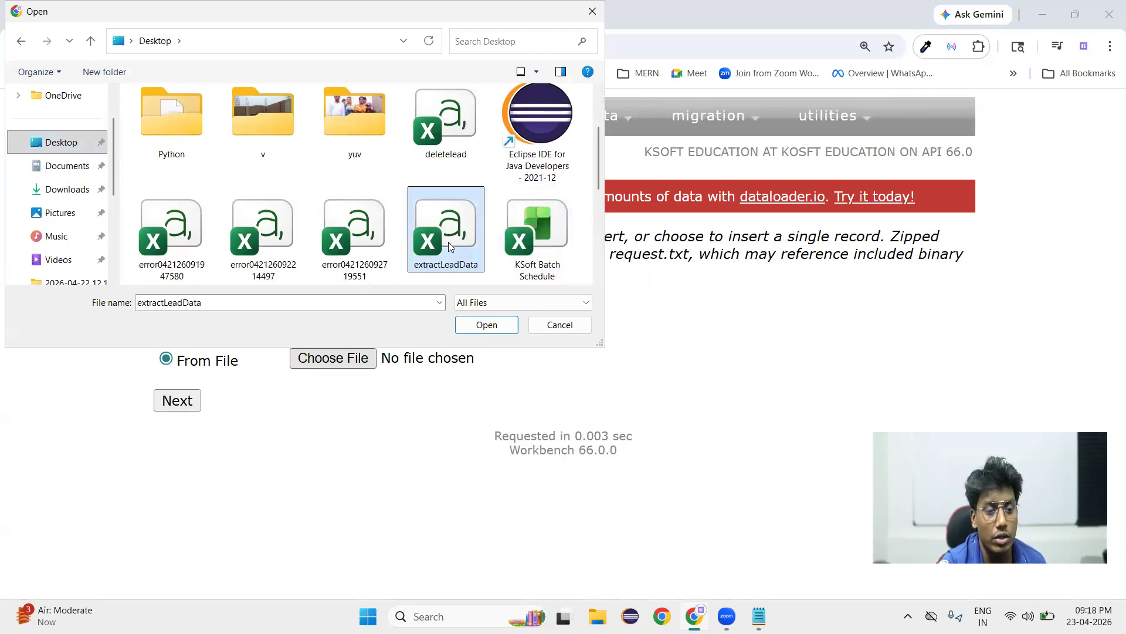
pyautogui.scroll(-1, 448, 242)
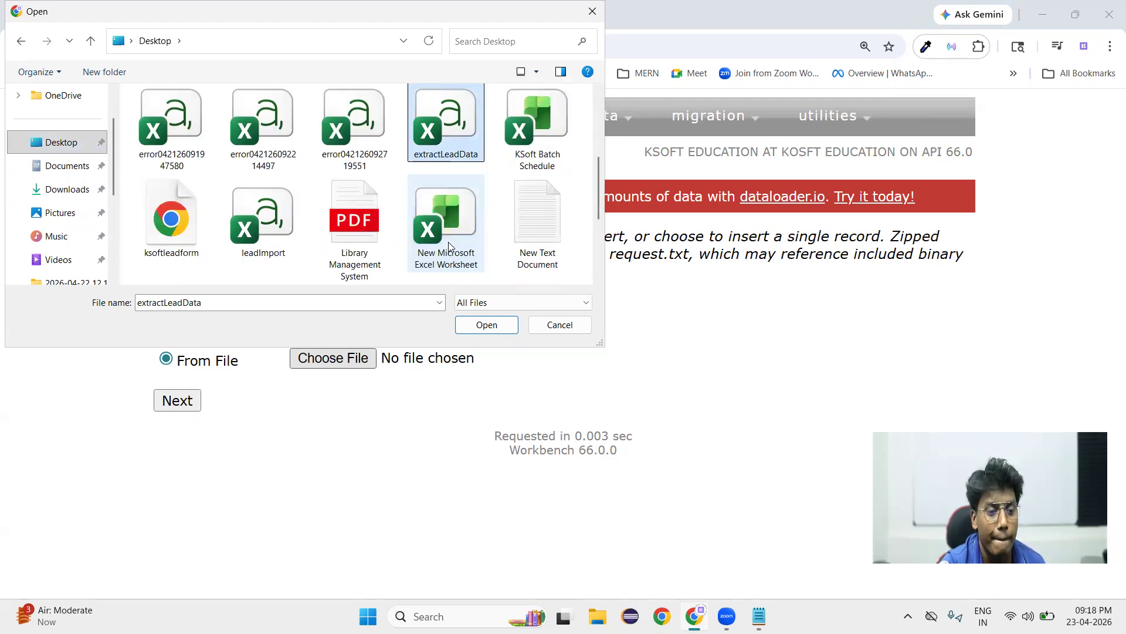
pyautogui.click(284, 236)
pyautogui.click(486, 324)
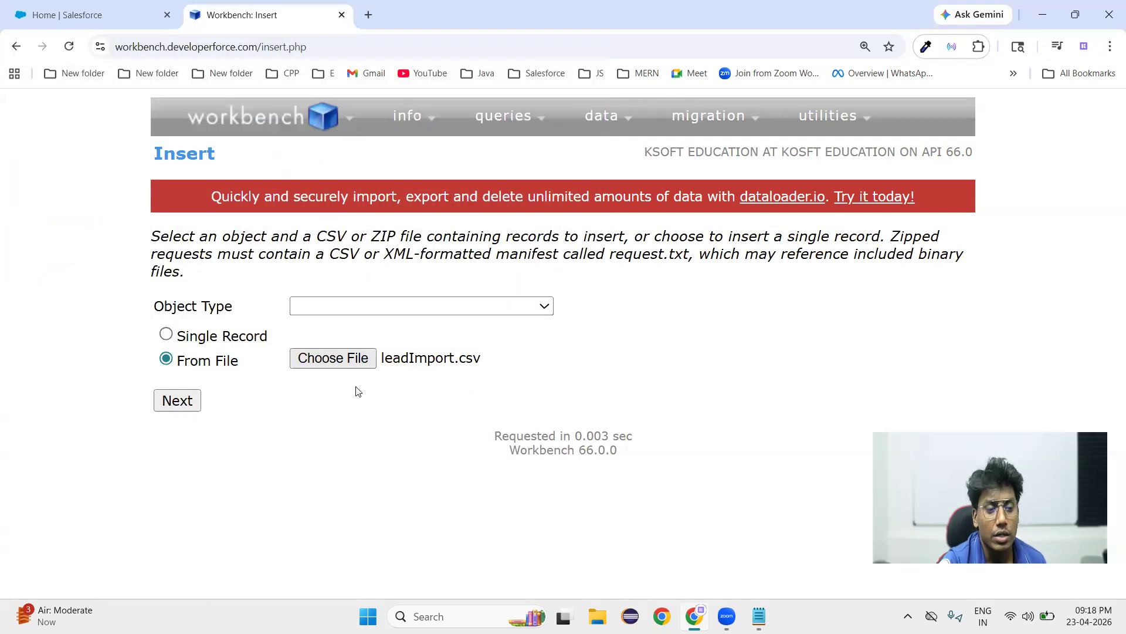
# Try to continue without an object type, return to the insert form and set the object type to Lead.
pyautogui.click(176, 408)
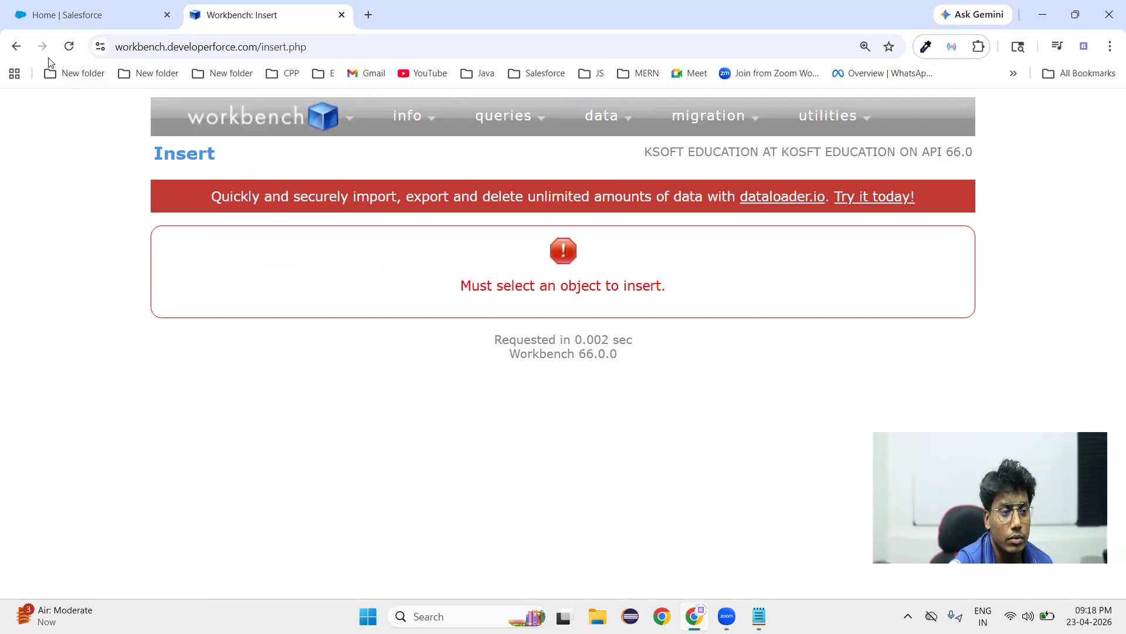
pyautogui.click(16, 46)
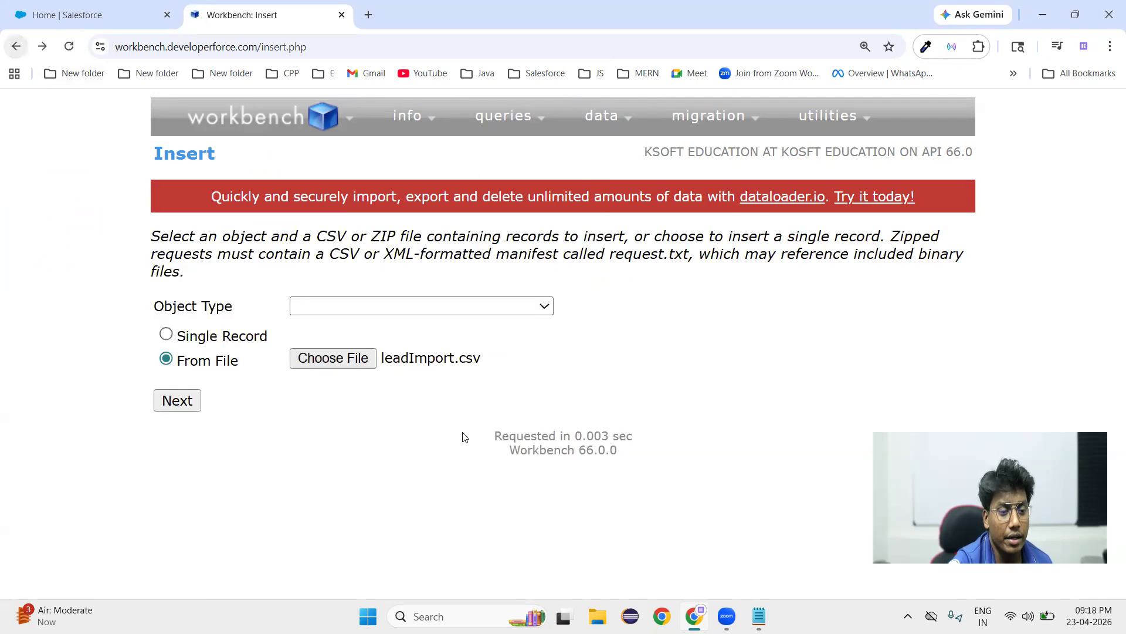
pyautogui.click(372, 310)
pyautogui.scroll(-15, 452, 236)
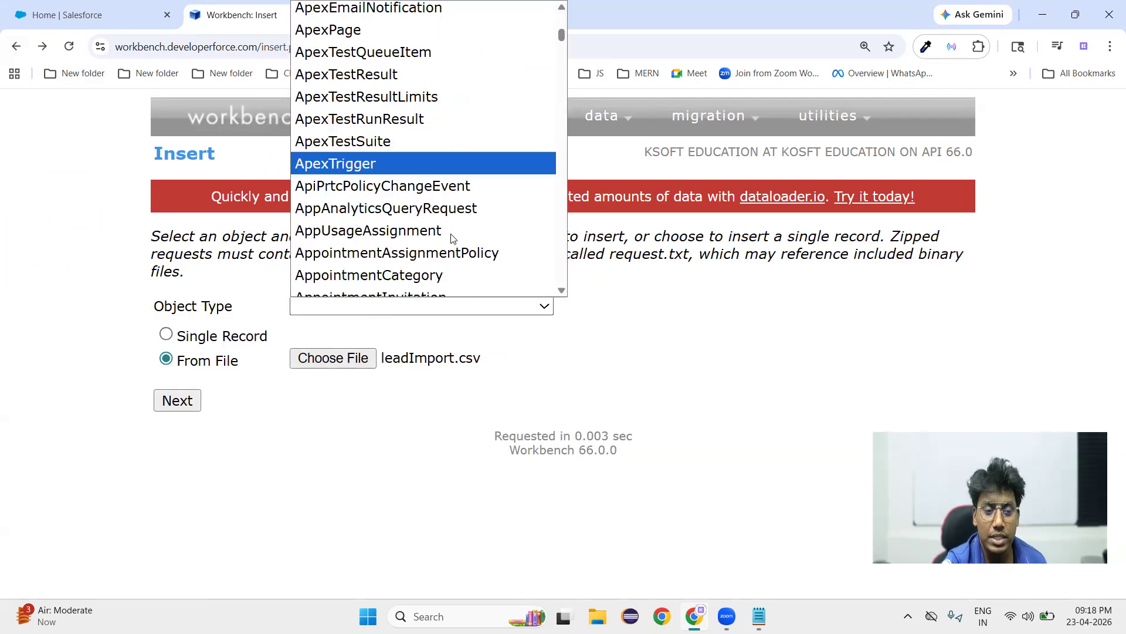
pyautogui.scroll(-20, 451, 236)
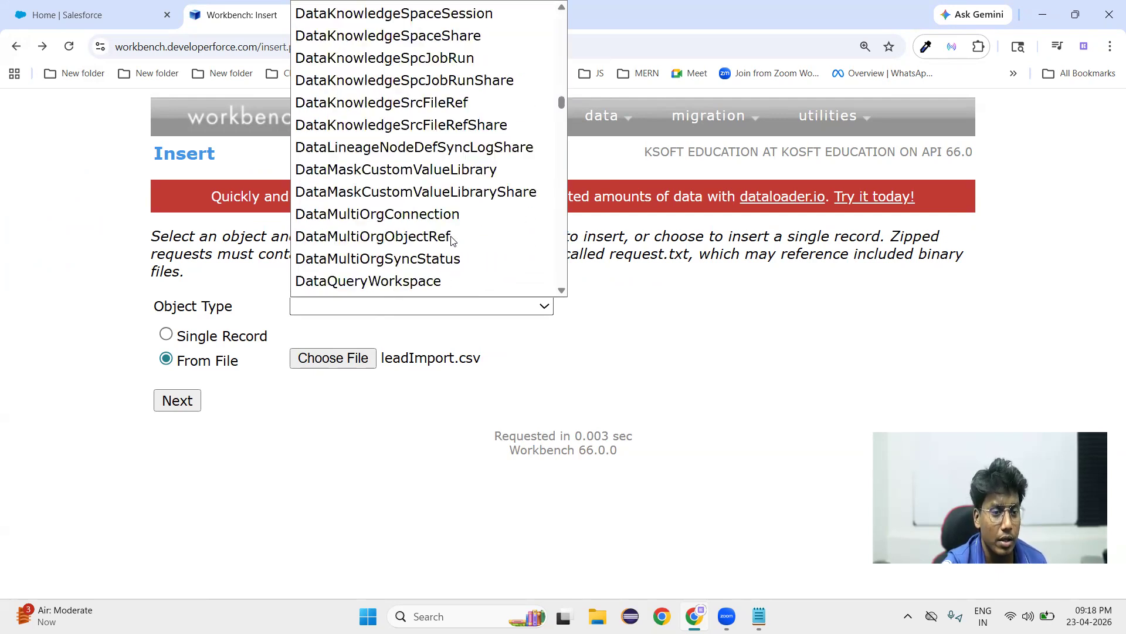
pyautogui.scroll(-15, 433, 189)
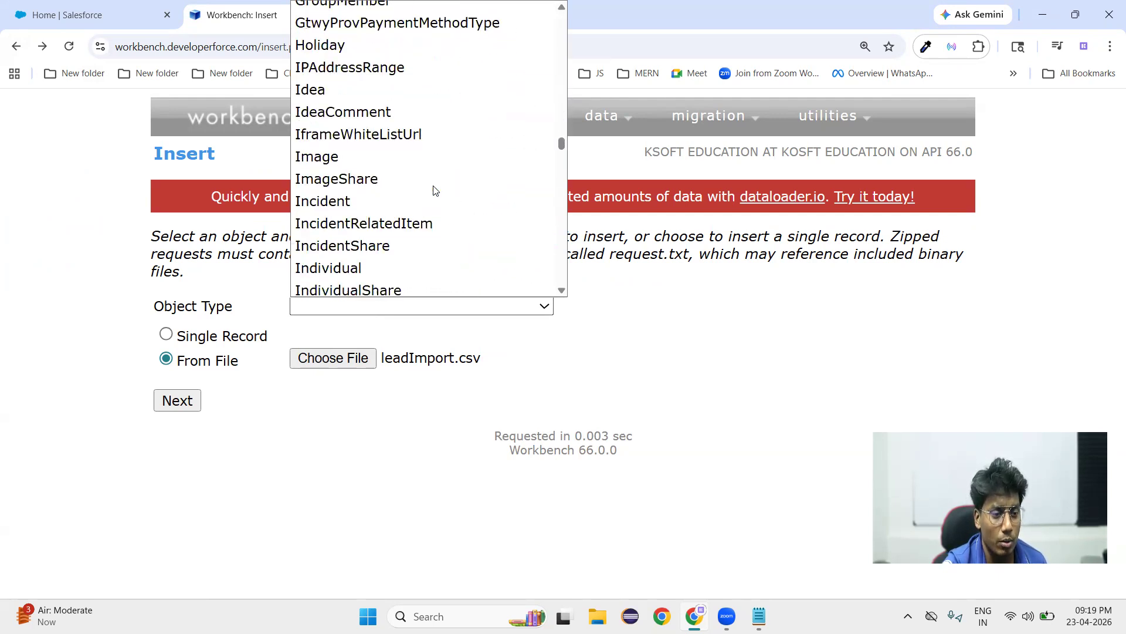
pyautogui.click(322, 110)
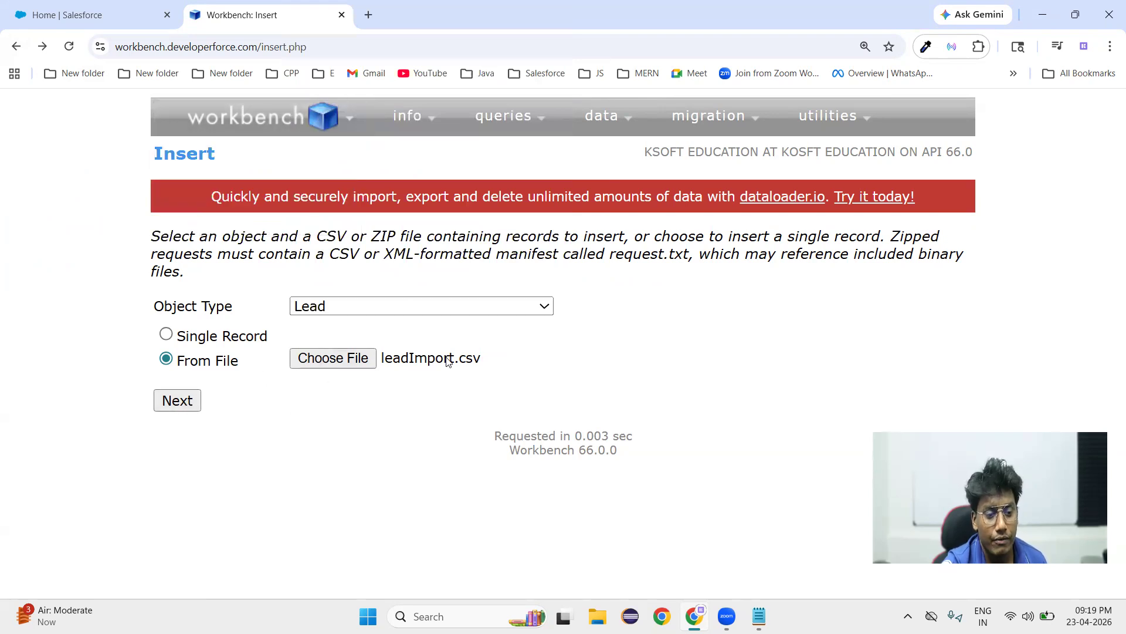
# Upload leadImport.csv for the Lead insert and map the LastName field to the CSV's Last Name column.
pyautogui.click(184, 405)
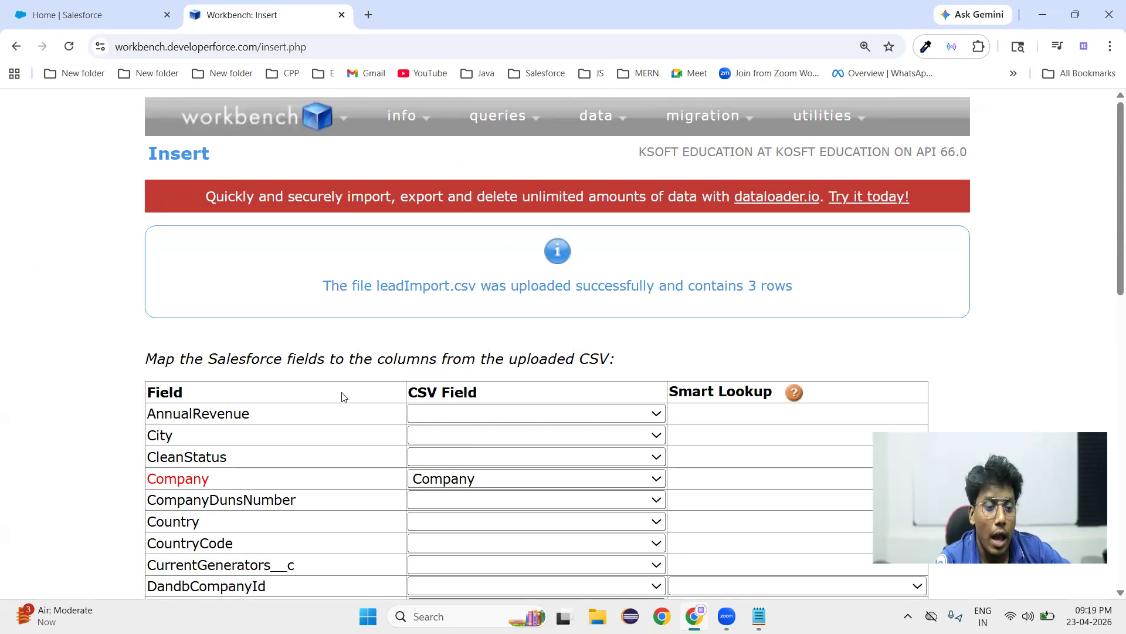
pyautogui.scroll(-1, 393, 431)
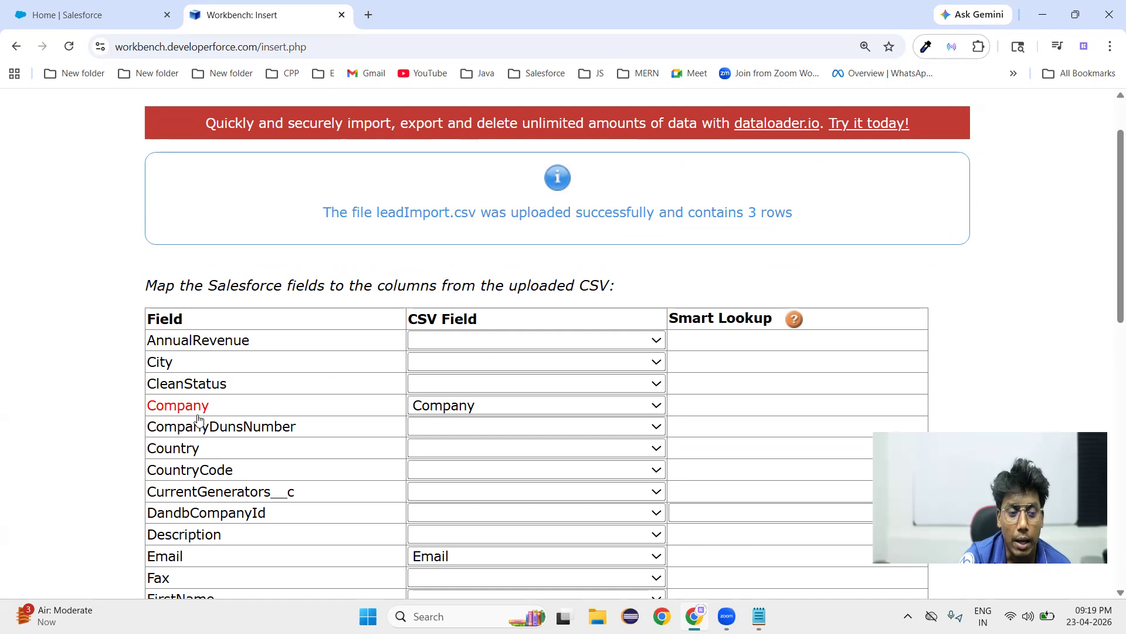
pyautogui.scroll(-1, 429, 477)
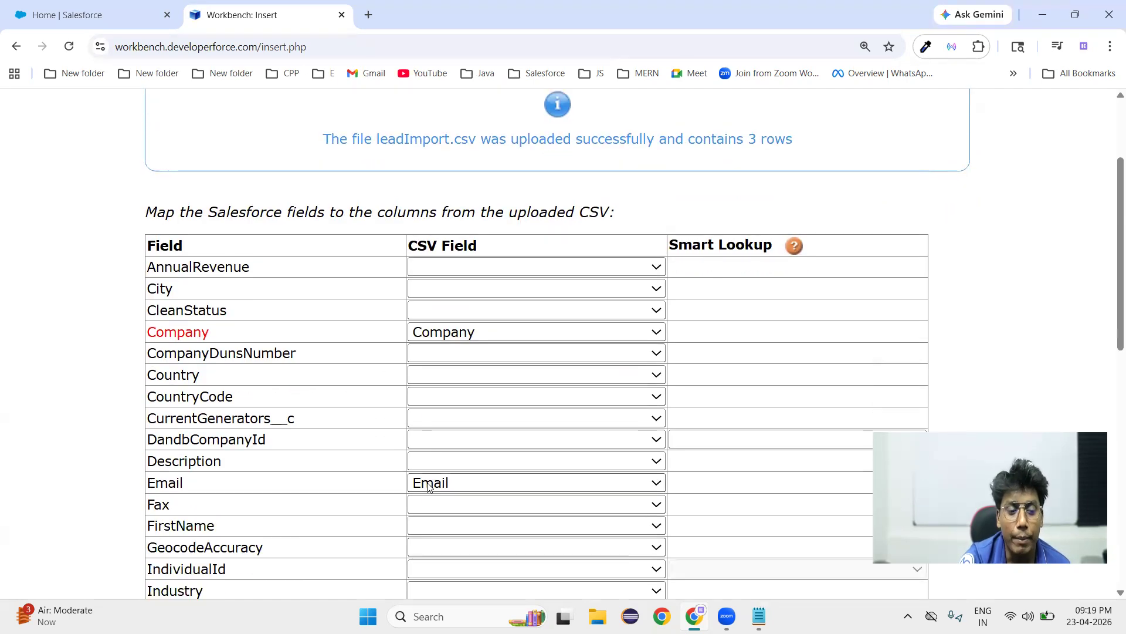
pyautogui.scroll(-5, 424, 478)
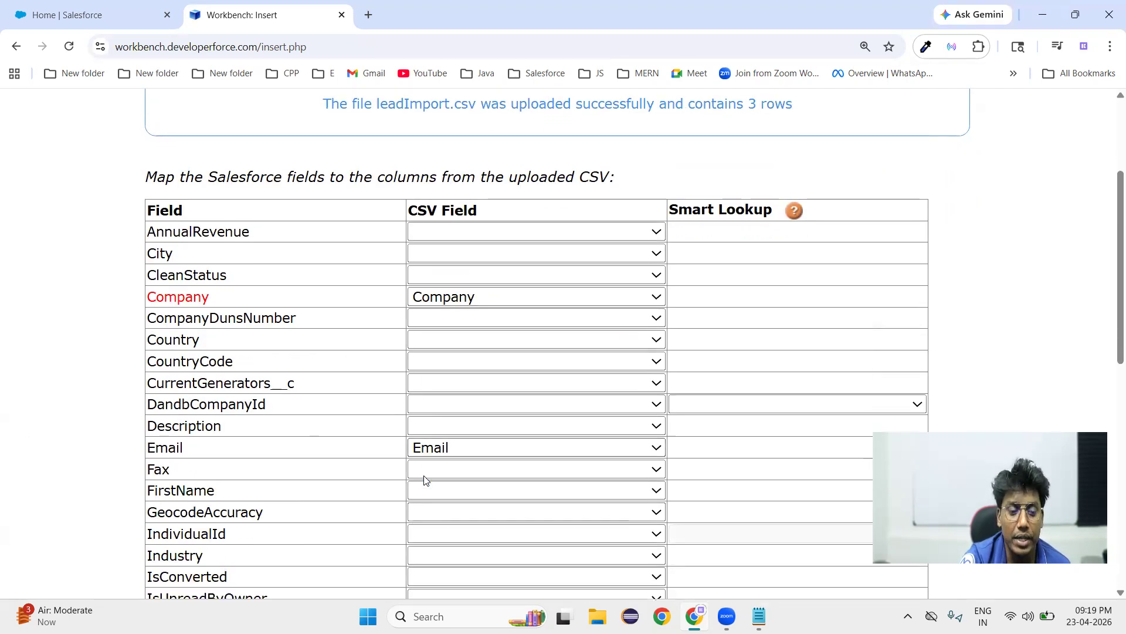
pyautogui.scroll(-3, 425, 478)
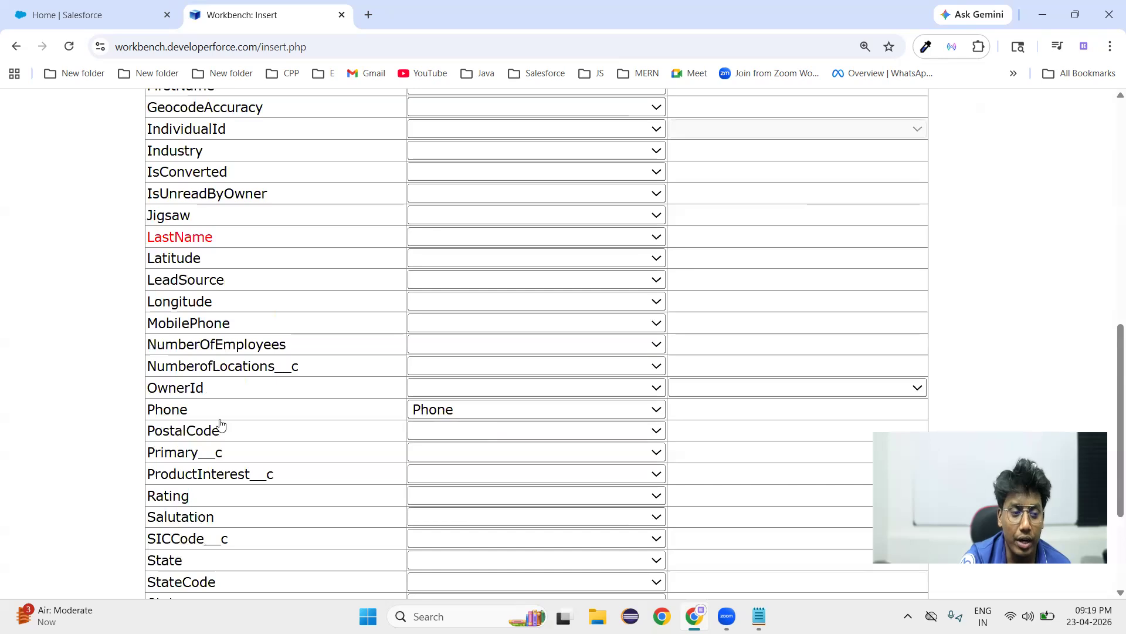
pyautogui.scroll(3, 189, 423)
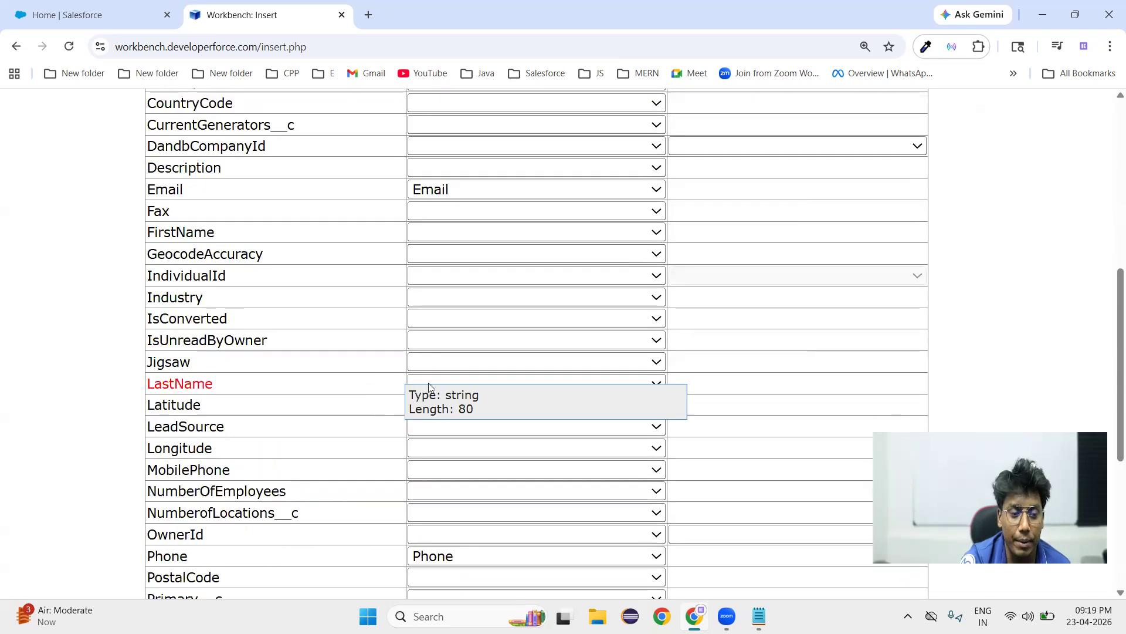
pyautogui.click(446, 384)
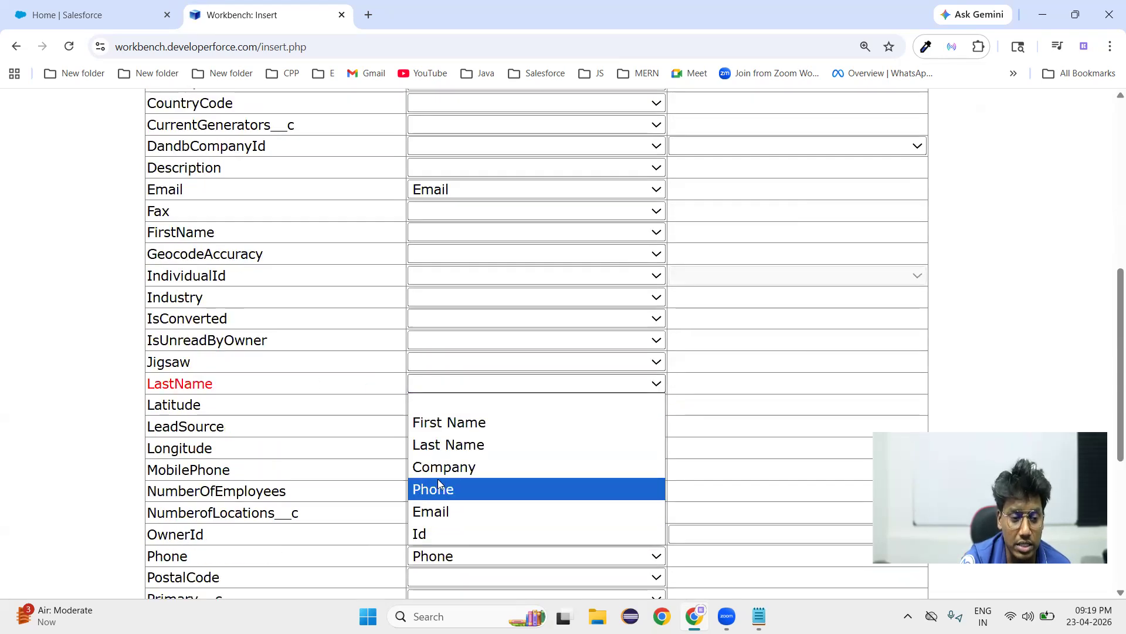
pyautogui.click(449, 445)
# Submit the field mappings and confirm the insert of the Lead records without Bulk API processing.
pyautogui.scroll(-7, 452, 452)
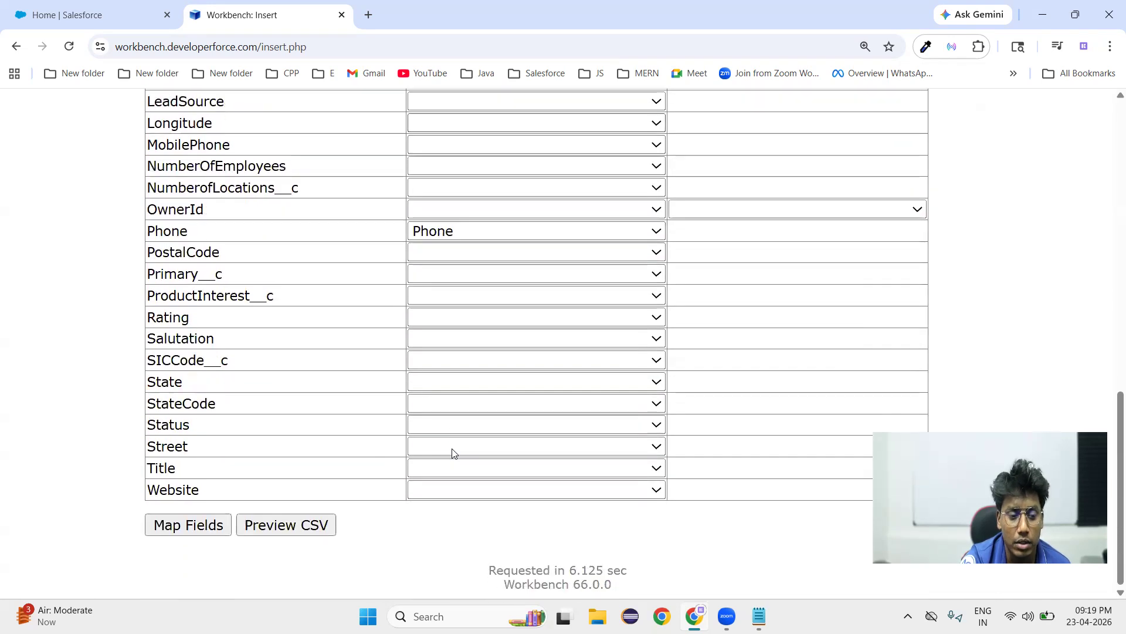
pyautogui.click(188, 524)
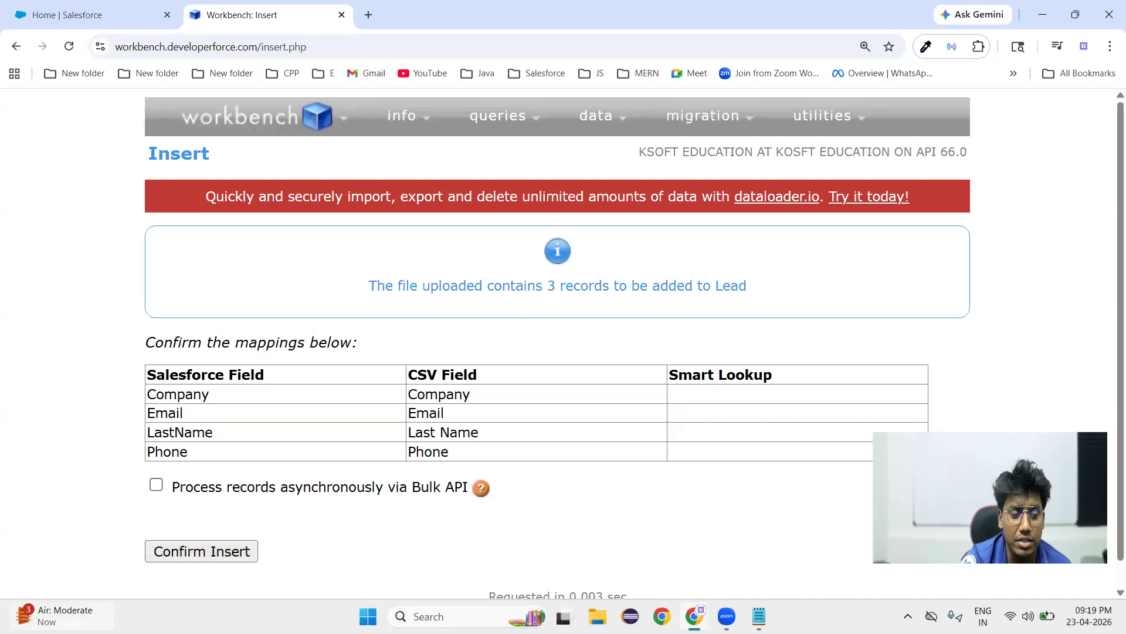
pyautogui.click(221, 562)
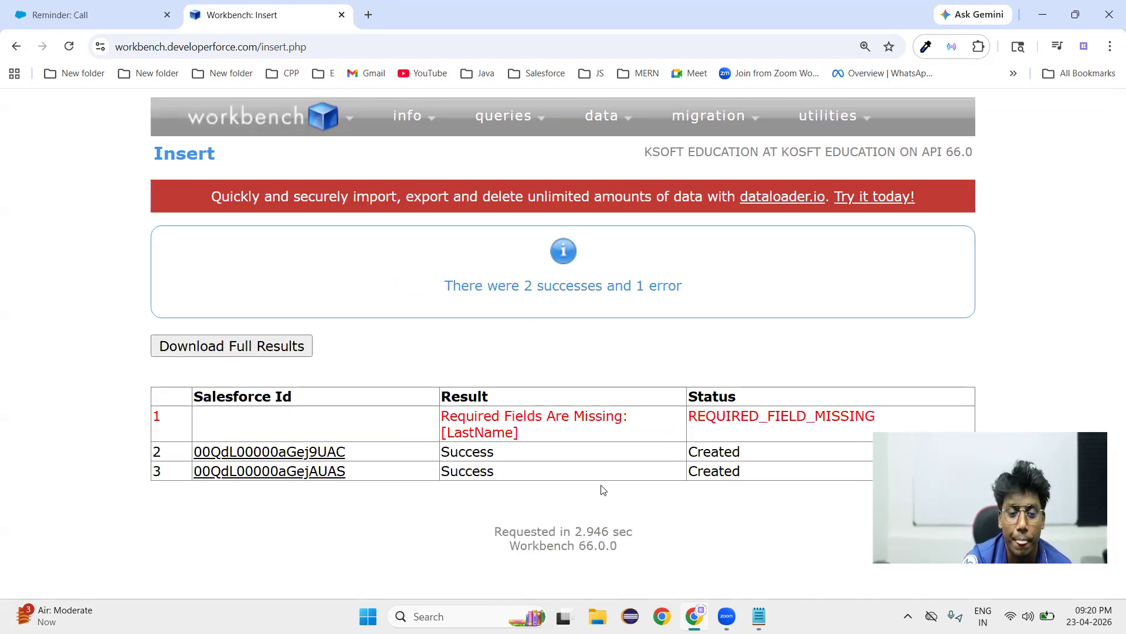
# Review the result of each inserted row and download the full insert results.
pyautogui.doubleClick(481, 453)
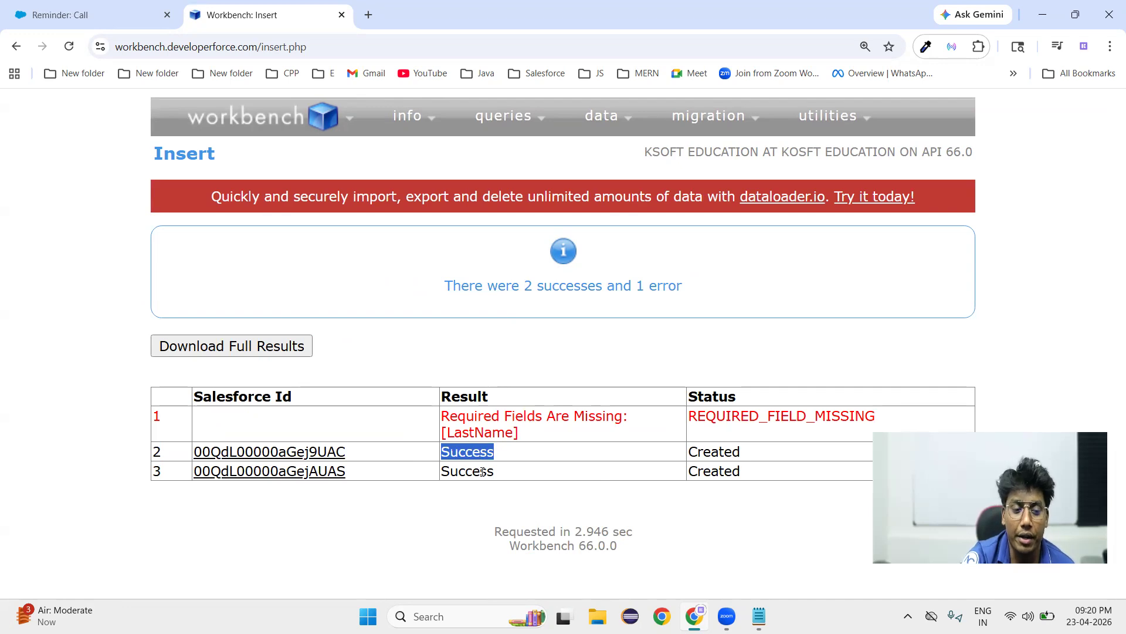
pyautogui.doubleClick(492, 470)
pyautogui.doubleClick(492, 433)
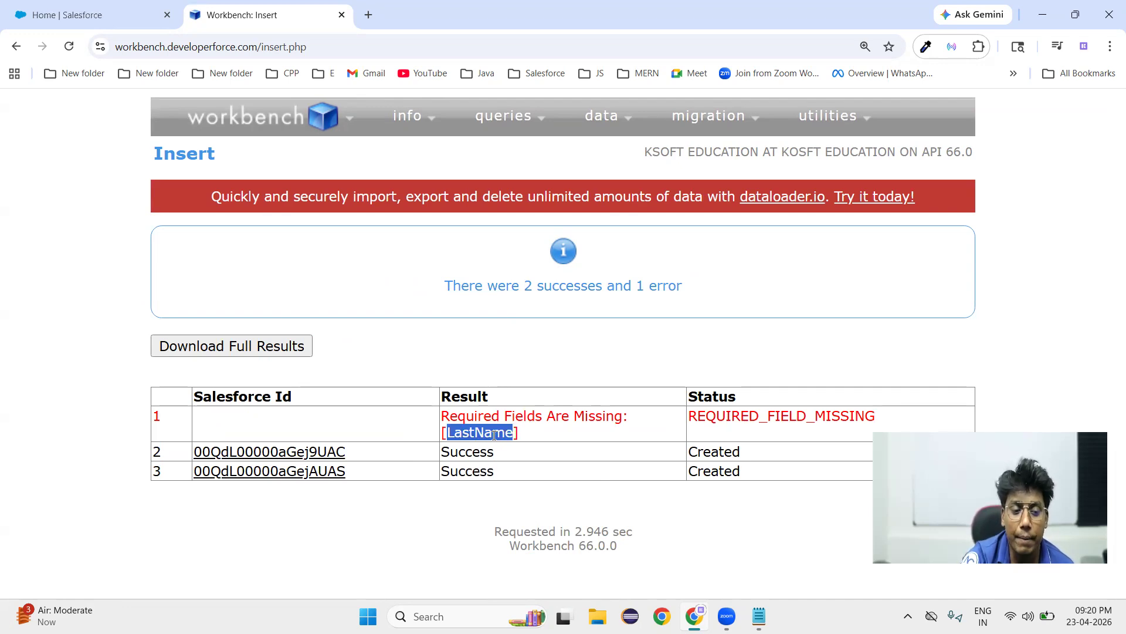
pyautogui.click(557, 440)
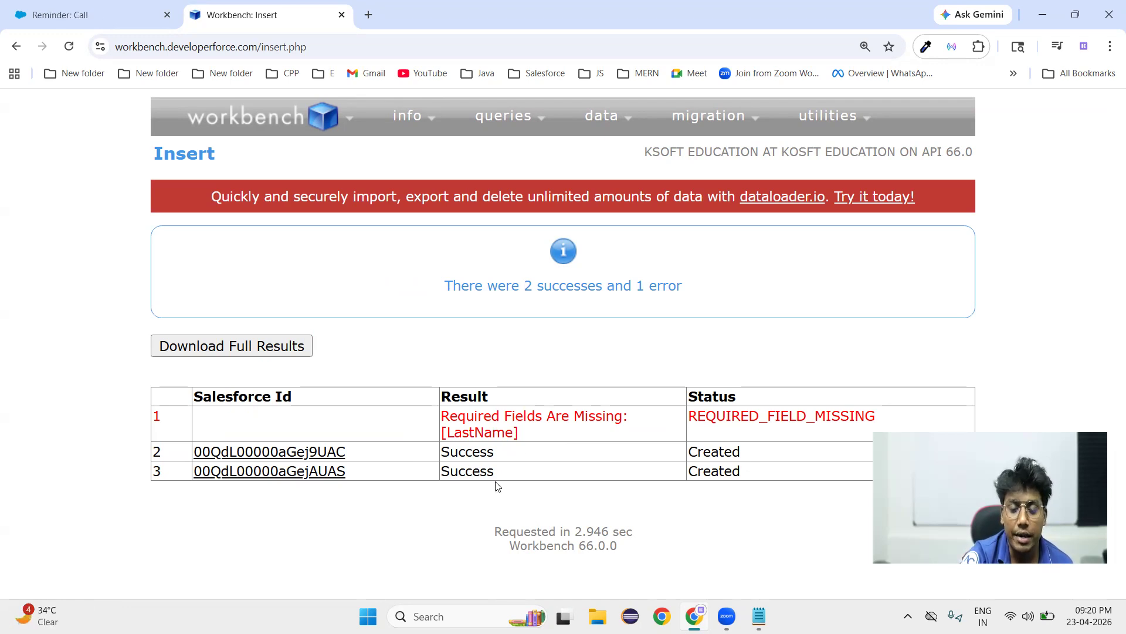
pyautogui.click(238, 350)
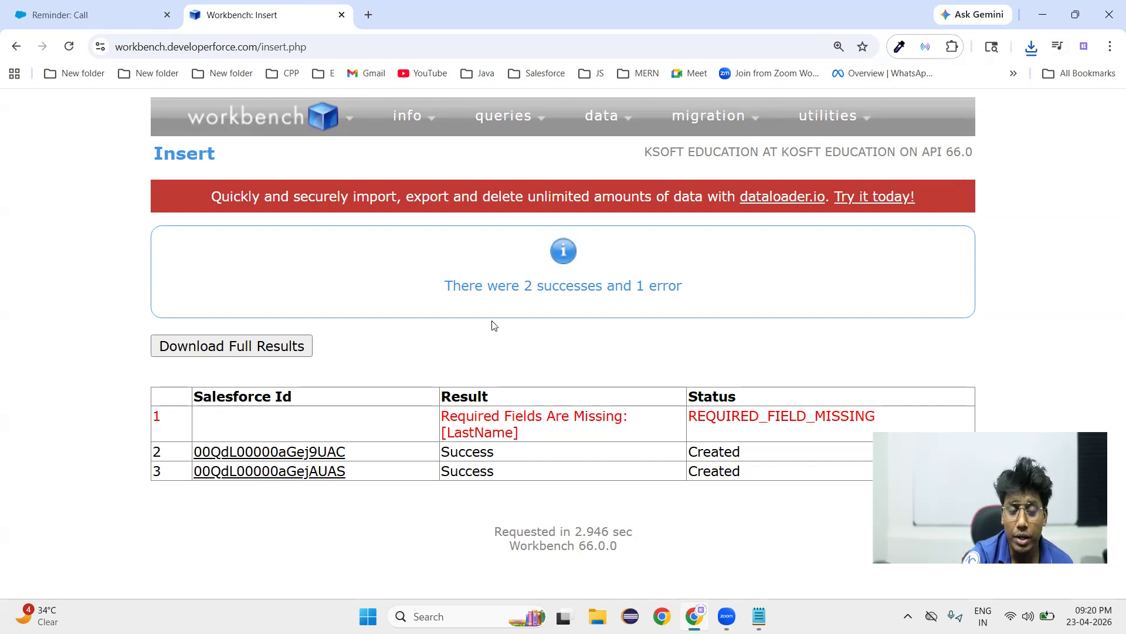
# Switch to the Salesforce org and show the Leads in the All Open Leads list view.
pyautogui.click(94, 16)
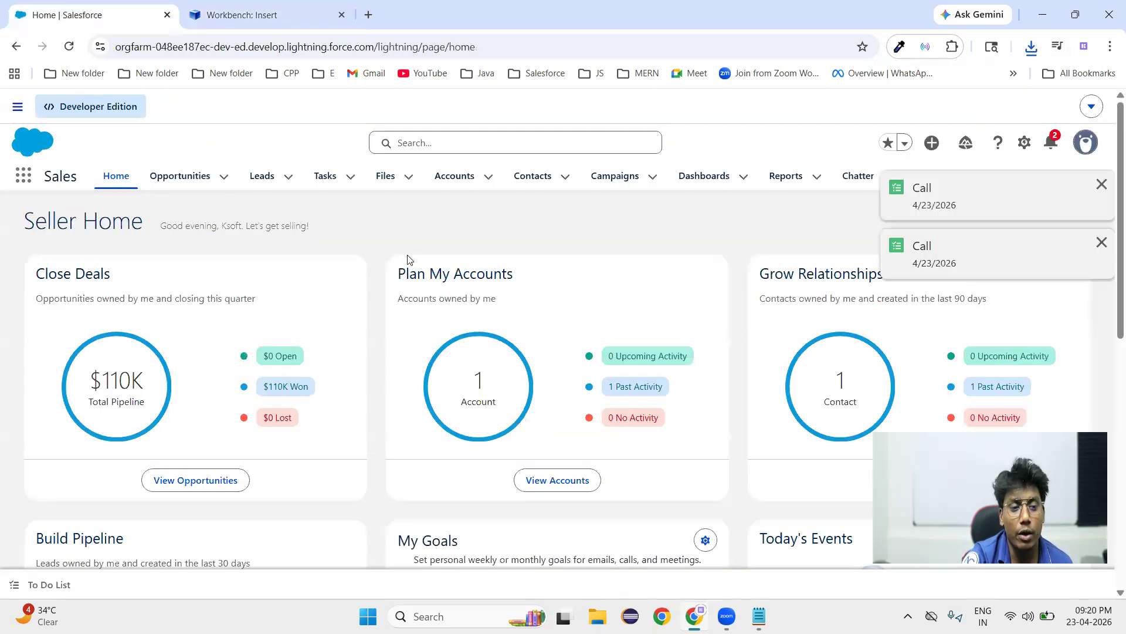
pyautogui.click(263, 181)
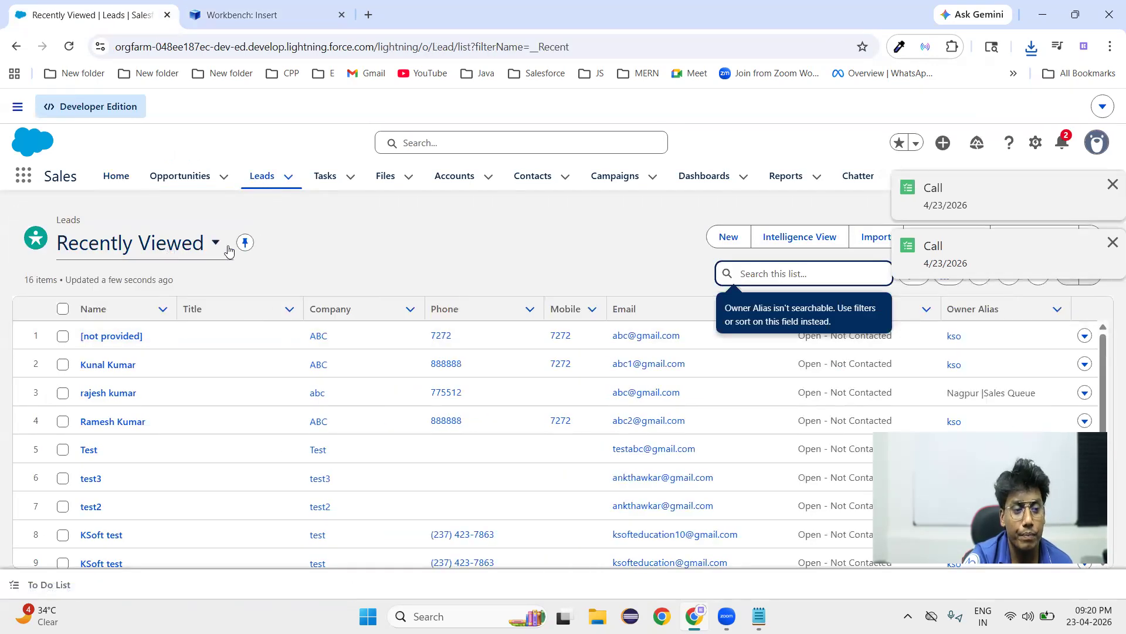
pyautogui.click(225, 252)
pyautogui.click(126, 342)
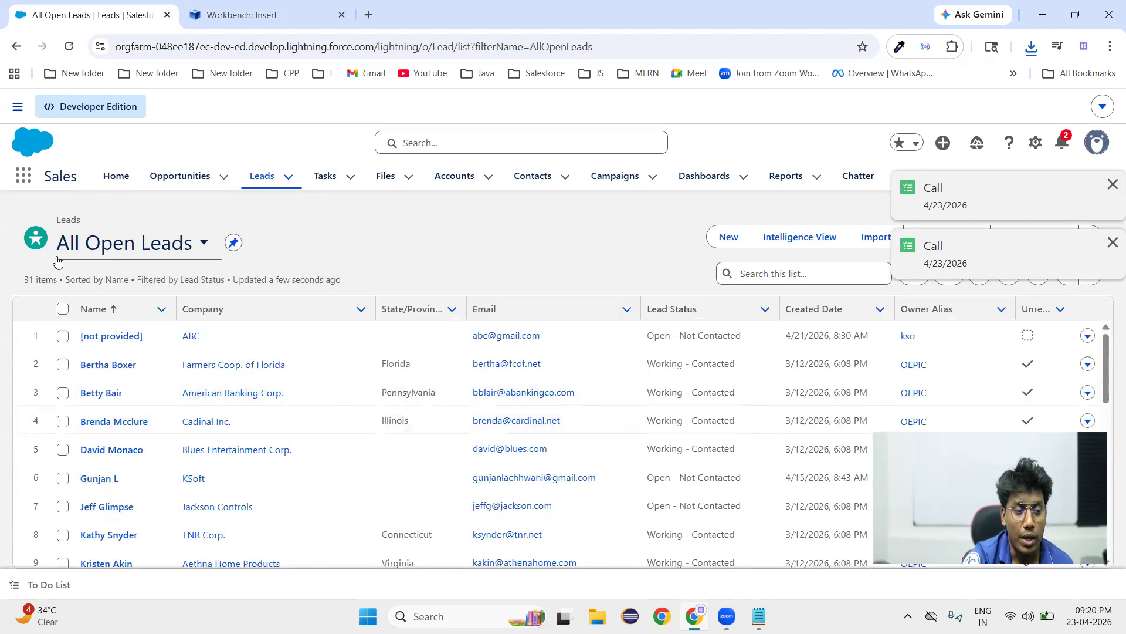
pyautogui.click(200, 244)
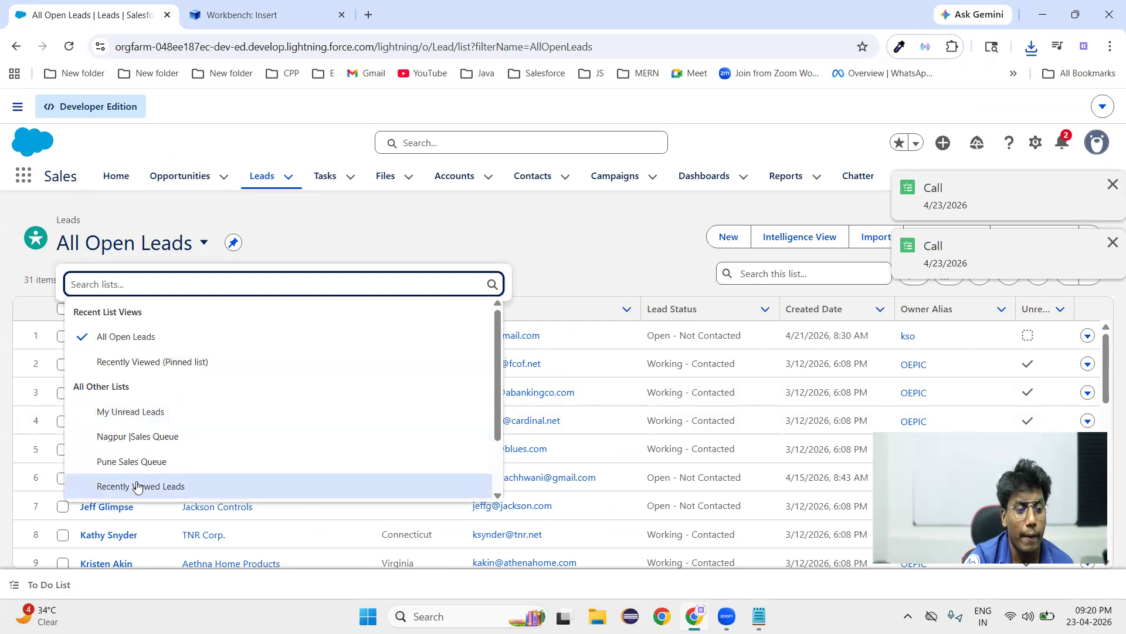
pyautogui.click(326, 224)
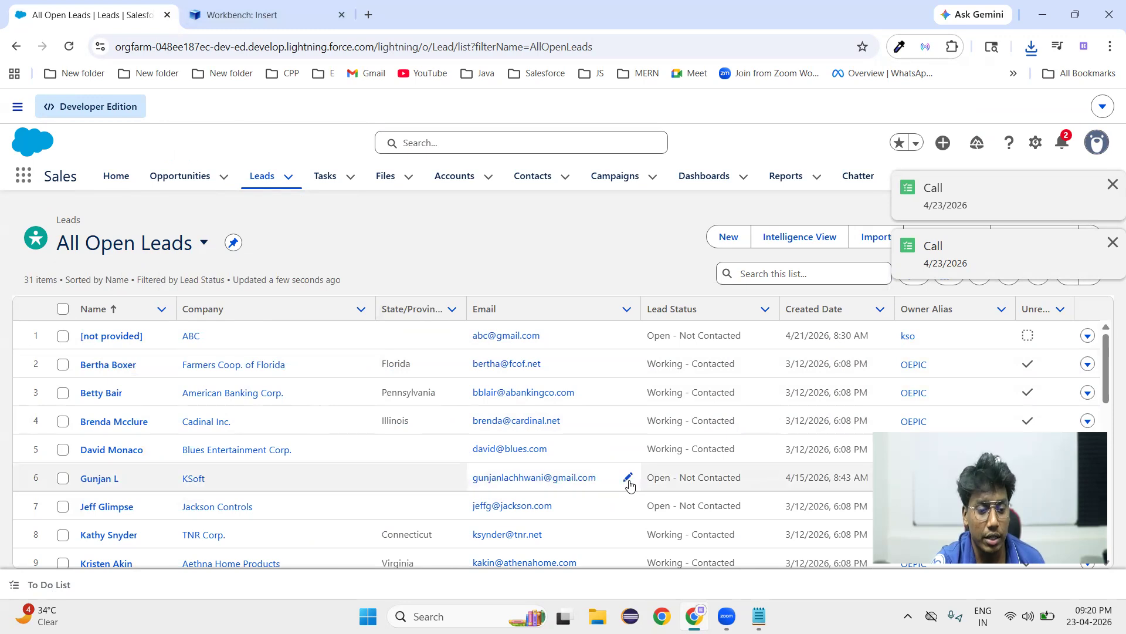
# Open the Developer Console from Salesforce setup, maximize its window and show the Query Editor.
pyautogui.click(1035, 147)
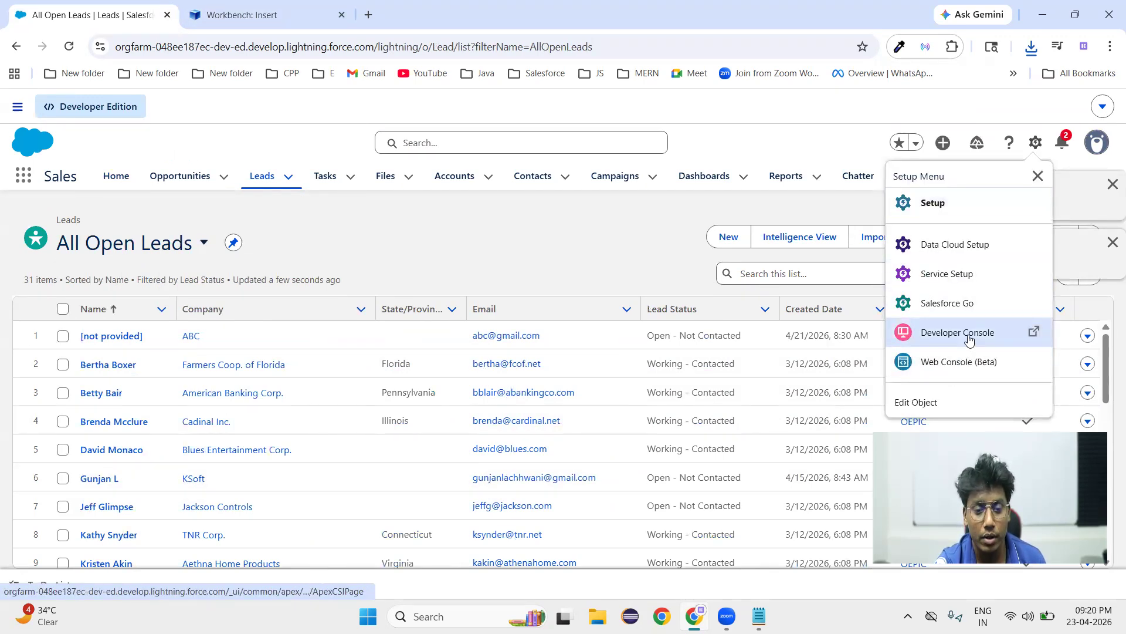
pyautogui.click(969, 341)
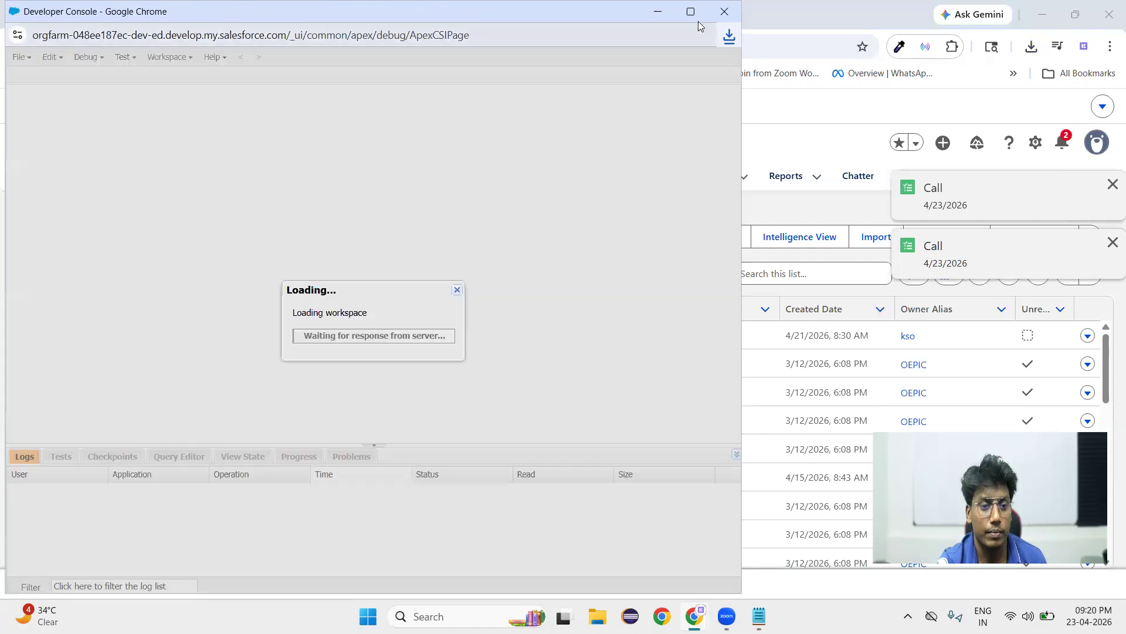
pyautogui.click(691, 17)
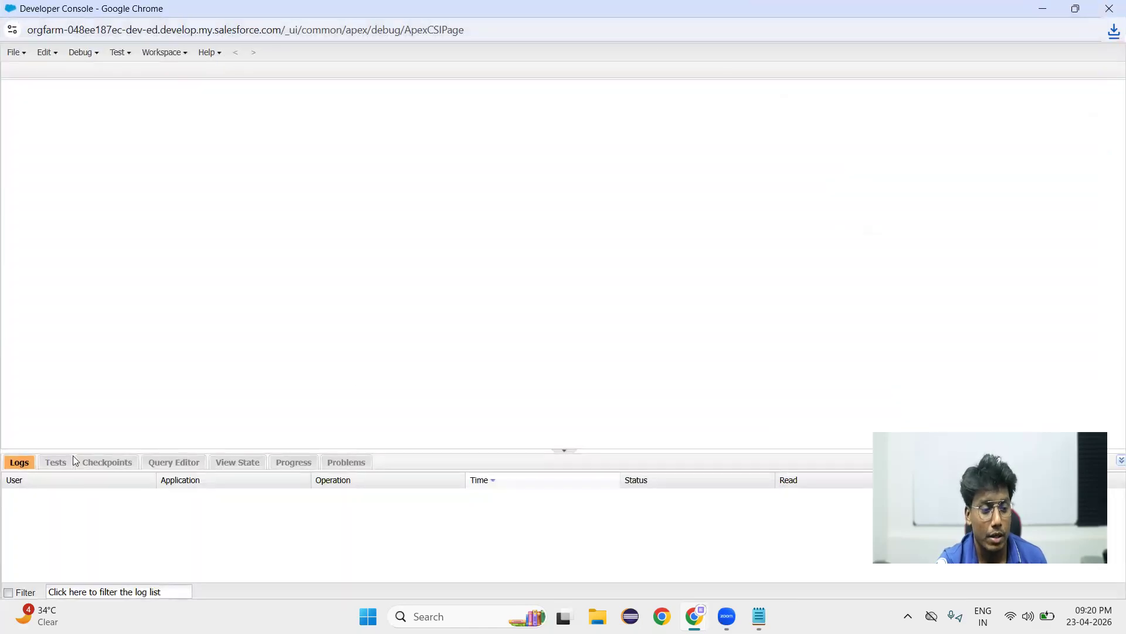
pyautogui.click(176, 463)
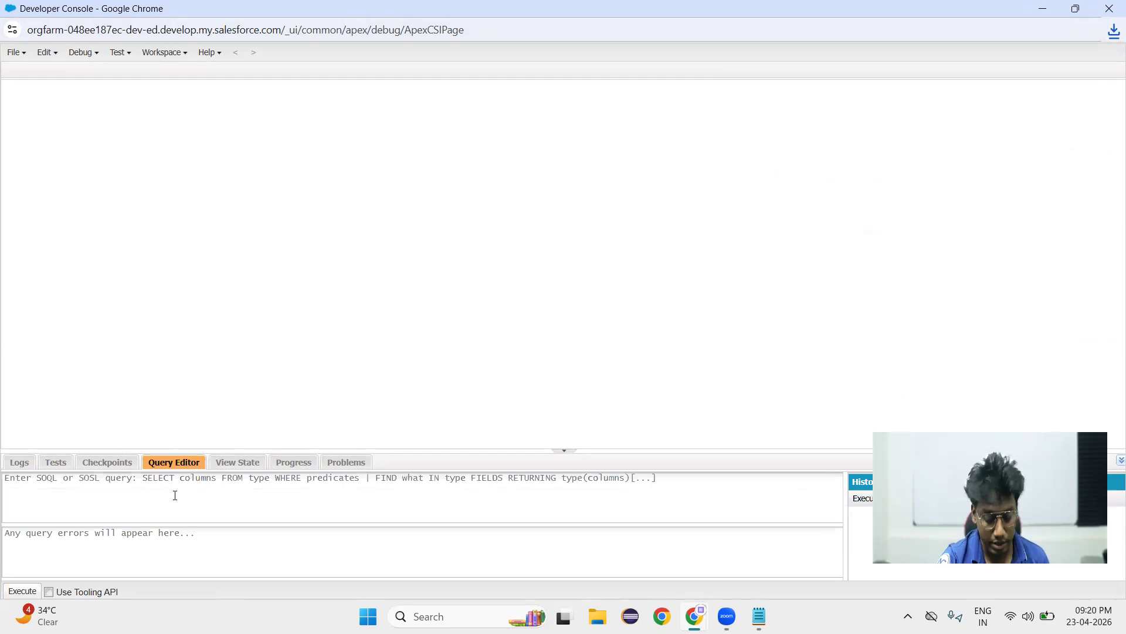
# Enter and execute the query "SELECT Id, Name, Phone, Email, Company FROM Lead".
pyautogui.write('S')
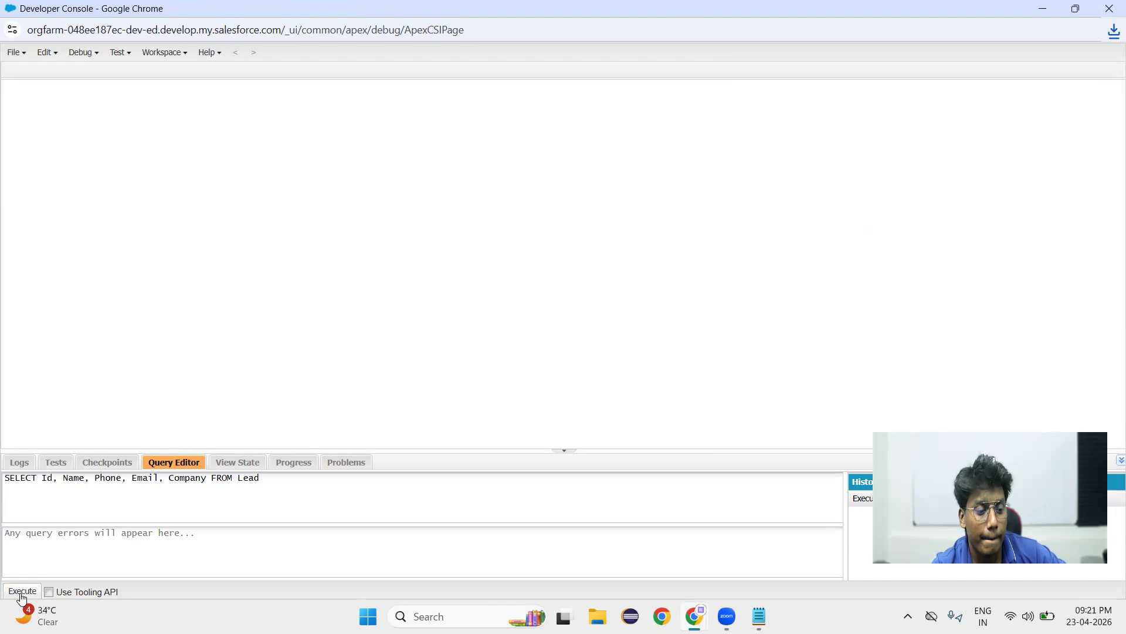
pyautogui.tripleClick(310, 483)
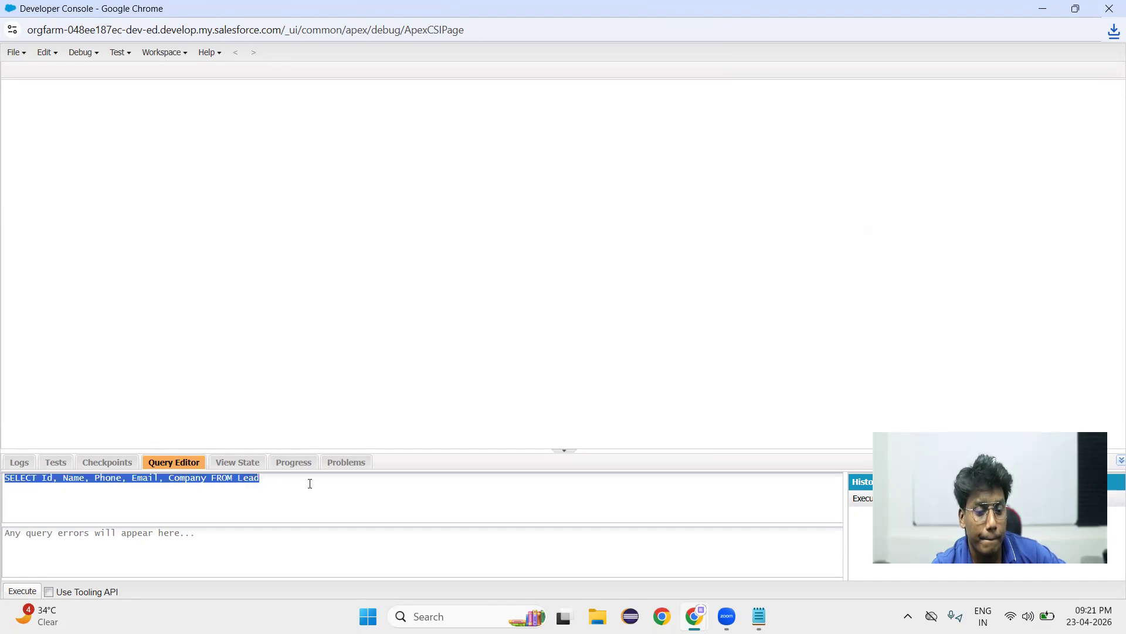
pyautogui.click(309, 483)
pyautogui.click(23, 591)
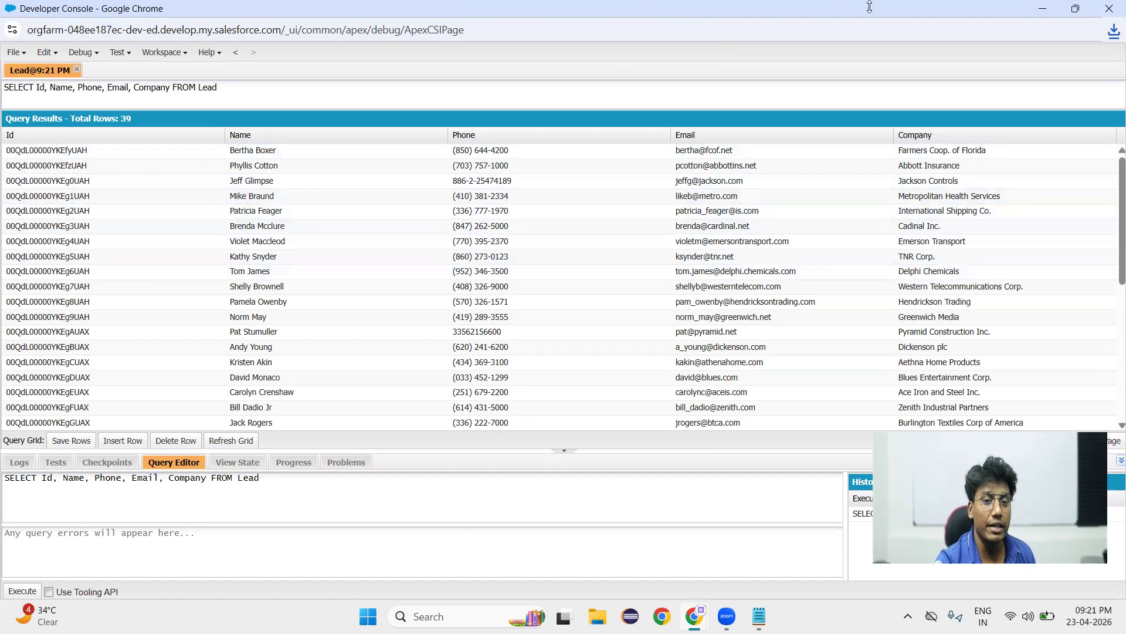
# Minimize the Developer Console, return to Workbench, open its data Delete page and set the record source to From File.
pyautogui.click(1047, 11)
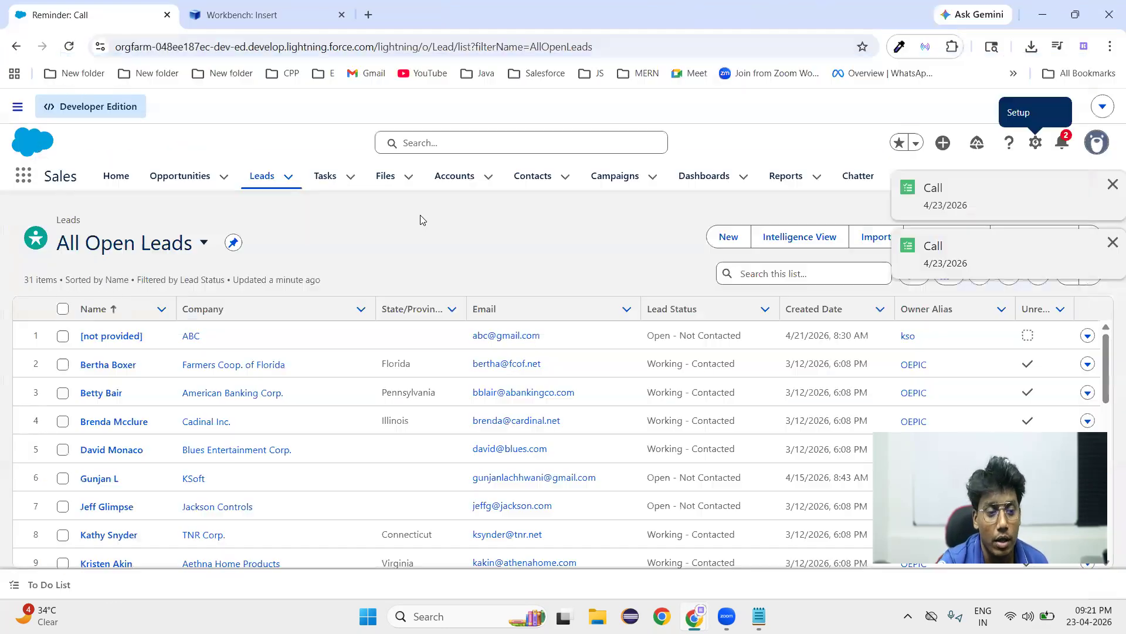
pyautogui.click(261, 12)
pyautogui.moveTo(603, 116)
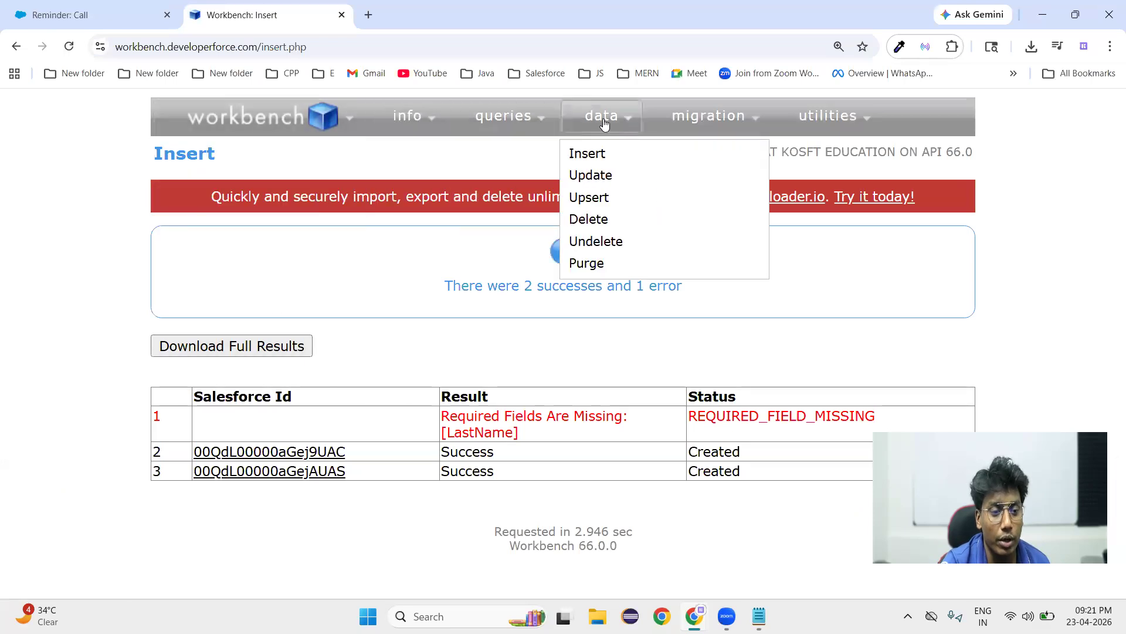
pyautogui.click(592, 223)
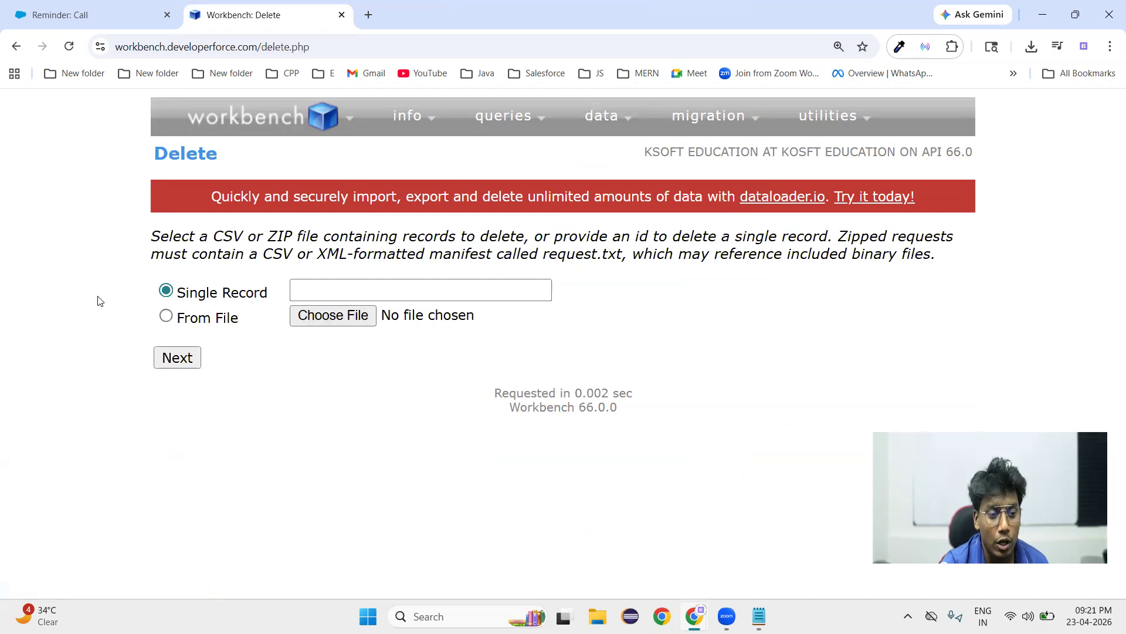
pyautogui.click(166, 317)
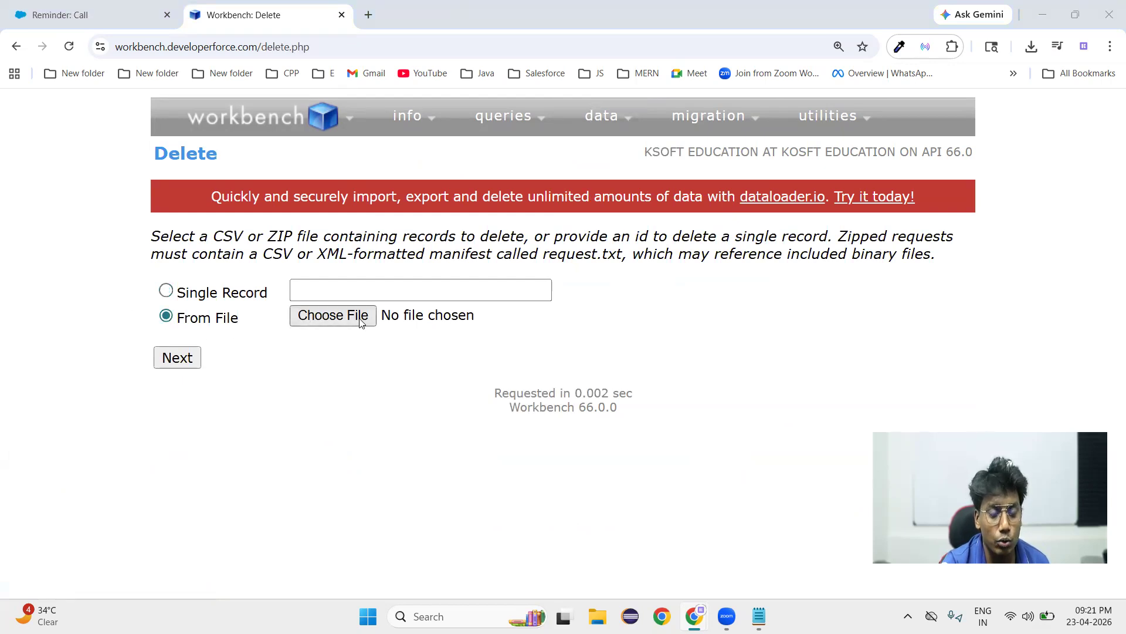
pyautogui.click(359, 318)
pyautogui.scroll(-3, 332, 252)
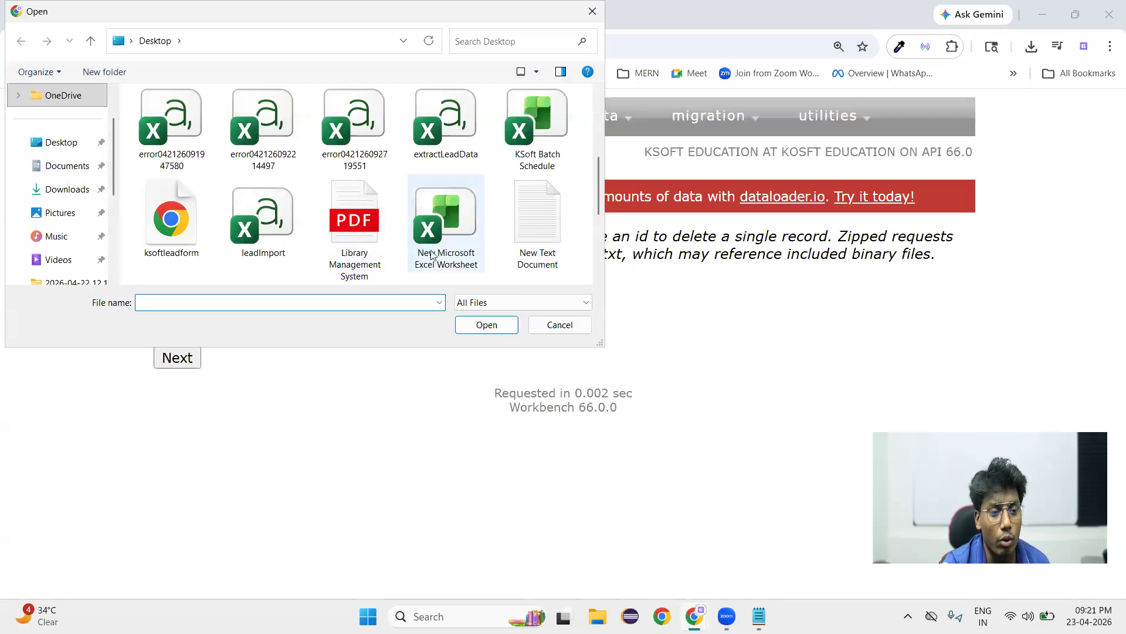
pyautogui.scroll(-3, 392, 251)
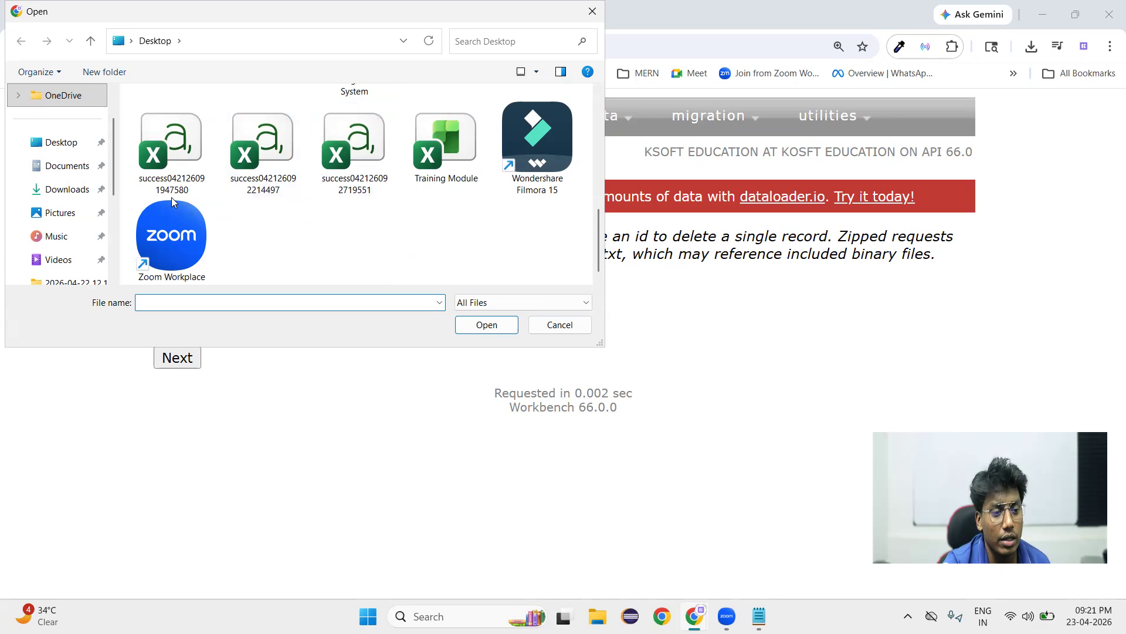
pyautogui.scroll(2, 400, 207)
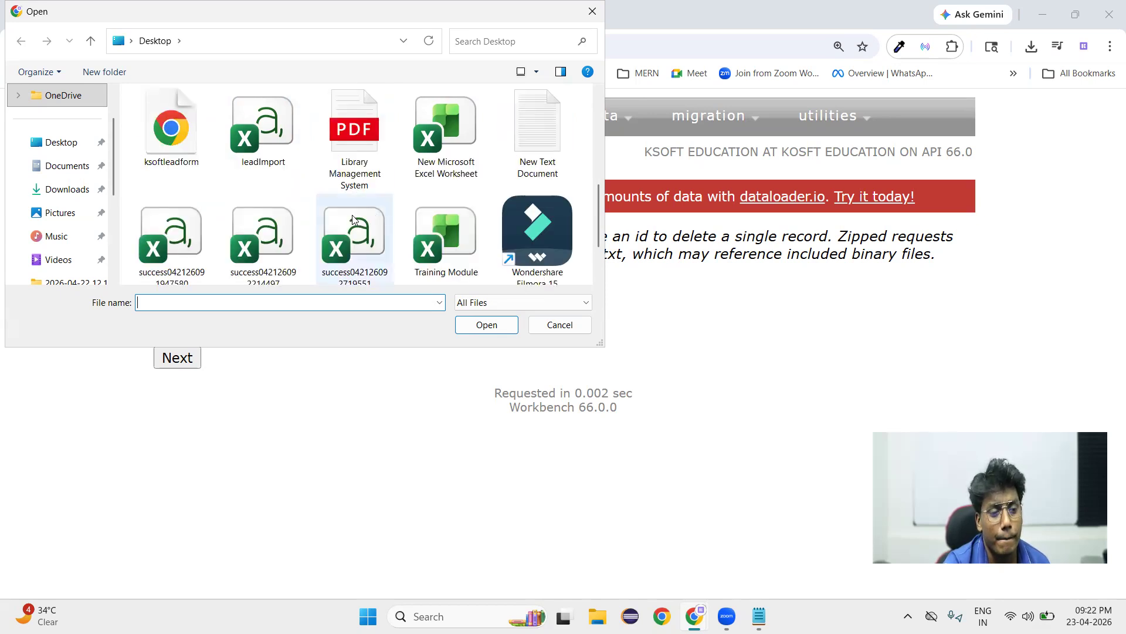
pyautogui.scroll(-2, 353, 219)
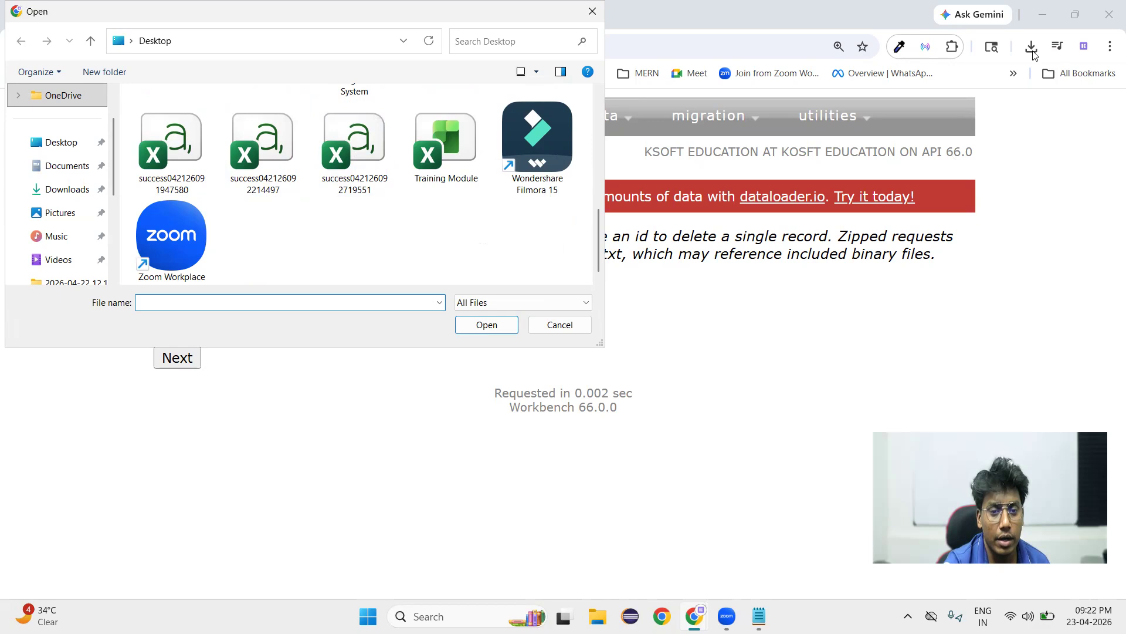
pyautogui.click(593, 16)
# Choose create_results20260423155017.csv from the Downloads folder as the delete file and upload it.
pyautogui.click(1034, 49)
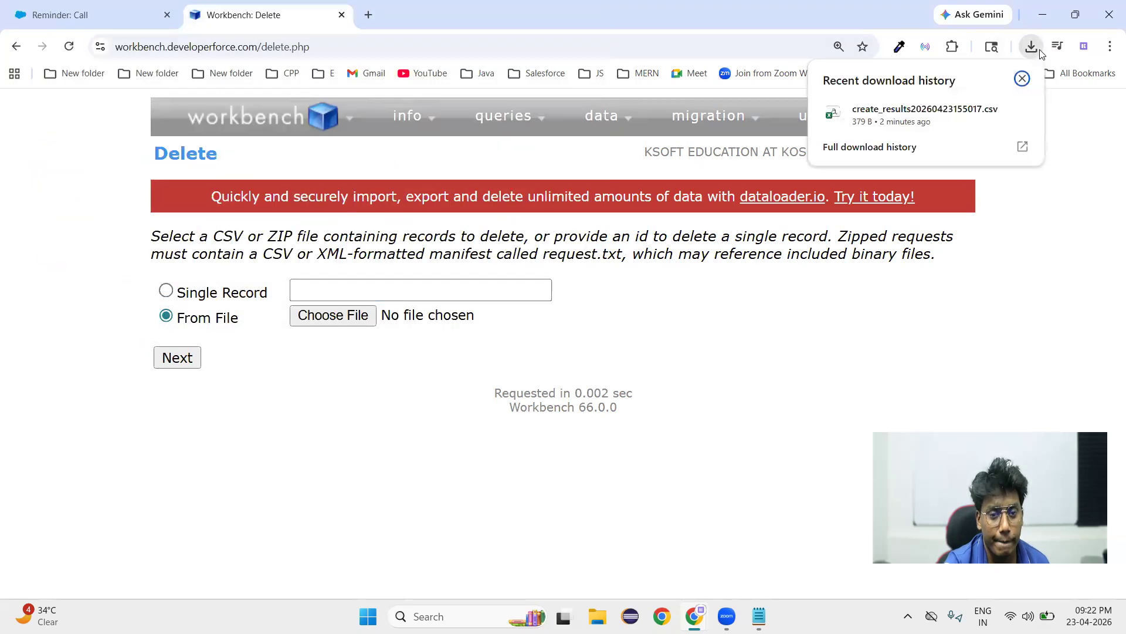
pyautogui.click(331, 317)
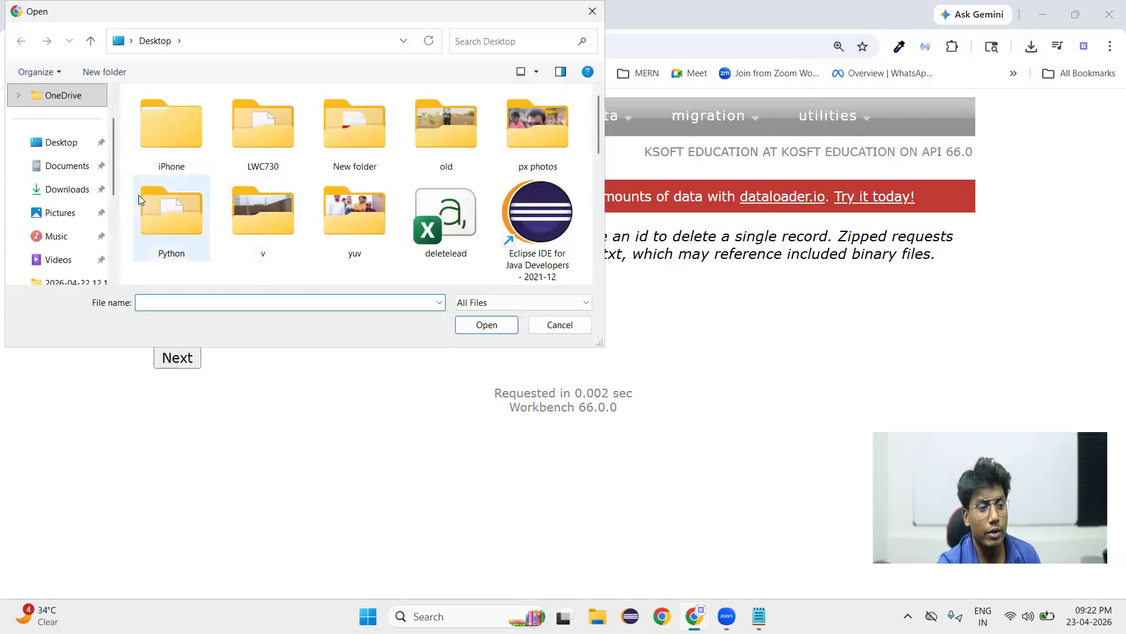
pyautogui.click(59, 191)
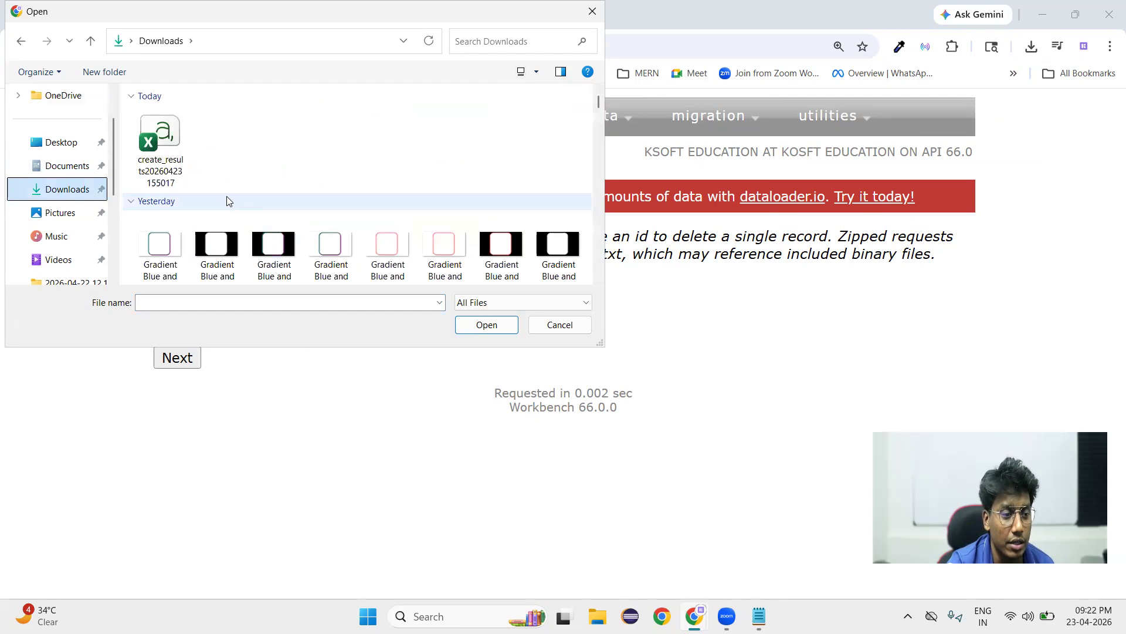
pyautogui.click(160, 147)
pyautogui.click(494, 326)
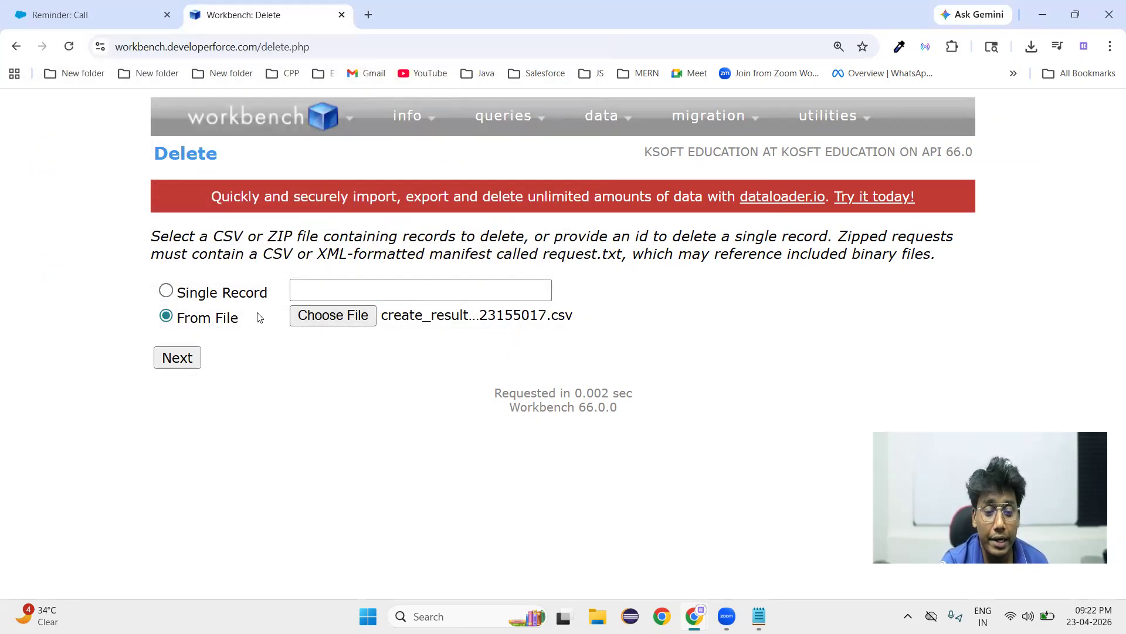
pyautogui.click(189, 356)
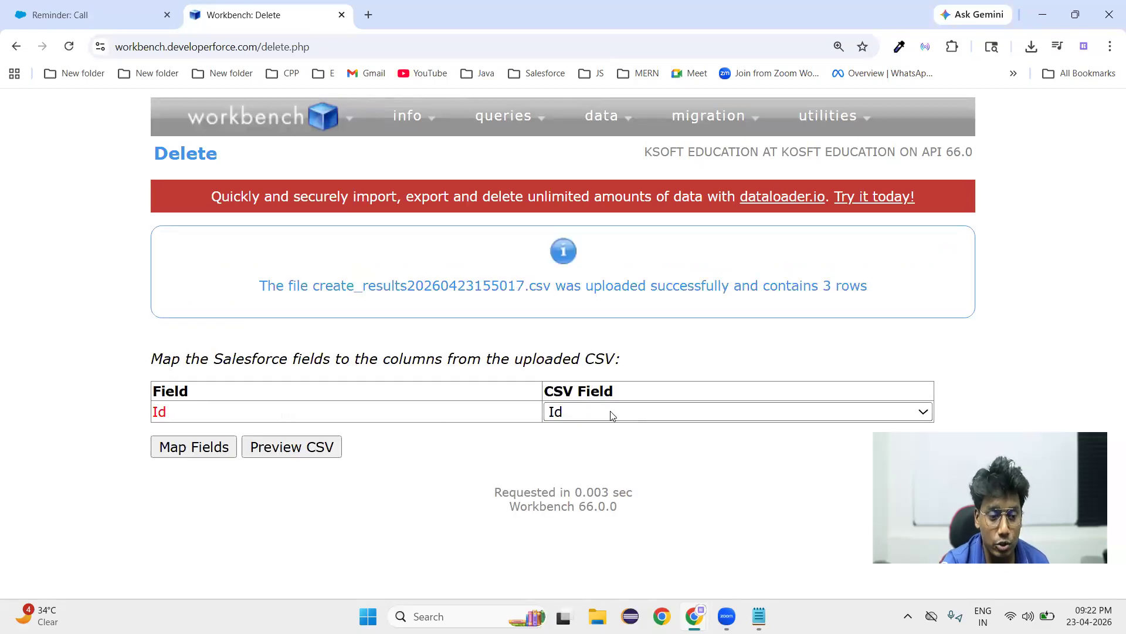
# Map the Id field to the CSV's Id column, turn off hard delete and Bulk API processing, and confirm the deletion.
pyautogui.click(200, 448)
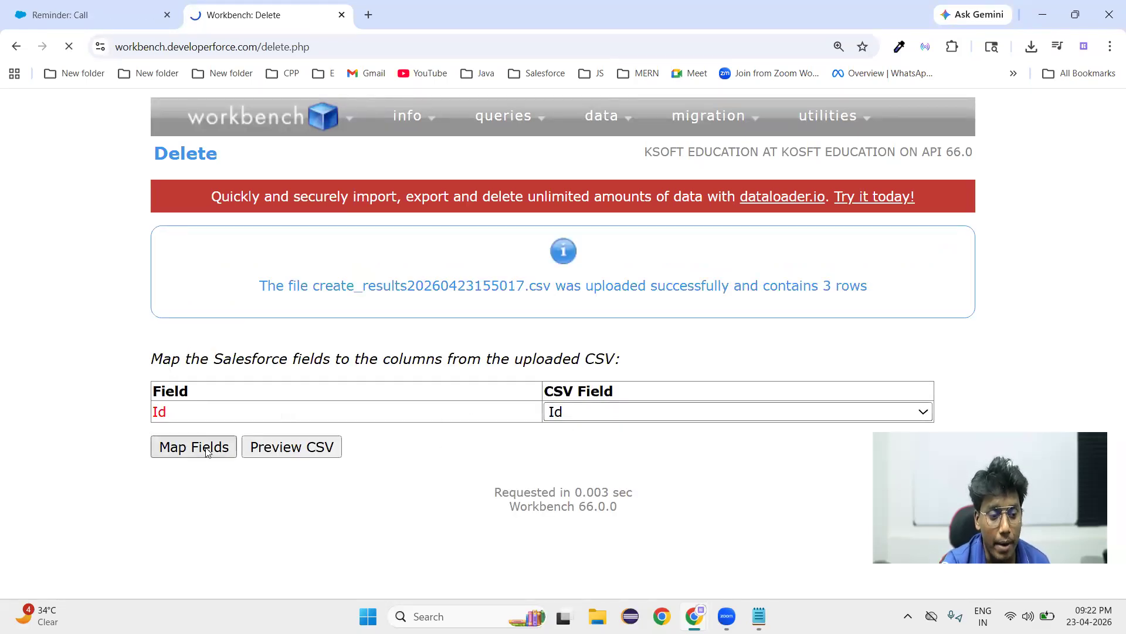
pyautogui.click(157, 429)
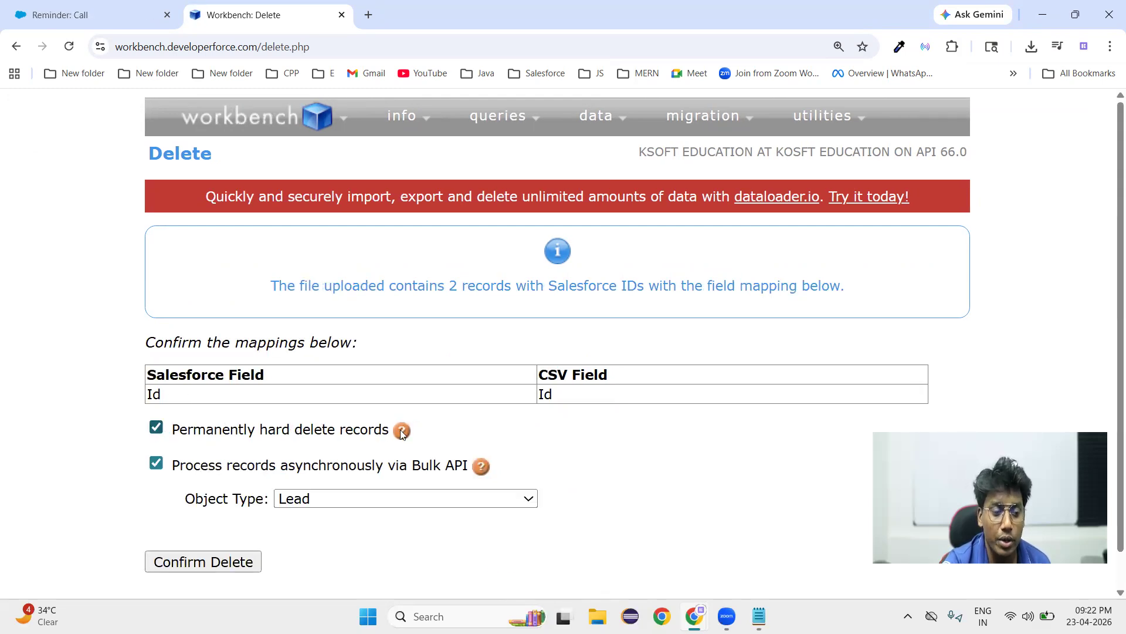
pyautogui.click(157, 428)
pyautogui.click(156, 463)
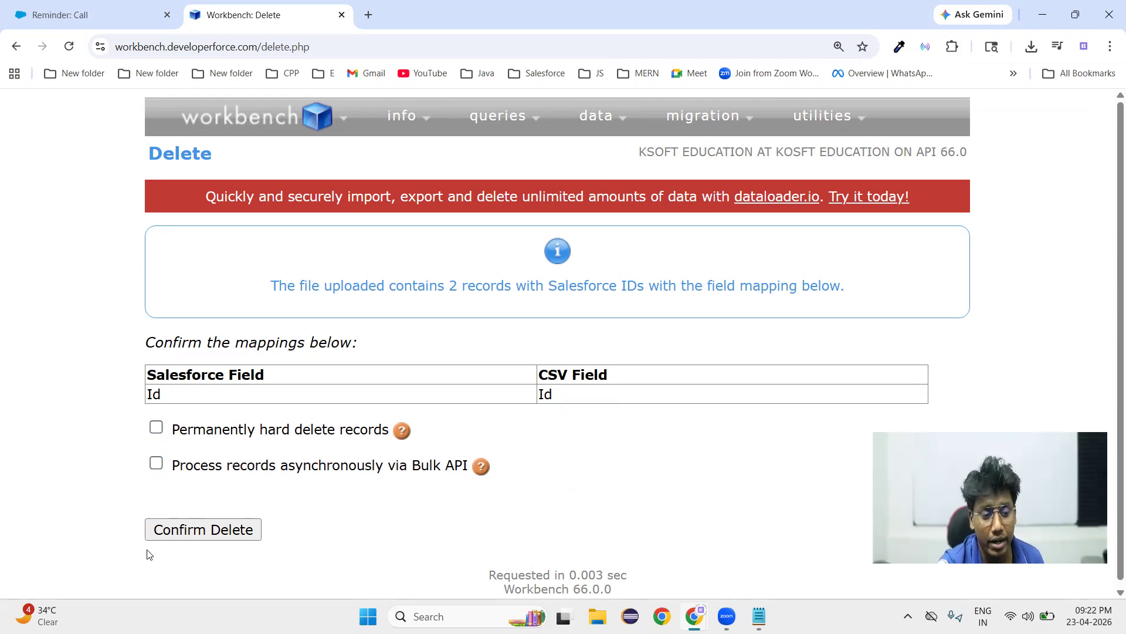
pyautogui.click(207, 535)
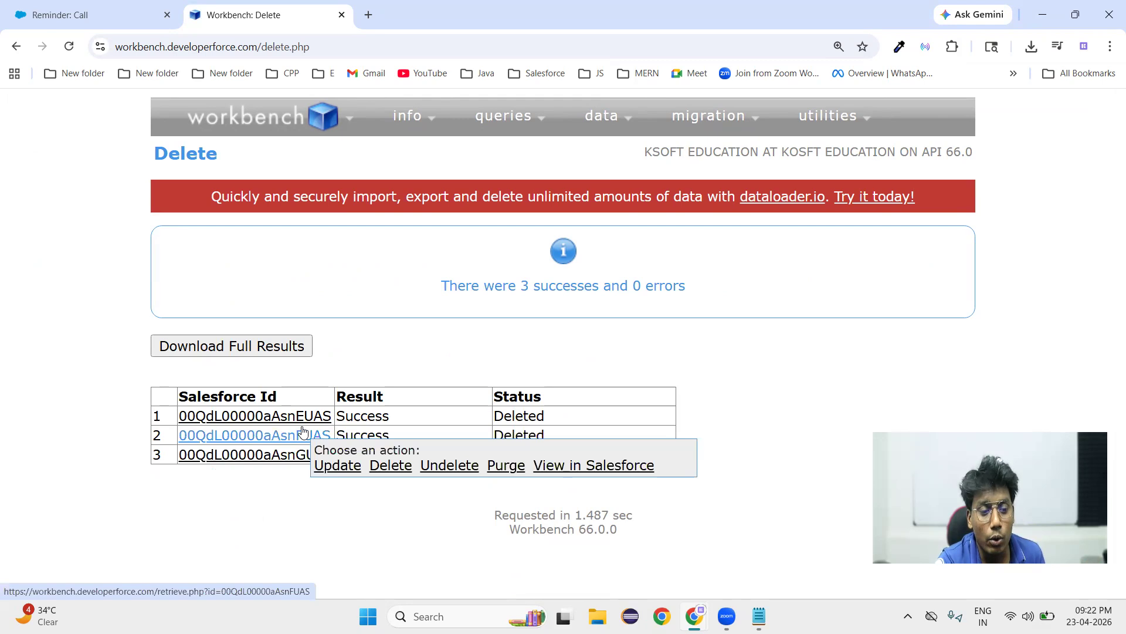
pyautogui.moveTo(296, 418)
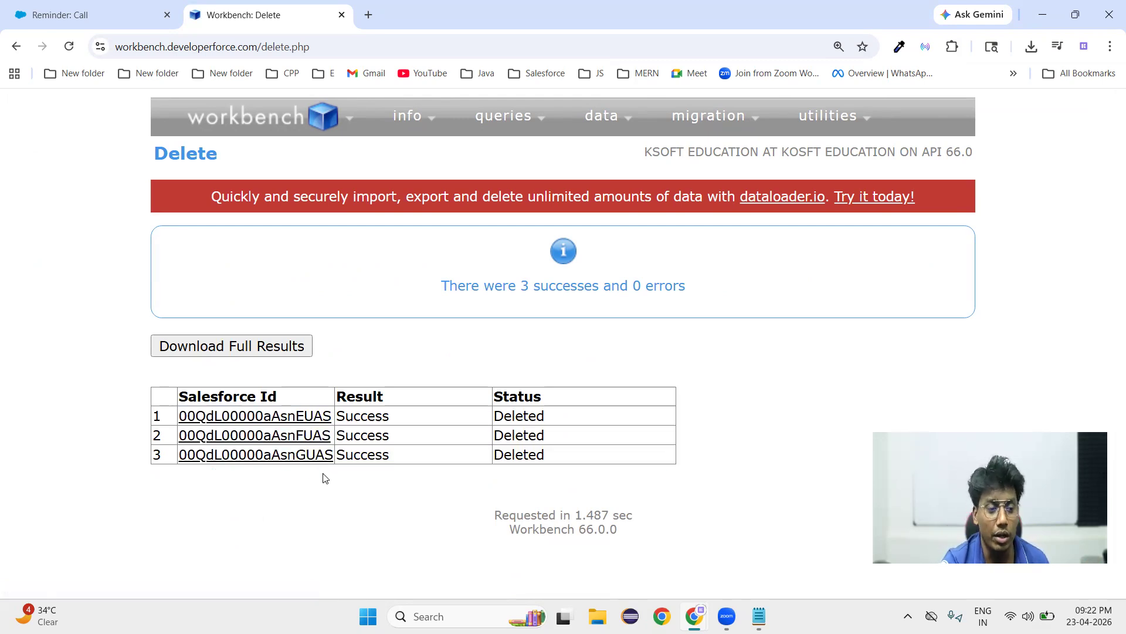
# Switch to the Salesforce org, search the App Launcher for "recycle" and open the Recycle Bin.
pyautogui.click(98, 22)
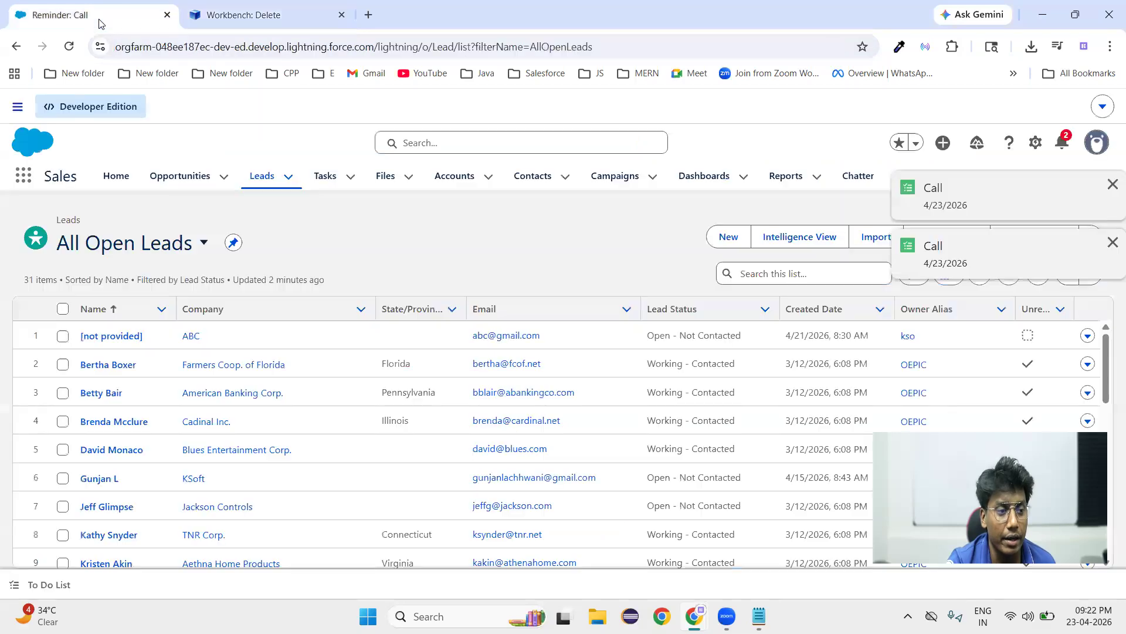
pyautogui.click(24, 176)
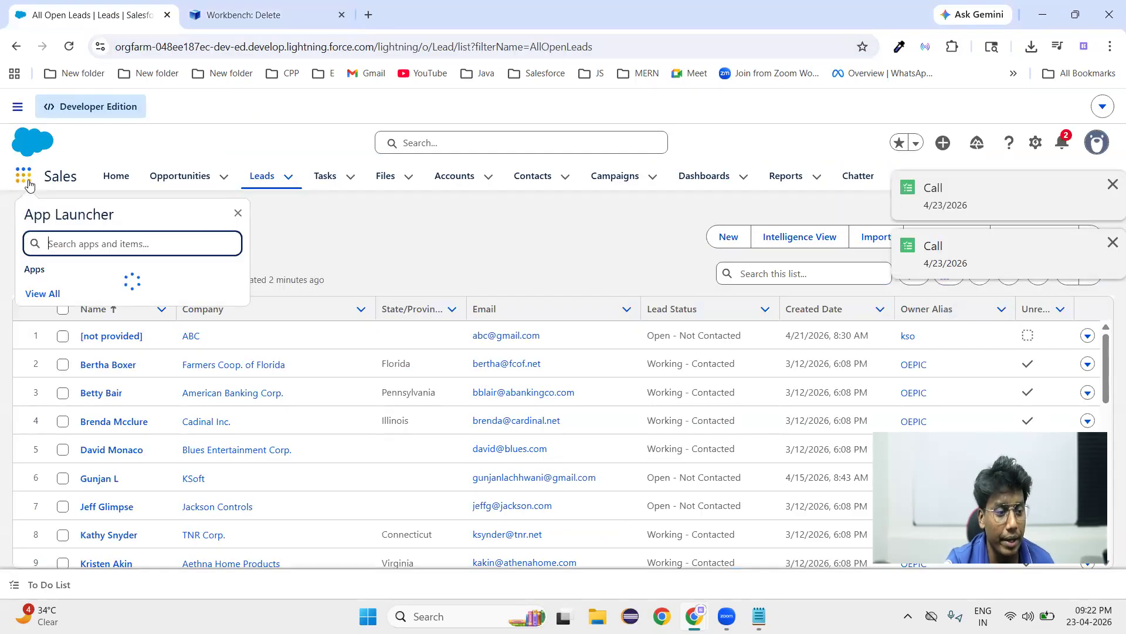
pyautogui.write('r')
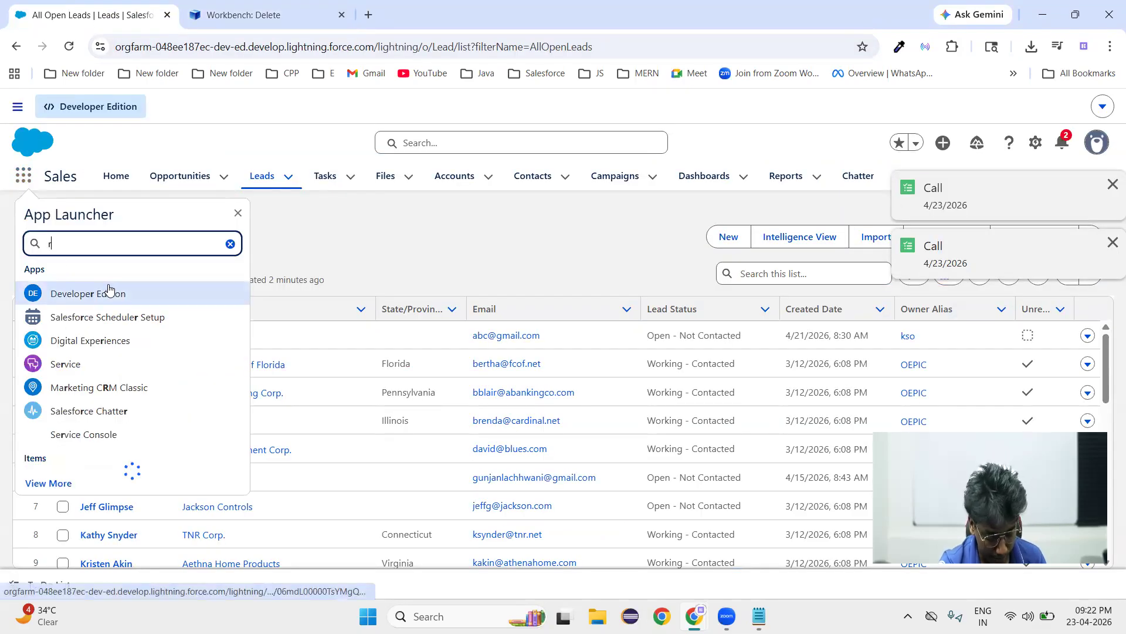
pyautogui.write('ecyc')
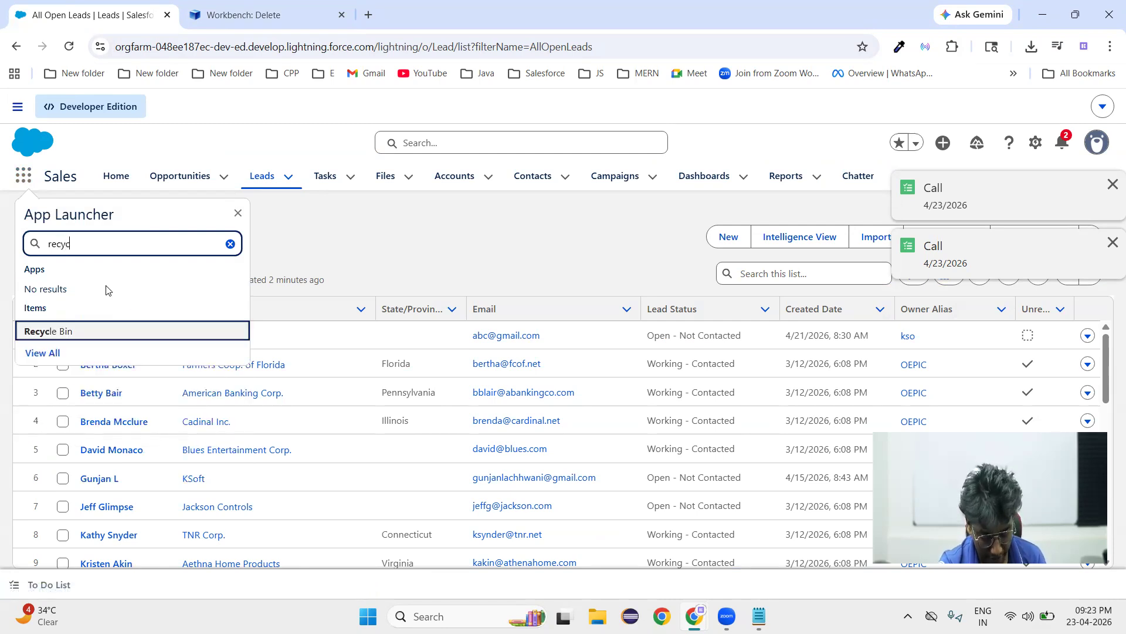
pyautogui.write('le')
pyautogui.click(68, 330)
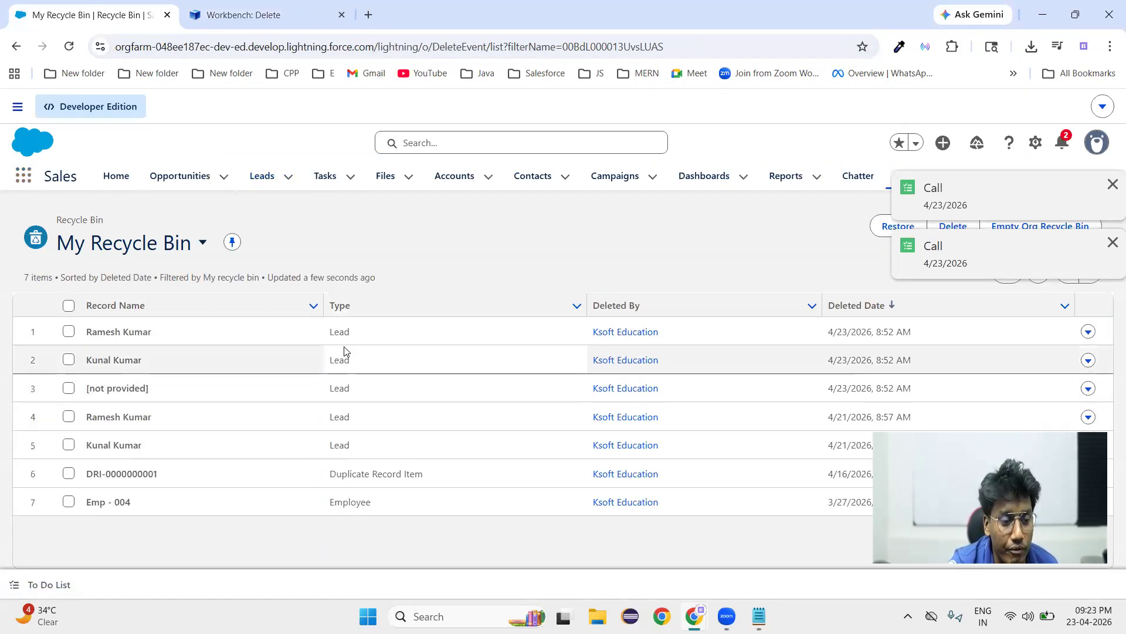
# Dismiss the two Call reminders and refresh the My Recycle Bin list.
pyautogui.click(1113, 242)
pyautogui.click(1113, 187)
pyautogui.click(1038, 271)
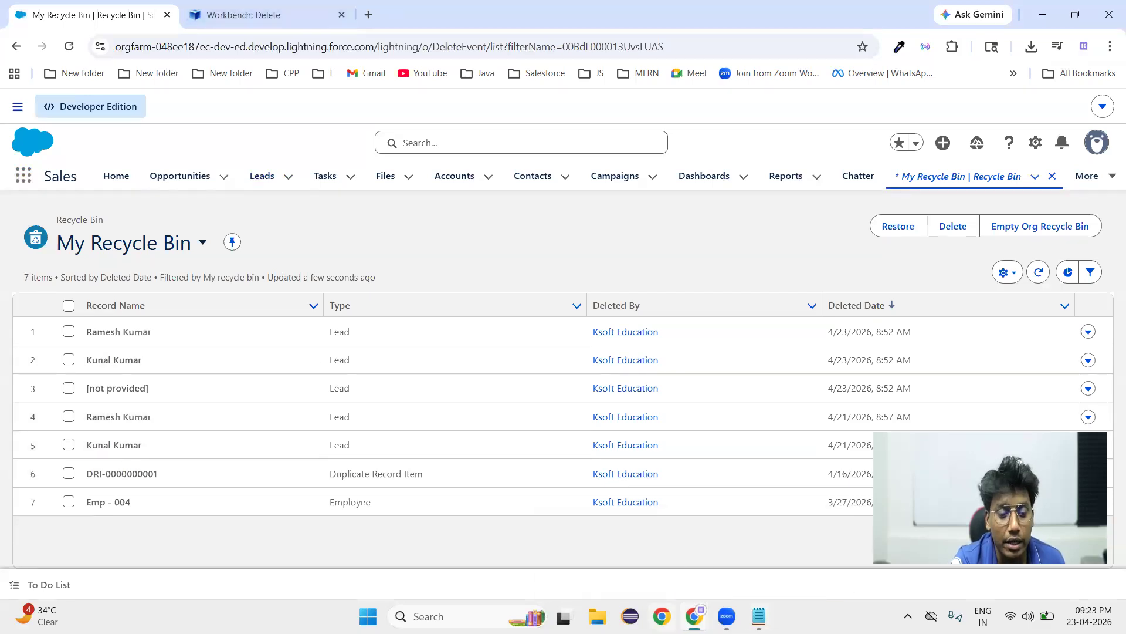
# Bring up the minimized Developer Console window and close it.
pyautogui.moveTo(694, 616)
pyautogui.click(741, 554)
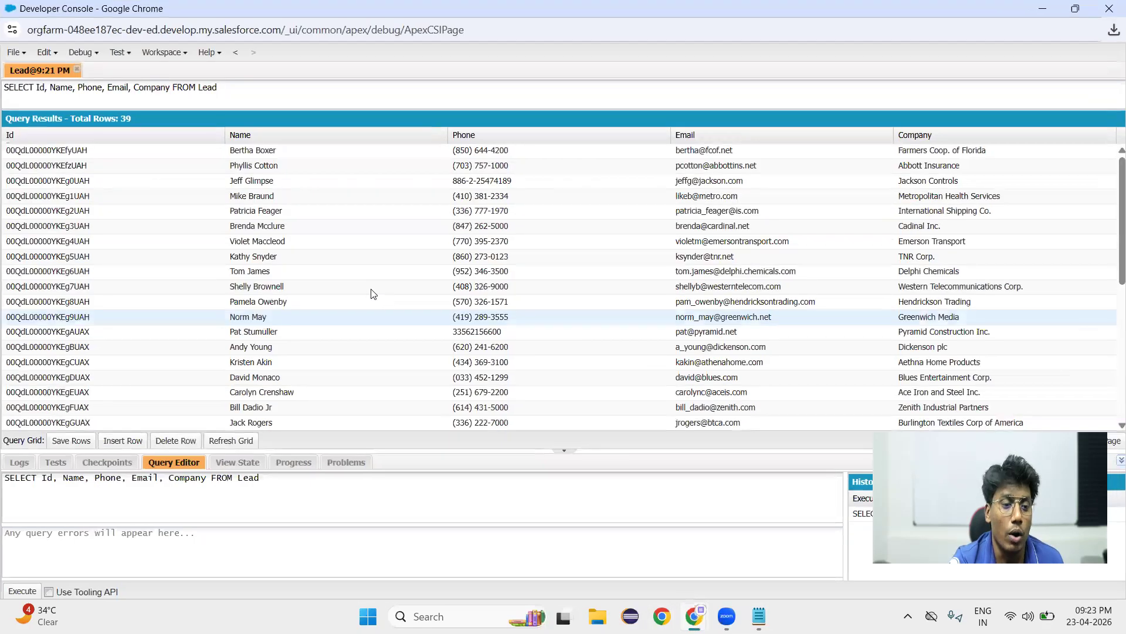
pyautogui.click(1109, 8)
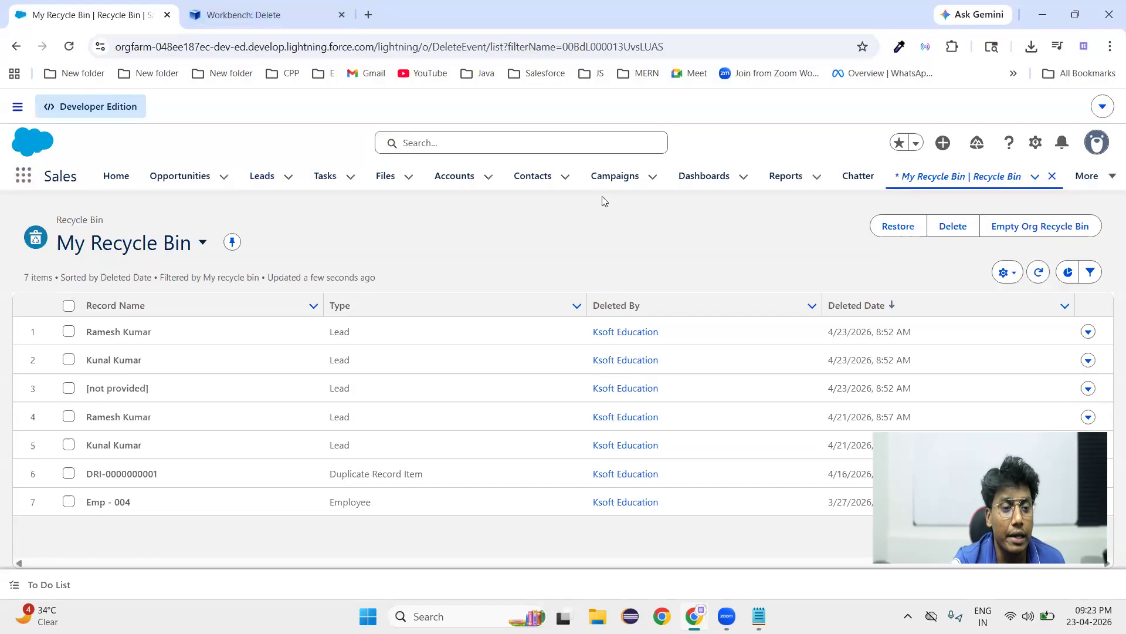
# Return to Workbench and open its SOQL Query page.
pyautogui.click(244, 25)
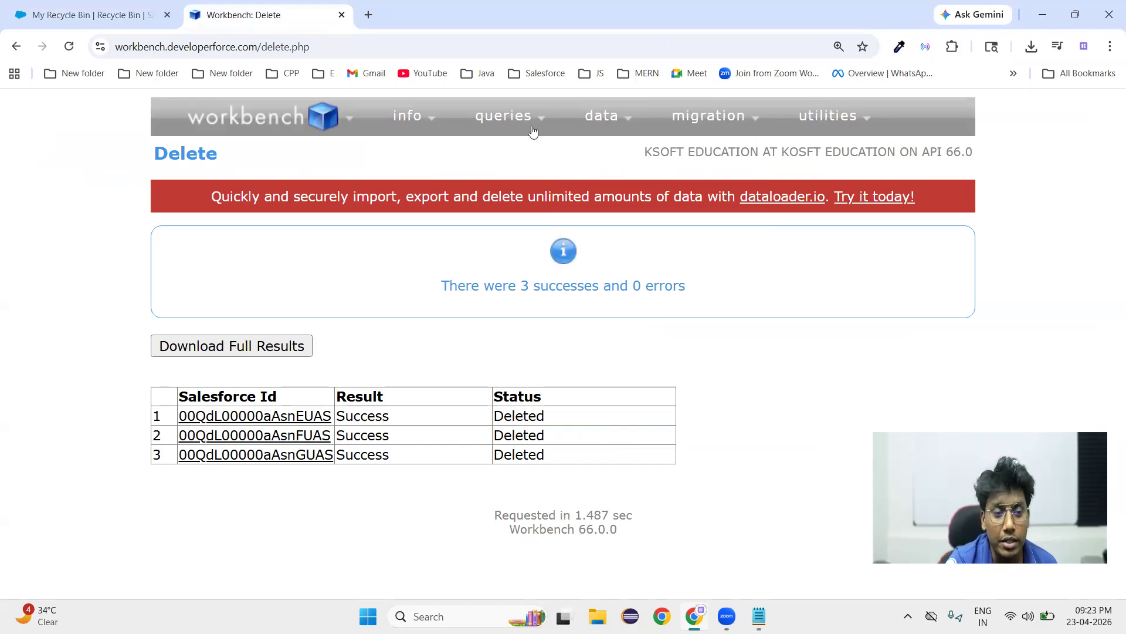
pyautogui.moveTo(533, 131)
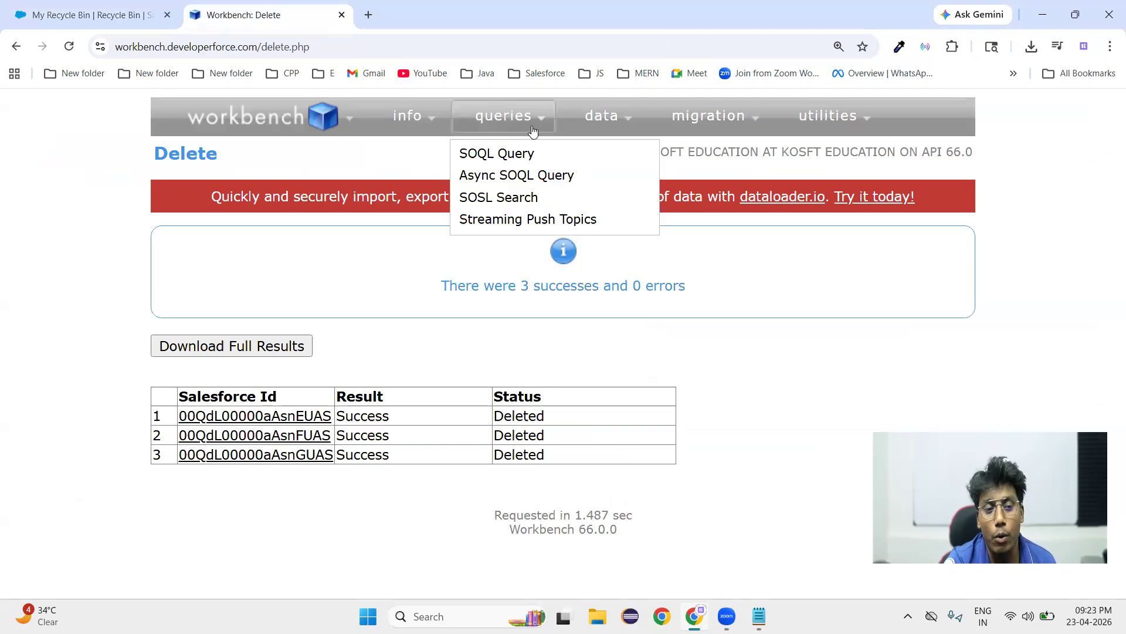
pyautogui.click(508, 155)
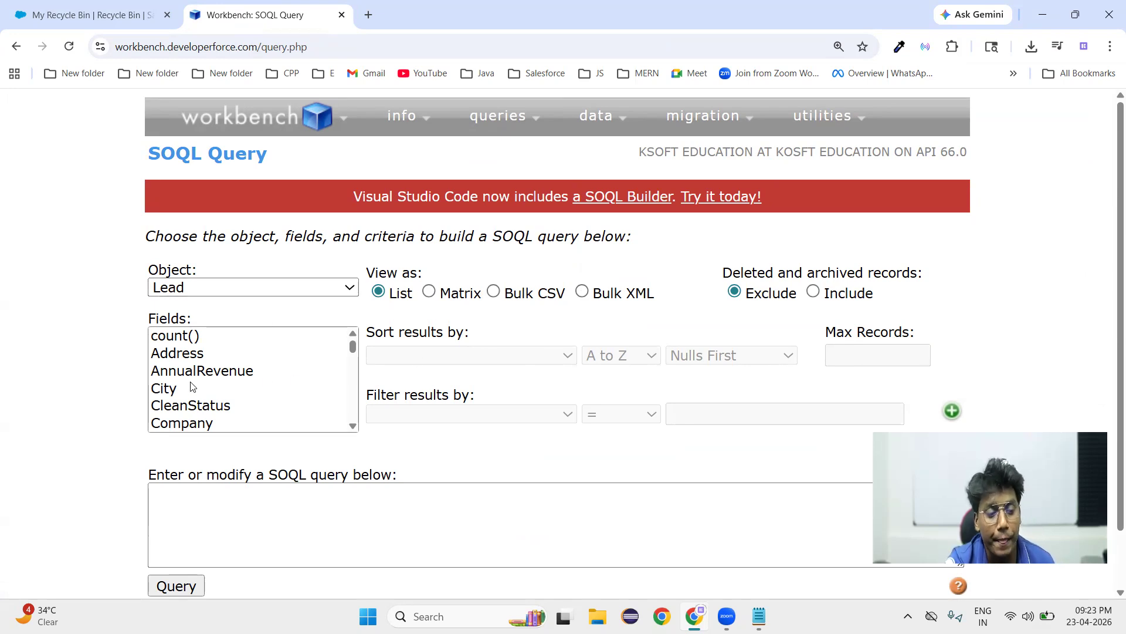
pyautogui.scroll(-1, 249, 378)
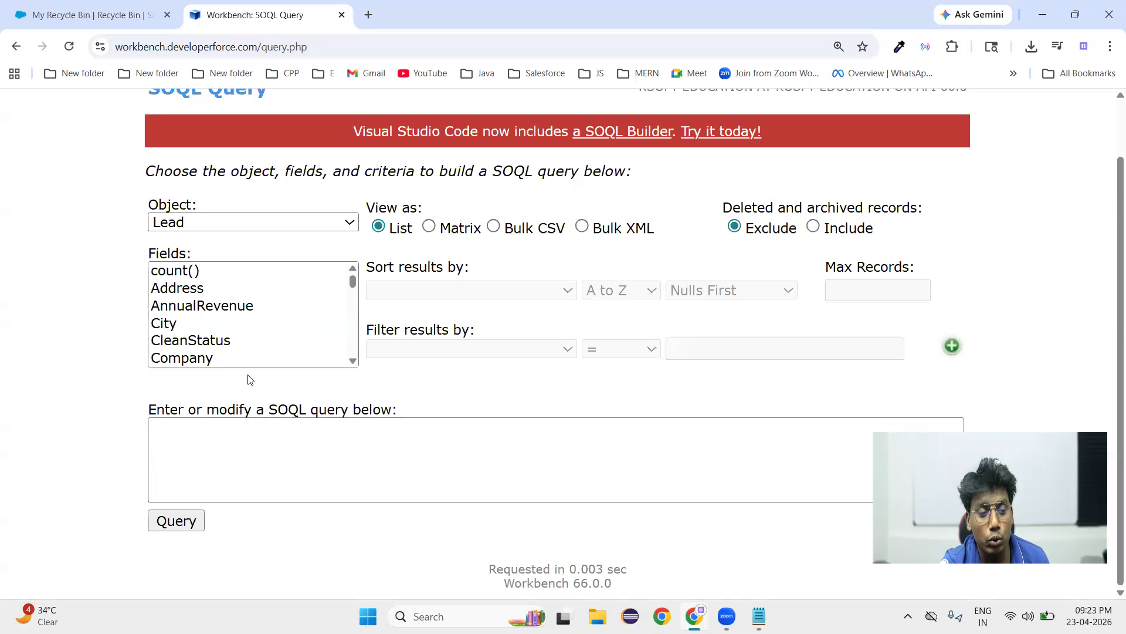
pyautogui.click(180, 324)
pyautogui.click(189, 343)
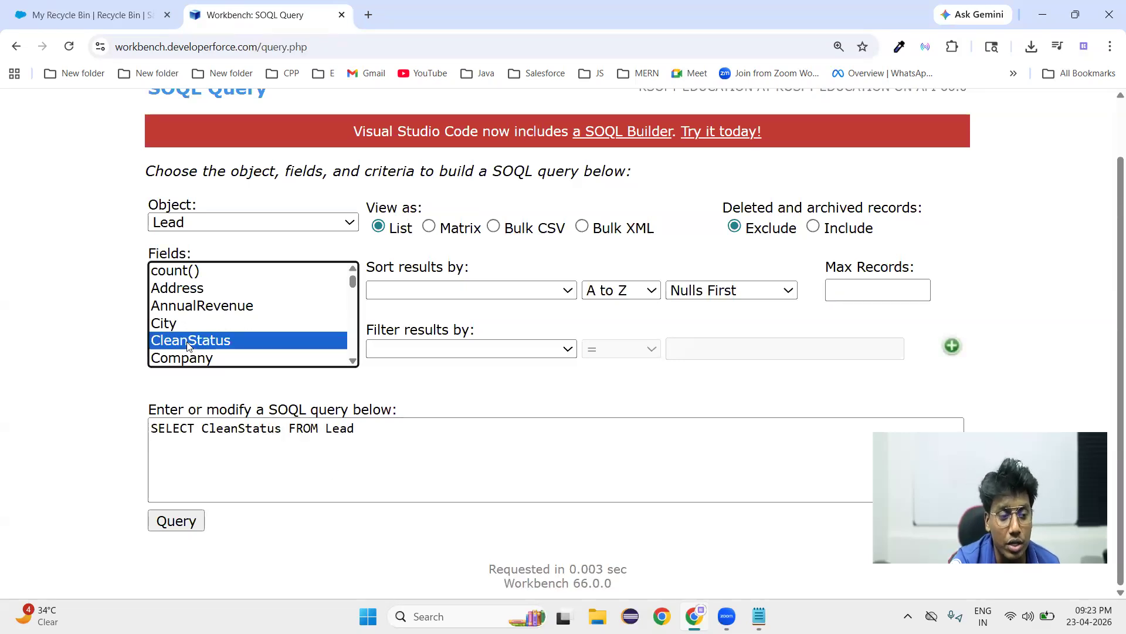
pyautogui.click(197, 364)
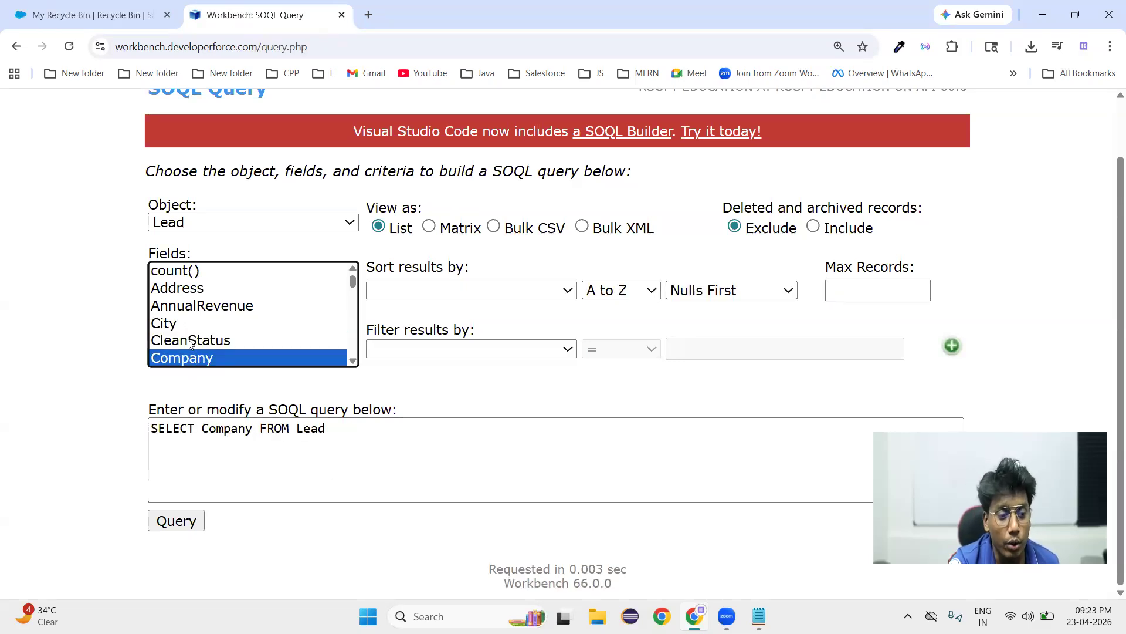
pyautogui.click(190, 342)
pyautogui.click(180, 329)
pyautogui.click(188, 357)
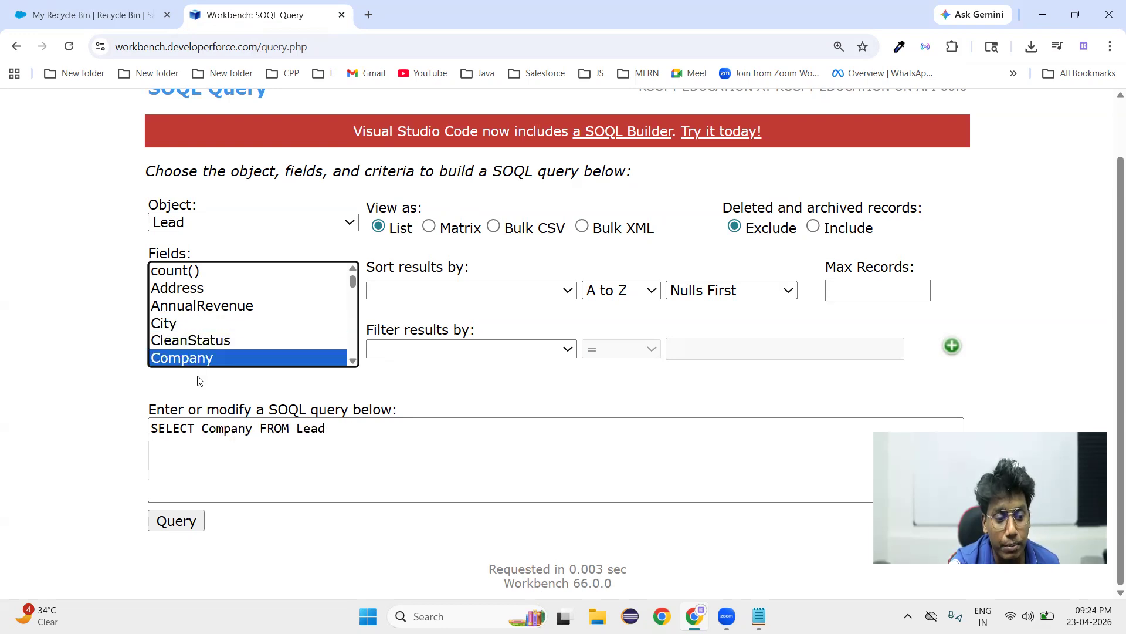
pyautogui.click(195, 343)
pyautogui.click(177, 325)
pyautogui.click(182, 340)
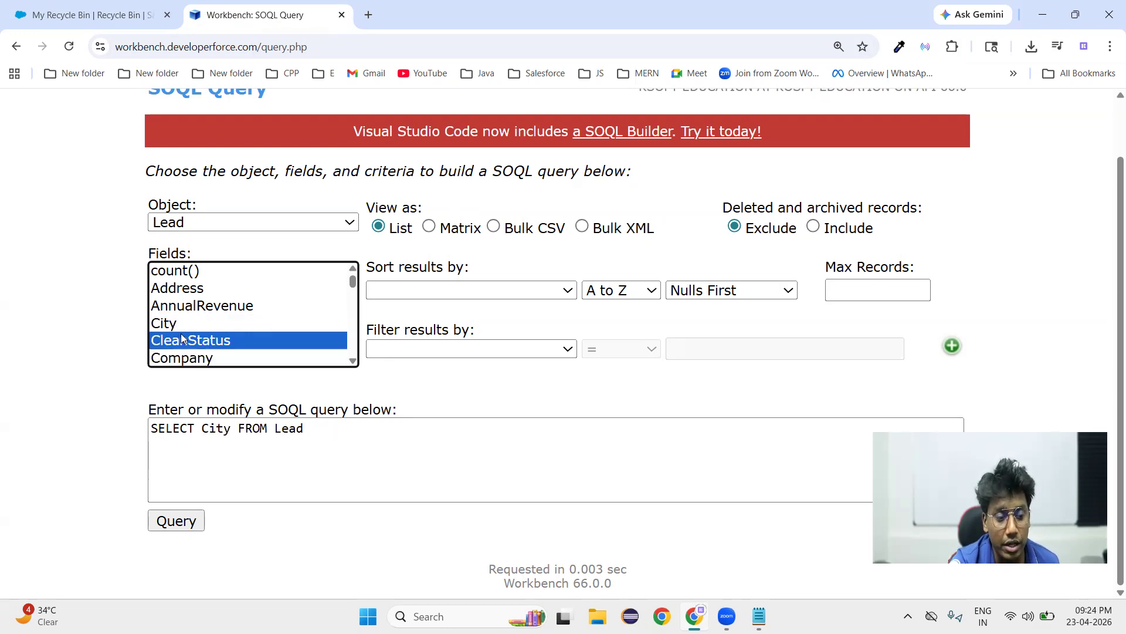
pyautogui.click(201, 363)
pyautogui.click(200, 343)
pyautogui.click(189, 325)
pyautogui.click(189, 291)
# Select the CleanStatus, Company and Id fields together for the Lead query and reduce the page zoom.
pyautogui.click(202, 326)
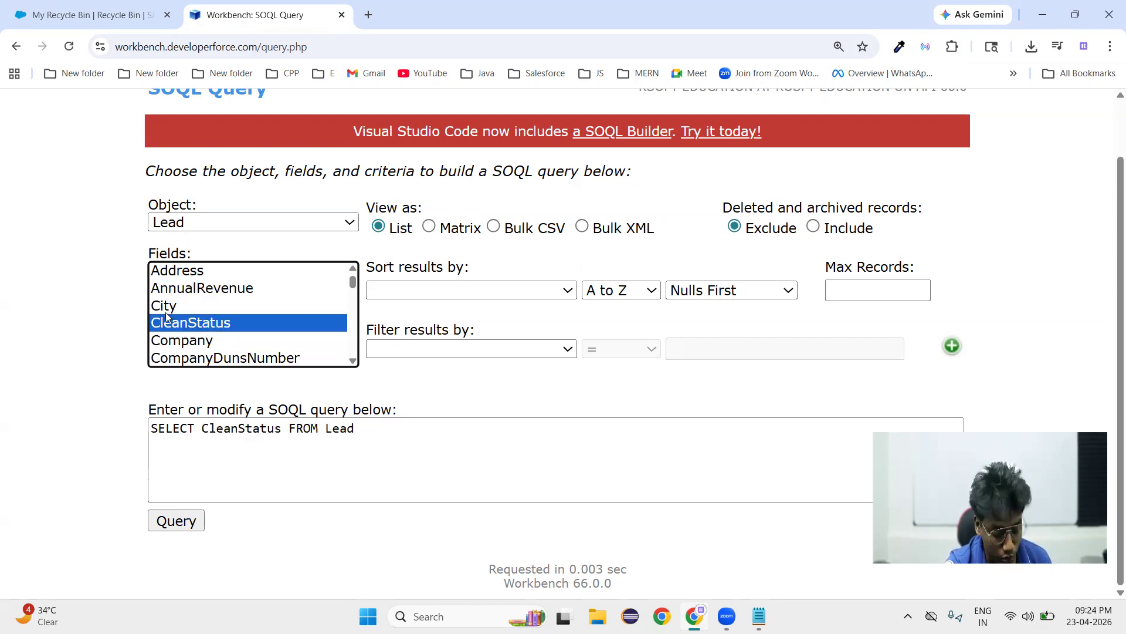
pyautogui.keyDown('ctrl'); pyautogui.click(189, 341); pyautogui.keyUp('ctrl')
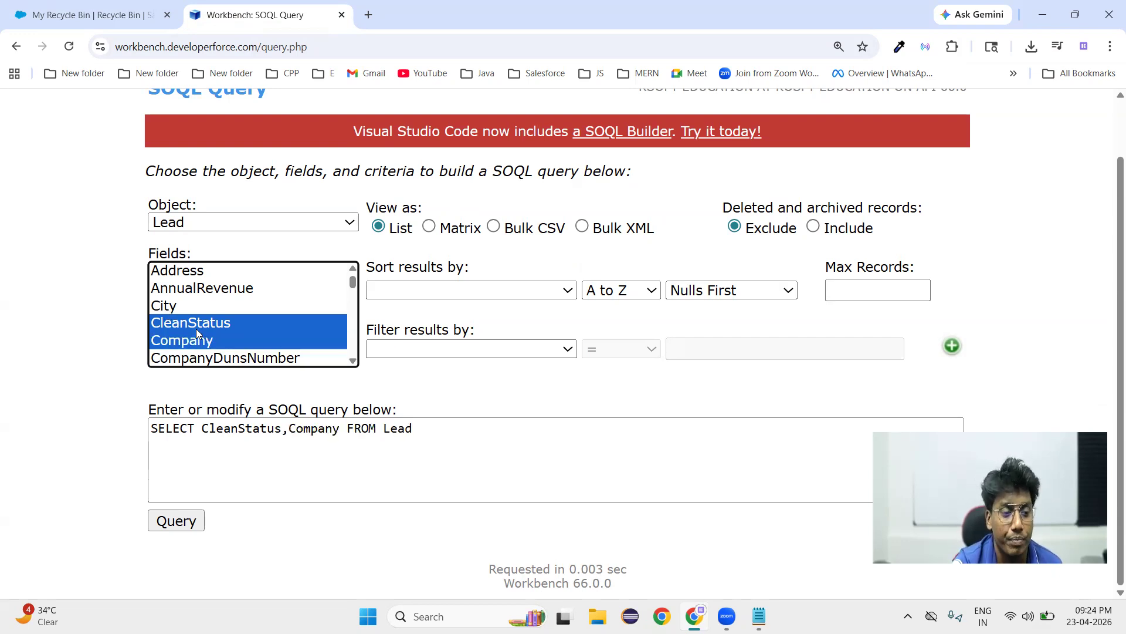
pyautogui.hotkey('ctrl', '-')
pyautogui.scroll(-3, 304, 332)
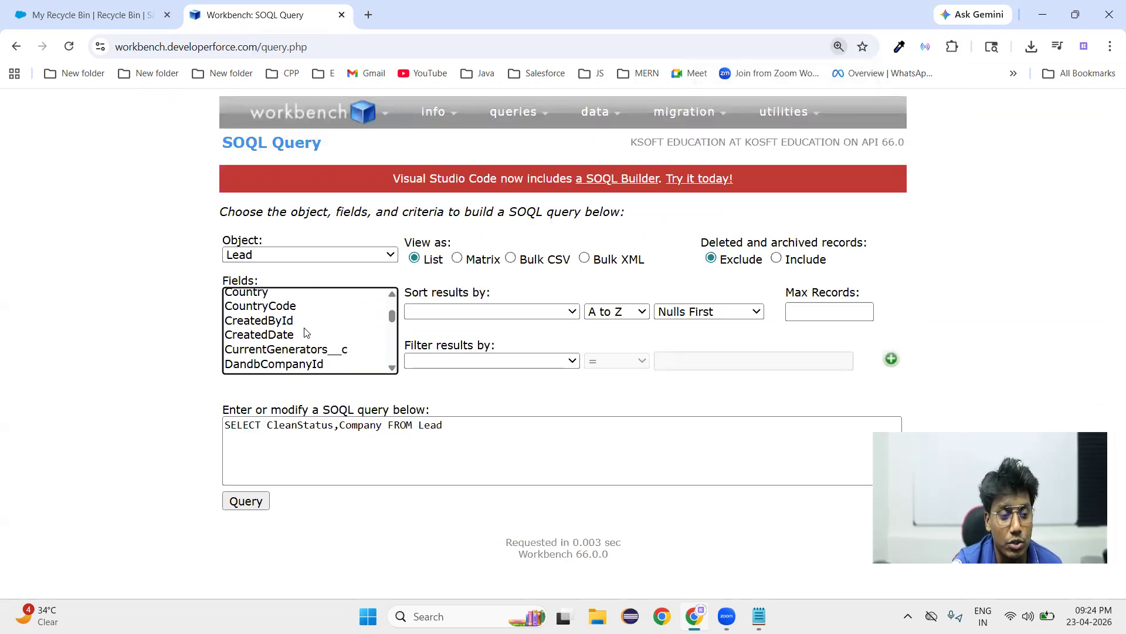
pyautogui.scroll(2, 305, 332)
pyautogui.scroll(-4, 304, 331)
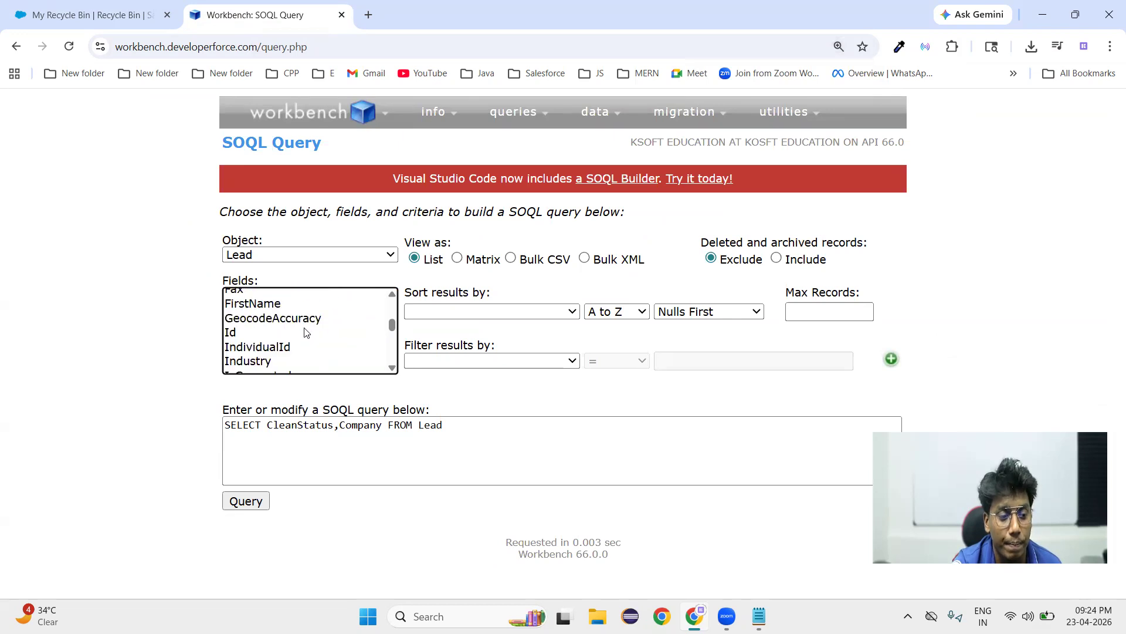
pyautogui.keyDown('ctrl'); pyautogui.click(269, 336); pyautogui.keyUp('ctrl')
# Add the FirstName and Email fields to the Lead query's field selection.
pyautogui.scroll(2, 280, 339)
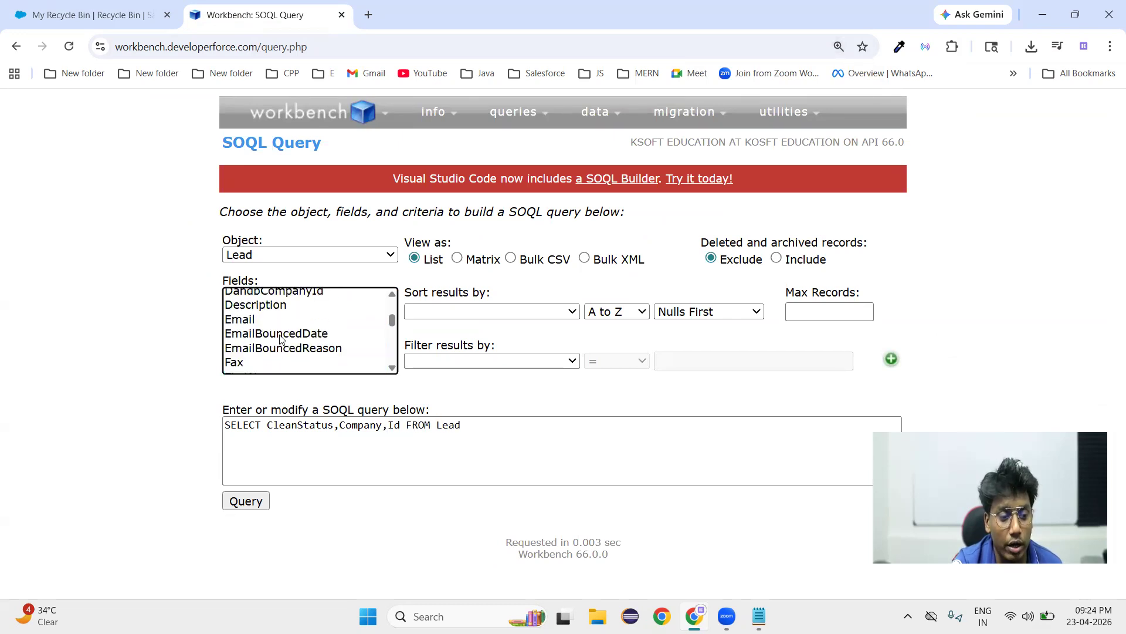
pyautogui.scroll(-2, 273, 352)
pyautogui.keyDown('ctrl'); pyautogui.click(271, 305); pyautogui.keyUp('ctrl')
pyautogui.scroll(-2, 279, 336)
pyautogui.scroll(4, 279, 336)
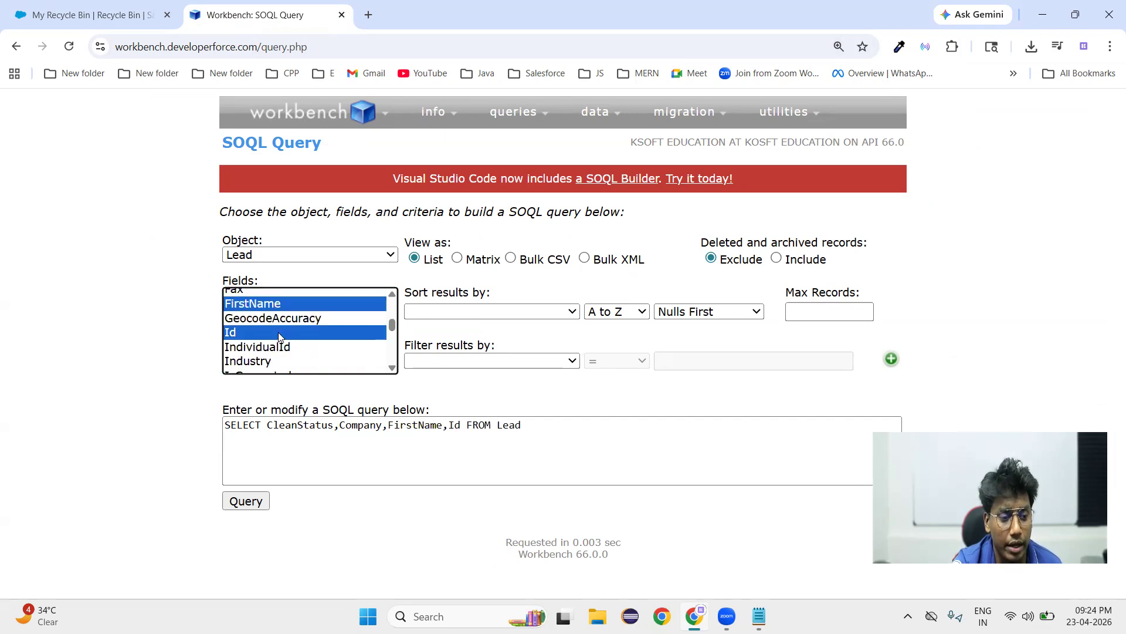
pyautogui.keyDown('ctrl'); pyautogui.click(254, 325); pyautogui.keyUp('ctrl')
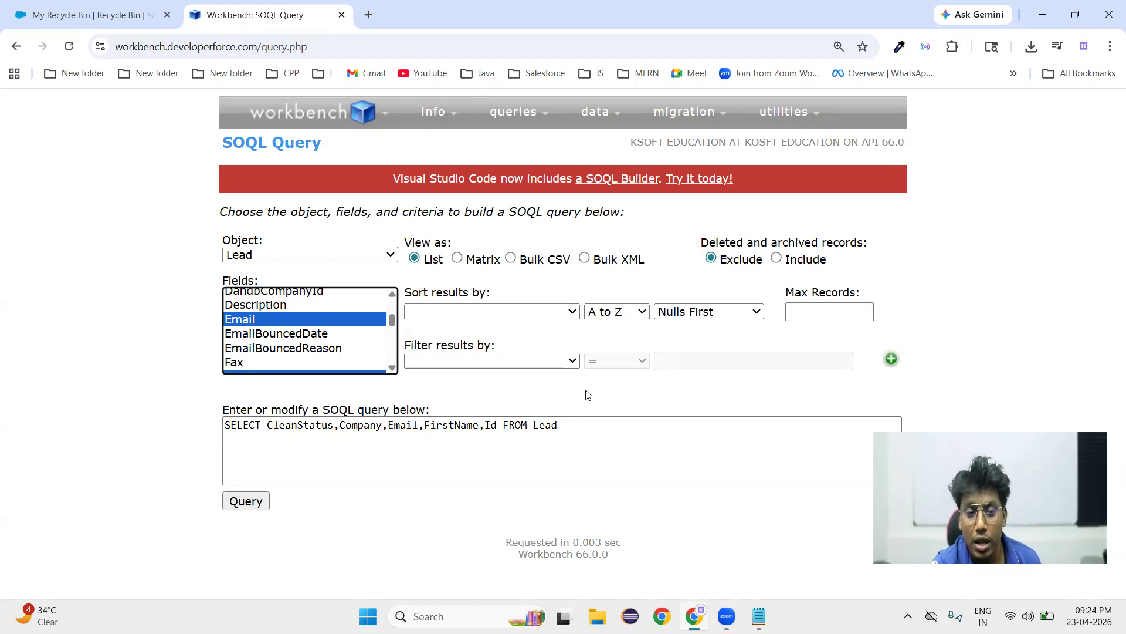
# Highlight the "Deleted and archived records" heading in the query options.
pyautogui.moveTo(538, 113)
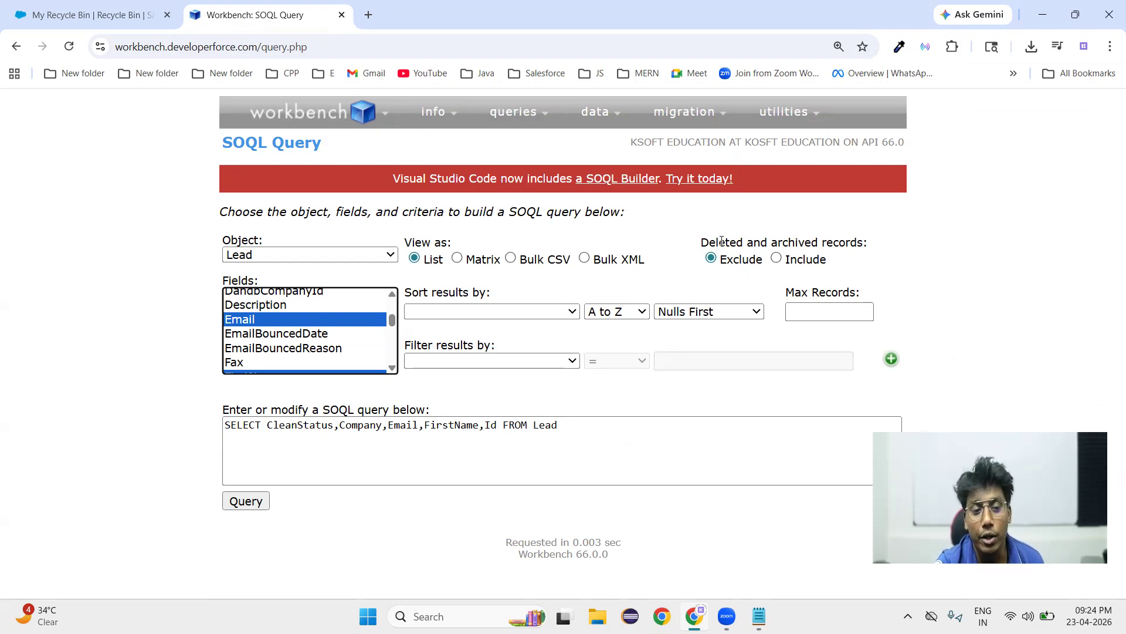
pyautogui.moveTo(706, 243); pyautogui.dragTo(868, 243)
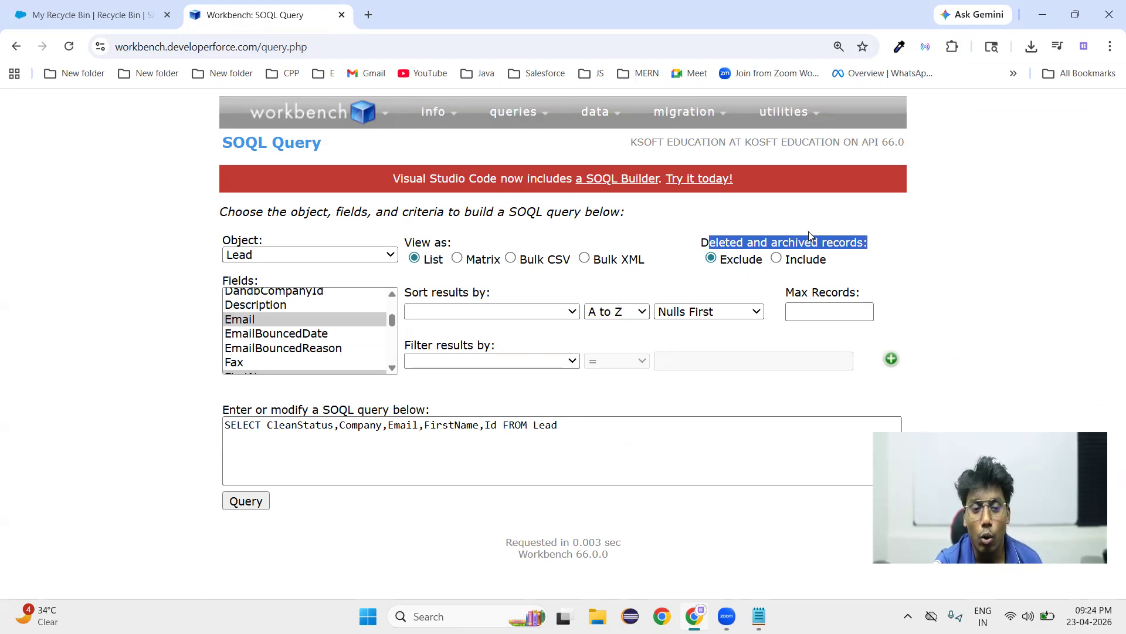
# Run the Lead query with deleted and archived records excluded and highlight the total record count in the results.
pyautogui.click(780, 261)
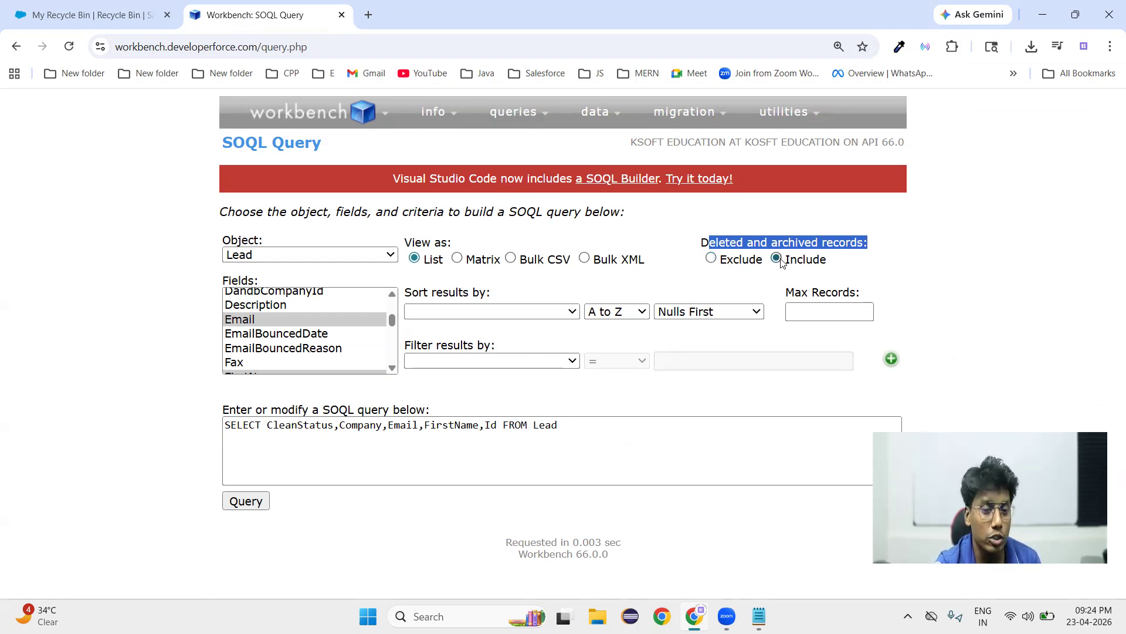
pyautogui.click(789, 265)
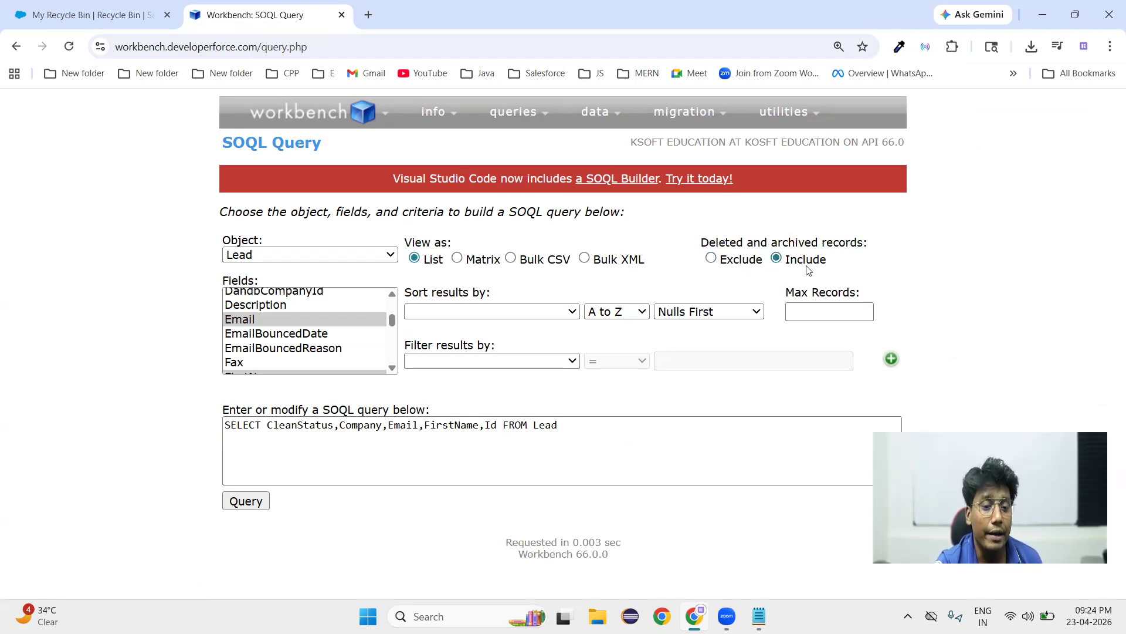
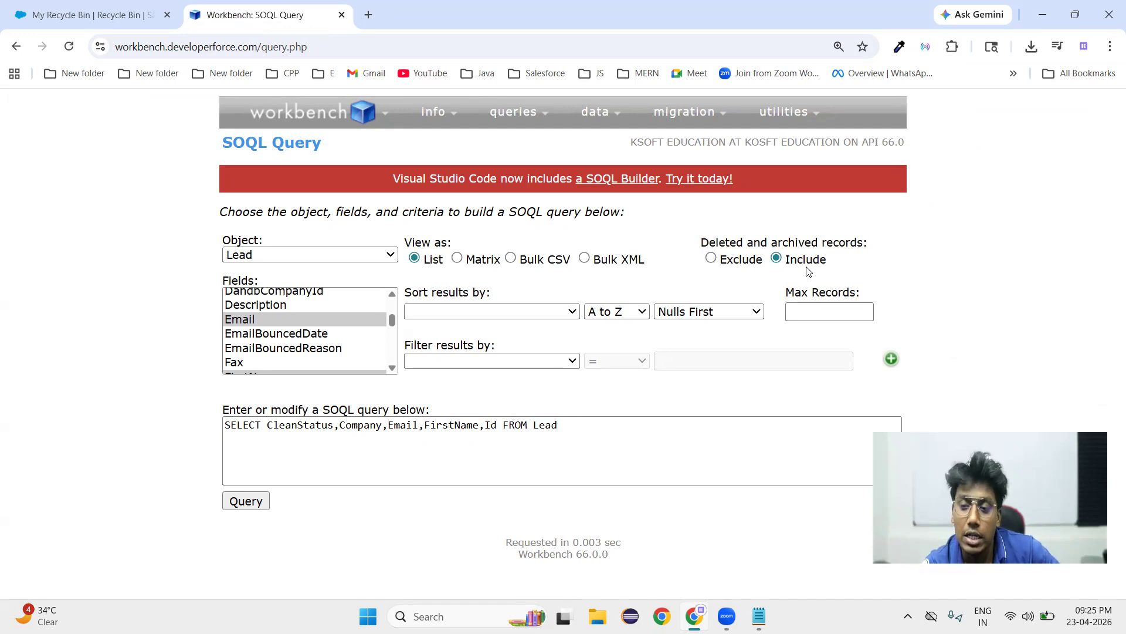
pyautogui.click(711, 259)
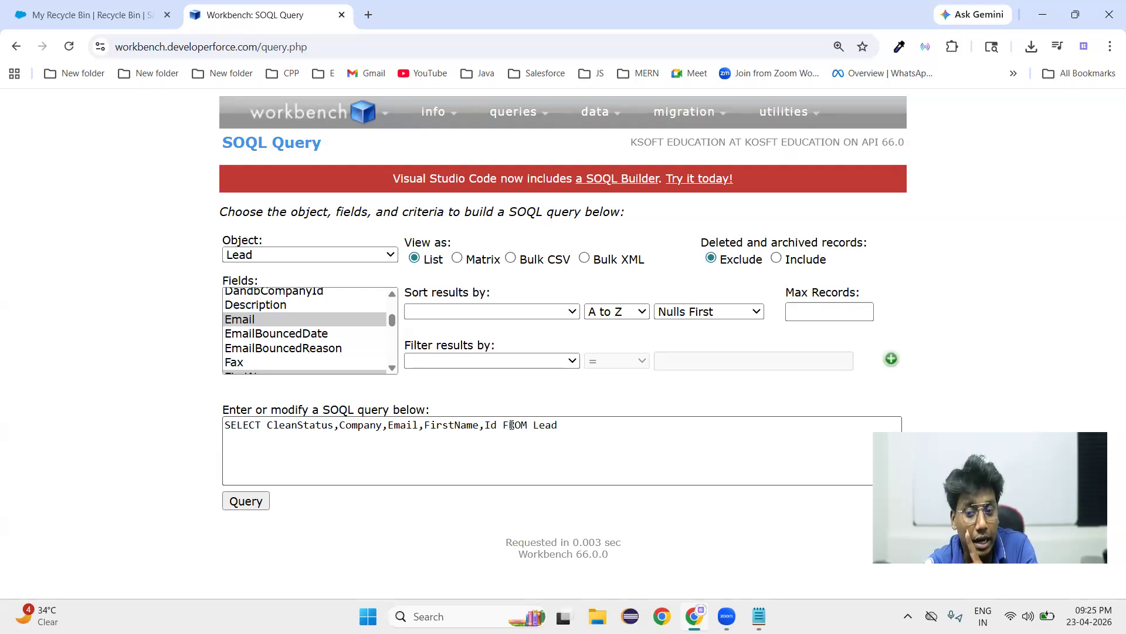
pyautogui.click(246, 505)
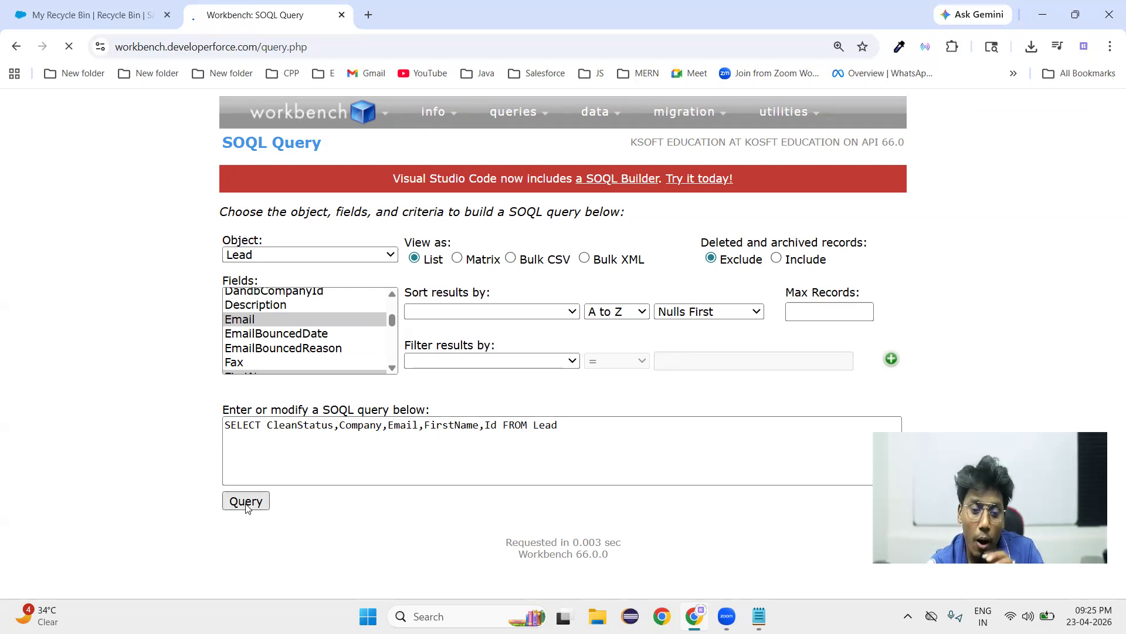
pyautogui.scroll(-5, 396, 492)
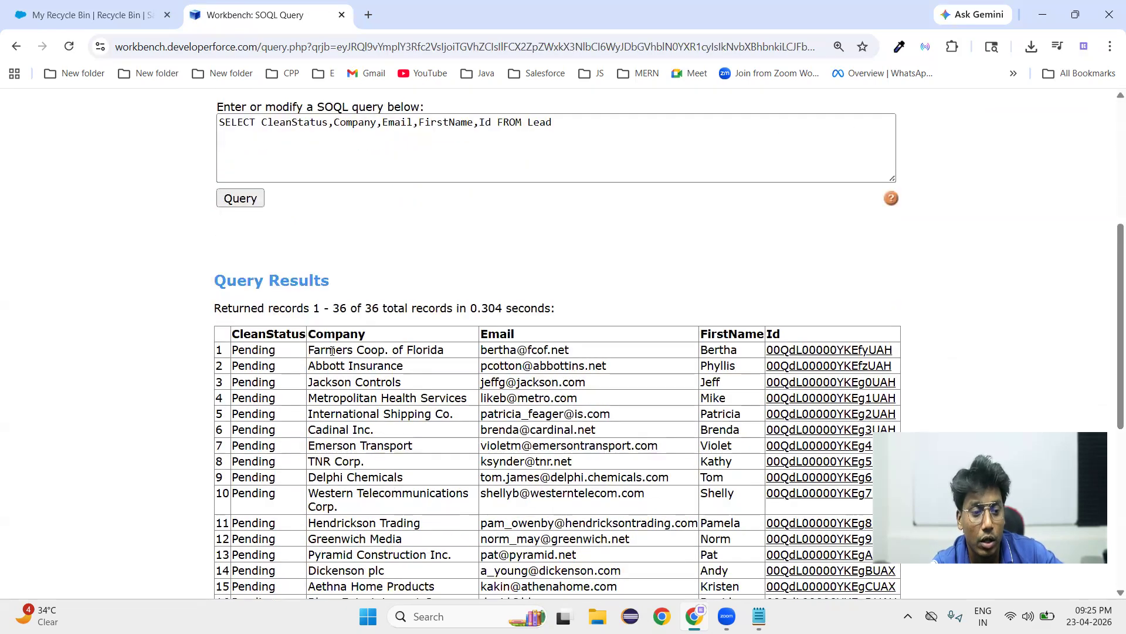
pyautogui.doubleClick(372, 309)
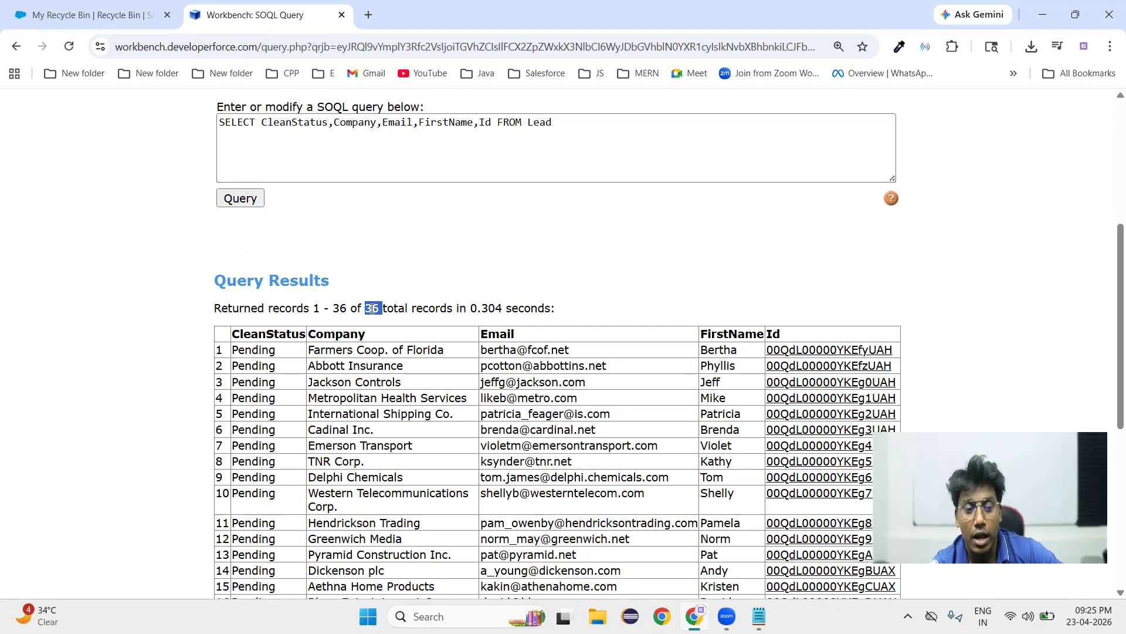
# Add the IsDeleted field to the Lead query's field selection.
pyautogui.scroll(5, 525, 409)
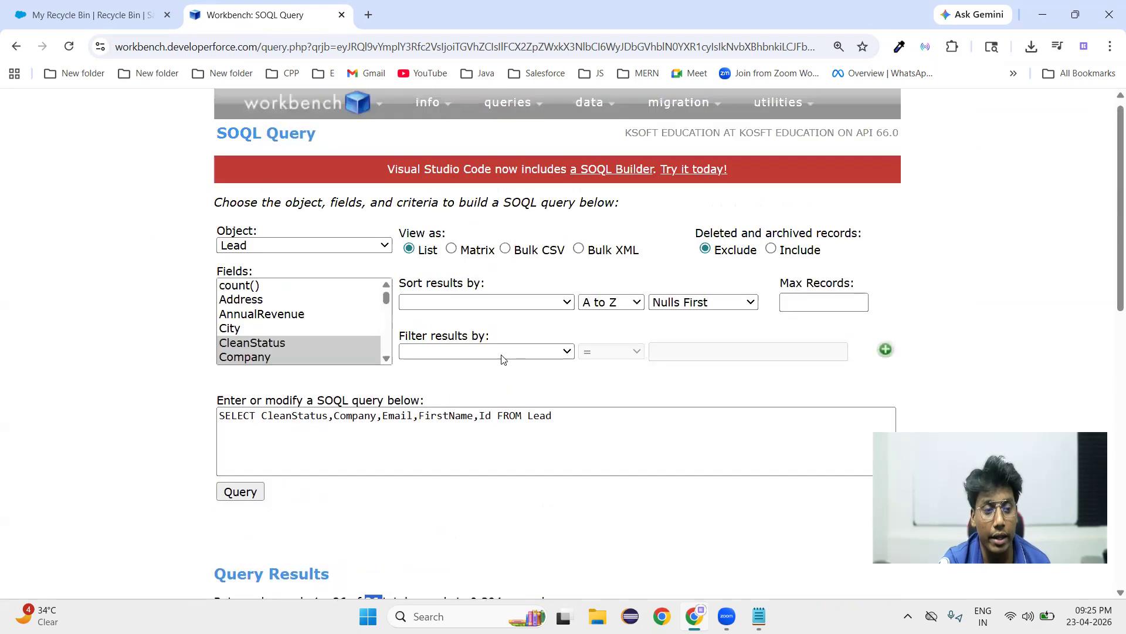
pyautogui.scroll(-8, 297, 328)
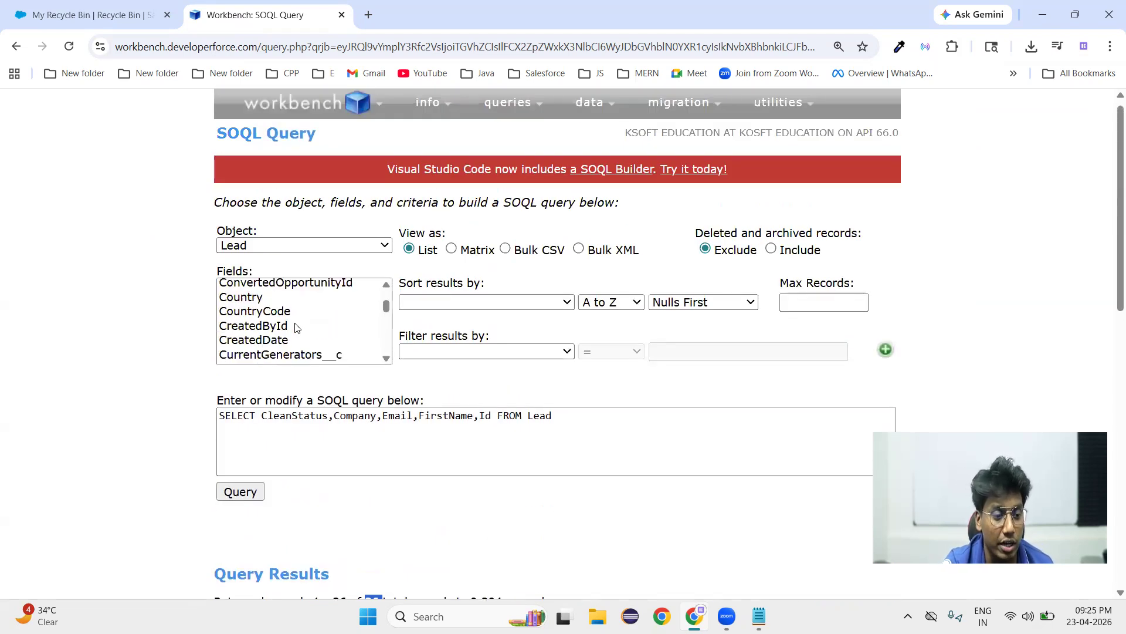
pyautogui.scroll(-2, 296, 328)
pyautogui.scroll(2, 297, 328)
pyautogui.keyDown('ctrl'); pyautogui.click(277, 326); pyautogui.keyUp('ctrl')
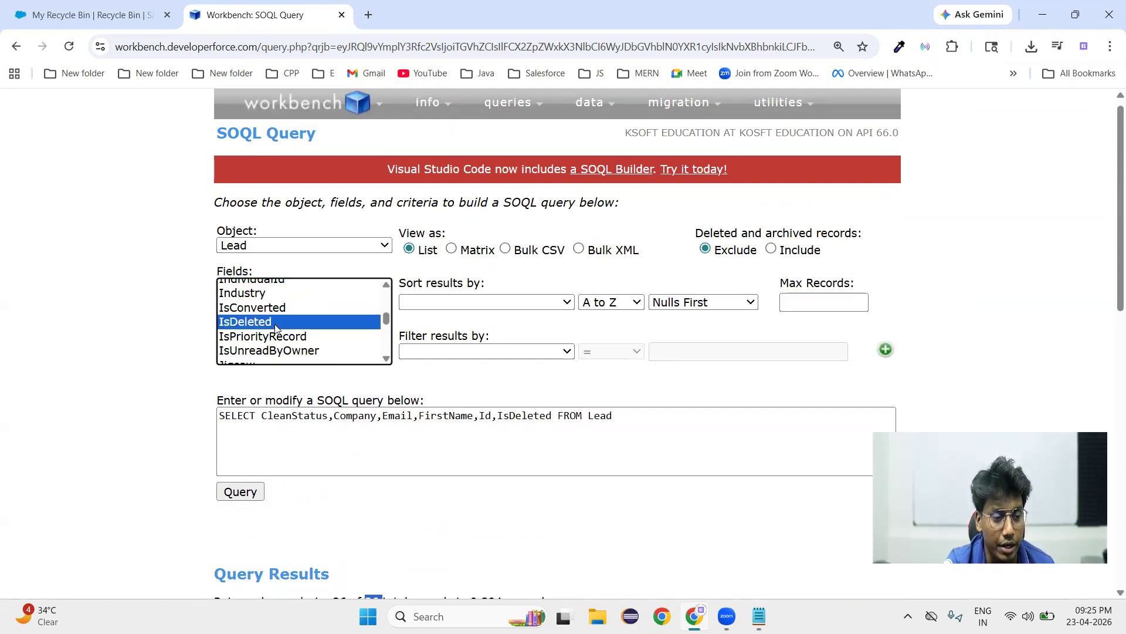
# Include deleted and archived records in the Lead query and run it again.
pyautogui.click(771, 250)
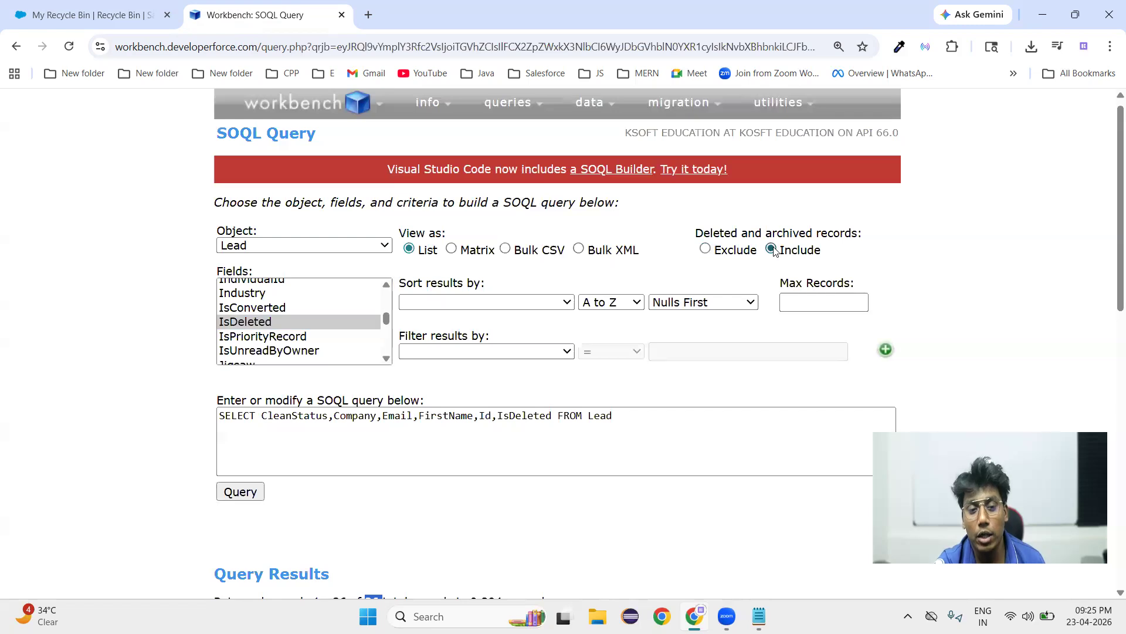
pyautogui.scroll(-1, 446, 486)
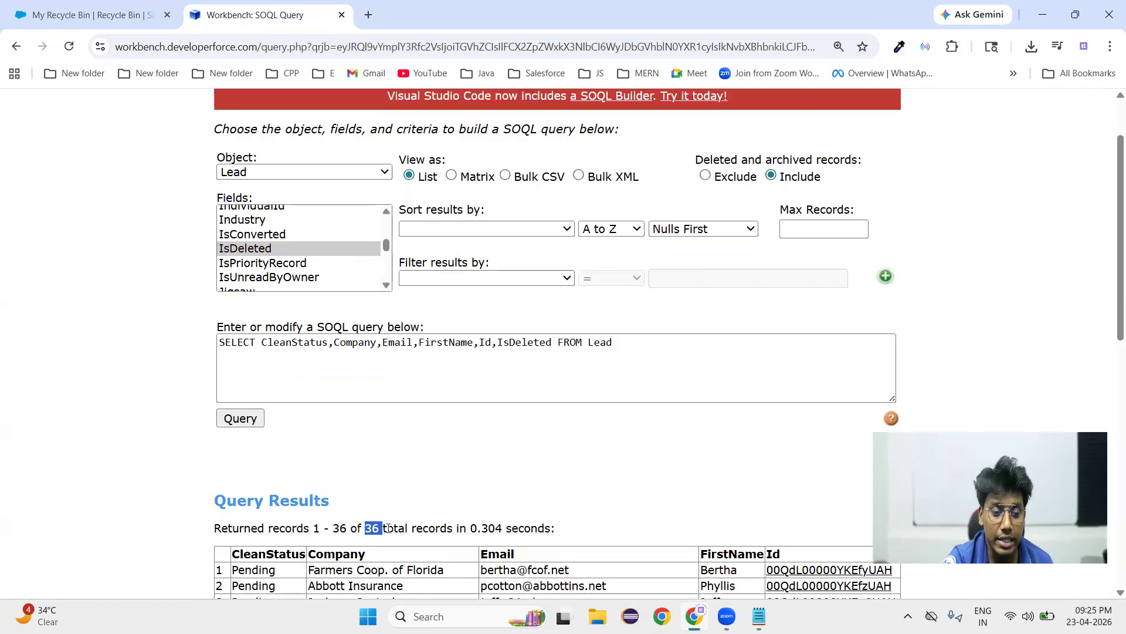
pyautogui.click(258, 423)
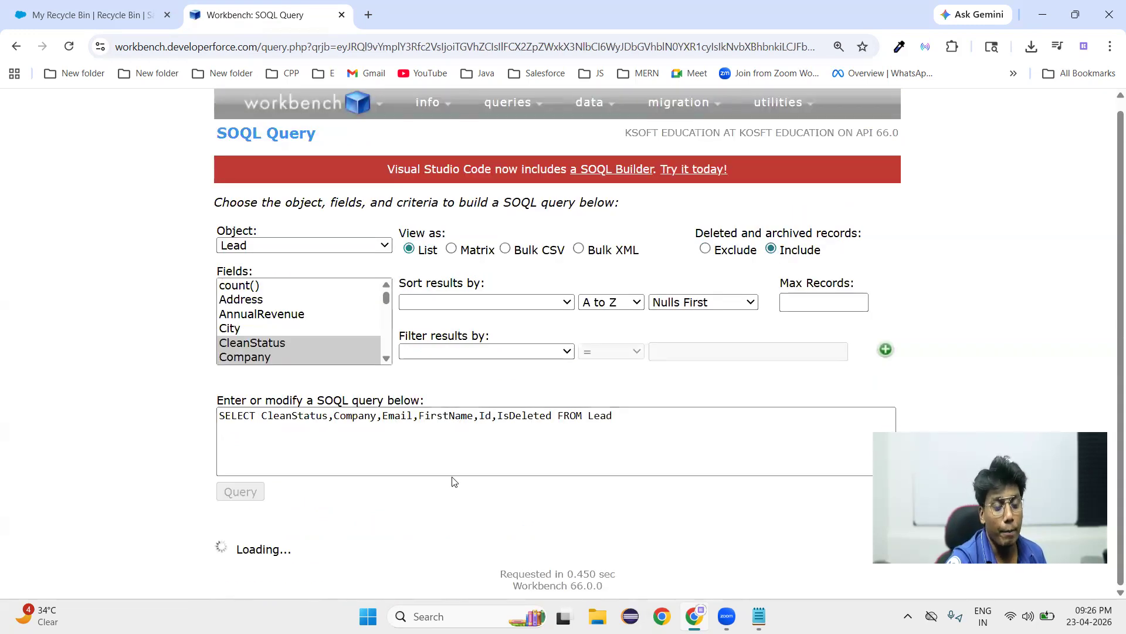
pyautogui.scroll(-1, 447, 482)
pyautogui.scroll(-2, 447, 482)
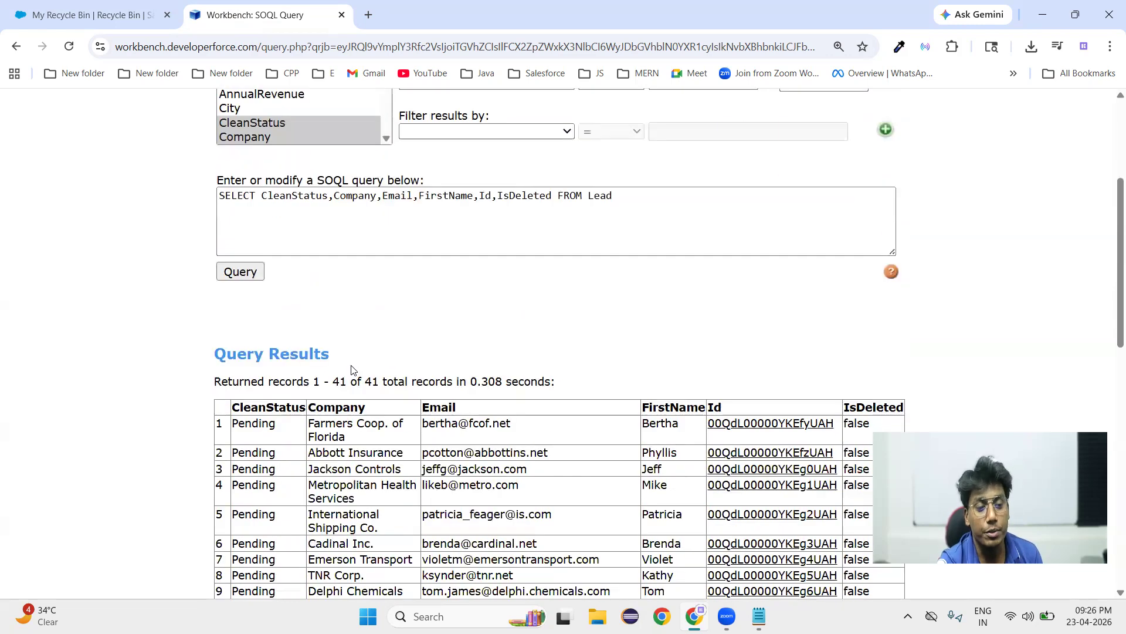
# Examine the total record count and the IsDeleted values across the returned Lead records.
pyautogui.moveTo(365, 380); pyautogui.dragTo(380, 380)
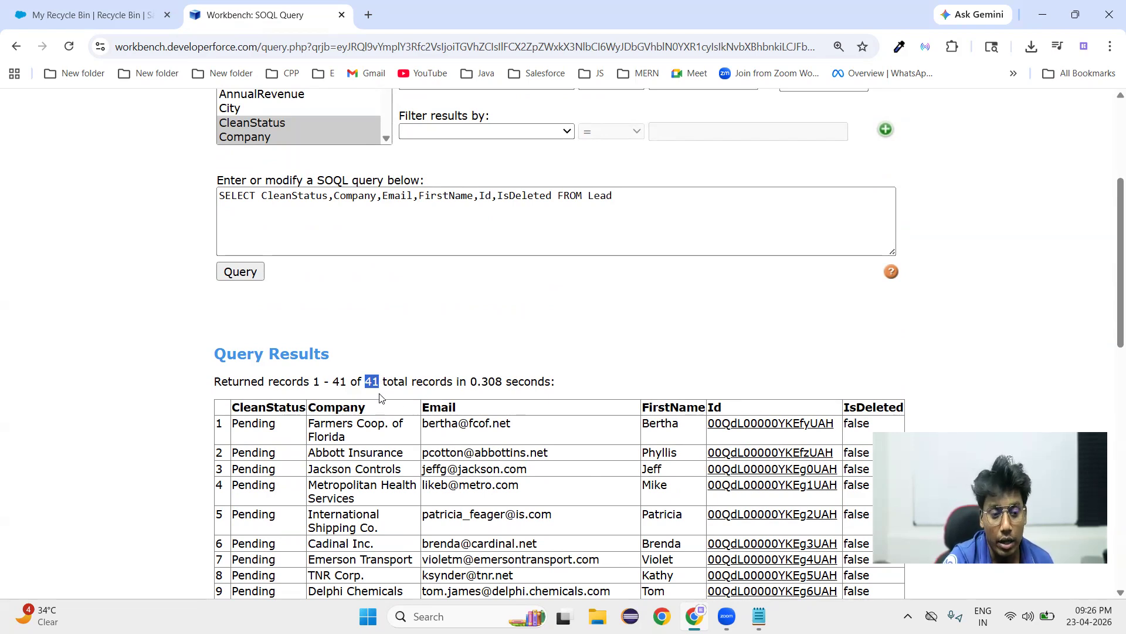
pyautogui.scroll(-1, 596, 448)
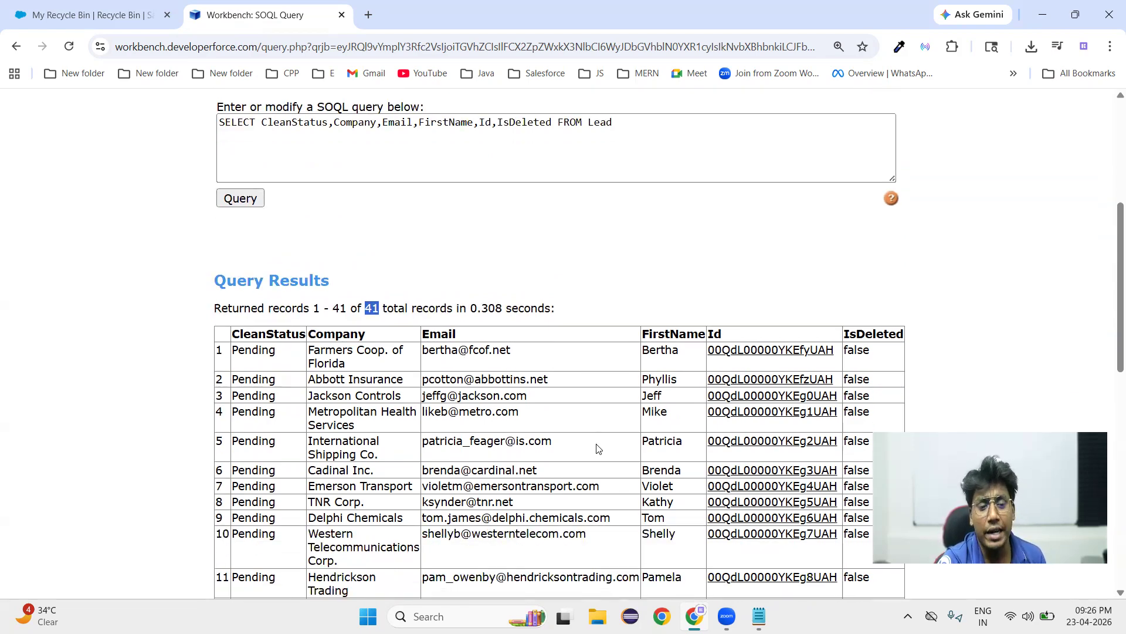
pyautogui.scroll(-3, 596, 447)
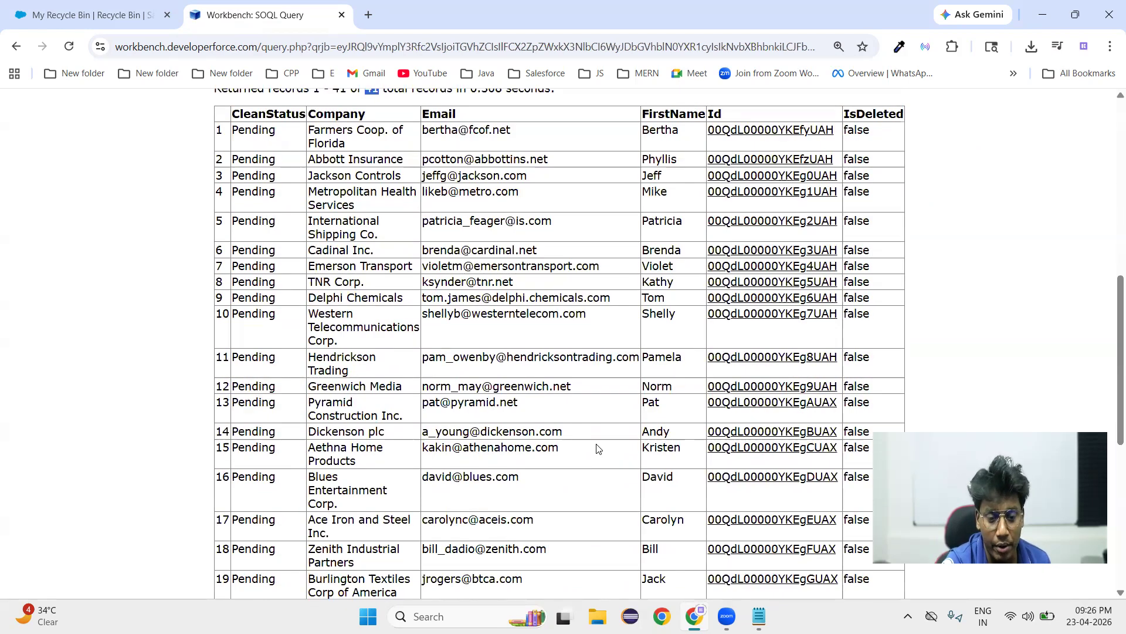
pyautogui.scroll(-6, 597, 448)
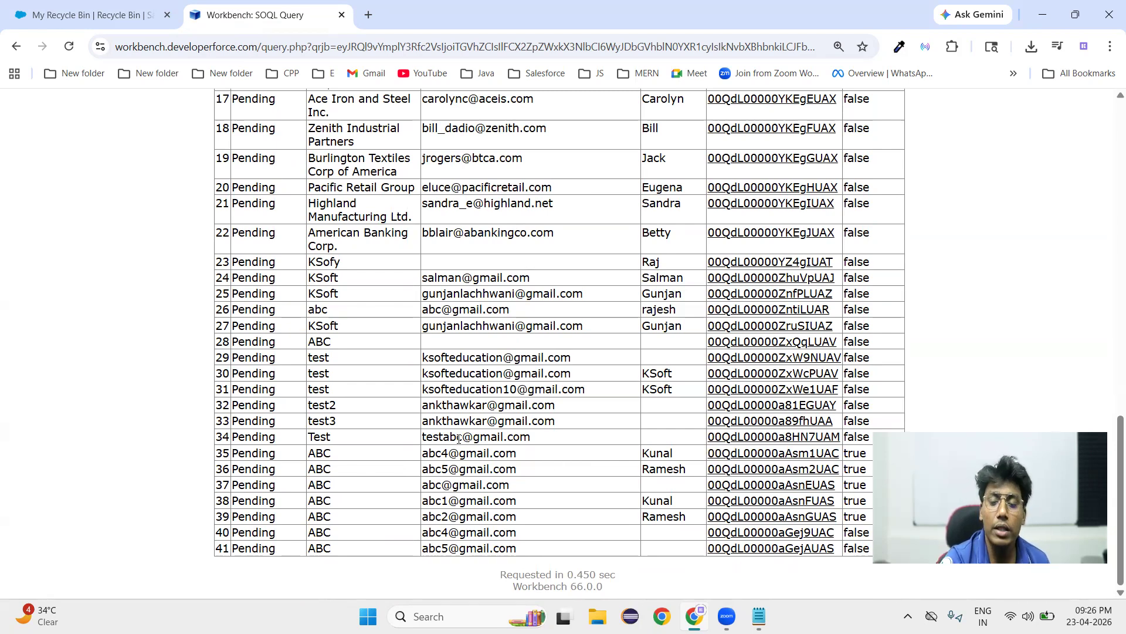
pyautogui.scroll(12, 459, 438)
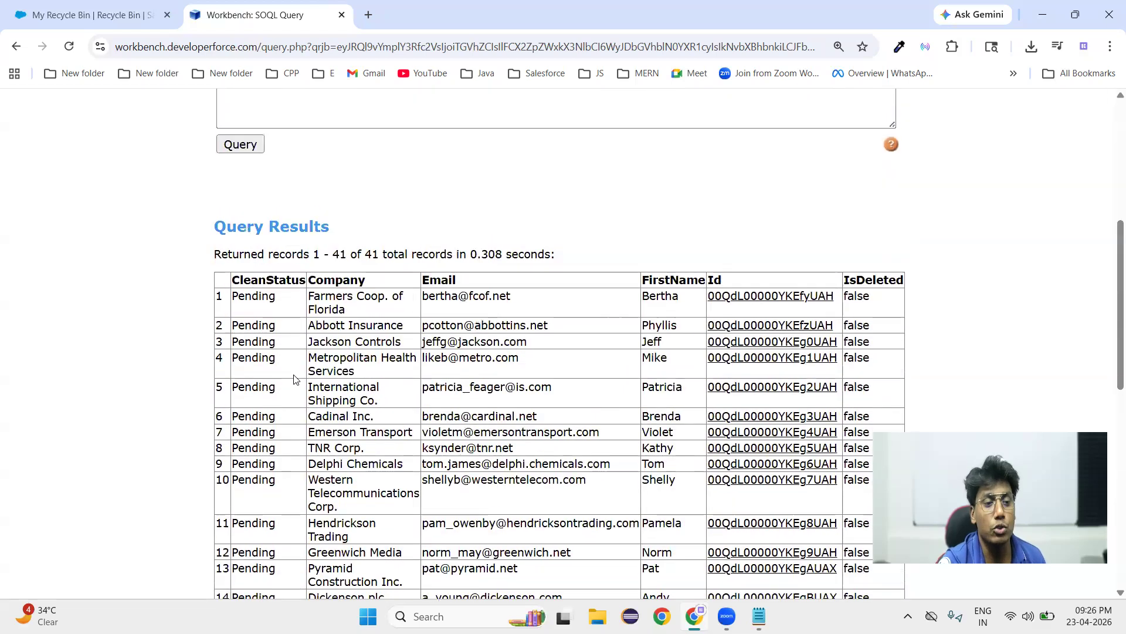
pyautogui.scroll(2, 527, 506)
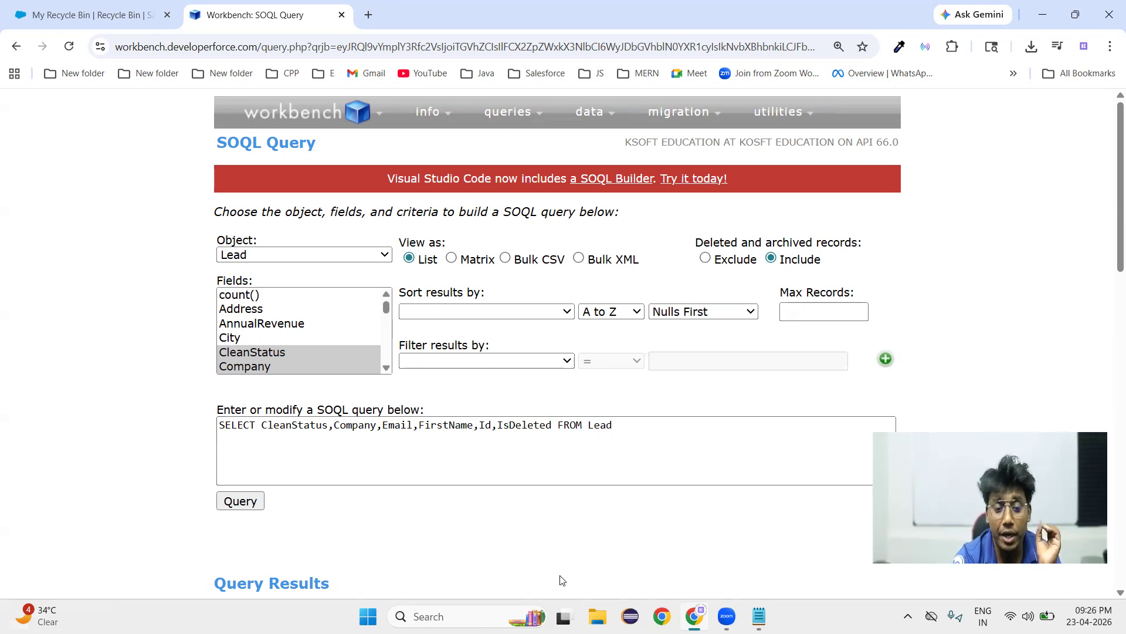
# Switch to Notepad and write "Secure" on an empty line below the Workbench operations list.
pyautogui.click(759, 616)
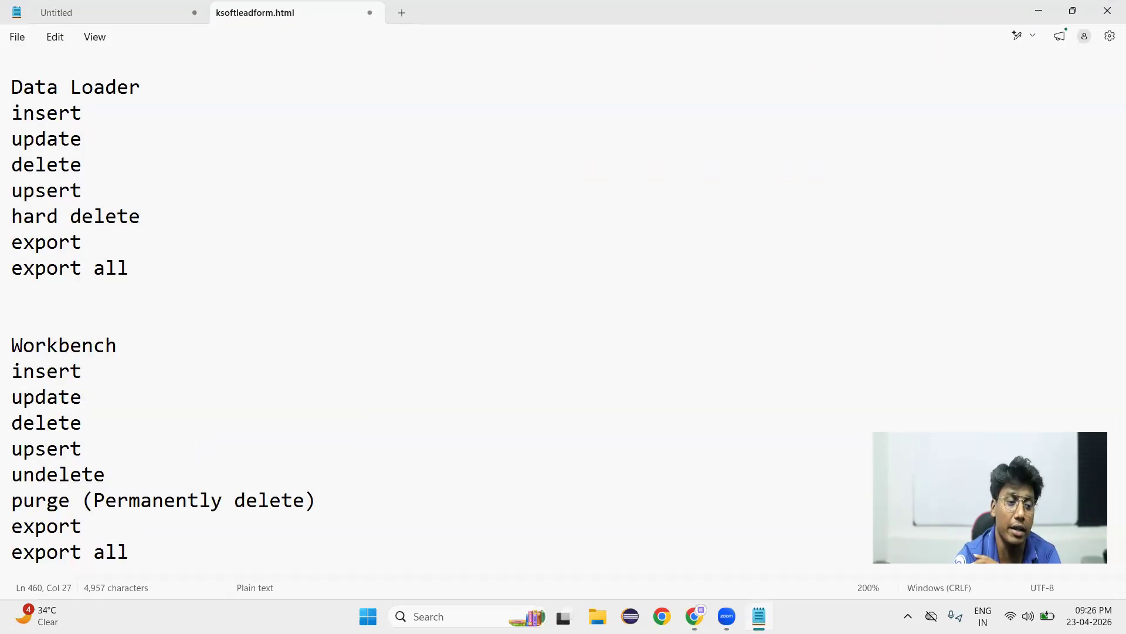
pyautogui.scroll(-7, 257, 430)
pyautogui.click(67, 176)
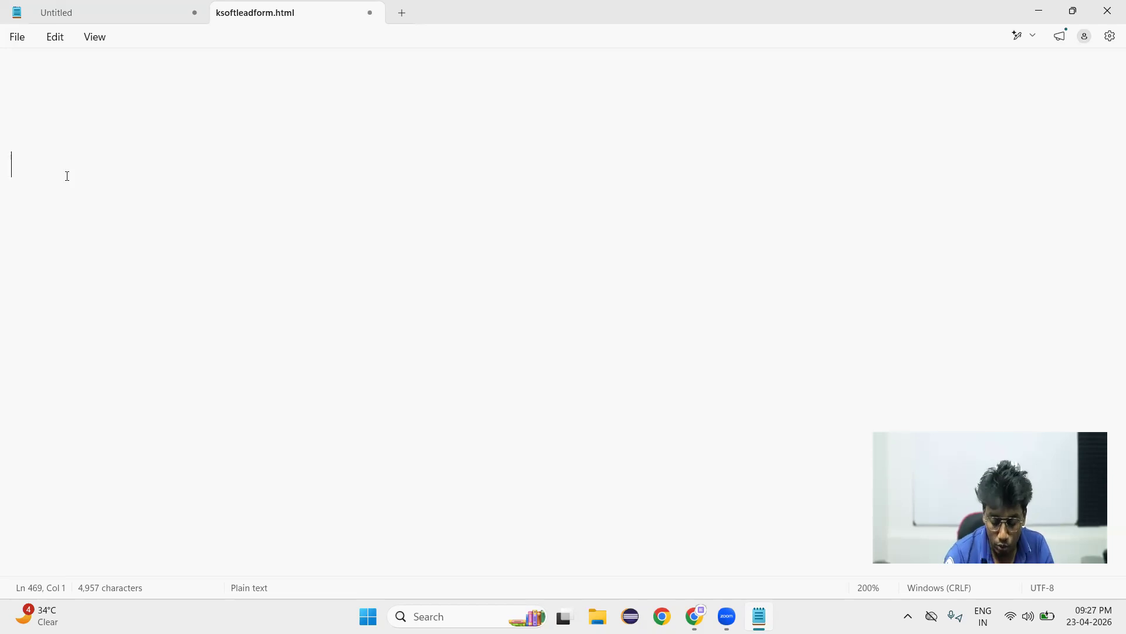
pyautogui.write('Sec')
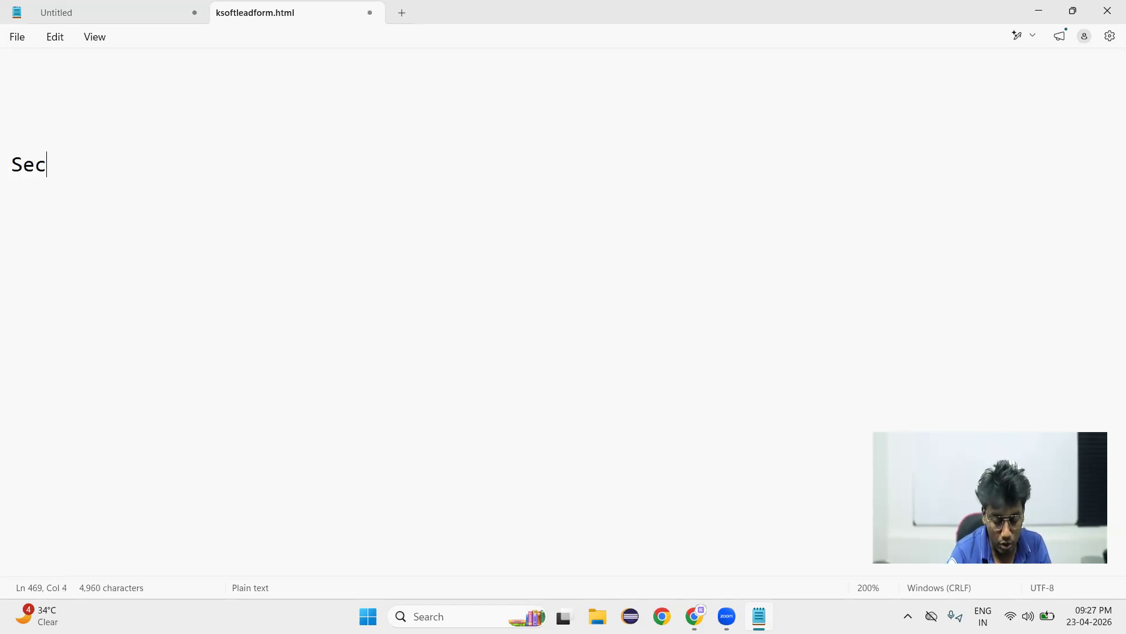
pyautogui.write('ure')
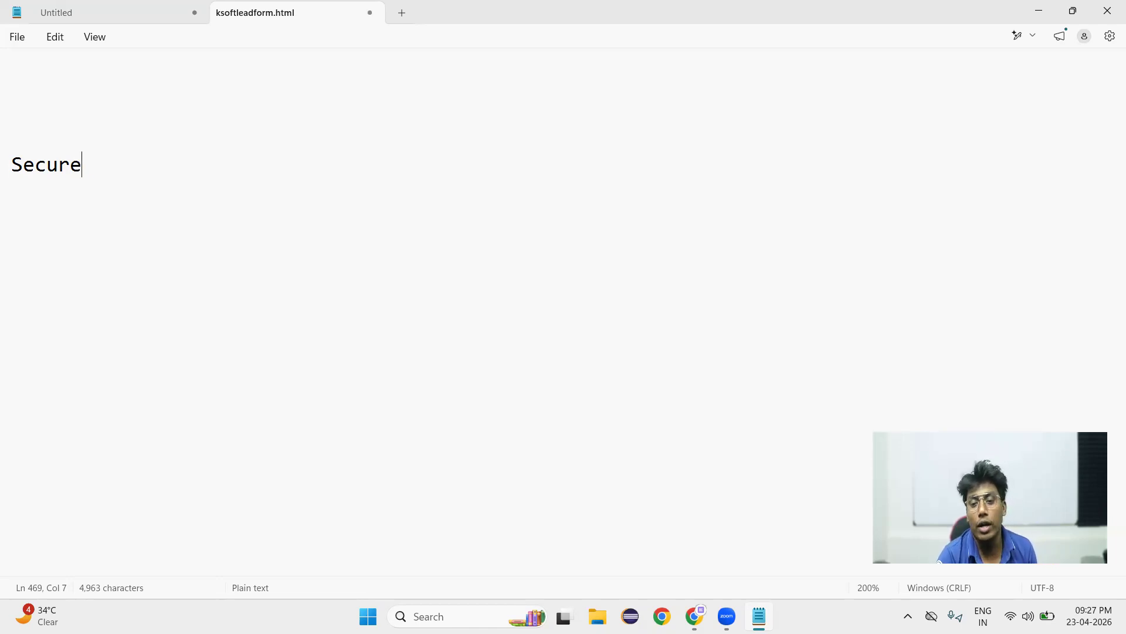
# Add the line "Security Modal" below "Secure", leaving a blank line between them, and highlight it briefly.
pyautogui.press('Return')
pyautogui.press('Return')
pyautogui.write('S')
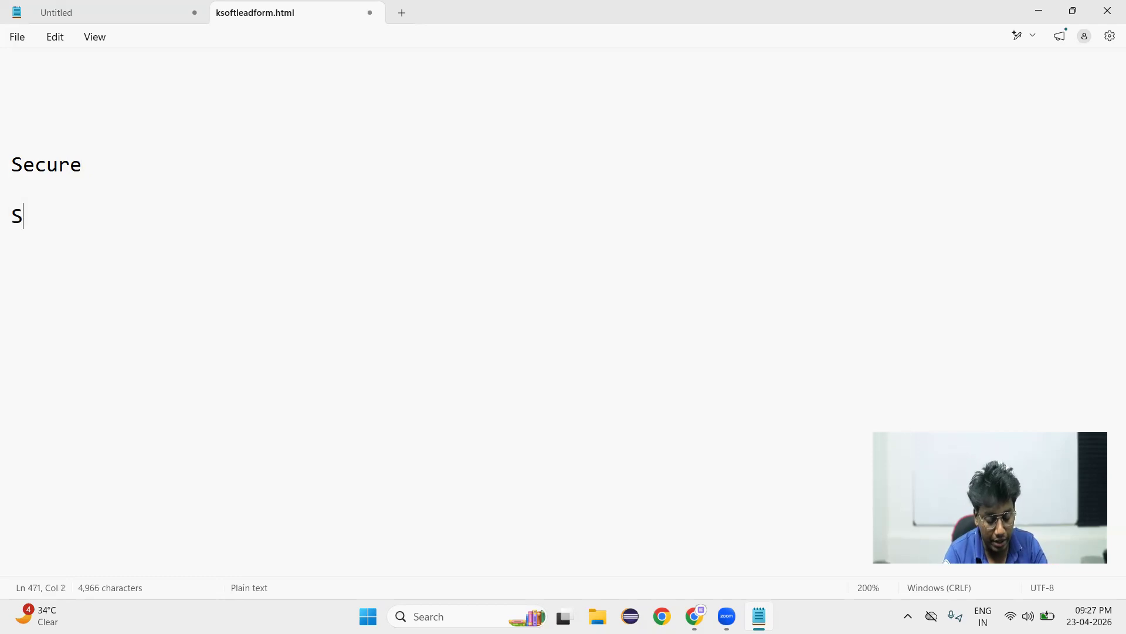
pyautogui.write('ecurity')
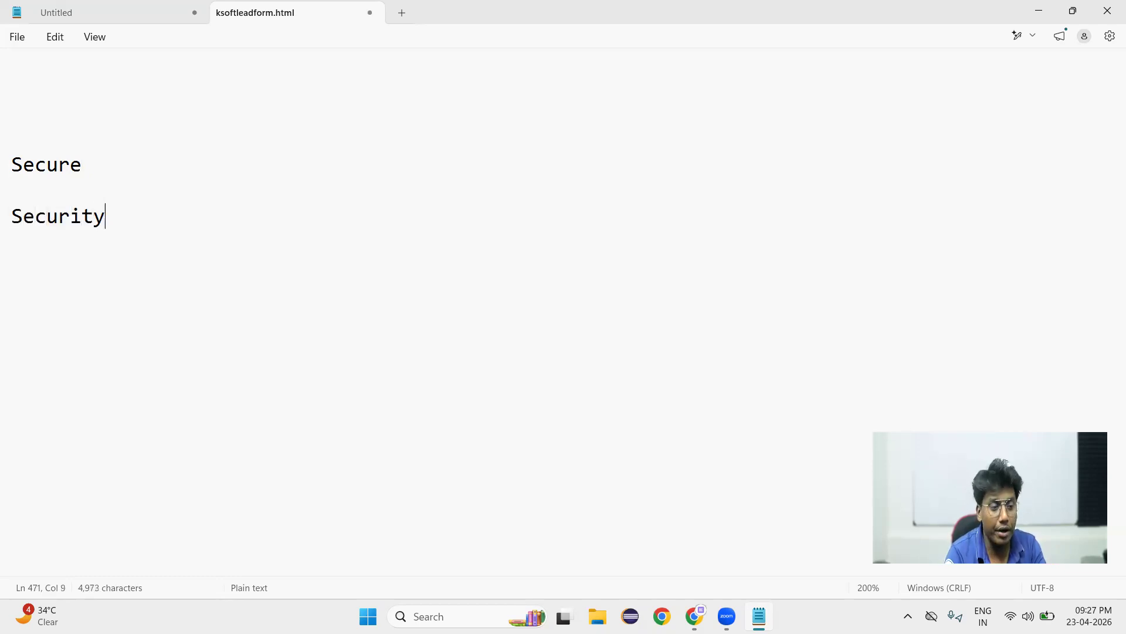
pyautogui.write(' Modal')
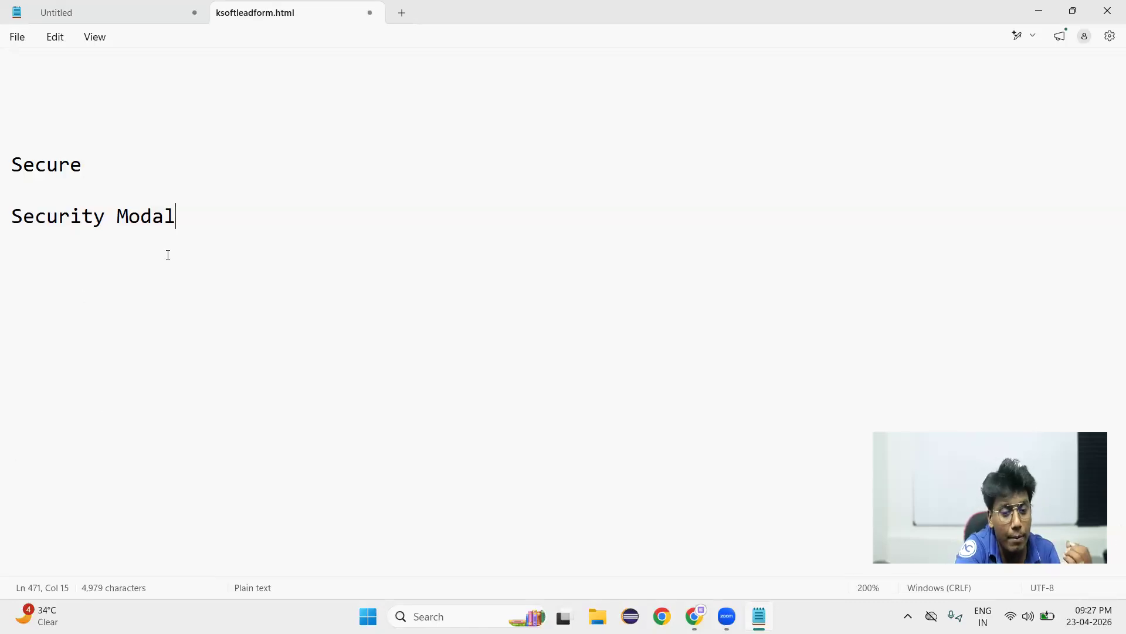
pyautogui.moveTo(11, 216); pyautogui.dragTo(190, 217)
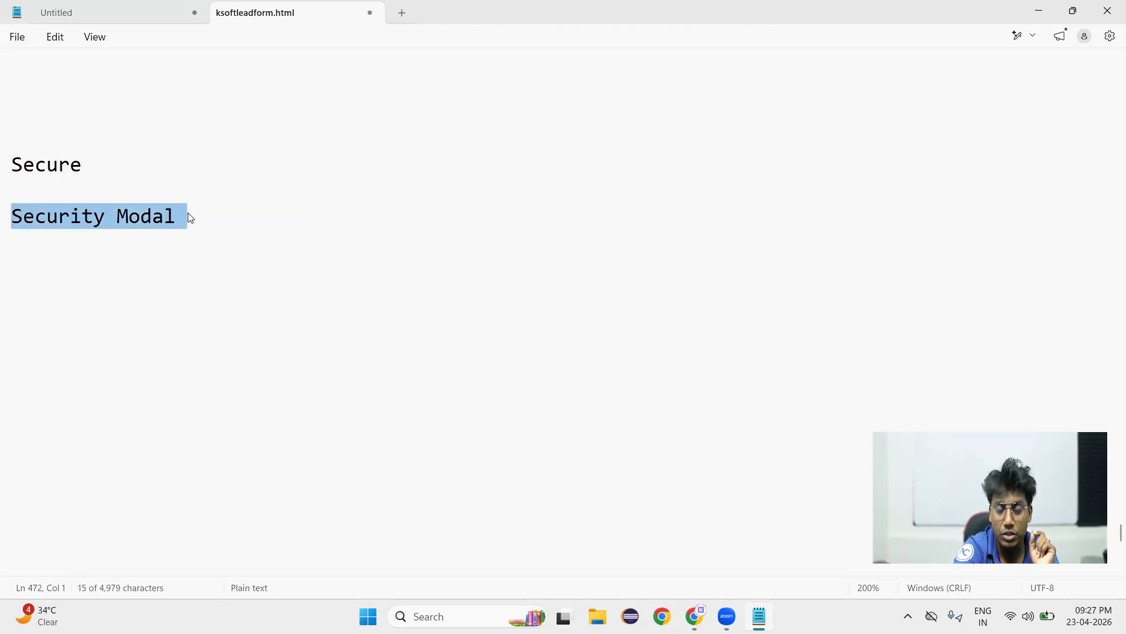
pyautogui.click(213, 213)
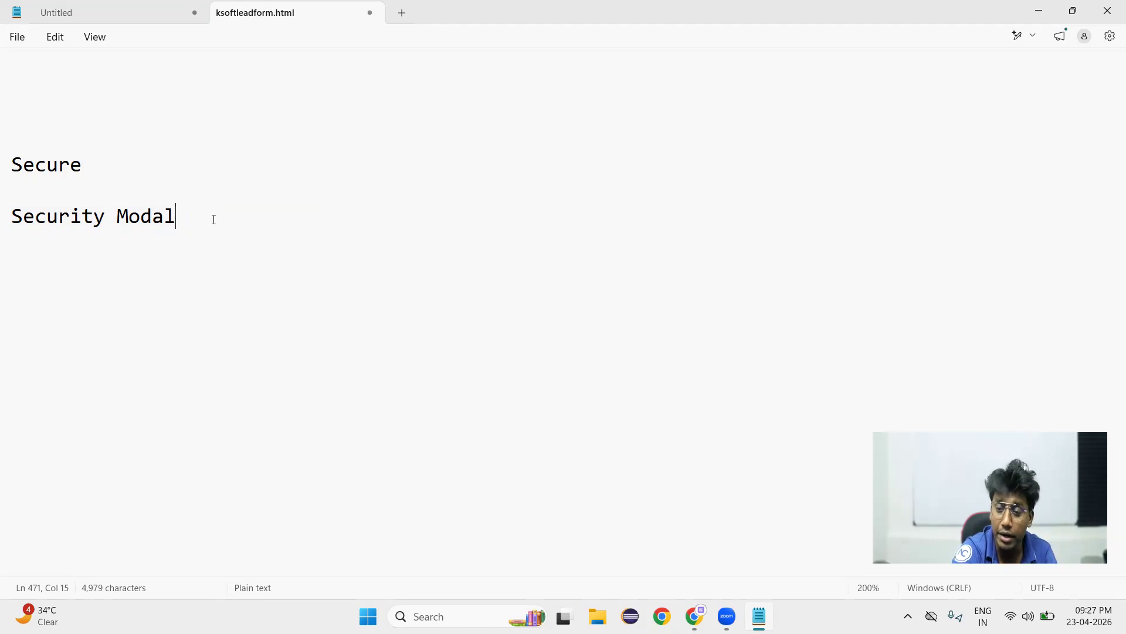
# Return to Workbench, check the recent download history for the results file, and open the Undelete page.
pyautogui.click(1036, 18)
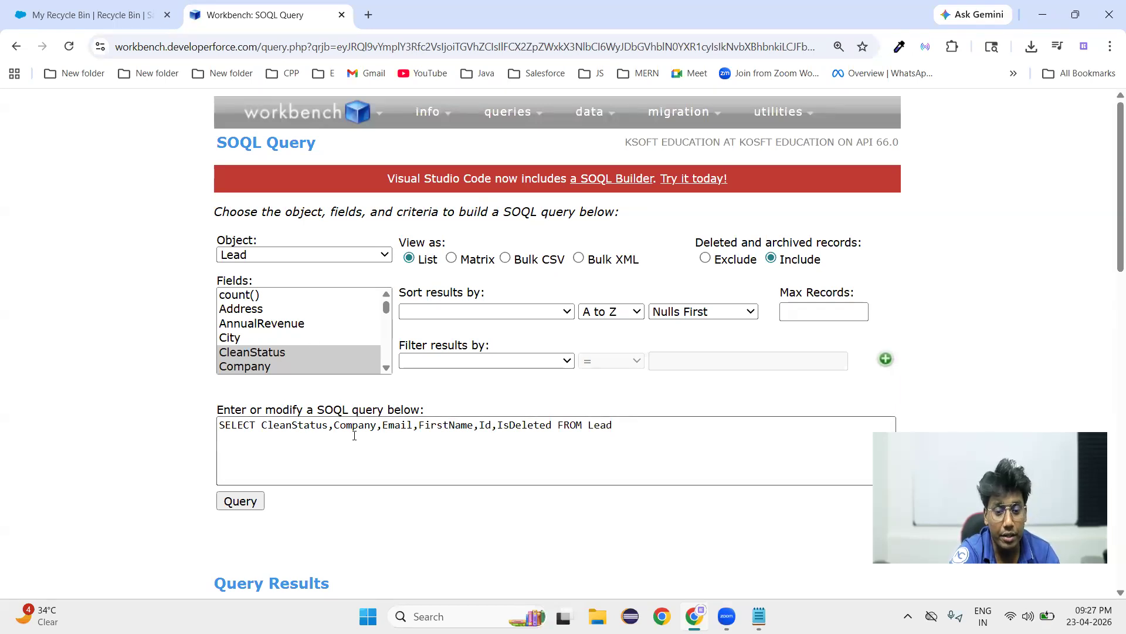
pyautogui.click(1032, 52)
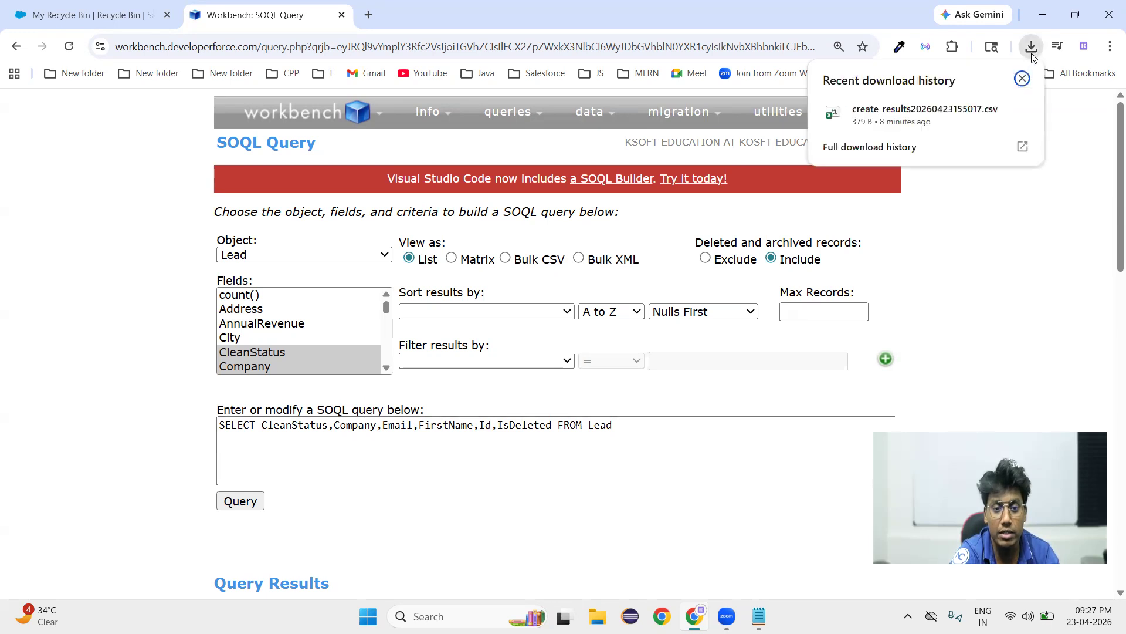
pyautogui.moveTo(935, 120)
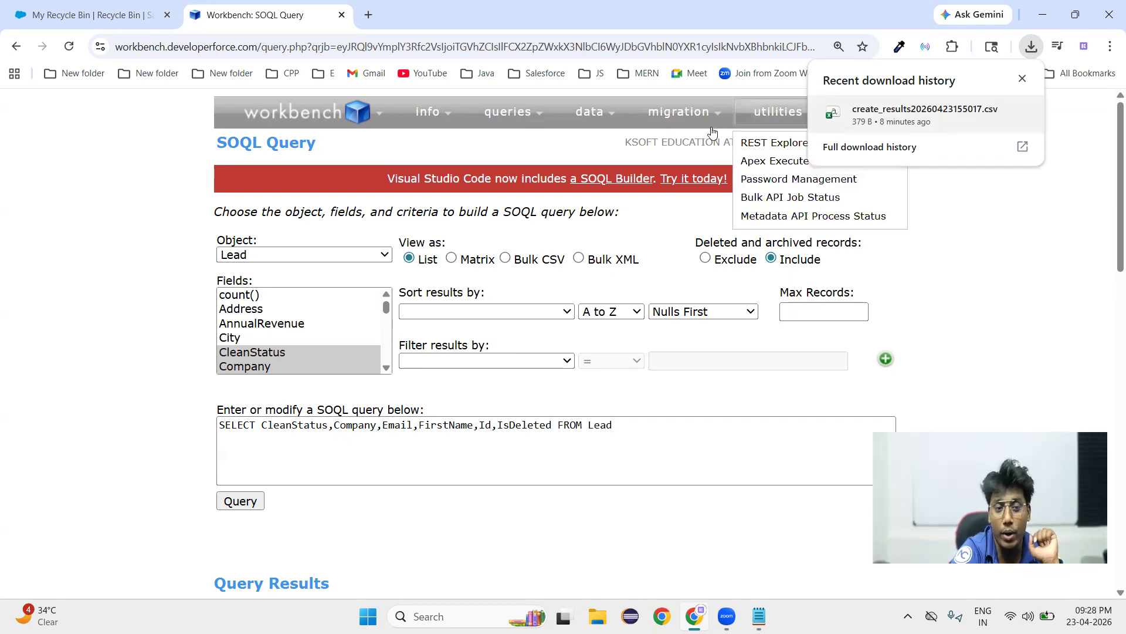
pyautogui.moveTo(611, 118)
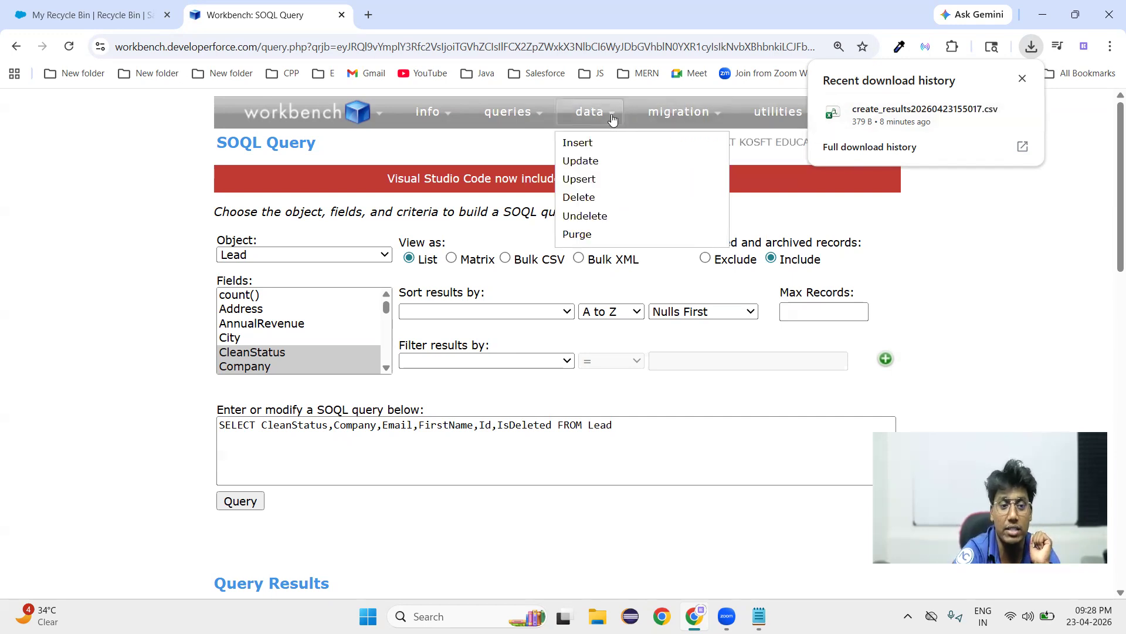
pyautogui.click(592, 222)
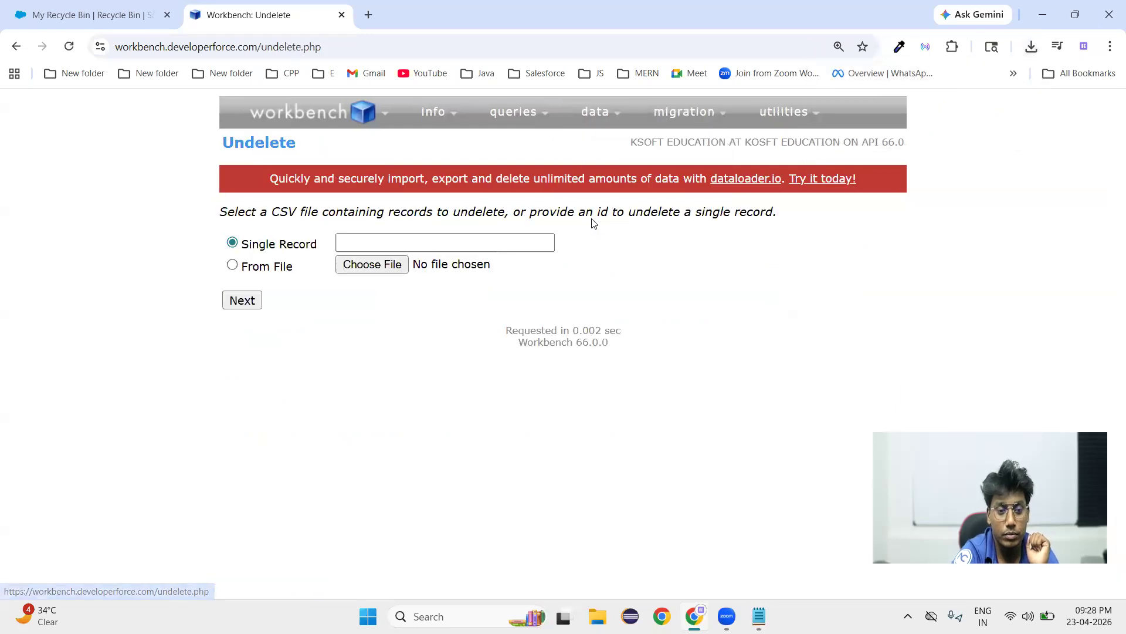
# Undelete the records listed in create_results20260423155017.csv, mapping the Id field to the file's Id column.
pyautogui.click(233, 264)
pyautogui.click(373, 265)
pyautogui.click(163, 141)
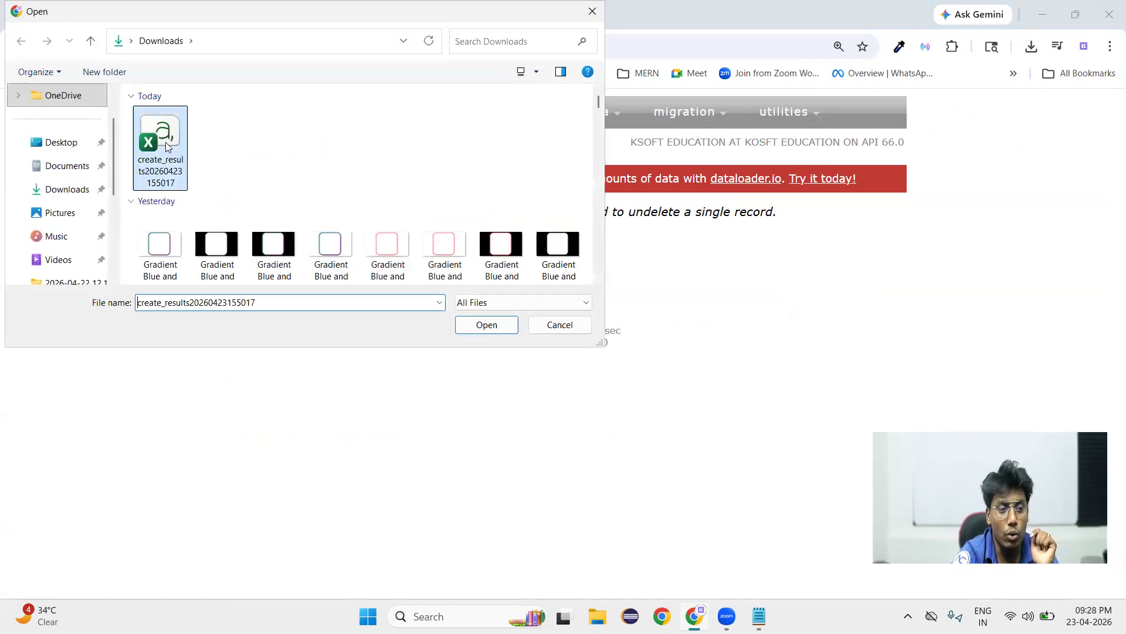
pyautogui.click(494, 328)
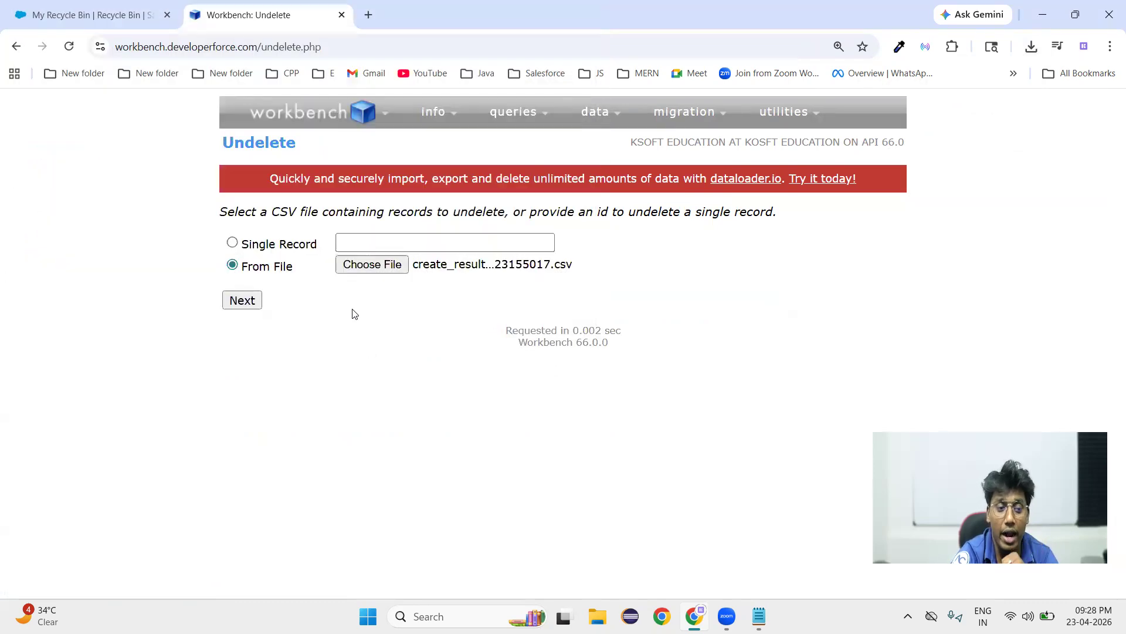
pyautogui.click(248, 303)
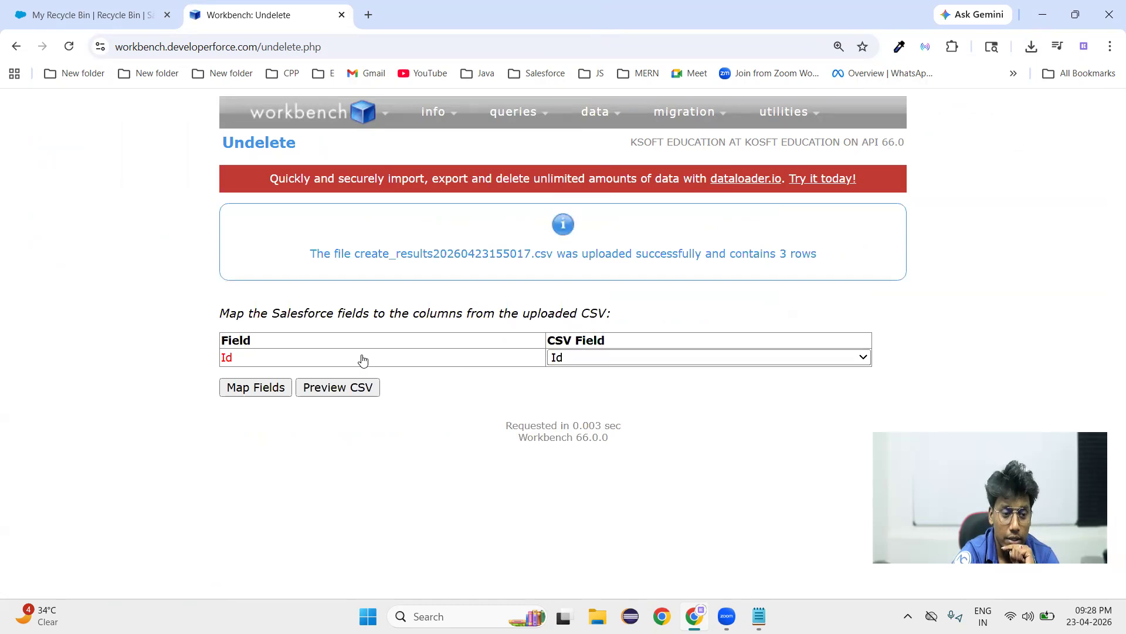
pyautogui.click(267, 390)
pyautogui.click(274, 398)
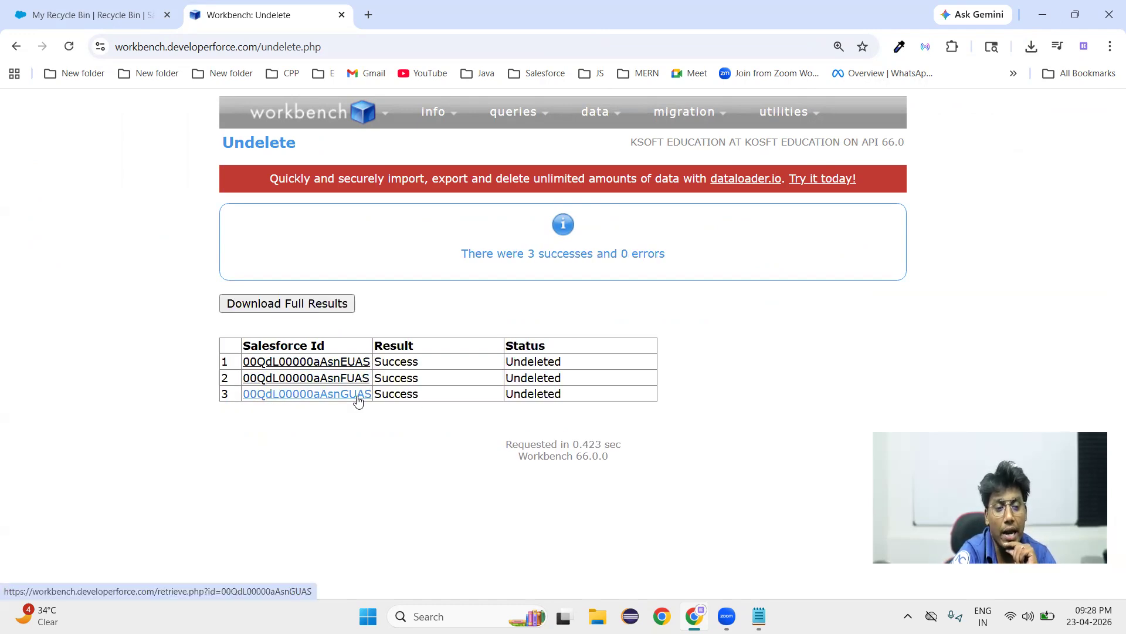
# Refresh My Recycle Bin in Salesforce to check for the restored Leads, and return to the Workbench undelete results.
pyautogui.moveTo(358, 401)
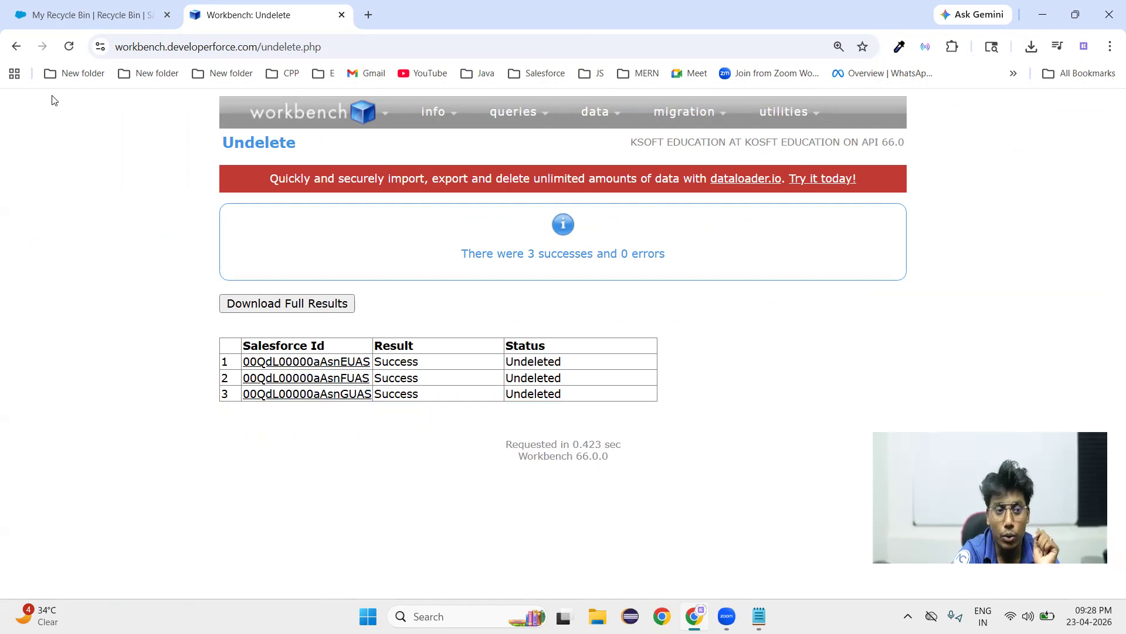
pyautogui.click(52, 14)
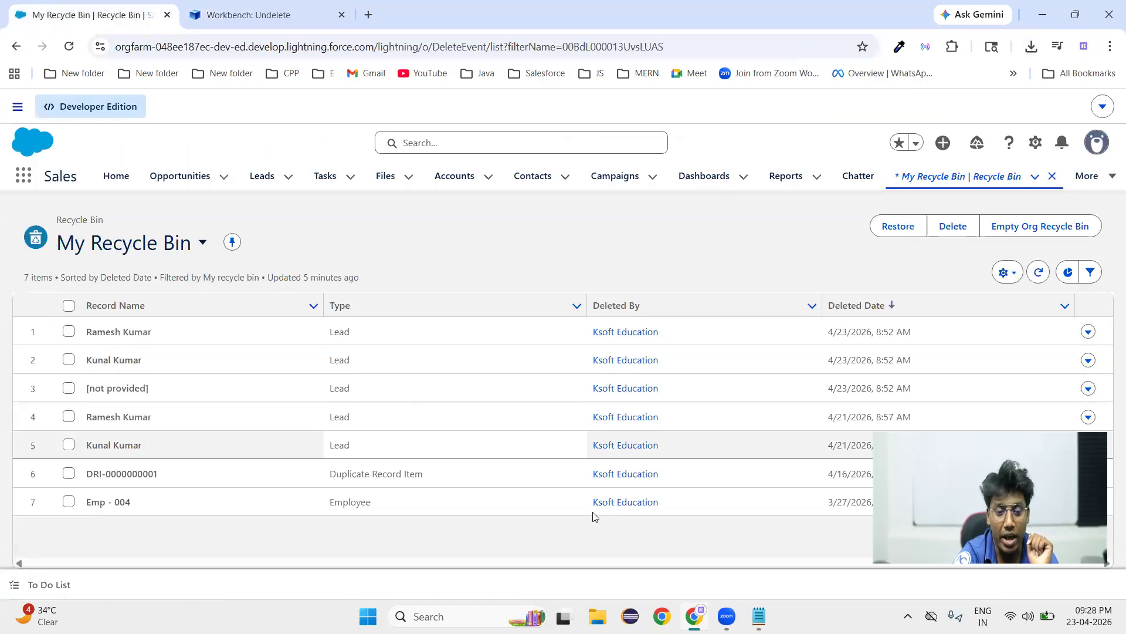
pyautogui.click(1037, 271)
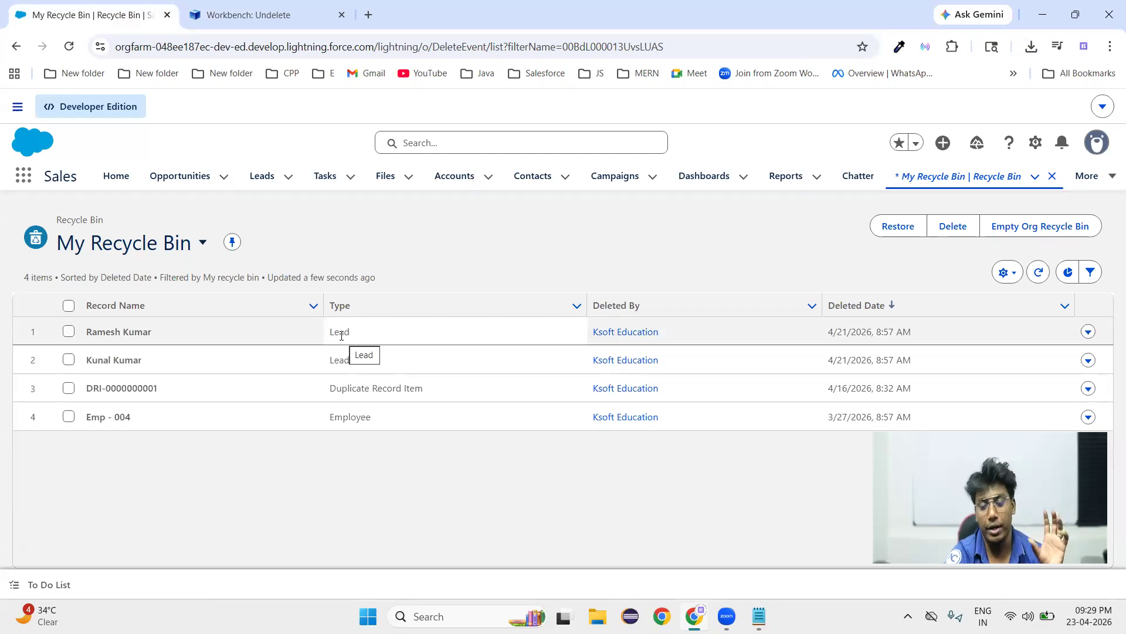
pyautogui.click(276, 15)
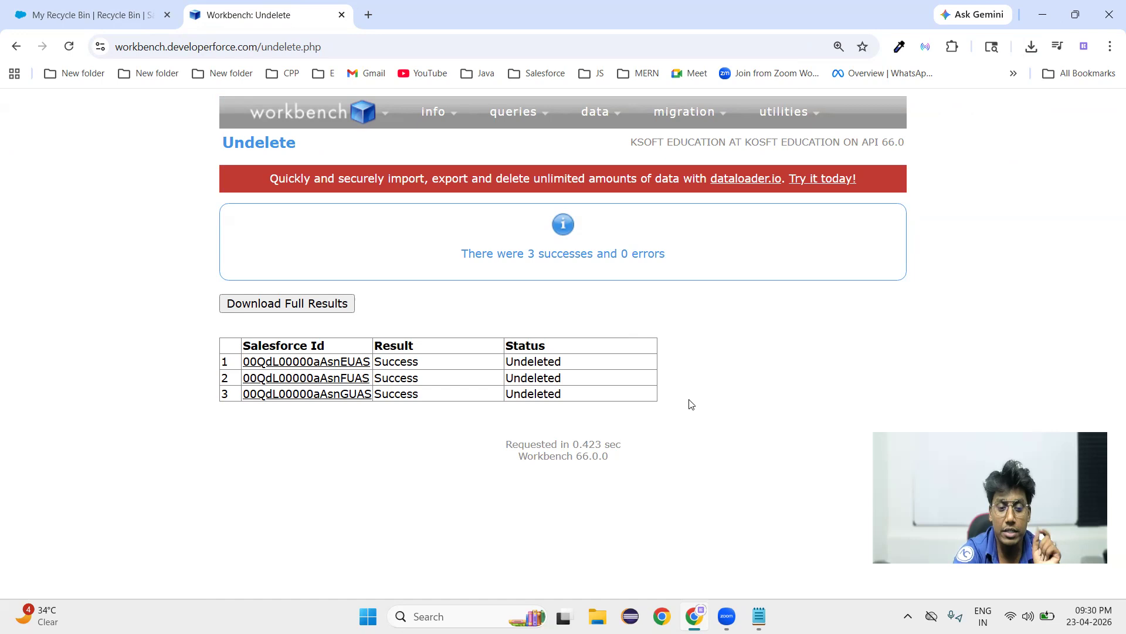
# Switch to Notepad, briefly highlight the "Security Modal" line, and leave the cursor at its end.
pyautogui.click(759, 615)
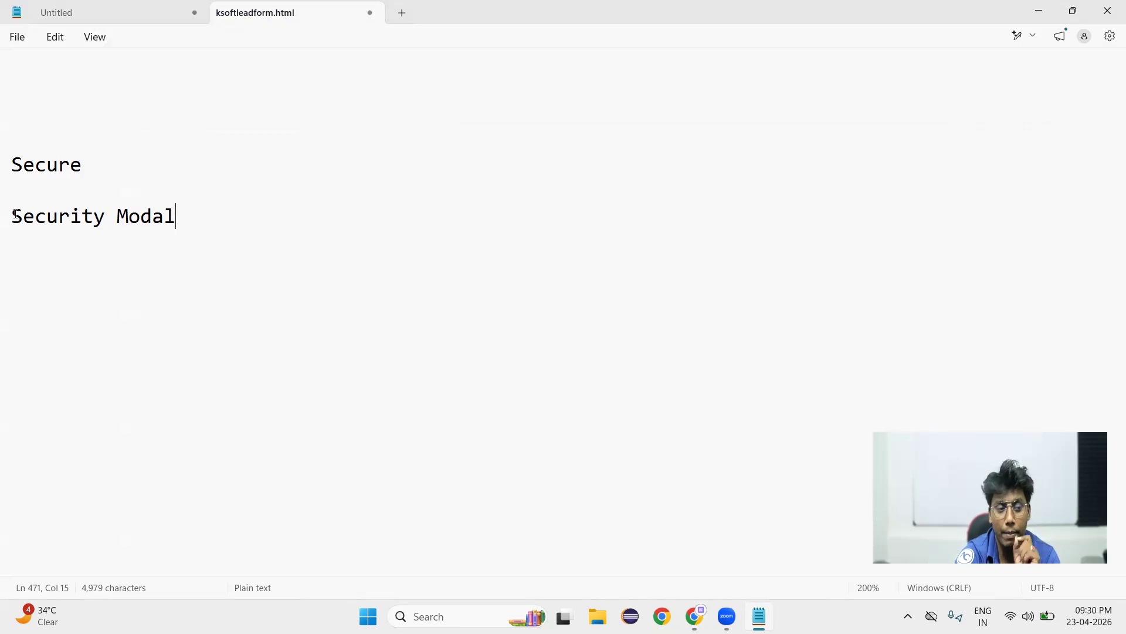
pyautogui.moveTo(14, 214)
pyautogui.mouseDown()
pyautogui.moveTo(203, 217)
pyautogui.moveTo(26, 228)
pyautogui.mouseUp()
pyautogui.click(203, 215)
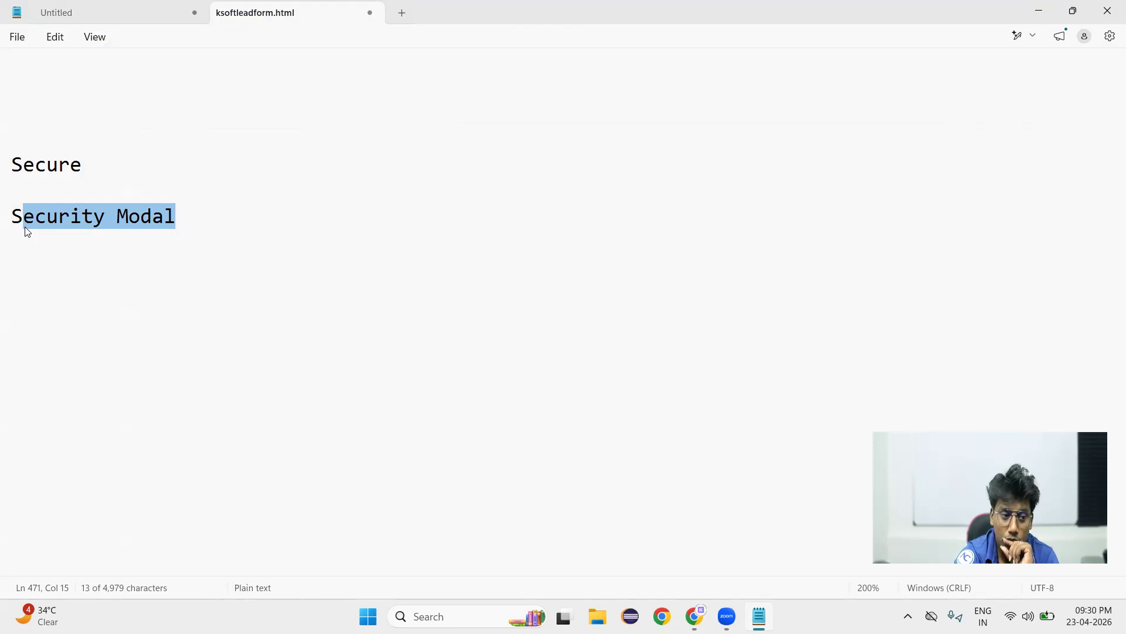
pyautogui.click(14, 215)
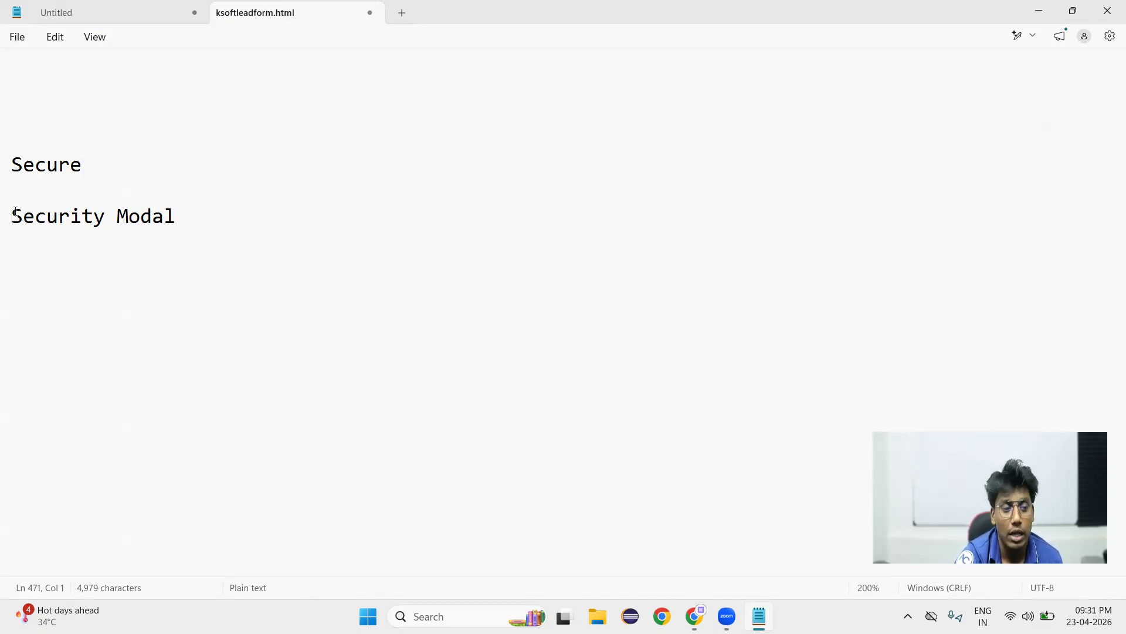
pyautogui.click(243, 220)
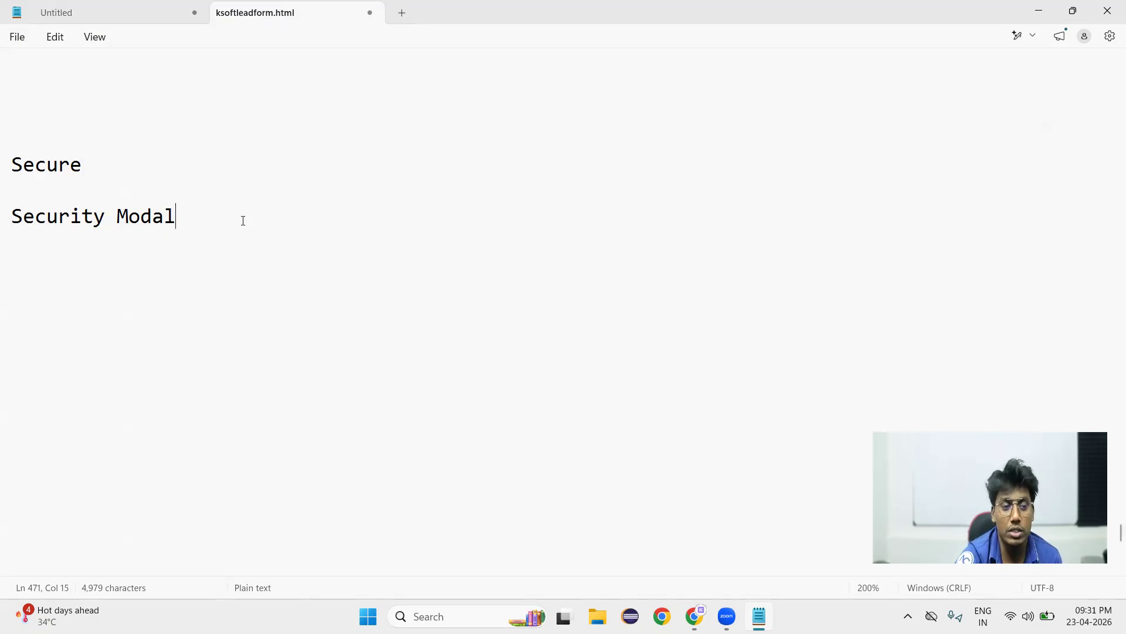